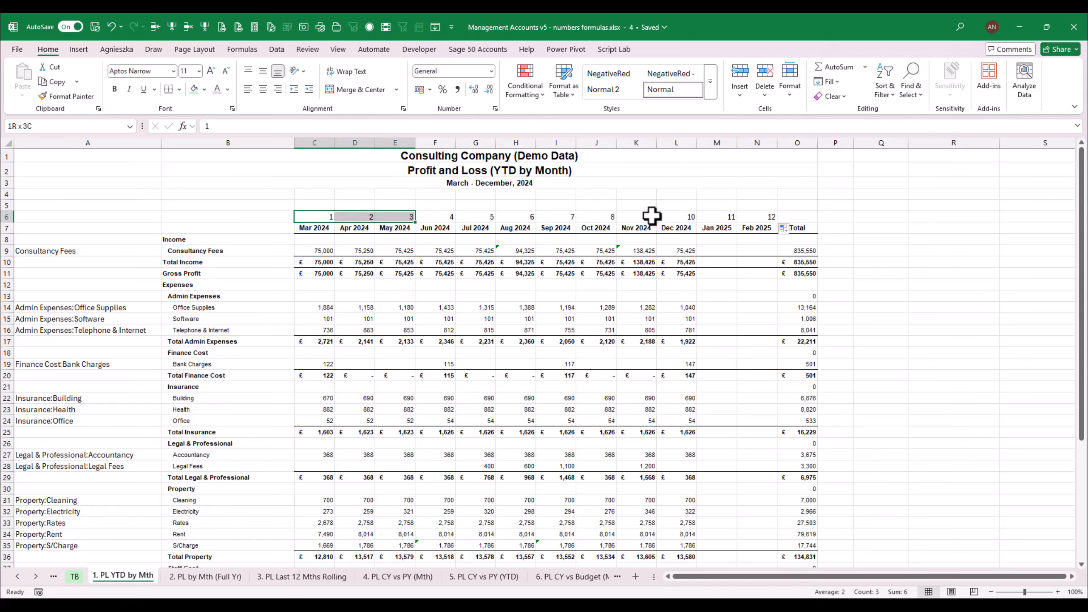
- Apply a light grey font colour to the month numbers in C6:N6 and group row 6
{"action": "left_click", "coordinate": [218, 89]}
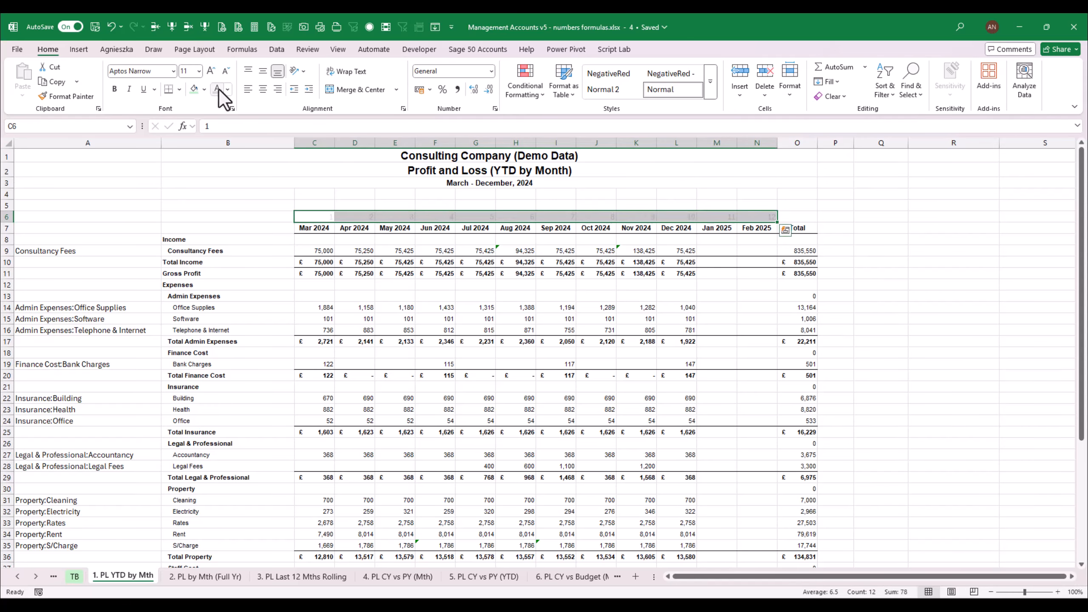
{"action": "left_click", "coordinate": [6, 216]}
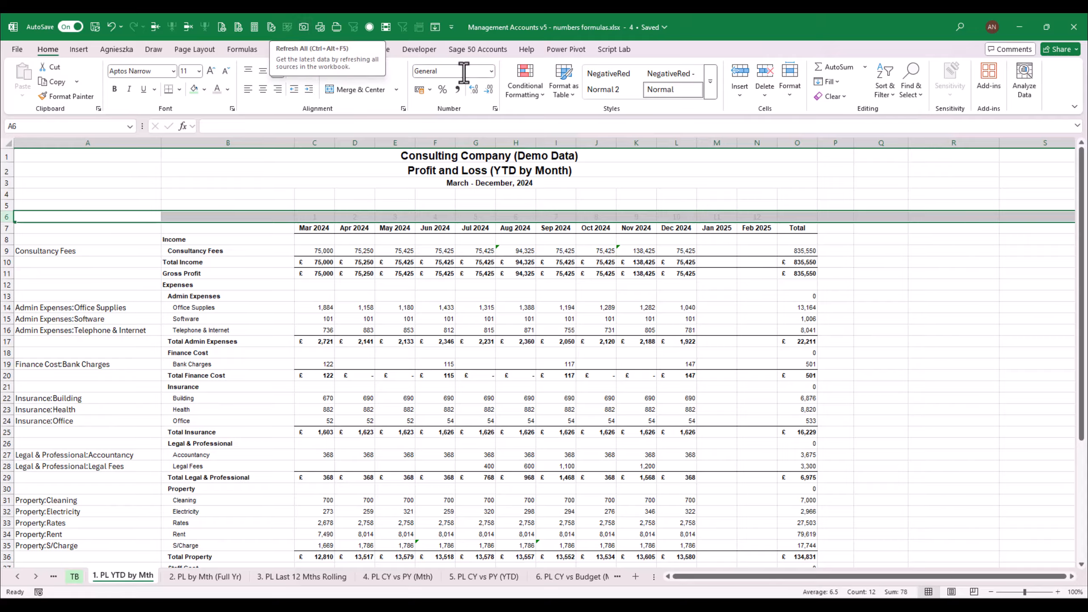
{"action": "left_click", "coordinate": [277, 49]}
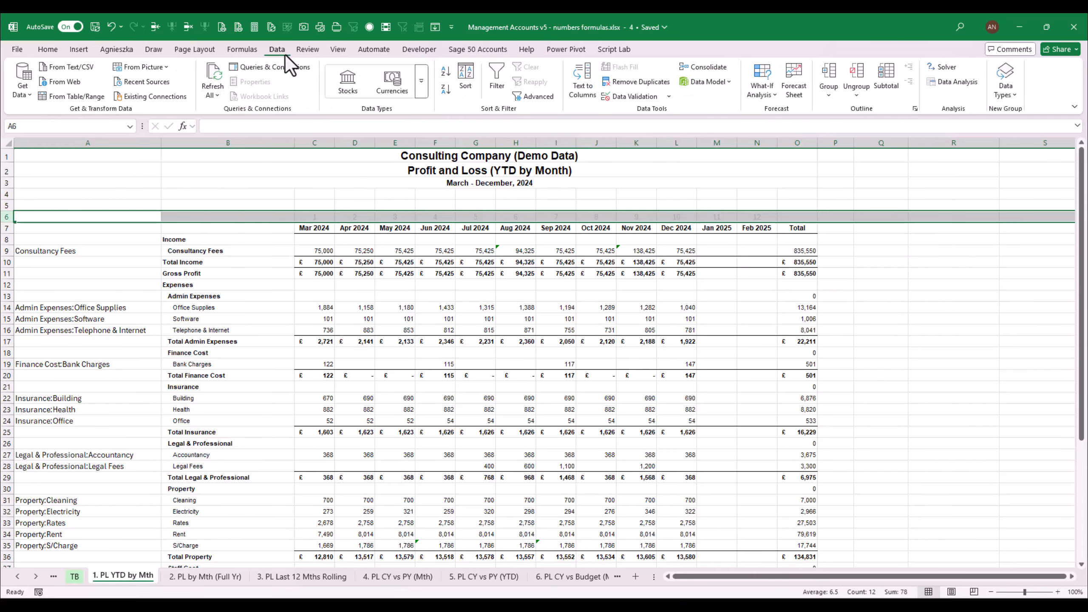
{"action": "left_click", "coordinate": [830, 97]}
{"action": "left_click", "coordinate": [847, 119]}
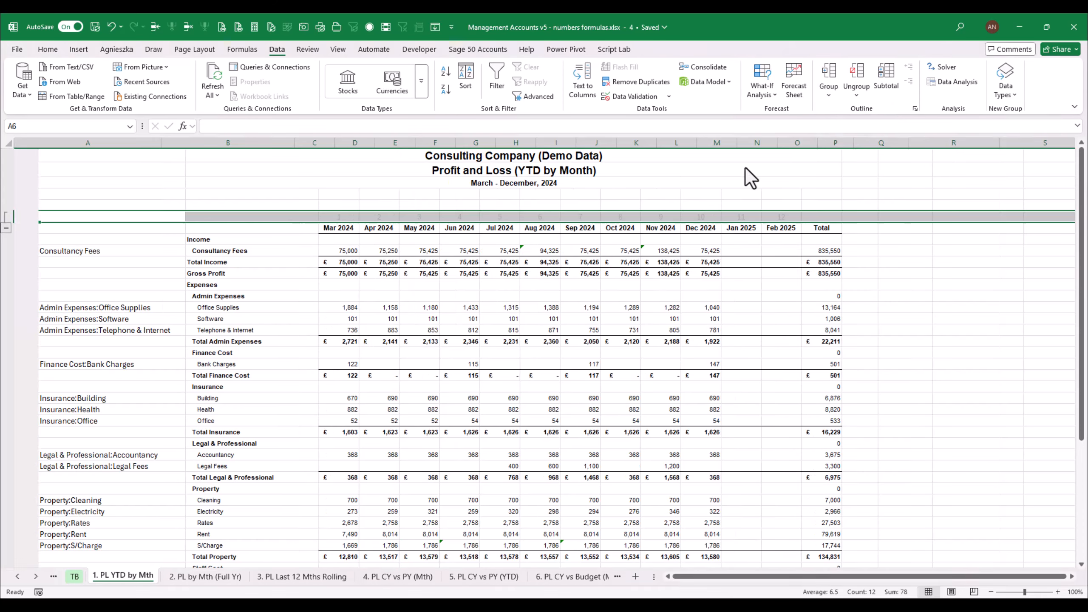
- Collapse the grouped row 6 and expand it again
{"action": "left_click", "coordinate": [620, 262]}
{"action": "left_click", "coordinate": [6, 228]}
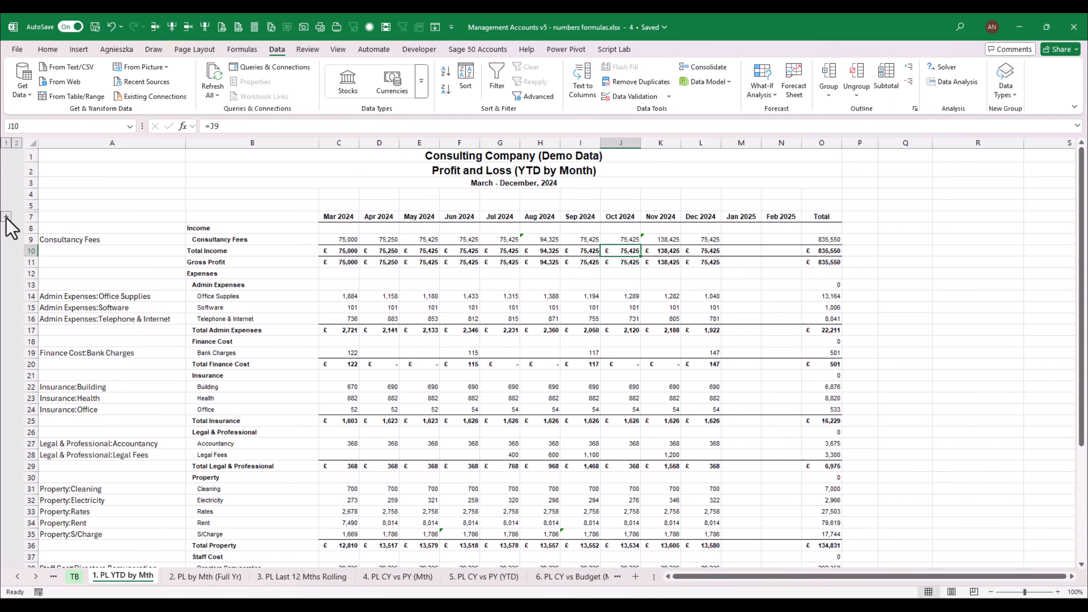
{"action": "left_click", "coordinate": [6, 217]}
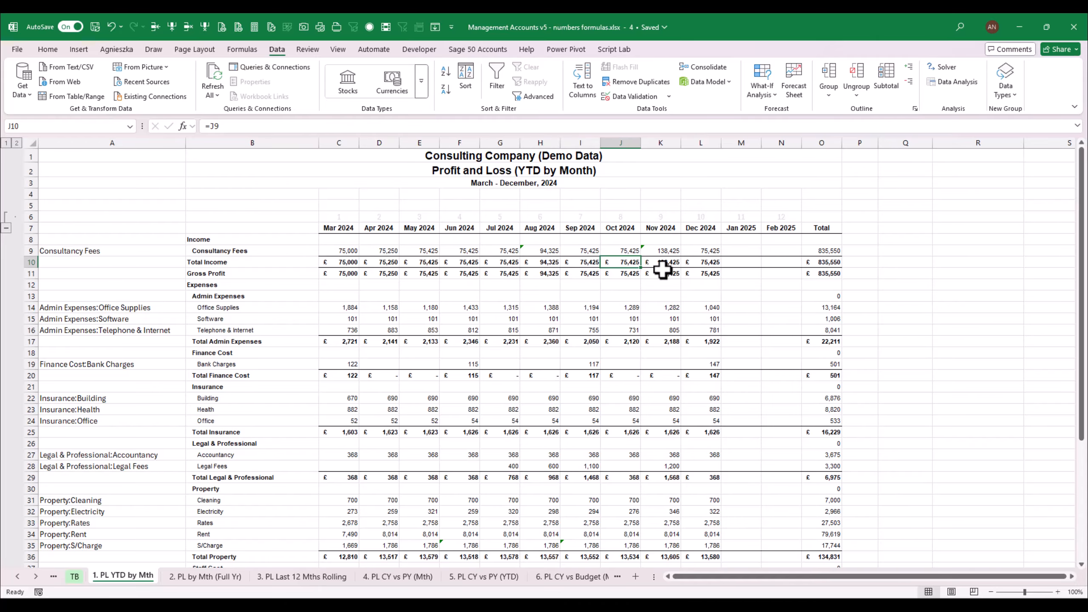
- Review the DATA sheet and examine the monthly SUMIFS formulas in D63 and E63 of the TB sheet
{"action": "left_click", "coordinate": [351, 250]}
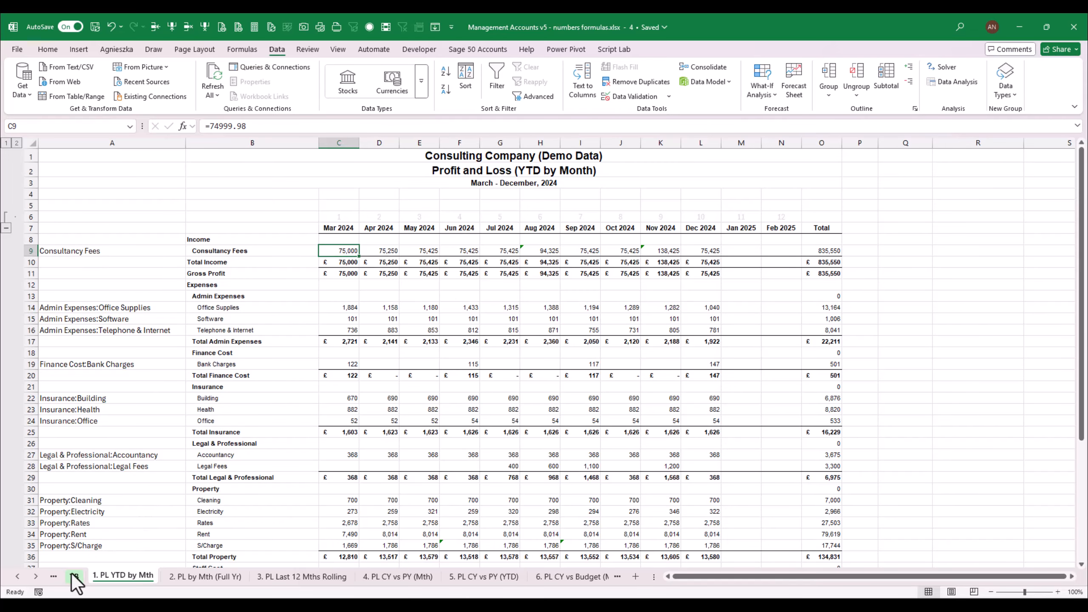
{"action": "left_click", "coordinate": [17, 576]}
{"action": "left_click", "coordinate": [17, 576]}
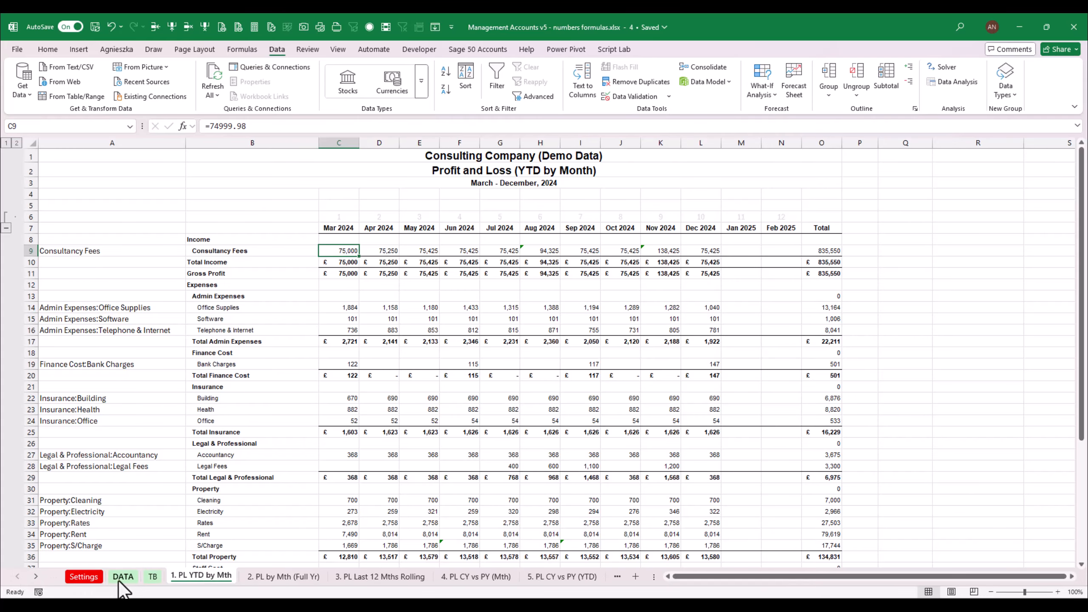
{"action": "left_click", "coordinate": [123, 576]}
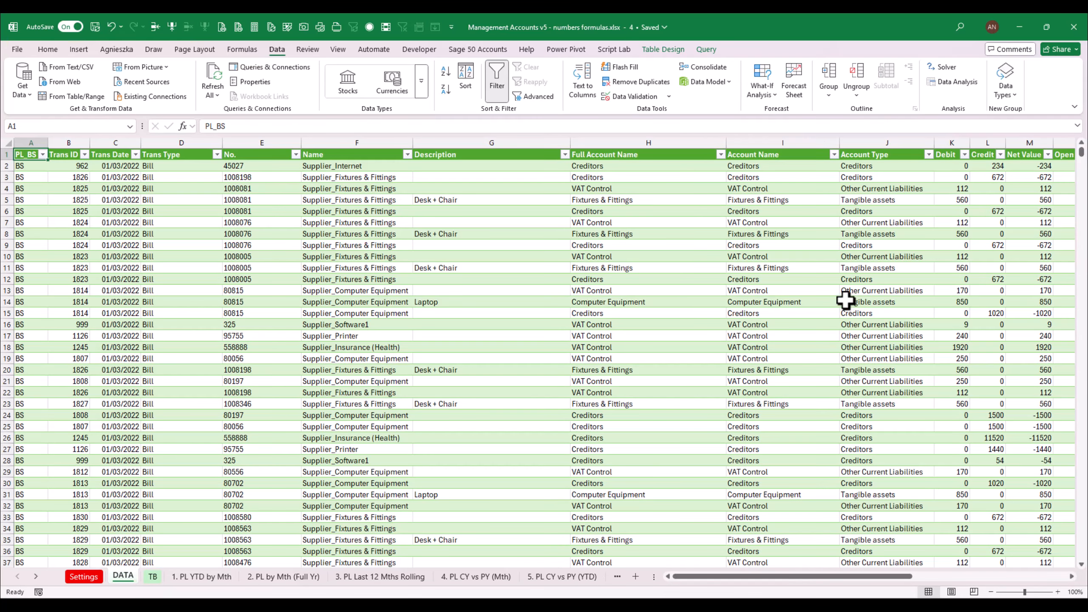
{"action": "left_click", "coordinate": [156, 577]}
{"action": "scroll", "coordinate": [436, 279], "scroll_direction": "down", "scroll_amount": 17}
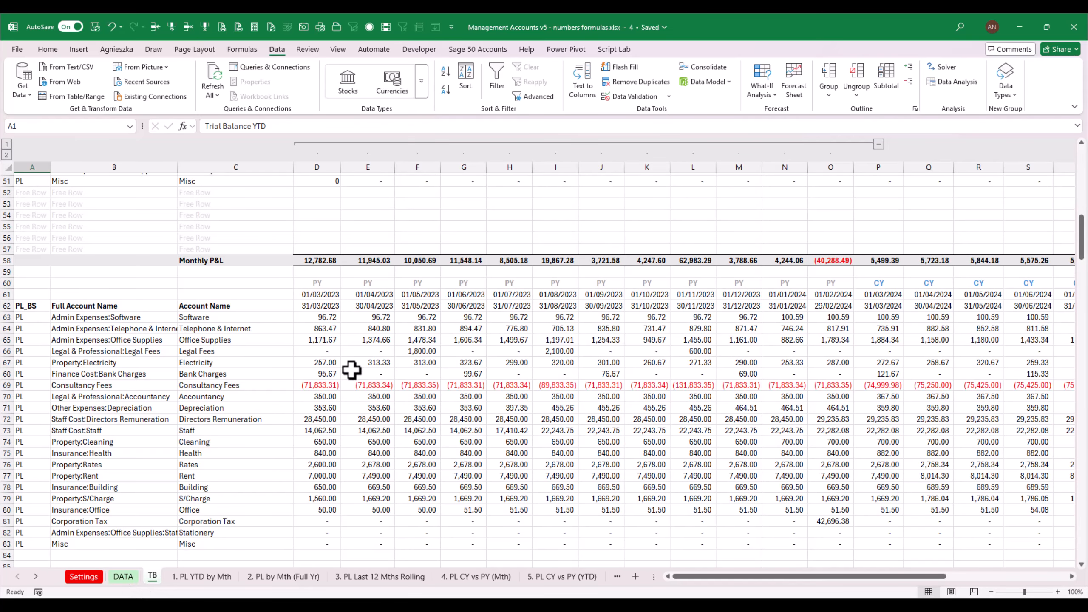
{"action": "left_click", "coordinate": [328, 319]}
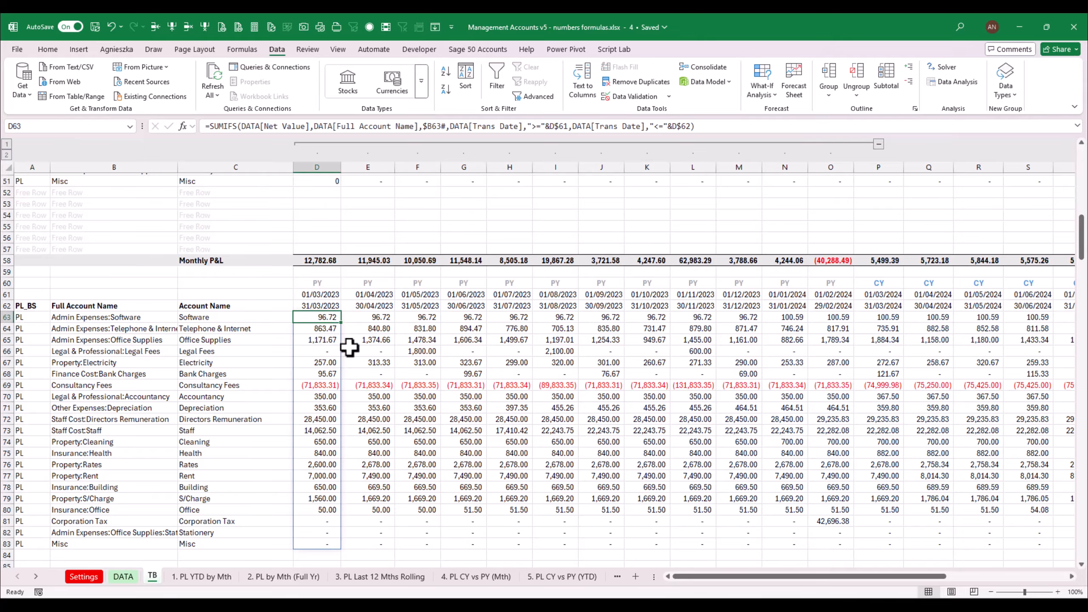
{"action": "left_click", "coordinate": [372, 316]}
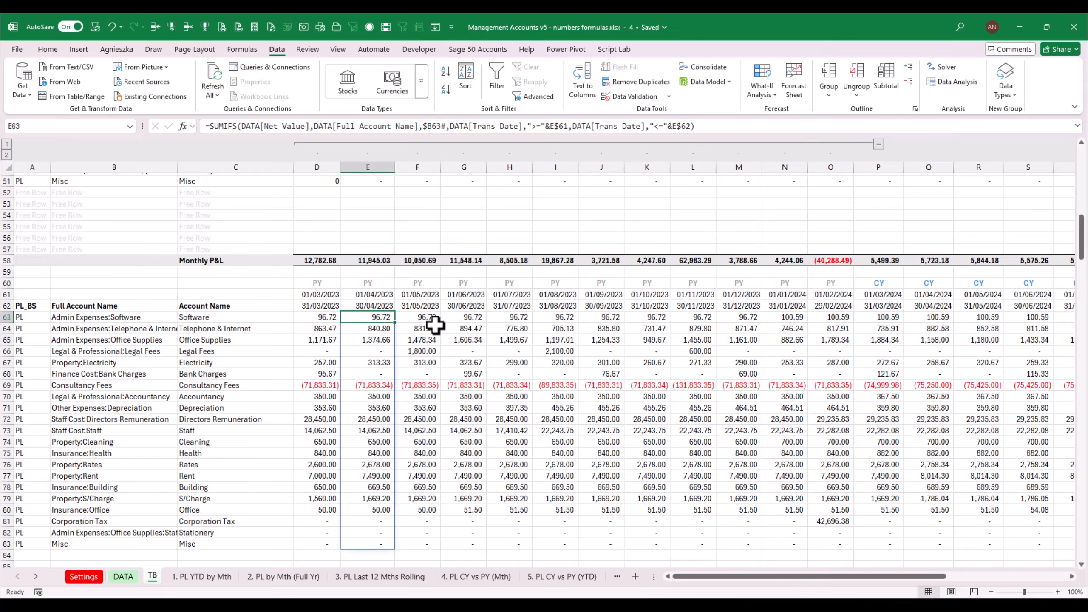
- In C9 of sheet 1. PL YTD by Mth, begin an XLOOKUP with A9 as lookup value and PL_Accs_Full as lookup array
{"action": "left_click", "coordinate": [221, 578]}
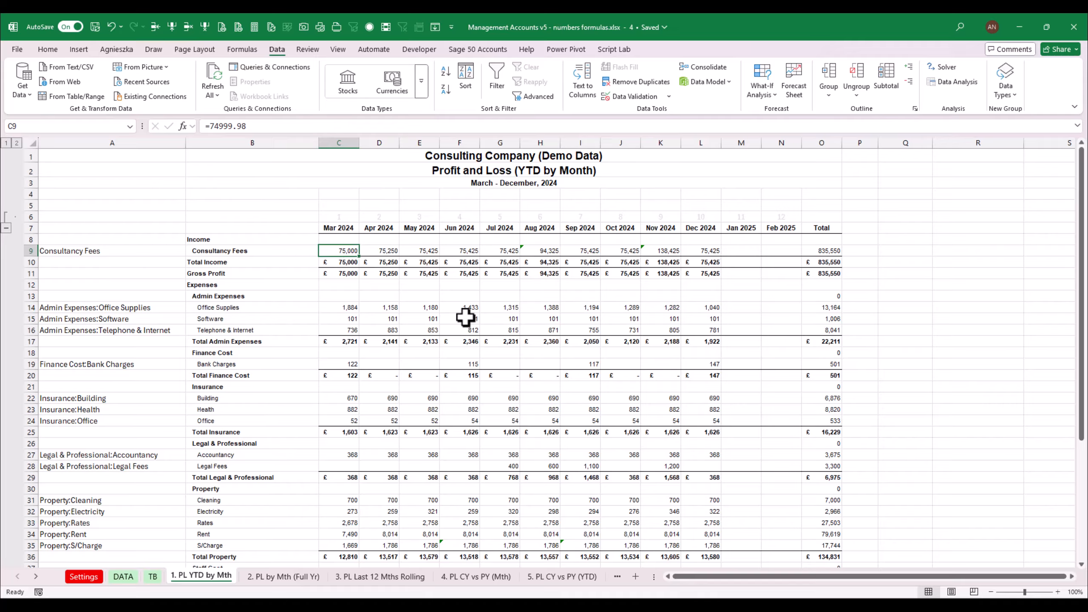
{"action": "type", "text": "=XLOOKUP("}
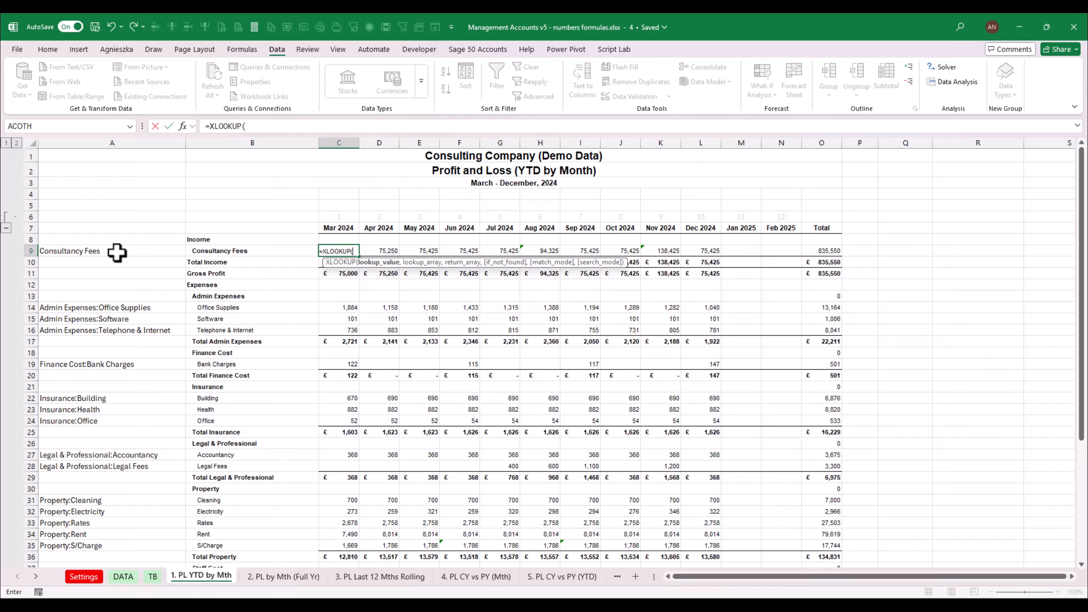
{"action": "left_click", "coordinate": [153, 252]}
{"action": "type", "text": ","}
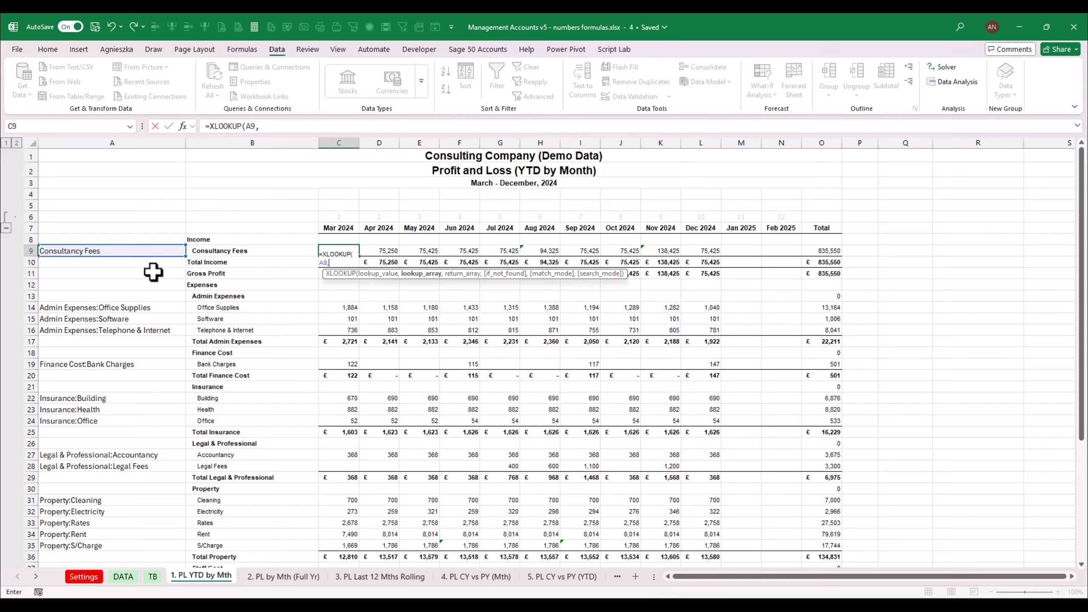
{"action": "left_click", "coordinate": [151, 576]}
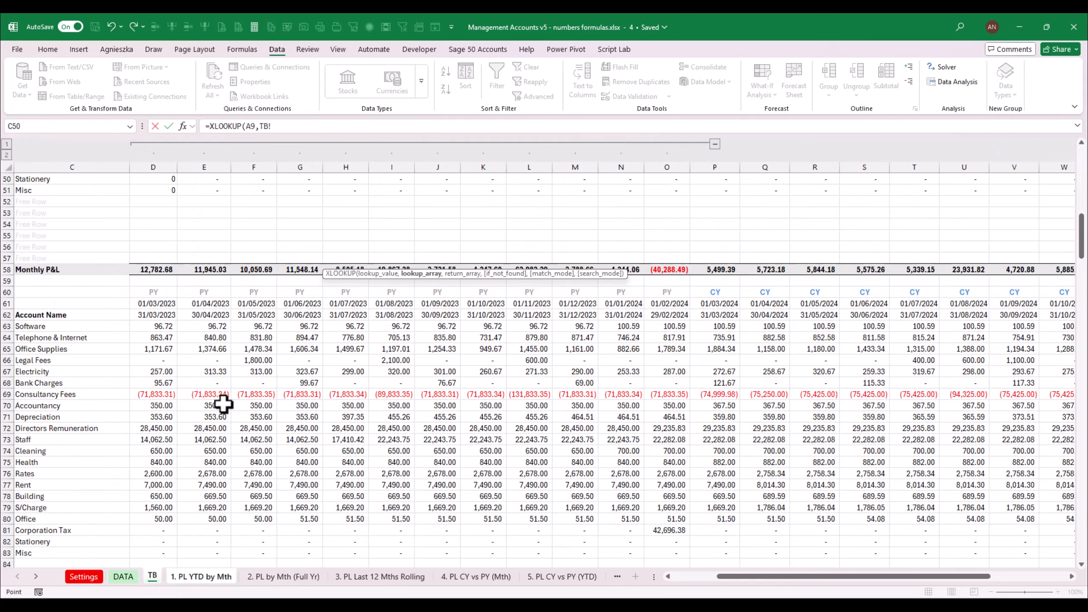
{"action": "left_click_drag", "start_coordinate": [746, 575], "coordinate": [701, 575]}
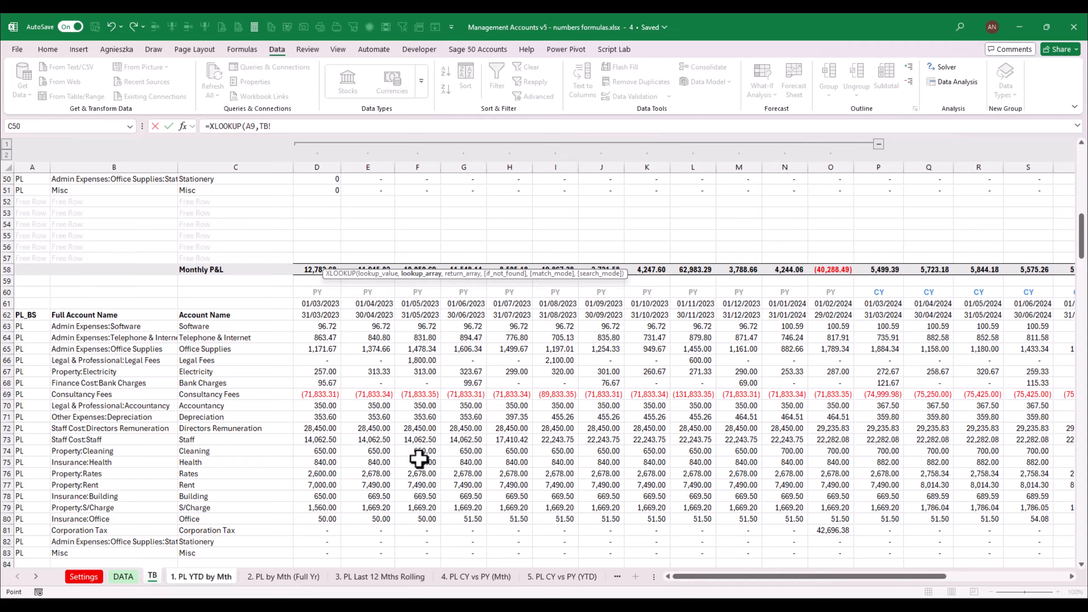
{"action": "left_click", "coordinate": [107, 328]}
{"action": "key", "text": "BackSpace"}
{"action": "key", "text": "BackSpace"}
{"action": "key", "text": "BackSpace"}
{"action": "key", "text": "BackSpace"}
{"action": "type", "text": "PL_Accs_Full,"}
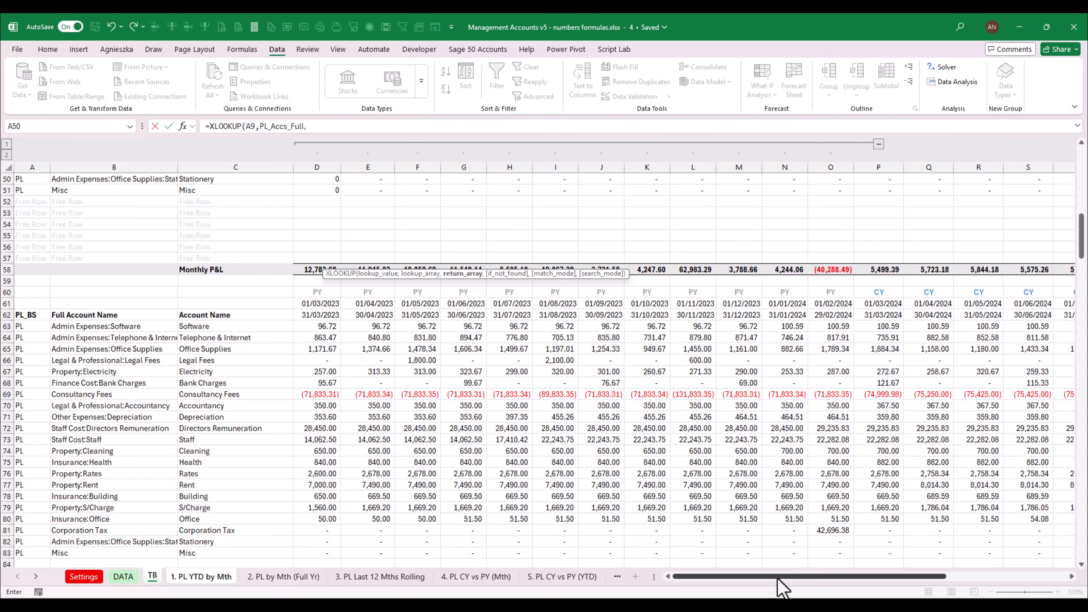
- Complete the XLOOKUP with the March 2024 spill range TB!P63# as return array and enter the formula
{"action": "left_click_drag", "start_coordinate": [776, 578], "coordinate": [849, 577]}
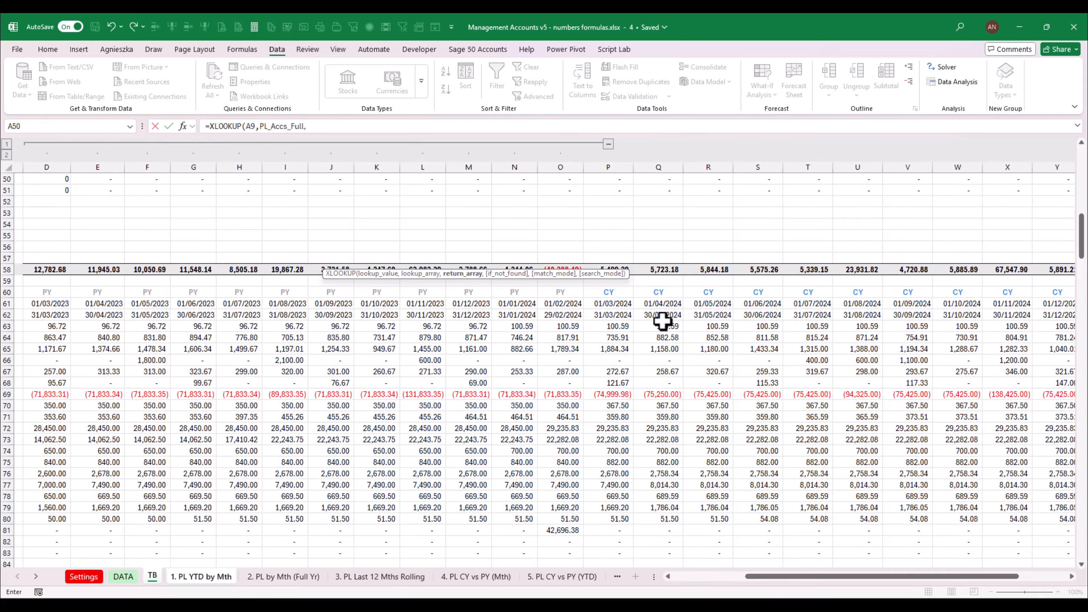
{"action": "left_click", "coordinate": [646, 326]}
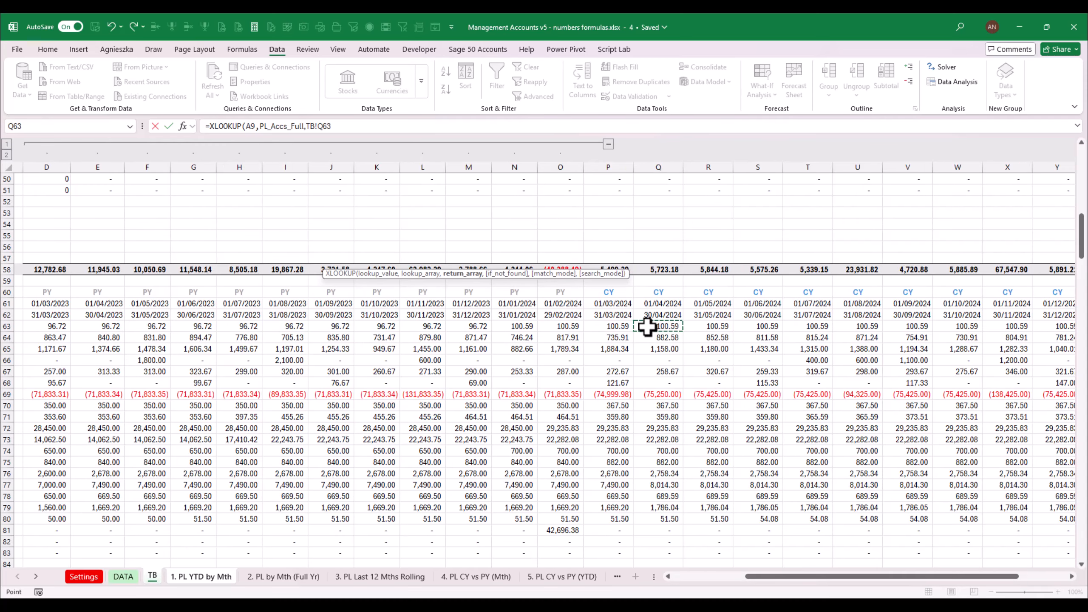
{"action": "key", "text": "Left"}
{"action": "type", "text": ")"}
{"action": "key", "text": "Return"}
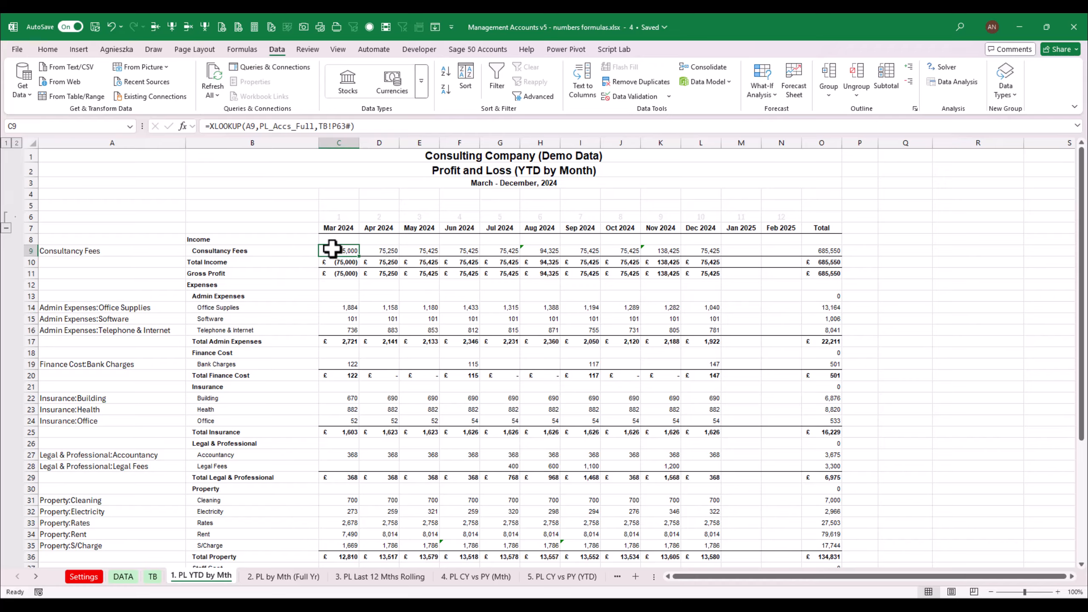
- Reverse the sign of the Consultancy Fees formula in C9 by putting a minus before XLOOKUP
{"action": "left_click", "coordinate": [215, 126]}
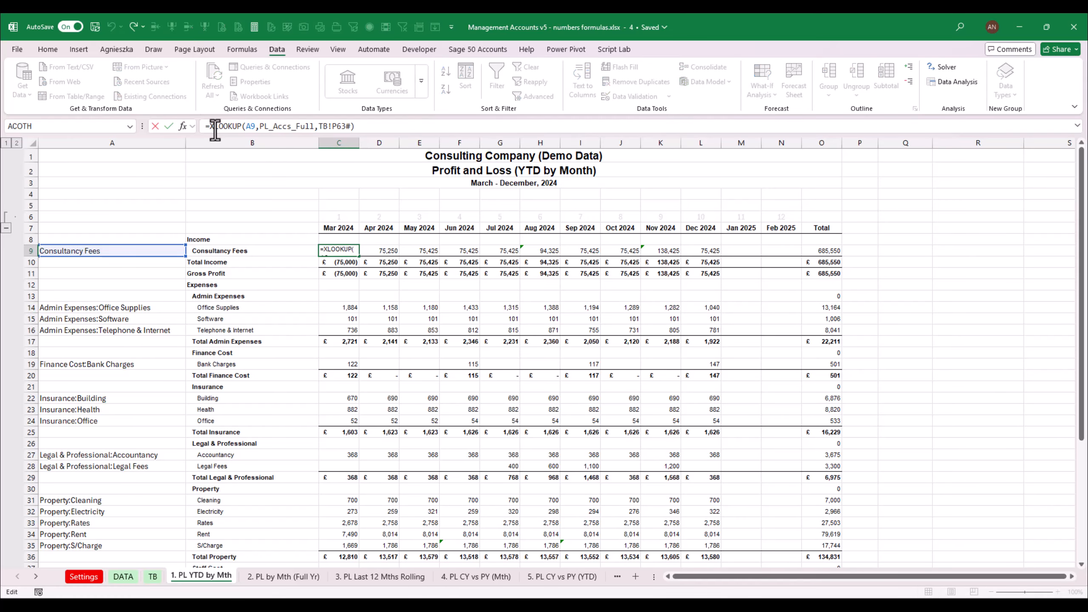
{"action": "type", "text": "-"}
{"action": "key", "text": "ctrl+Return"}
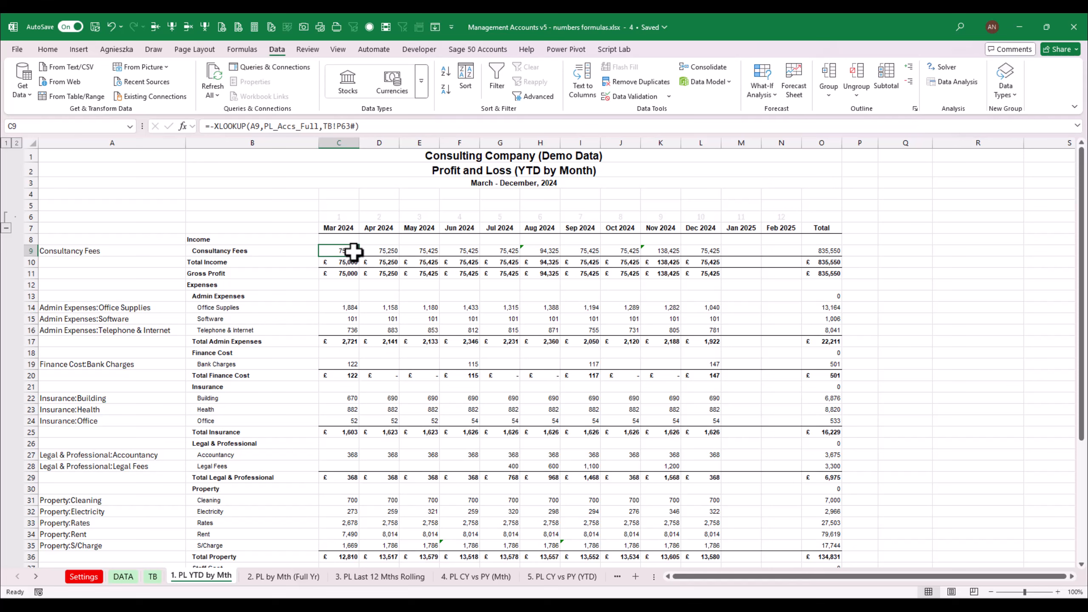
- Try to reuse the C9 formula for Office Supplies in C14 with the minus sign before XLOOKUP removed
{"action": "key", "text": "Down"}
{"action": "key", "text": "Down"}
{"action": "key", "text": "Down"}
{"action": "key", "text": "Down"}
{"action": "key", "text": "Down"}
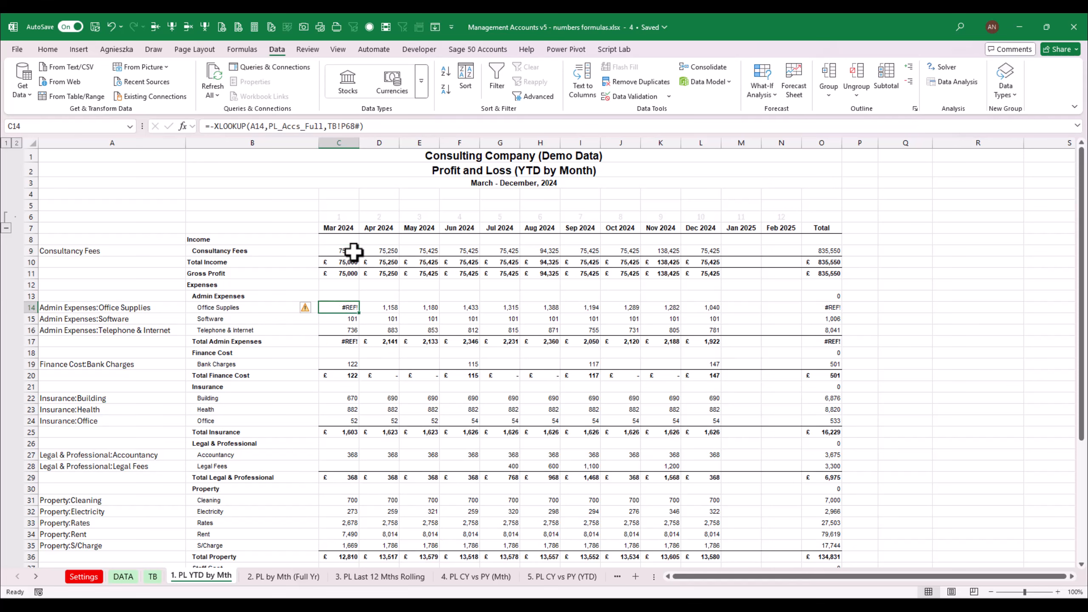
{"action": "key", "text": "F2"}
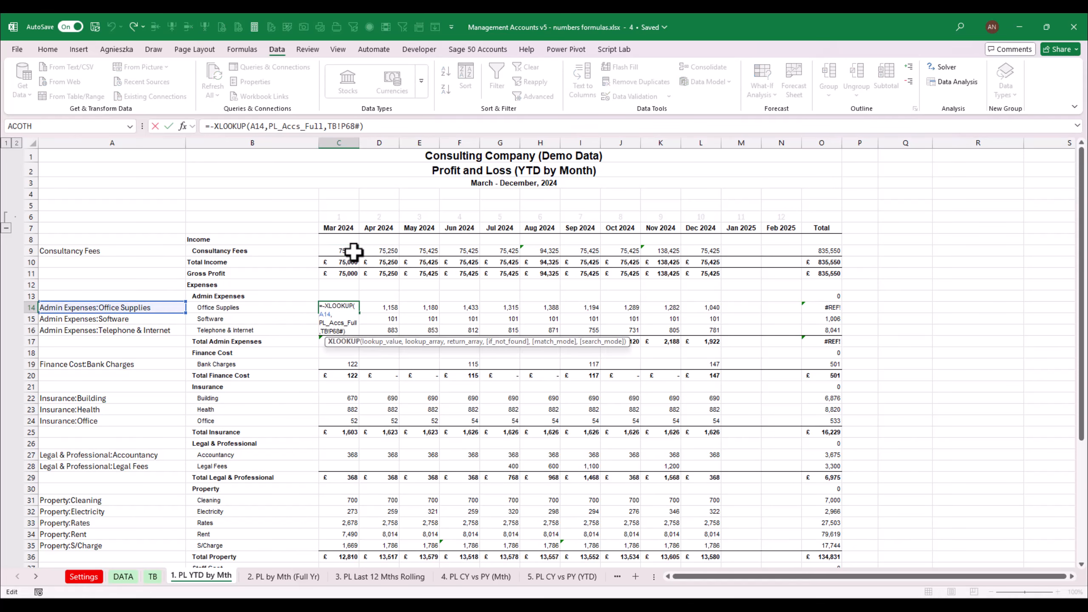
{"action": "key", "text": "Left"}
{"action": "key", "text": "Left"}
{"action": "key", "text": "Left"}
{"action": "key", "text": "BackSpace"}
{"action": "key", "text": "ctrl+Return"}
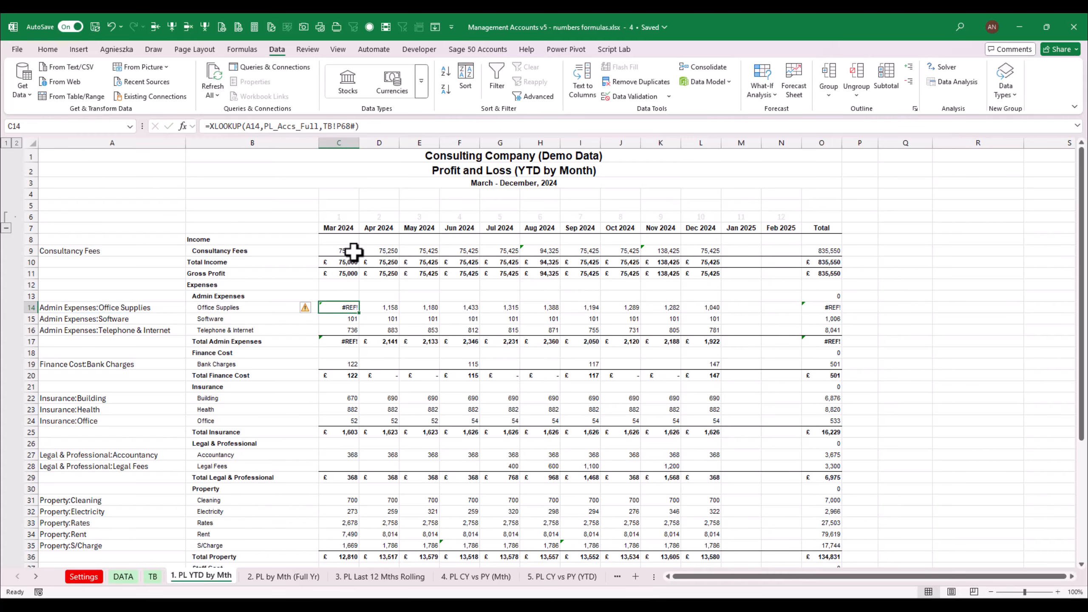
{"action": "key", "text": "F2"}
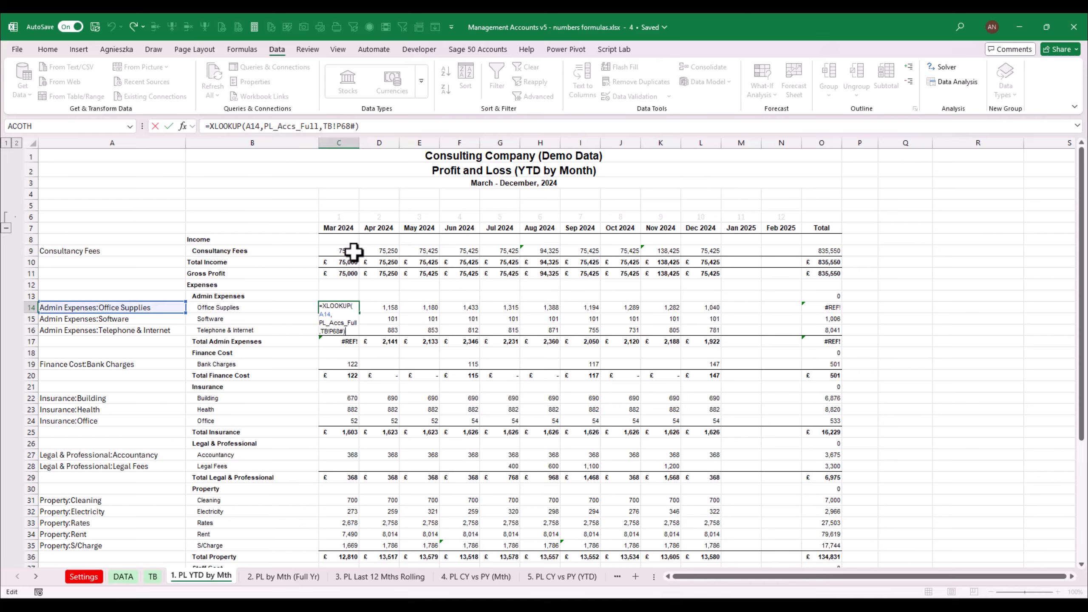
{"action": "key", "text": "Escape"}
- Anchor the row of the return array in the C9 formula as TB!P$63# and copy the cell
{"action": "key", "text": "Up"}
{"action": "key", "text": "Up"}
{"action": "key", "text": "Up"}
{"action": "key", "text": "Up"}
{"action": "key", "text": "Up"}
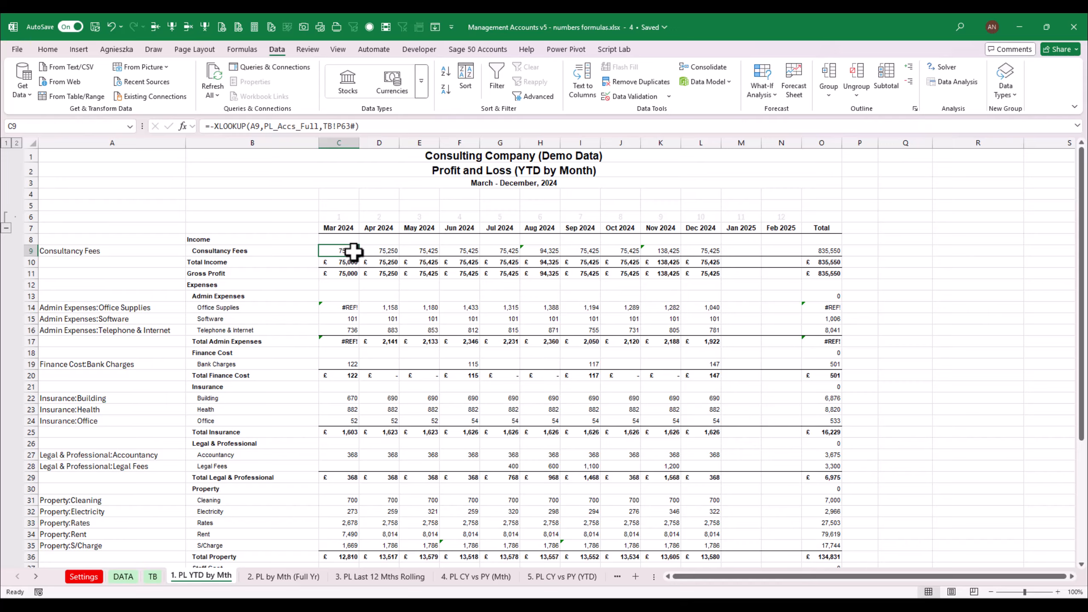
{"action": "key", "text": "F2"}
{"action": "key", "text": "Left"}
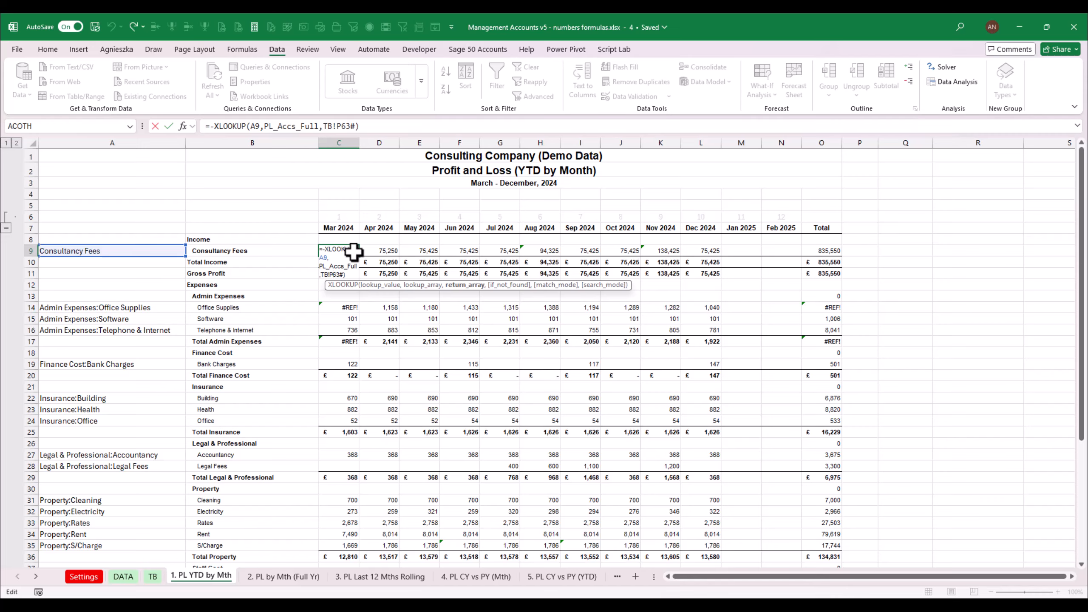
{"action": "key", "text": "Return"}
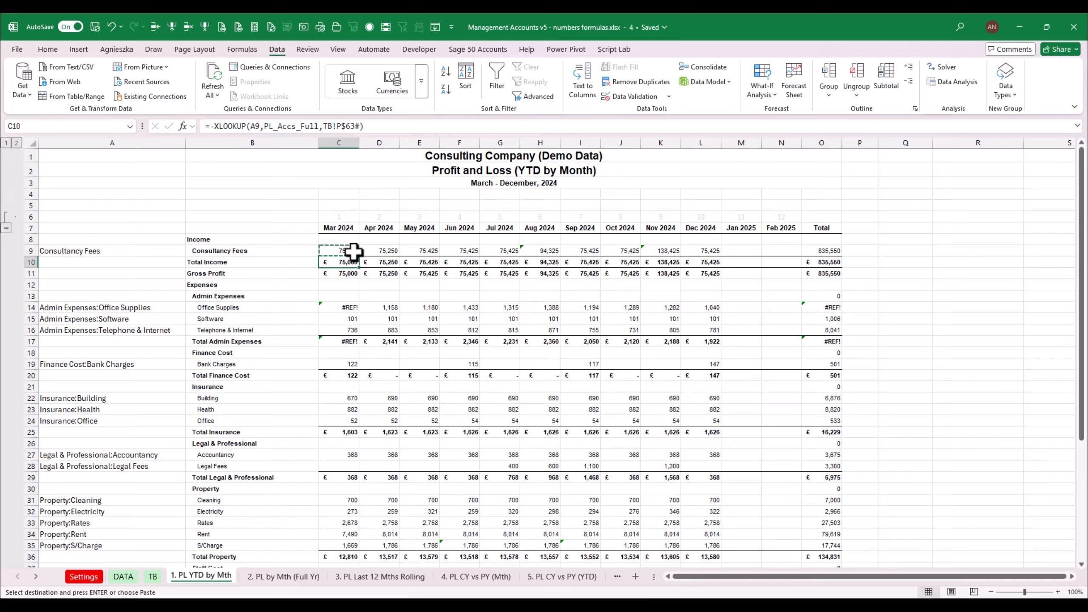
- Paste the anchored formula into Office Supplies cell C14 and remove the minus sign before XLOOKUP
{"action": "key", "text": "Down"}
{"action": "key", "text": "Down"}
{"action": "key", "text": "Down"}
{"action": "key", "text": "Down"}
{"action": "key", "text": "F2"}
{"action": "key", "text": "Home"}
{"action": "key", "text": "Right"}
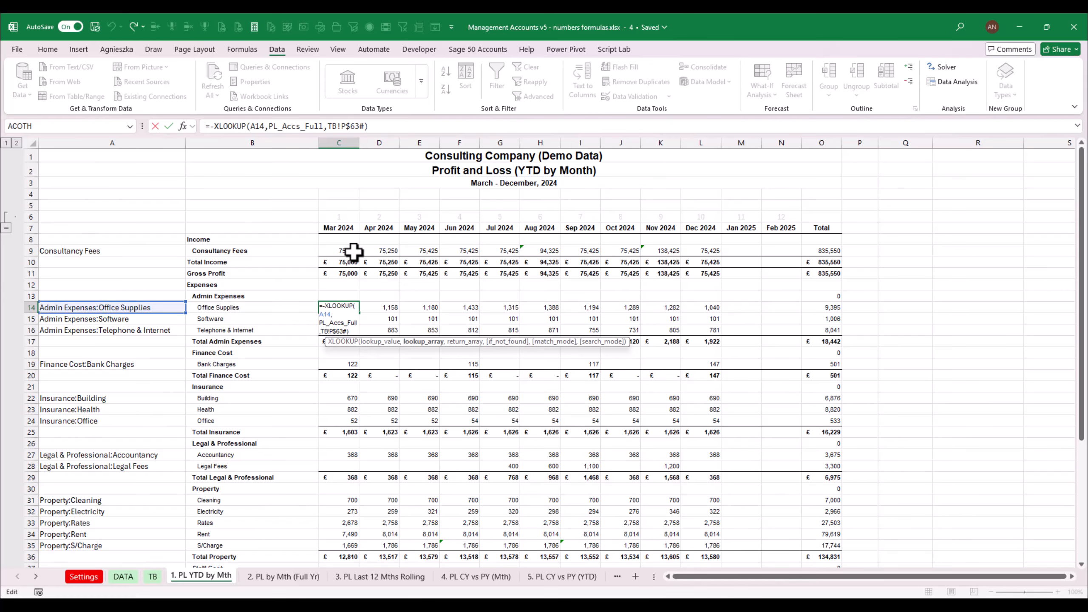
{"action": "type", "text": "-"}
{"action": "key", "text": "Right"}
{"action": "key", "text": "Delete"}
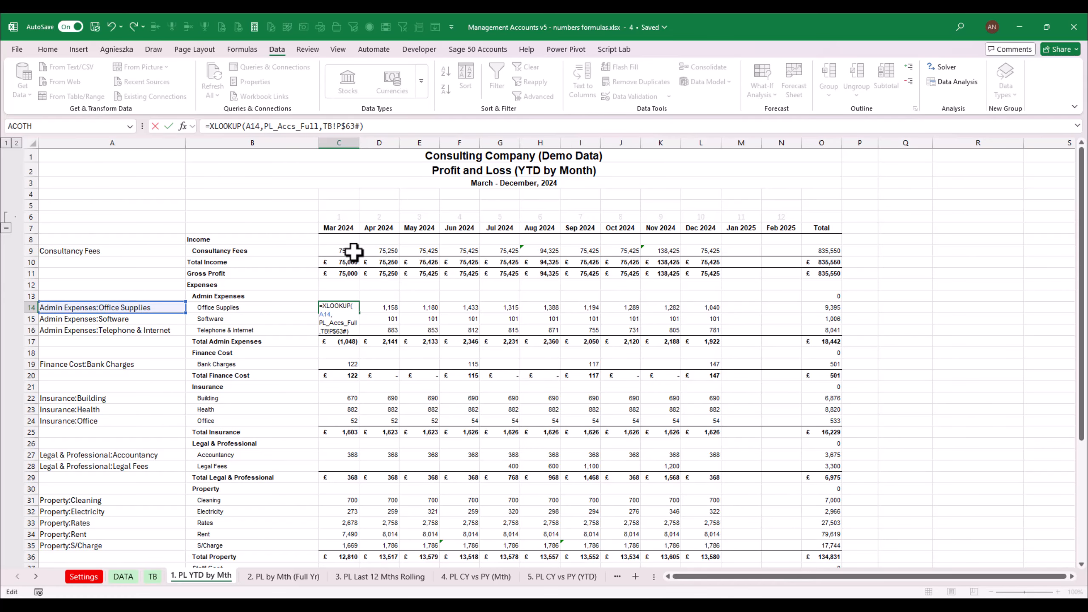
{"action": "key", "text": "Return"}
- Copy the C14 lookup formula into the Software and Telephone & Internet cells C15:C16
{"action": "key", "text": "Up"}
{"action": "key", "text": "ctrl+c"}
{"action": "key", "text": "Down"}
{"action": "key", "text": "shift+Down"}
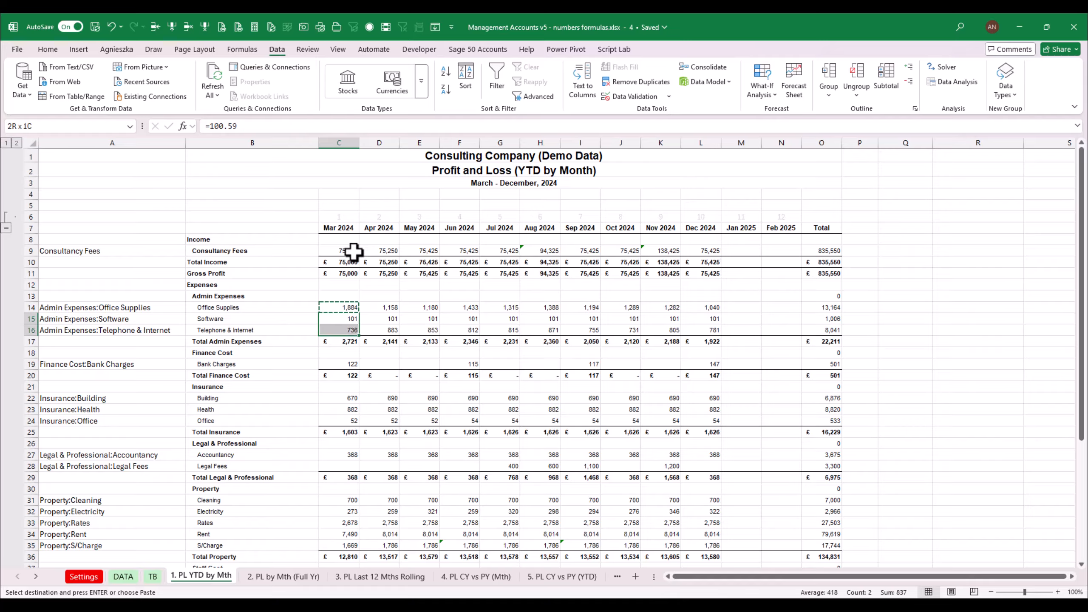
{"action": "right_click", "coordinate": [347, 319]}
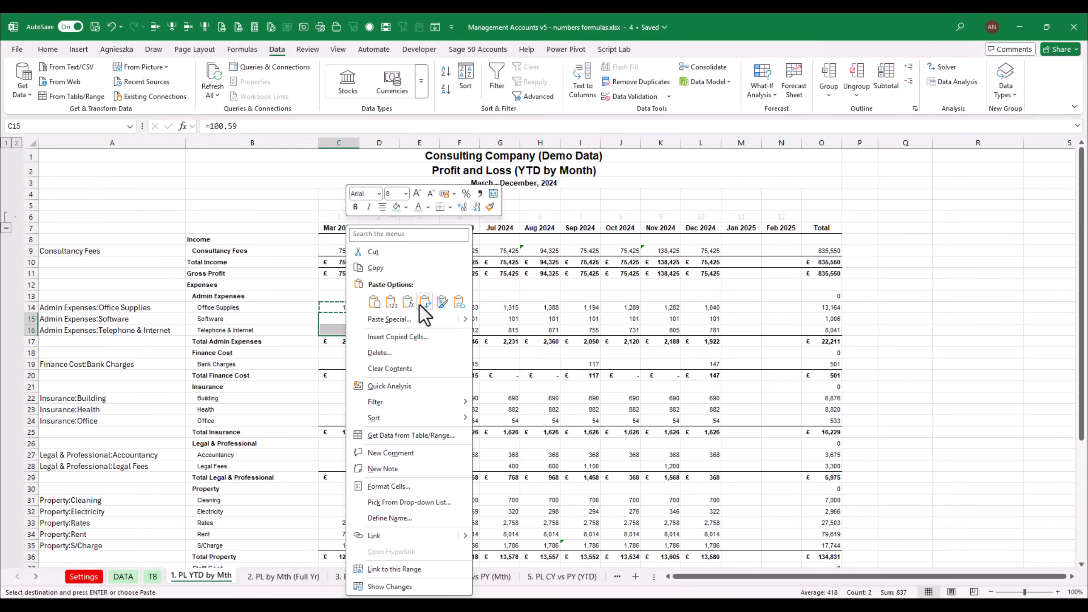
{"action": "left_click", "coordinate": [425, 302]}
{"action": "left_click", "coordinate": [364, 317]}
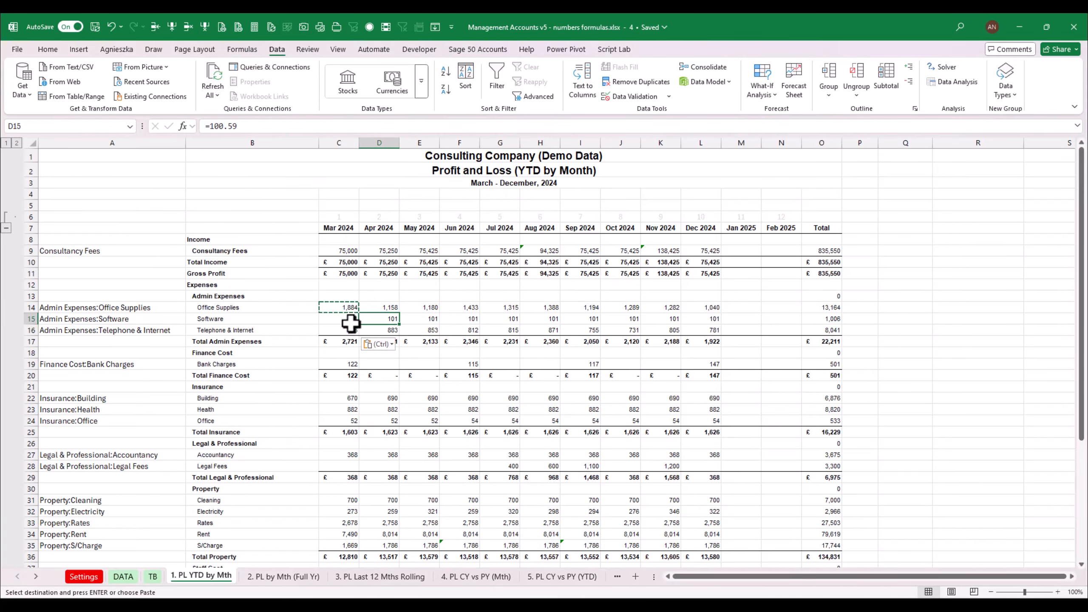
- Examine the formula behind the Mar 2024 Total Admin Expenses in C17
{"action": "left_click", "coordinate": [351, 326]}
{"action": "left_click", "coordinate": [347, 342]}
{"action": "key", "text": "F2"}
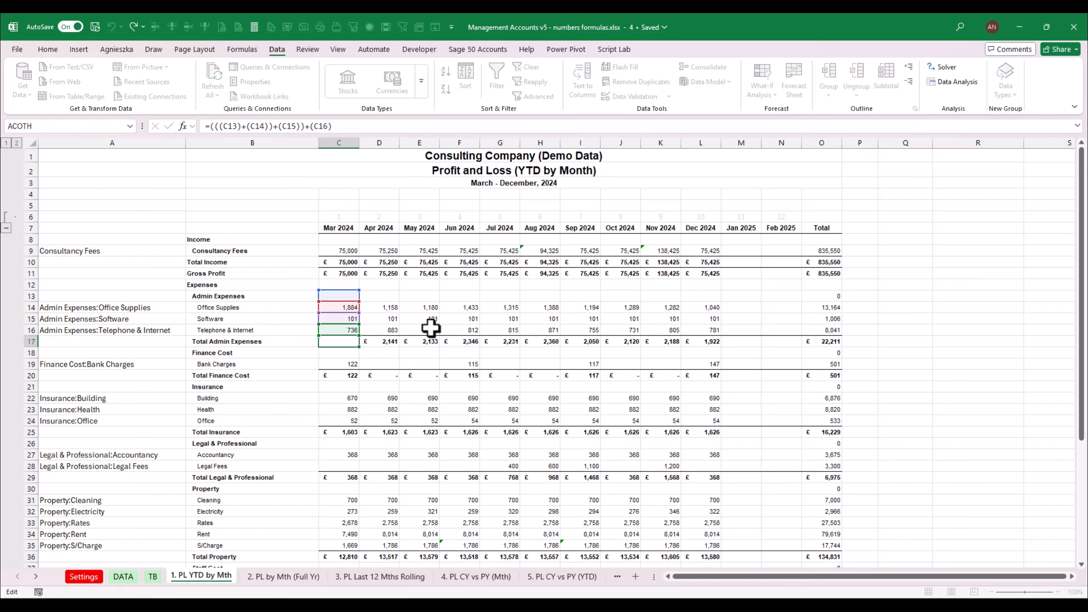
{"action": "key", "text": "Escape"}
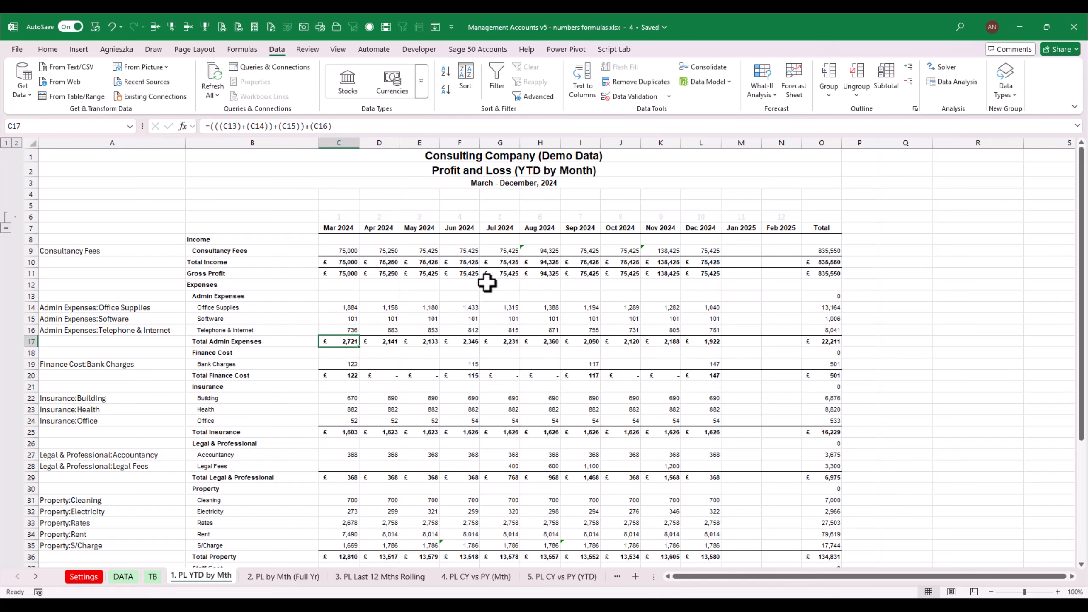
- Try to paste the C9 Consultancy Fees lookup formula across D9:N9 and inspect the formula in E9
{"action": "left_click", "coordinate": [349, 250]}
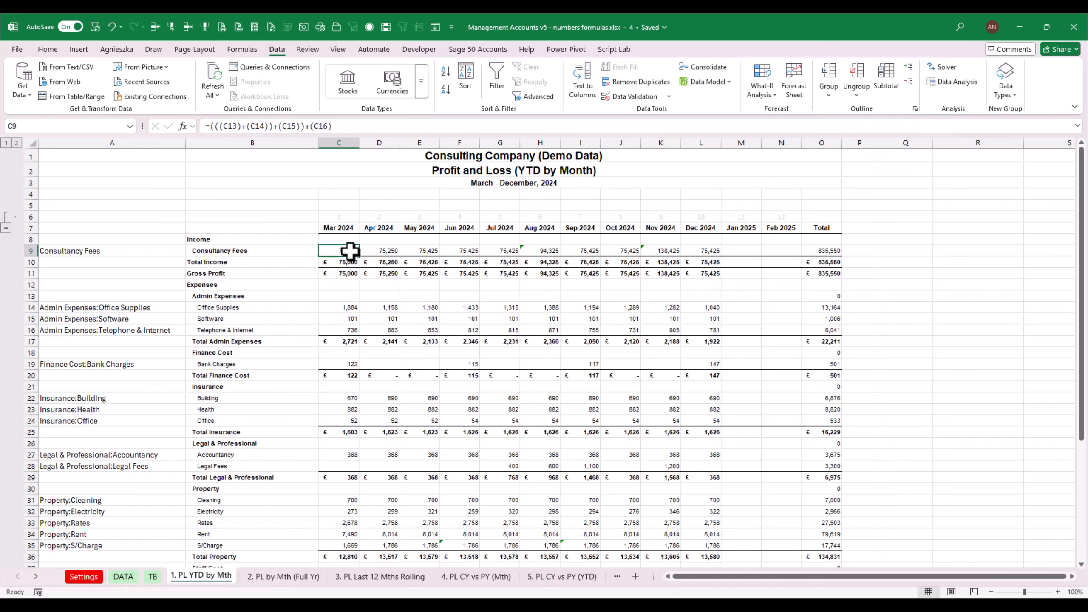
{"action": "key", "text": "ctrl+c"}
{"action": "left_click_drag", "start_coordinate": [376, 251], "coordinate": [765, 249]}
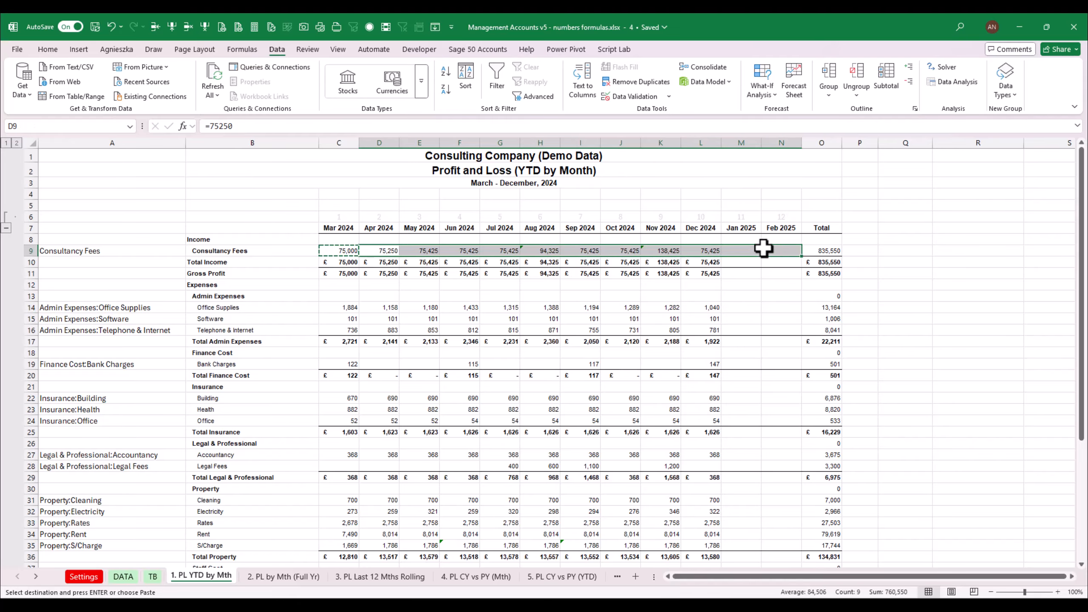
{"action": "right_click", "coordinate": [765, 250]}
{"action": "left_click", "coordinate": [828, 302]}
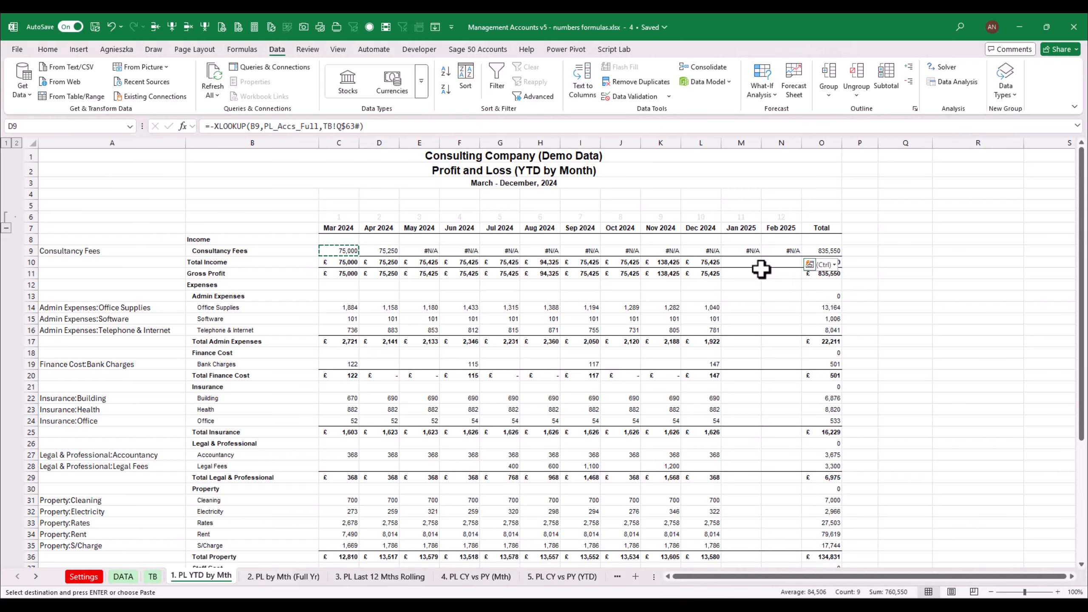
{"action": "double_click", "coordinate": [427, 249]}
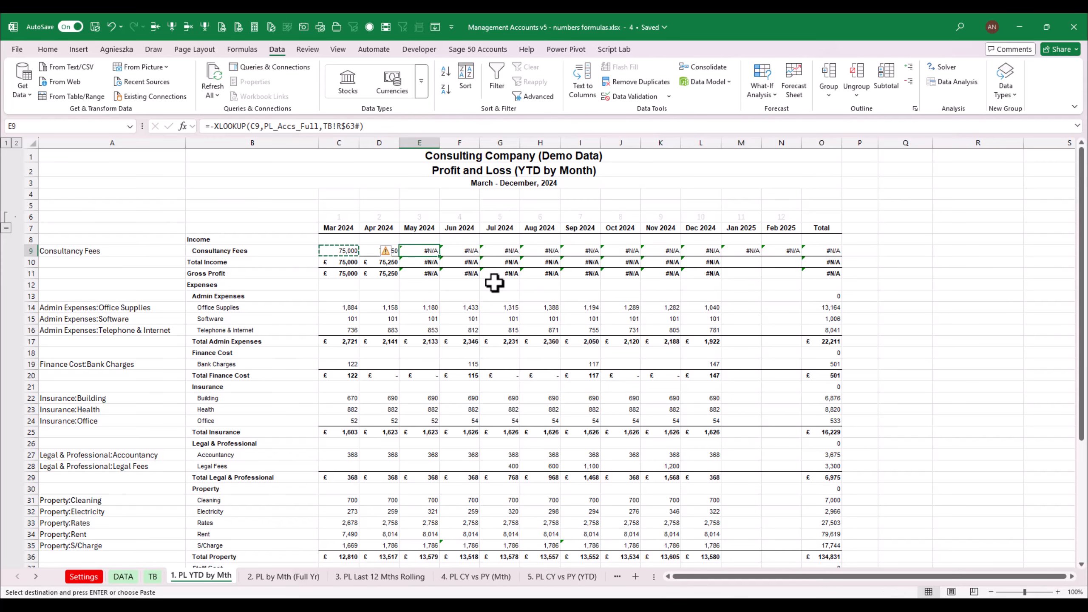
{"action": "key", "text": "Escape"}
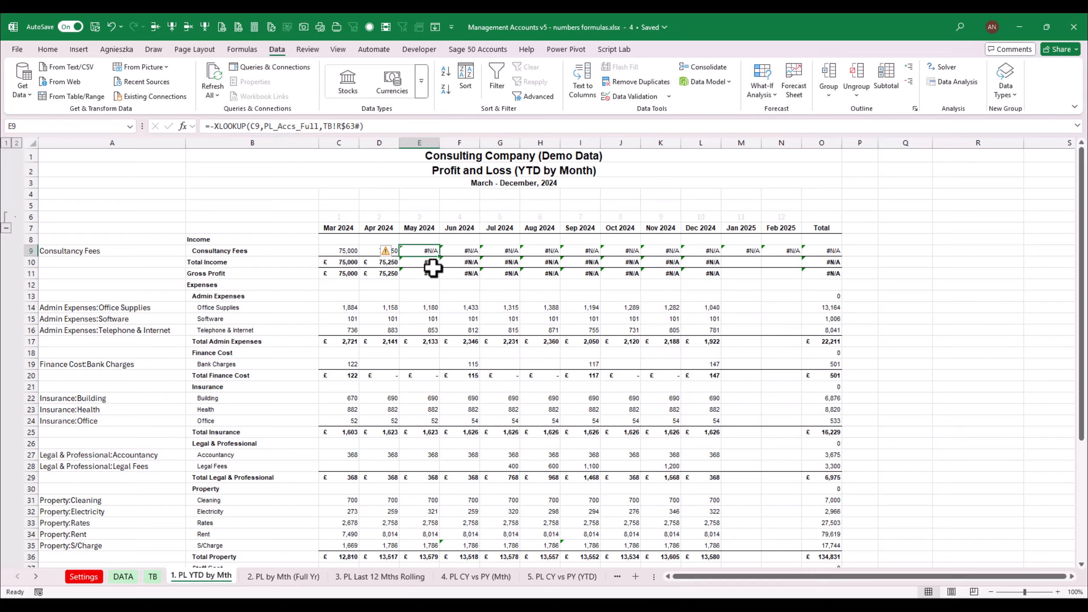
- Anchor the column of the lookup value in the C9 formula as $A9
{"action": "double_click", "coordinate": [343, 249]}
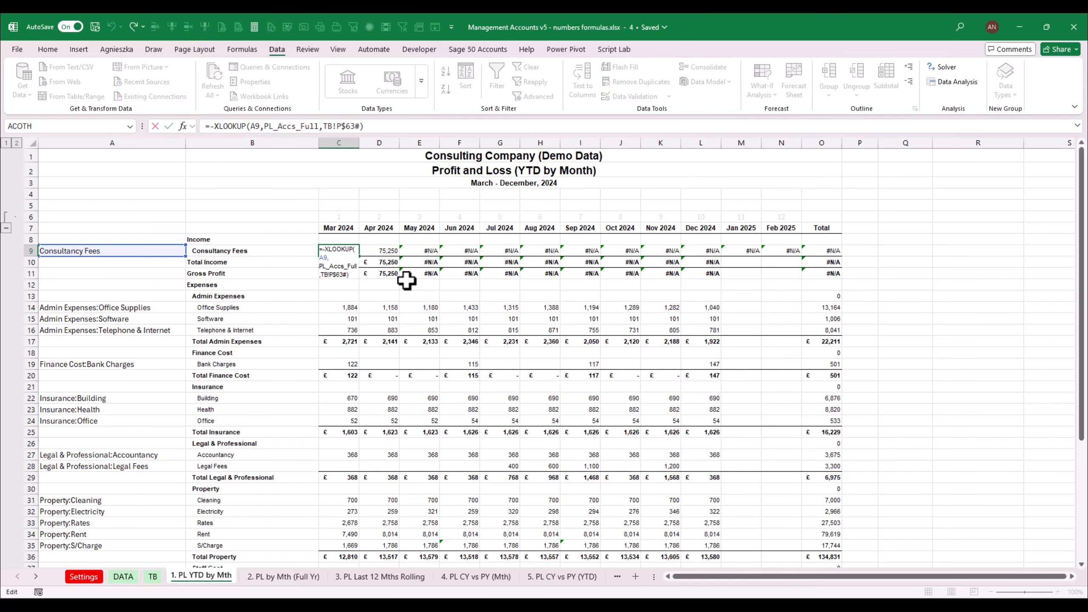
{"action": "left_click", "coordinate": [324, 257]}
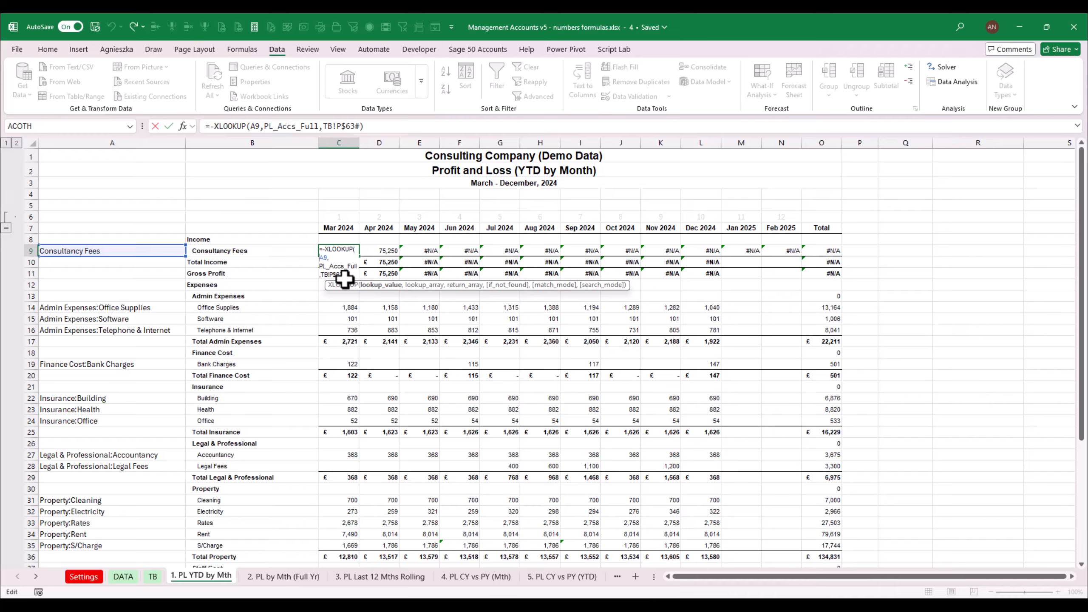
{"action": "key", "text": "ctrl+Return"}
- Copy the C9 Consultancy Fees formula across the Apr 2024 to Feb 2025 cells D9:N9
{"action": "key", "text": "ctrl+c"}
{"action": "key", "text": "Right"}
{"action": "key", "text": "shift+Right"}
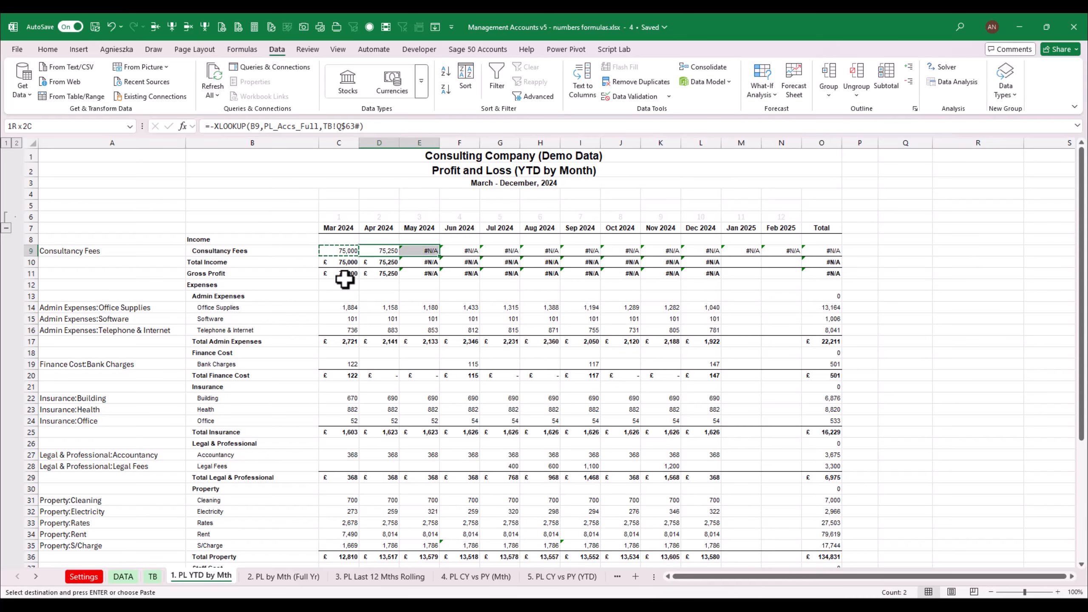
{"action": "key", "text": "shift+Right"}
{"action": "key", "text": "shift+Right"}
{"action": "key", "text": "shift+Right"}
{"action": "key", "text": "shift+Right"}
{"action": "key", "text": "shift+Right"}
{"action": "key", "text": "shift+Right"}
{"action": "key", "text": "shift+Right"}
{"action": "key", "text": "shift+Right"}
{"action": "key", "text": "shift+Right"}
{"action": "key", "text": "Return"}
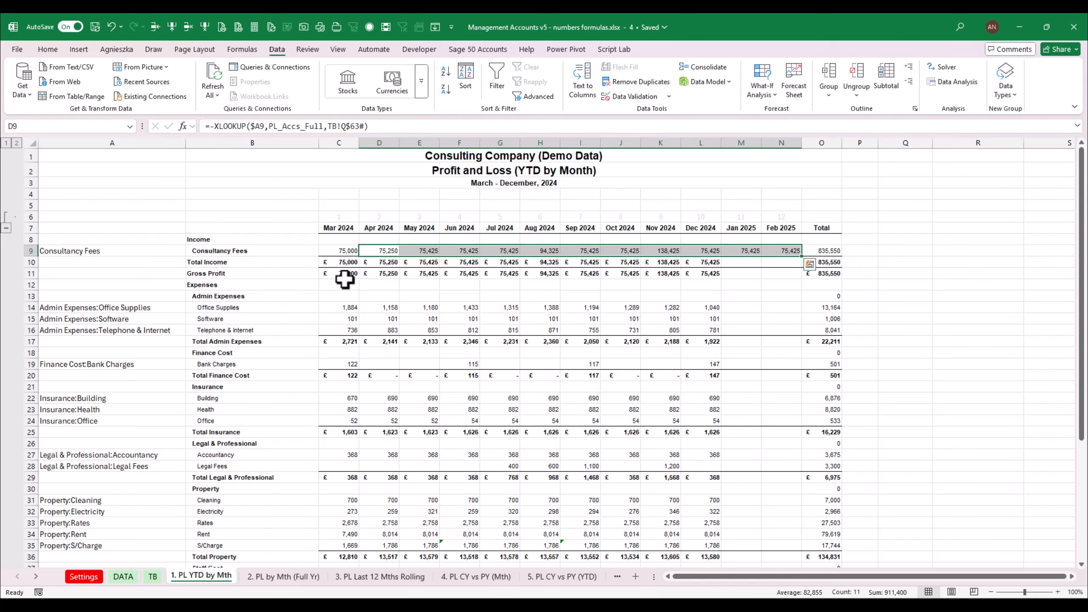
- Review the Consultancy Fees lookups from Nov 2024 to Feb 2025 and the period number above Mar 2024
{"action": "left_click", "coordinate": [654, 252]}
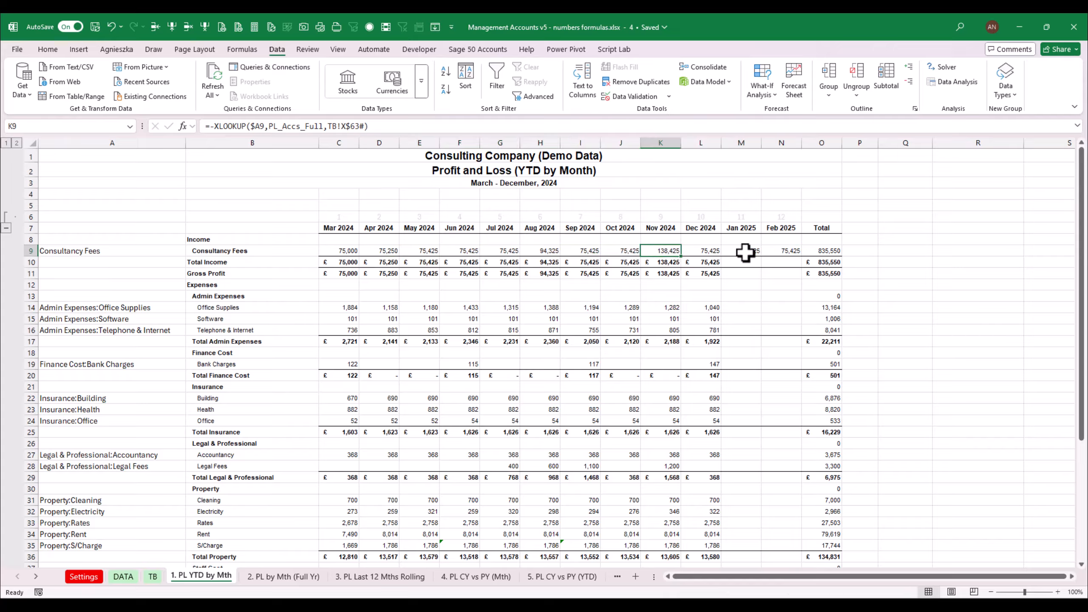
{"action": "left_click", "coordinate": [747, 252]}
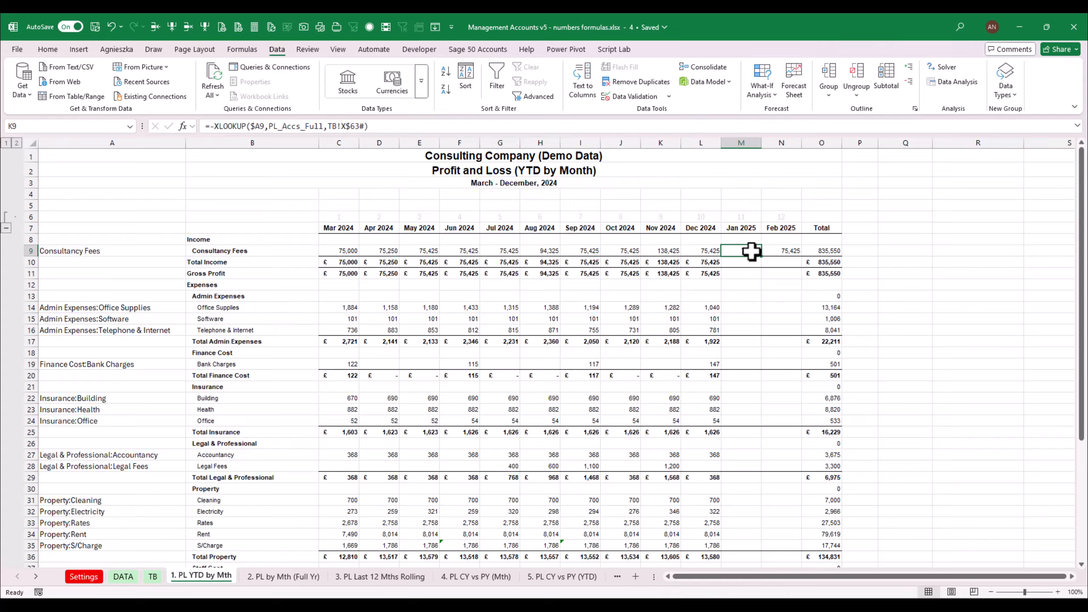
{"action": "left_click", "coordinate": [792, 250]}
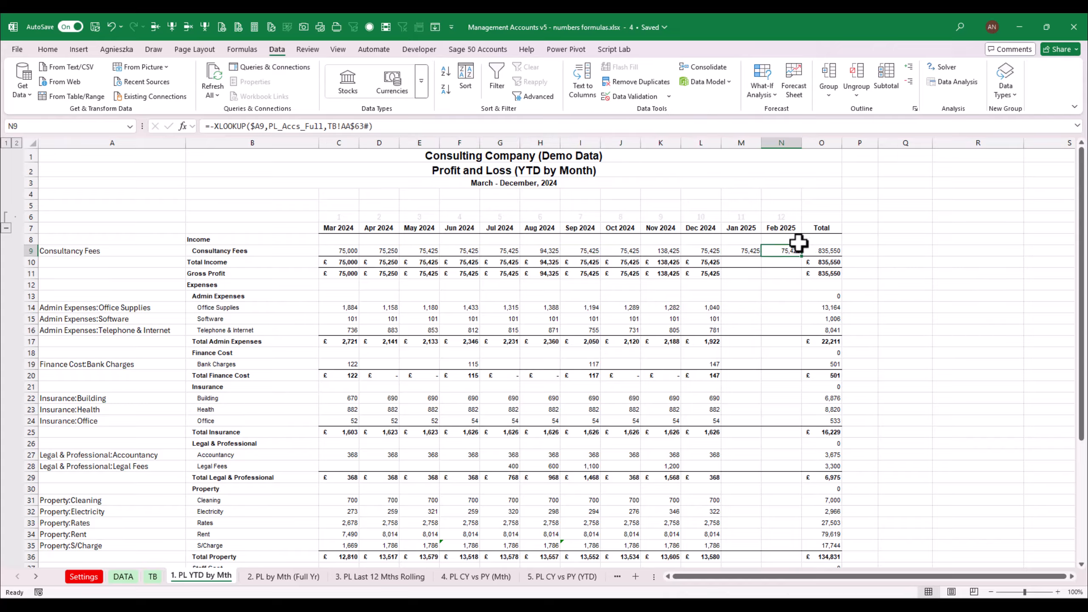
{"action": "left_click", "coordinate": [753, 251]}
{"action": "left_click", "coordinate": [354, 250]}
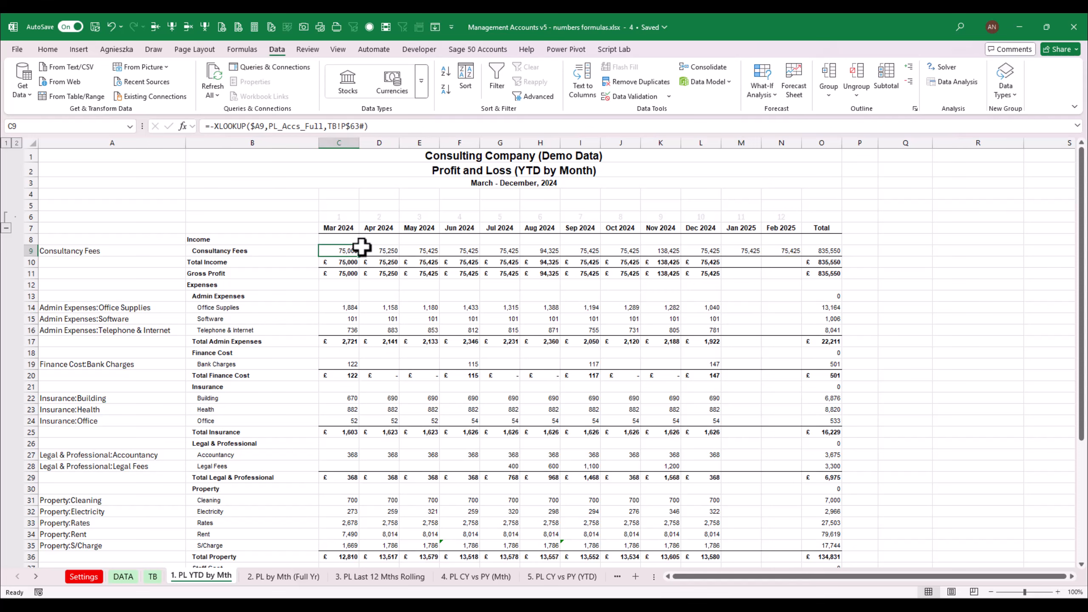
{"action": "left_click", "coordinate": [342, 216]}
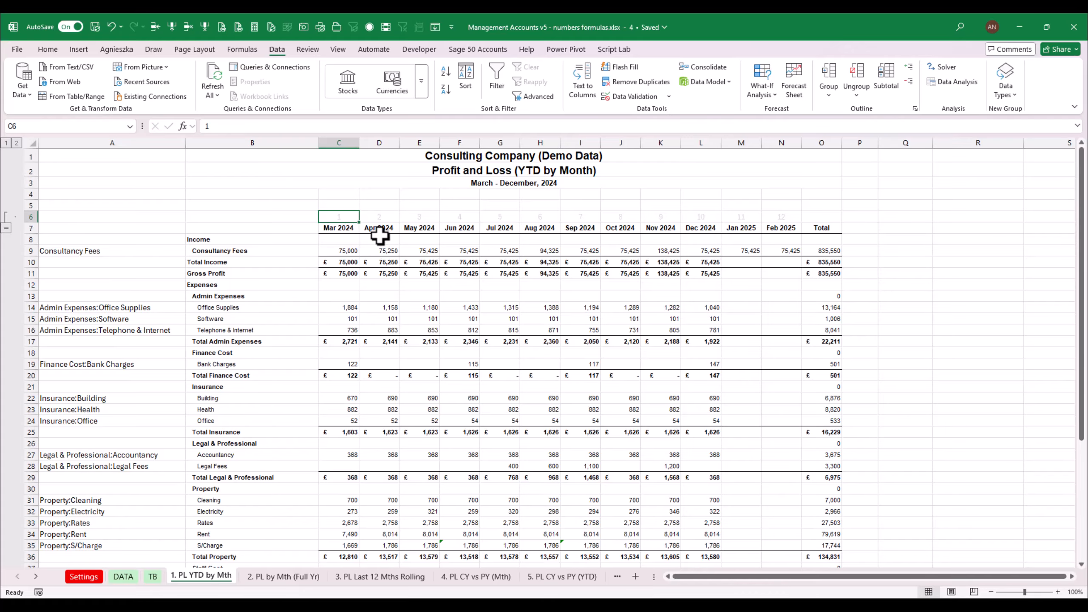
- On the Settings sheet, enter the heading Period in J1 and fill J2:J13 with the numbers 1 to 12
{"action": "left_click", "coordinate": [80, 577]}
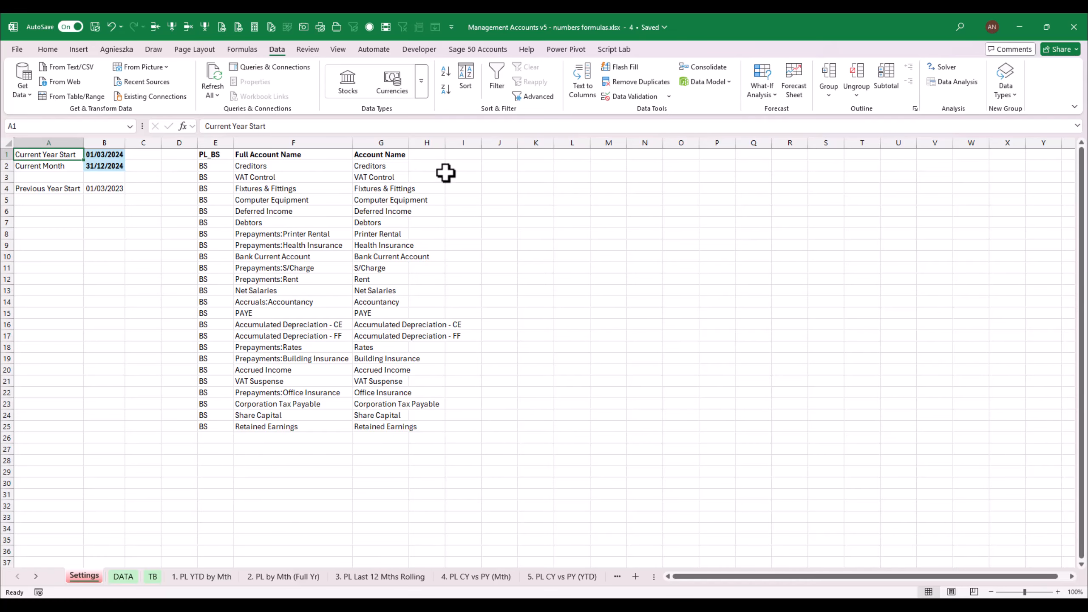
{"action": "left_click", "coordinate": [501, 156]}
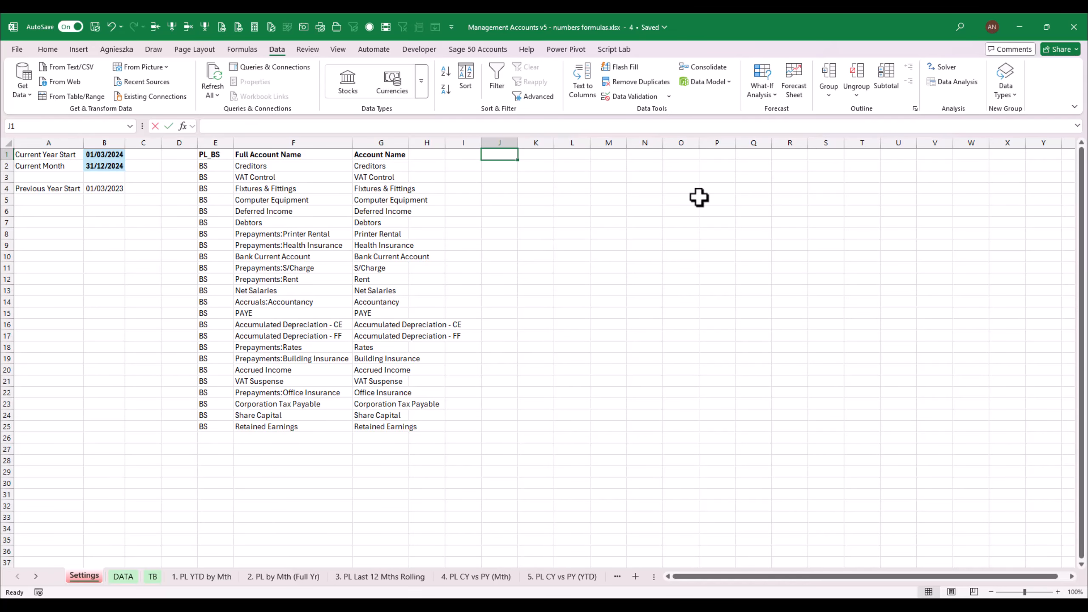
{"action": "type", "text": "Perio"}
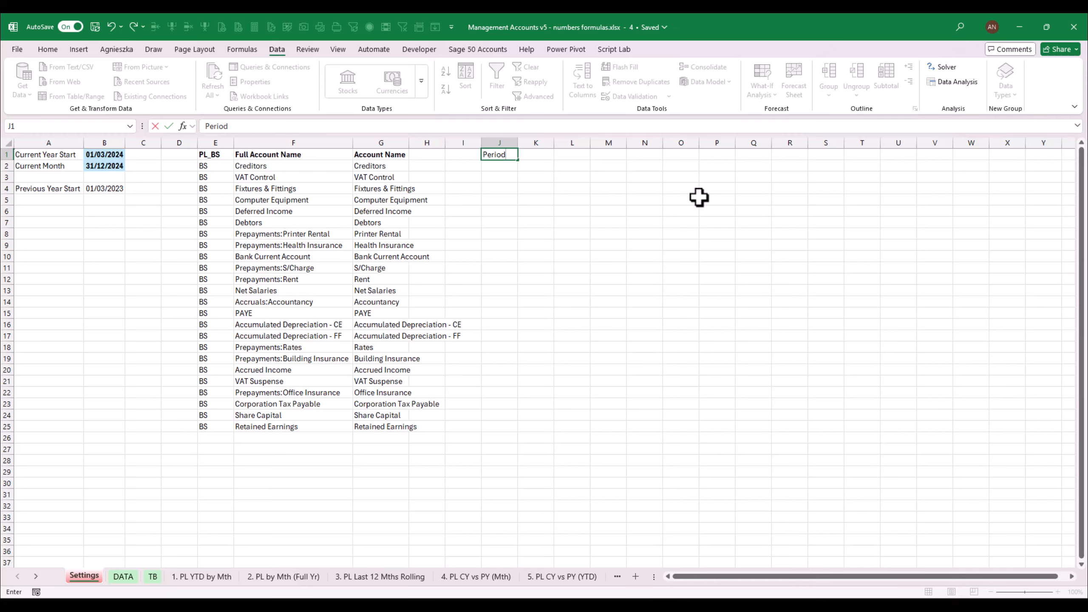
{"action": "type", "text": "d"}
{"action": "key", "text": "Return"}
{"action": "type", "text": "1"}
{"action": "key", "text": "Return"}
{"action": "type", "text": "2"}
{"action": "key", "text": "Return"}
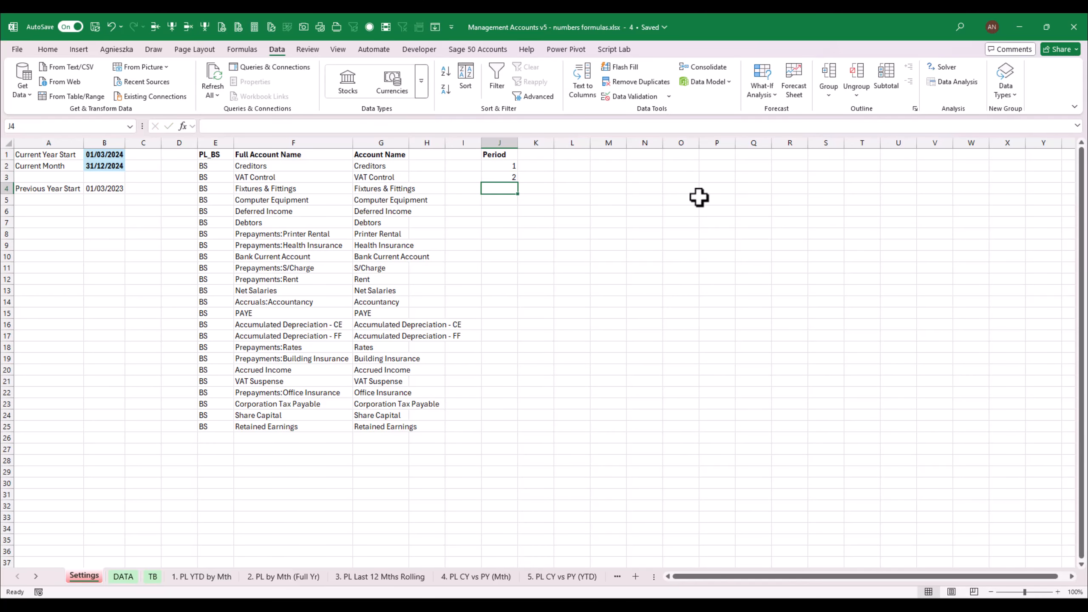
{"action": "left_click_drag", "start_coordinate": [514, 165], "coordinate": [522, 292]}
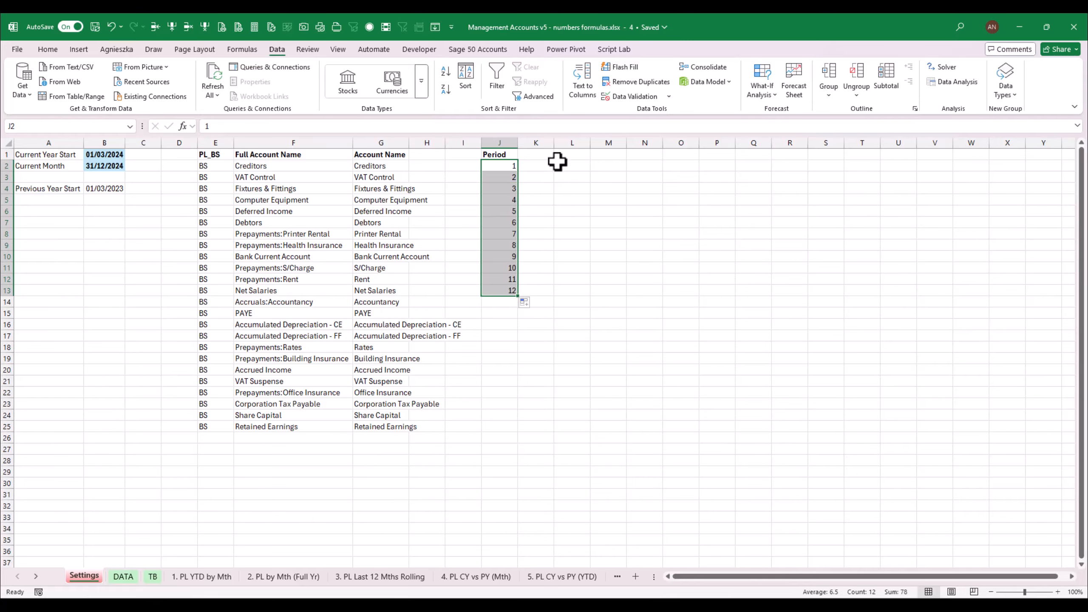
- Enter =EOMONTH(CY_Start,1) in K2 beside period 1 and format the cell as Short Date
{"action": "left_click", "coordinate": [537, 166]}
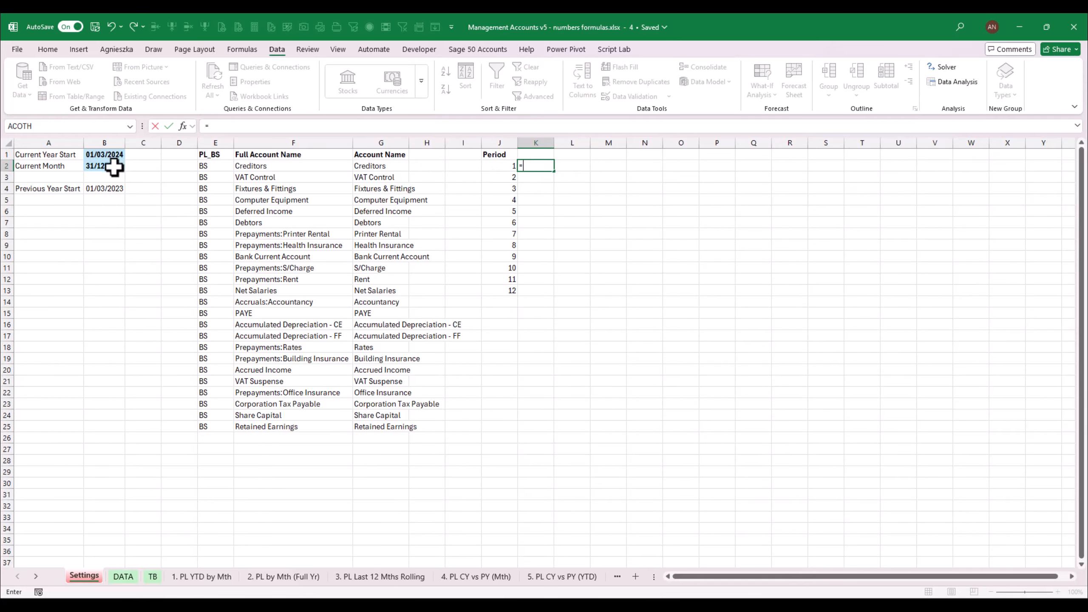
{"action": "left_click", "coordinate": [109, 155]}
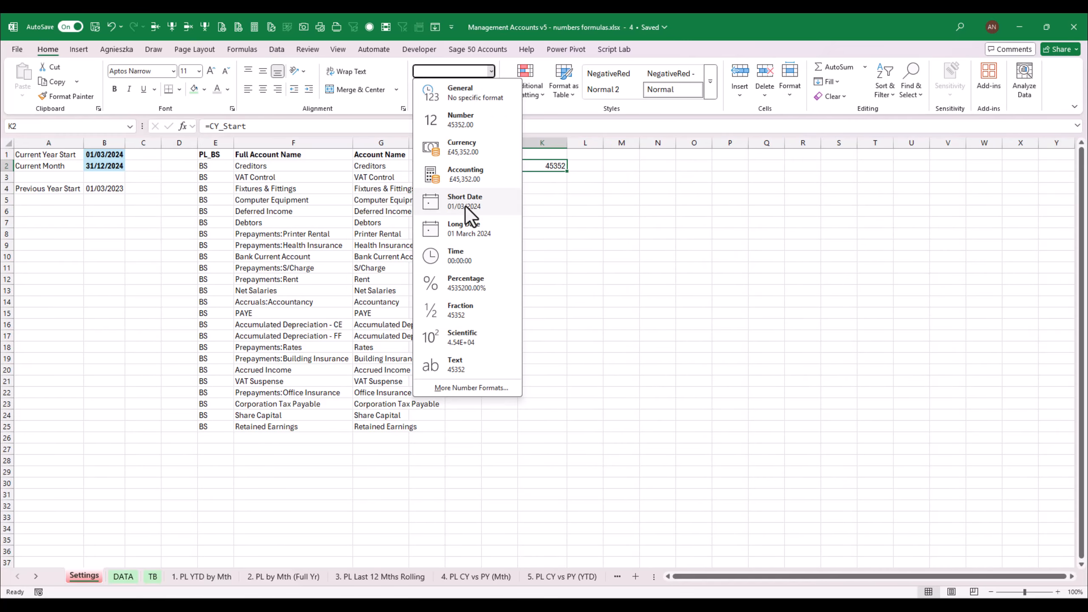
{"action": "left_click", "coordinate": [466, 211]}
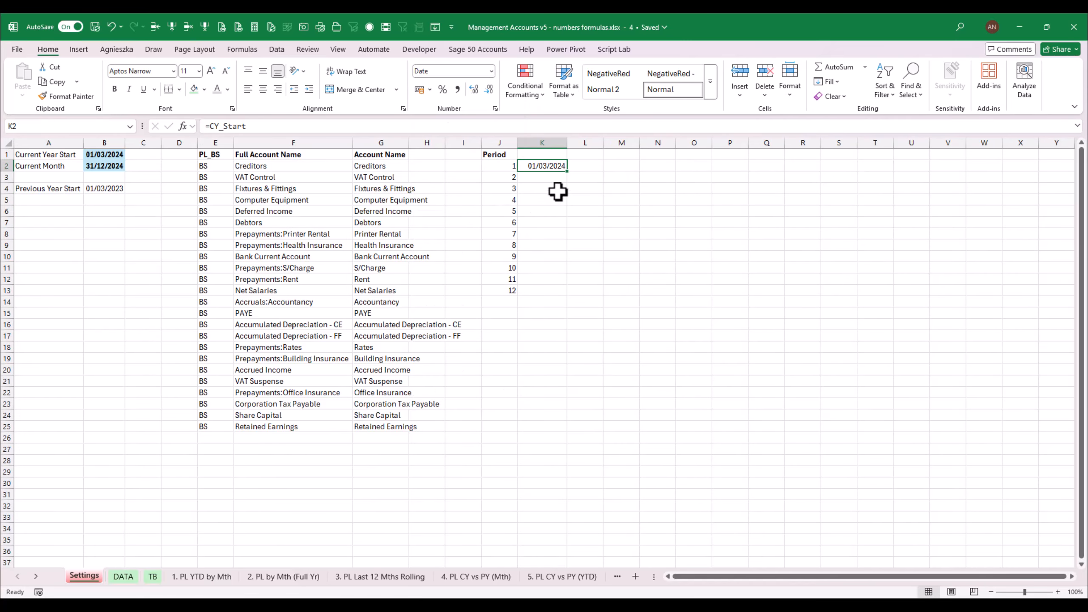
{"action": "key", "text": "F2"}
{"action": "left_click", "coordinate": [524, 167]}
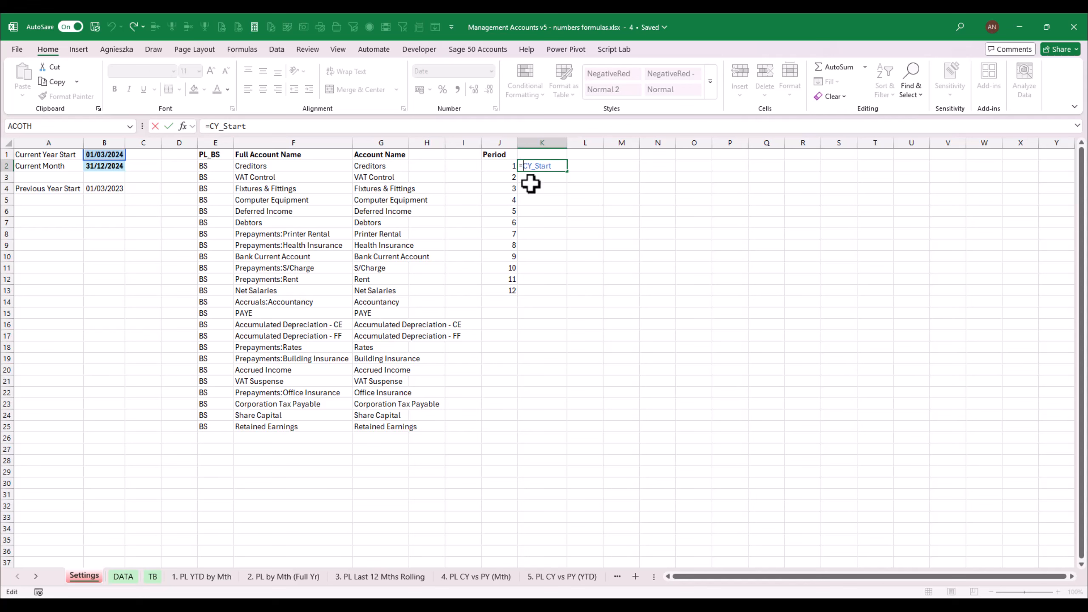
{"action": "type", "text": "EOMONTH("}
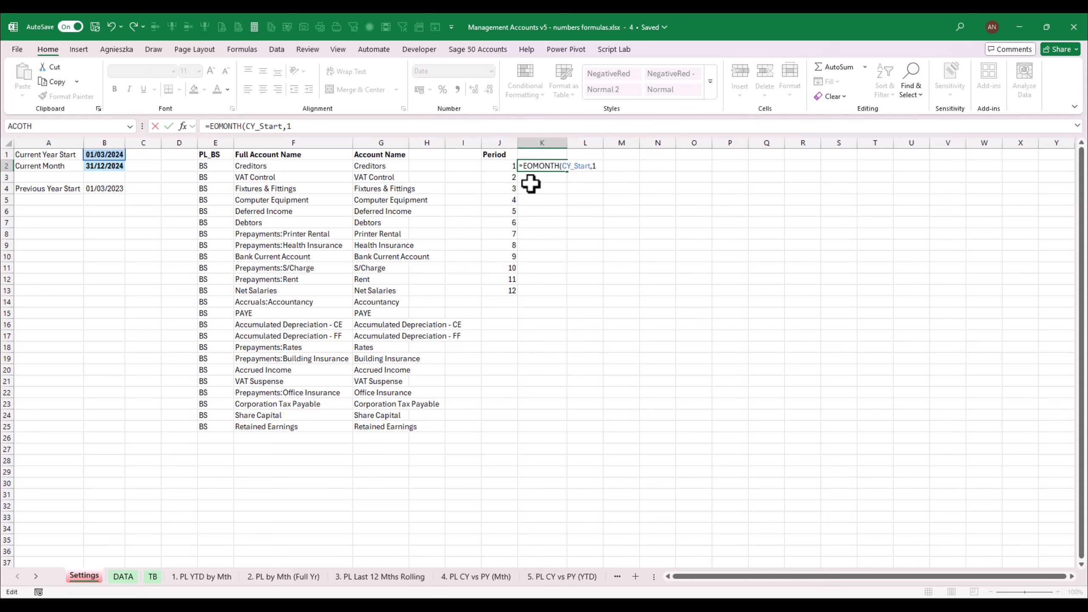
{"action": "key", "text": "Return"}
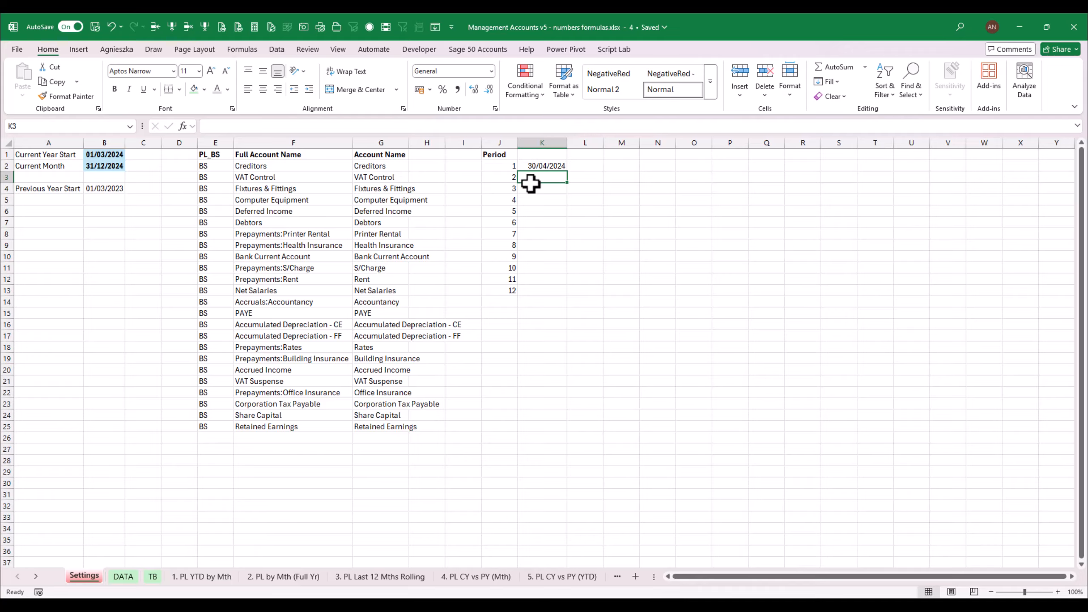
- Enter =EOMONTH(K2,1) in K3 beside period 2
{"action": "type", "text": "=e"}
{"action": "type", "text": "o"}
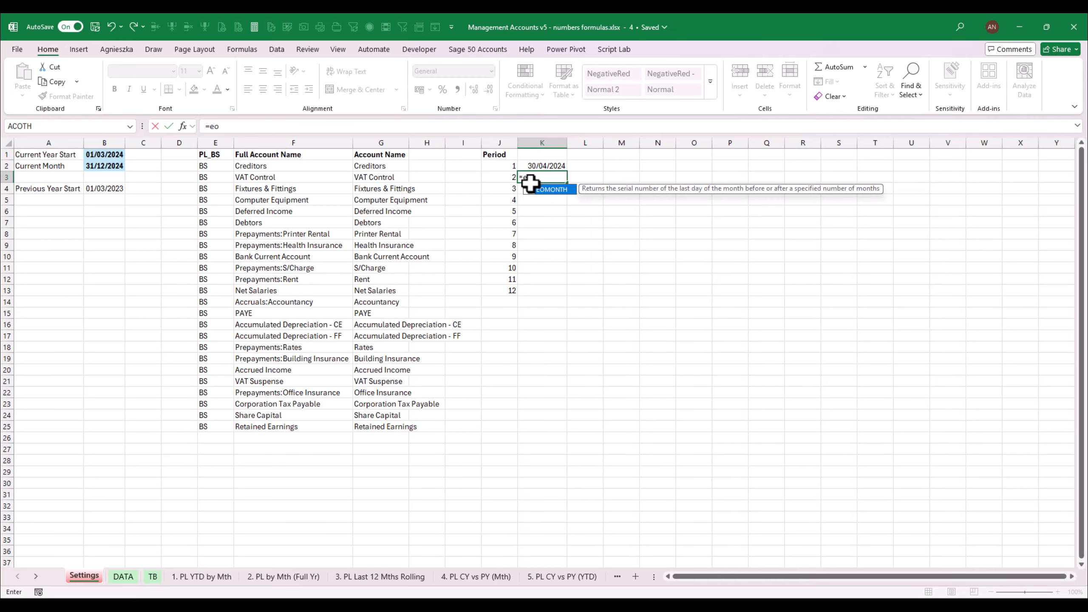
{"action": "key", "text": "Tab"}
{"action": "key", "text": "Up"}
{"action": "type", "text": ","}
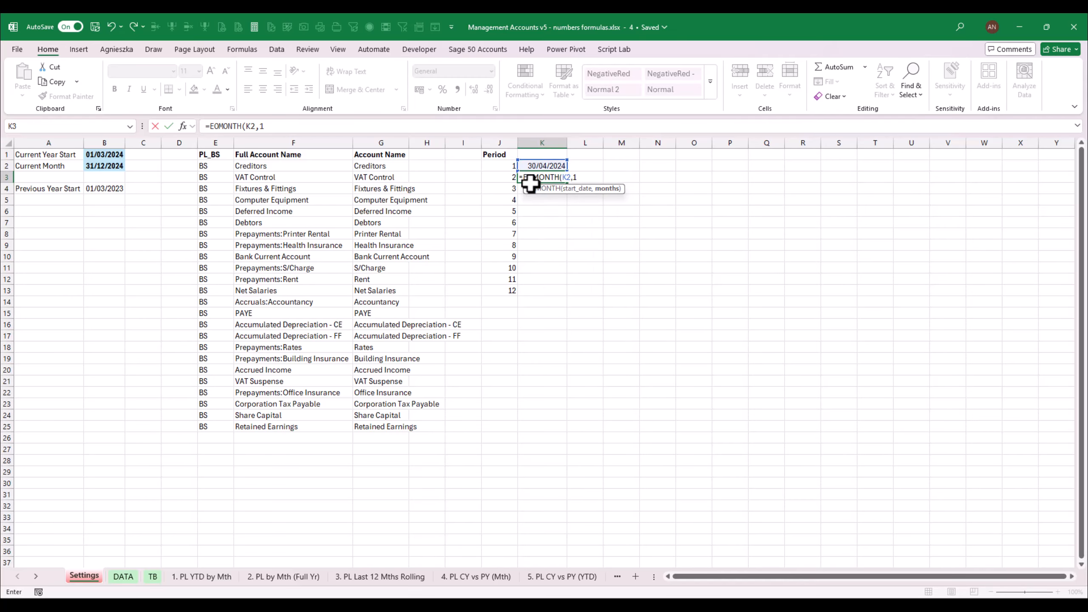
{"action": "type", "text": "1"}
{"action": "key", "text": "ctrl+Return"}
- Copy the date format from K2 to K3 and fill the K3 formula down to K13
{"action": "left_click", "coordinate": [556, 164]}
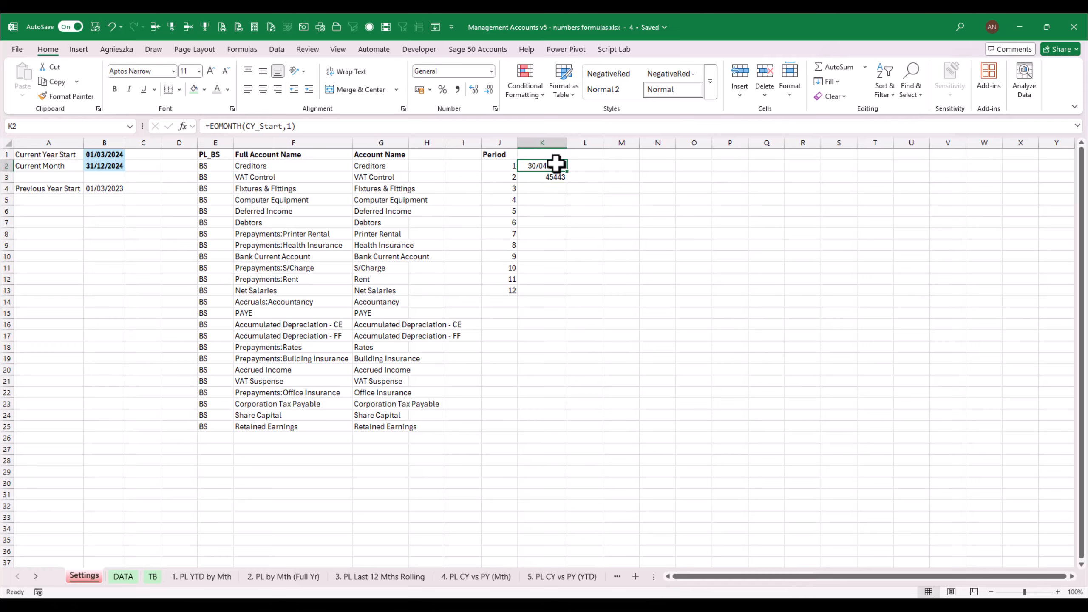
{"action": "left_click", "coordinate": [66, 96]}
{"action": "left_click", "coordinate": [556, 177]}
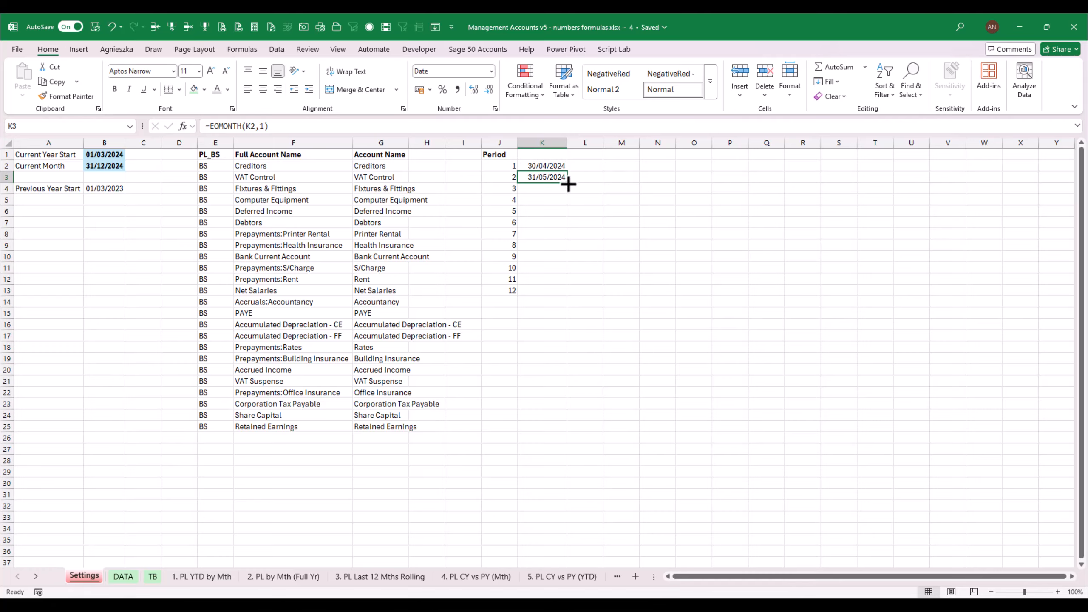
{"action": "left_click_drag", "start_coordinate": [568, 185], "coordinate": [564, 296]}
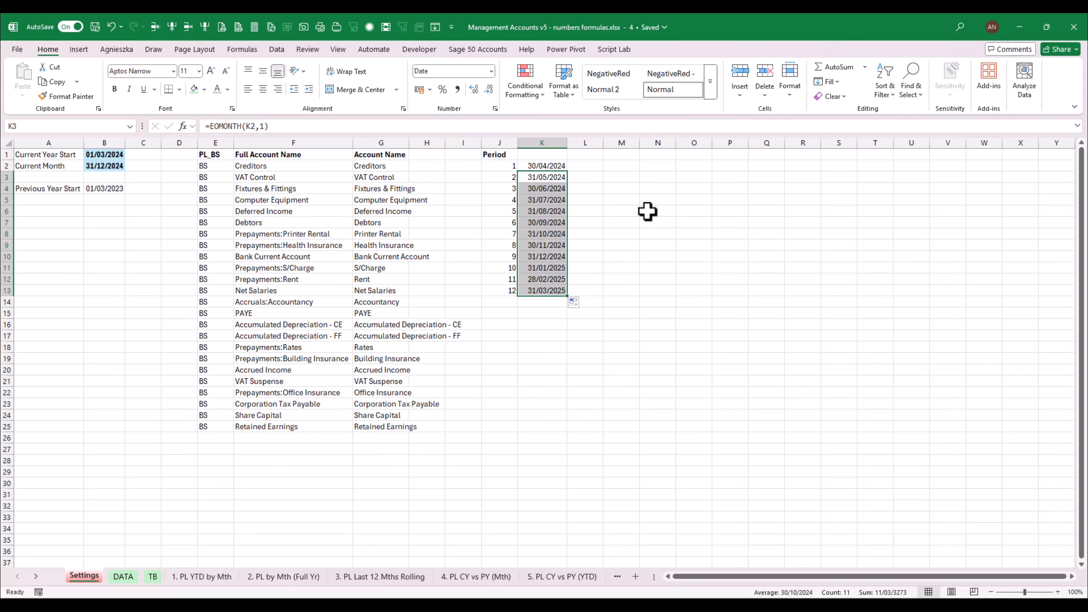
- Enter the heading Month End in K1 and select the period table J1:K13
{"action": "left_click", "coordinate": [541, 155]}
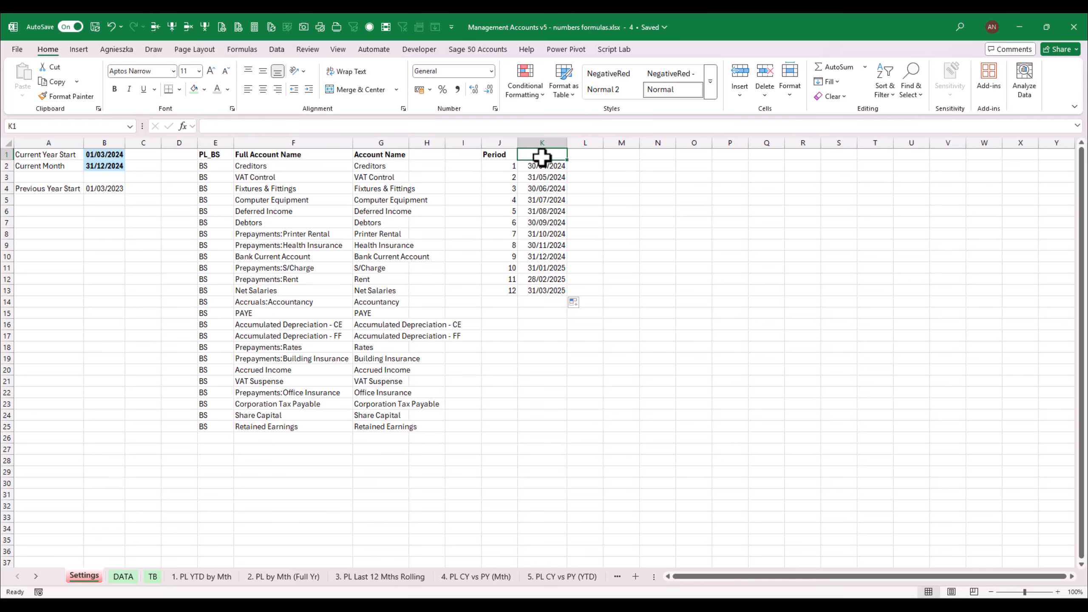
{"action": "type", "text": "Month End"}
{"action": "key", "text": "Return"}
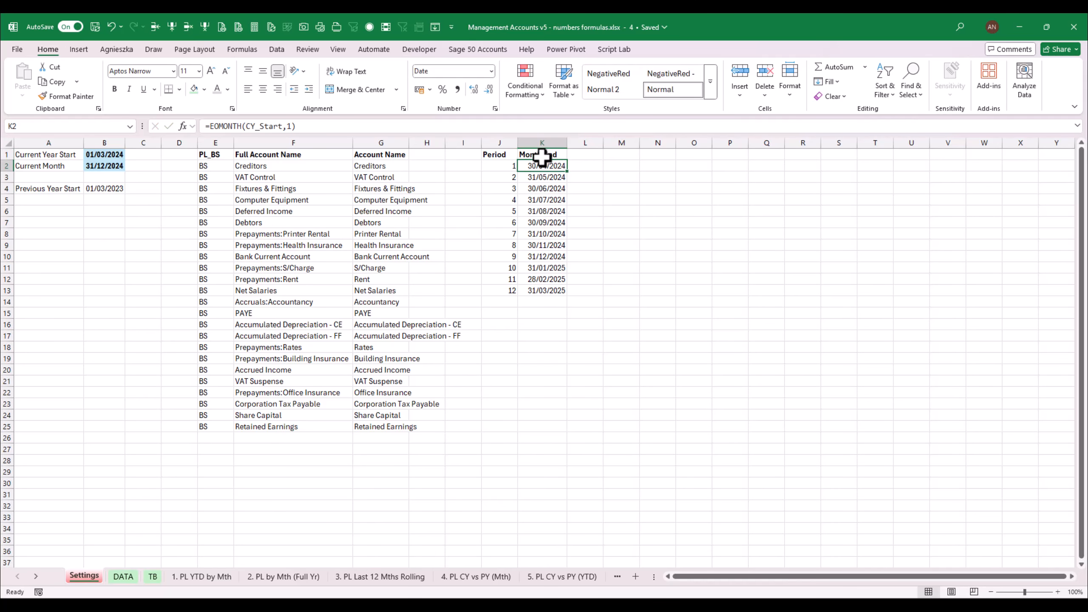
{"action": "left_click_drag", "start_coordinate": [512, 155], "coordinate": [541, 288]}
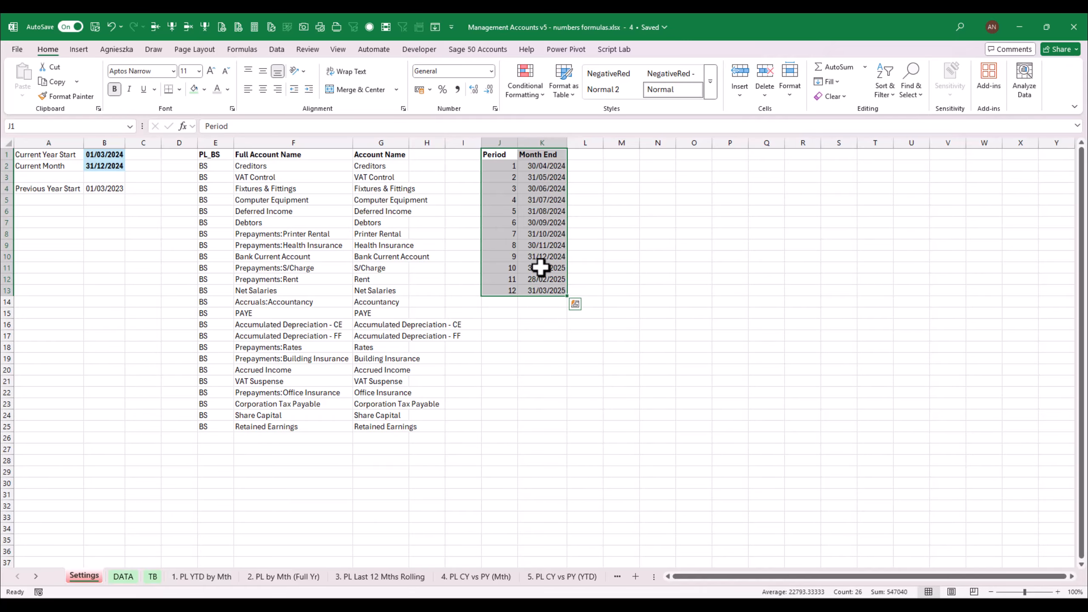
- Convert the period range J1:K13 into a table with headers and name it CY_Months
{"action": "key", "text": "ctrl+t"}
{"action": "left_click", "coordinate": [159, 510]}
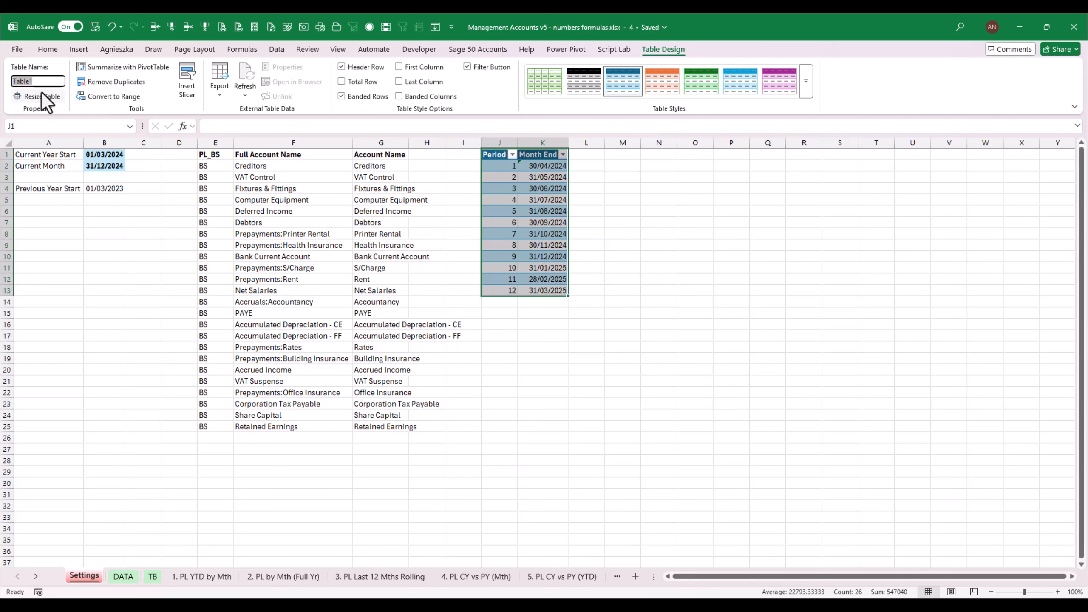
{"action": "type", "text": "CY_Months"}
{"action": "key", "text": "Return"}
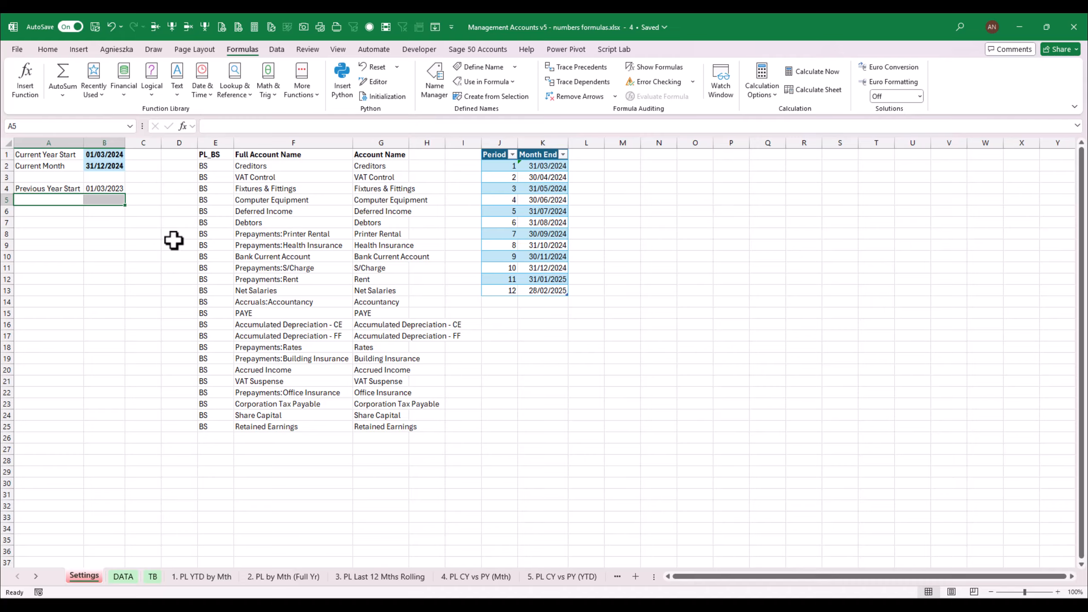
- Enter the label Current Period in A6 of the Settings sheet
{"action": "left_click", "coordinate": [175, 242]}
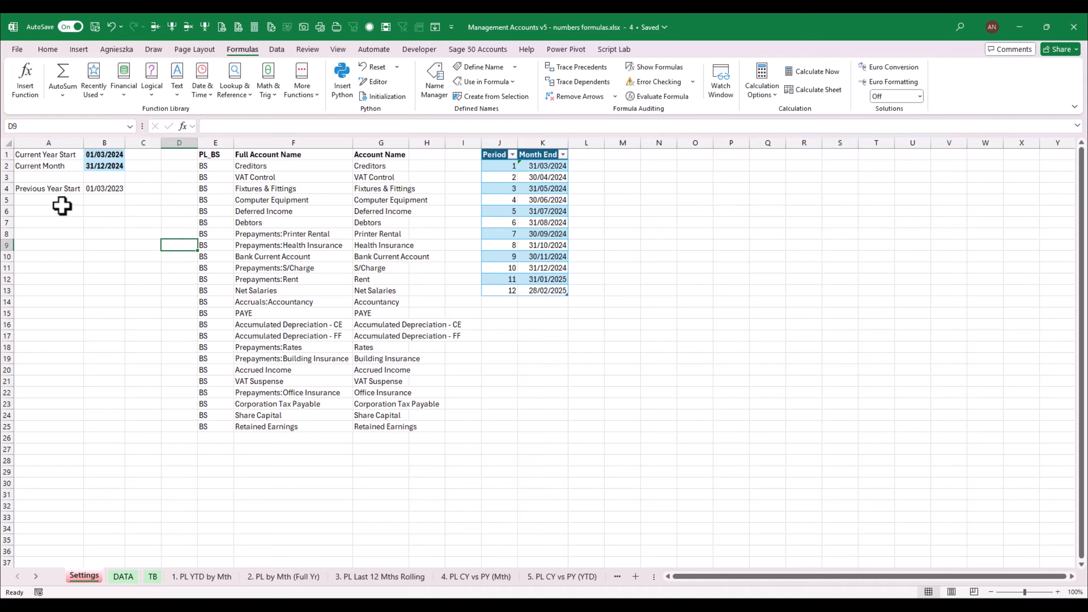
{"action": "left_click", "coordinate": [107, 166]}
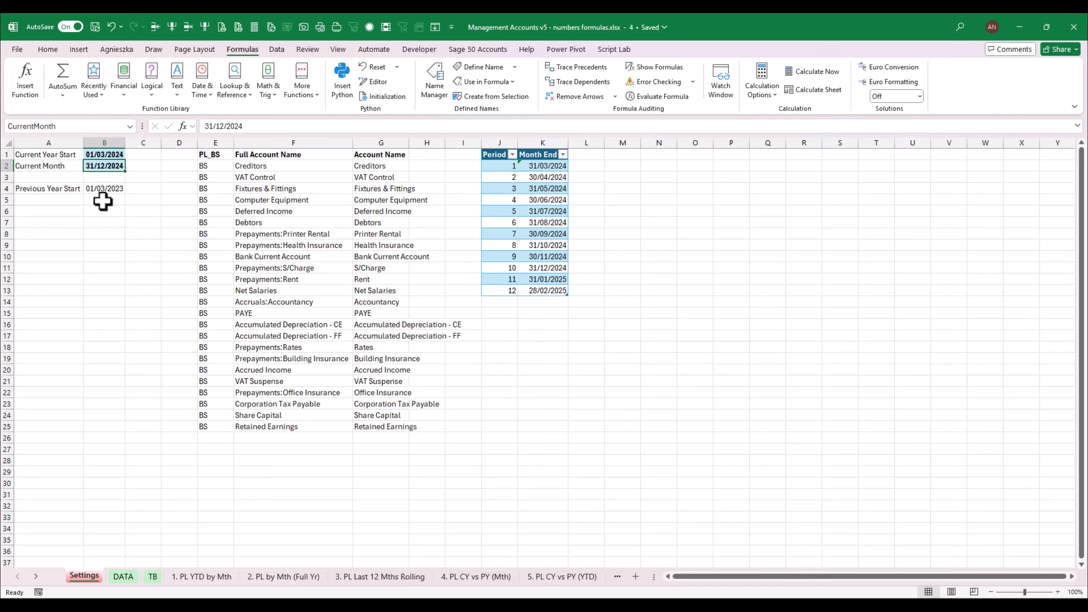
{"action": "left_click", "coordinate": [68, 213]}
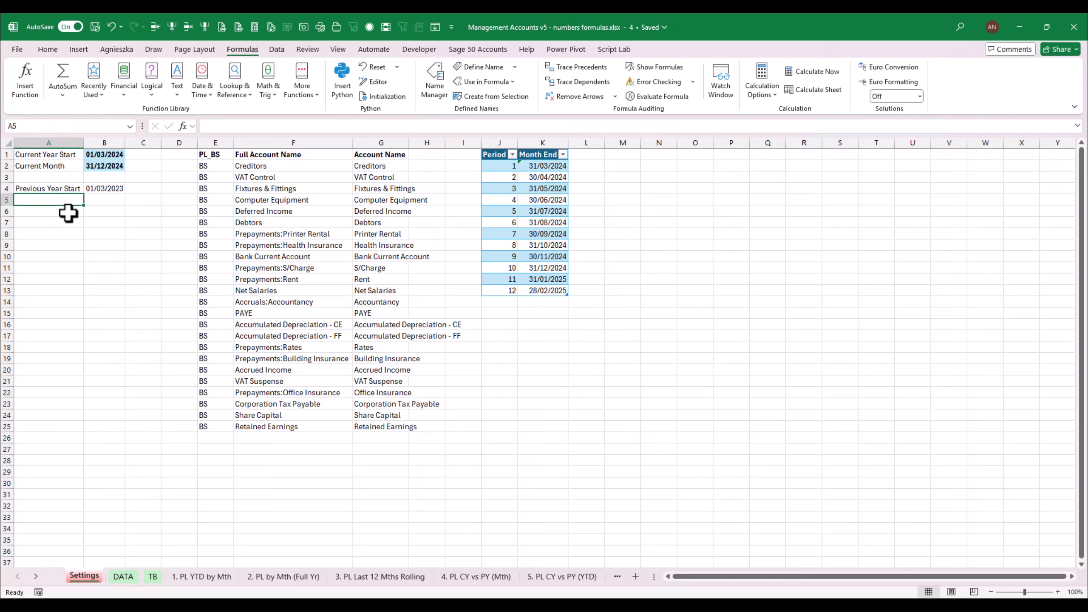
{"action": "type", "text": "Current Period"}
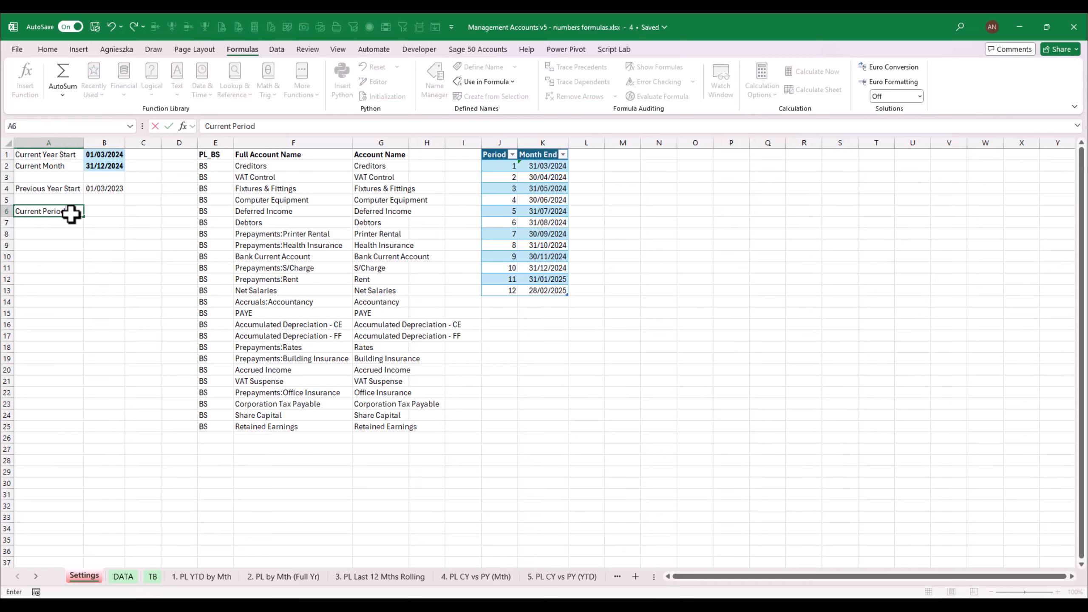
{"action": "left_click", "coordinate": [97, 210]}
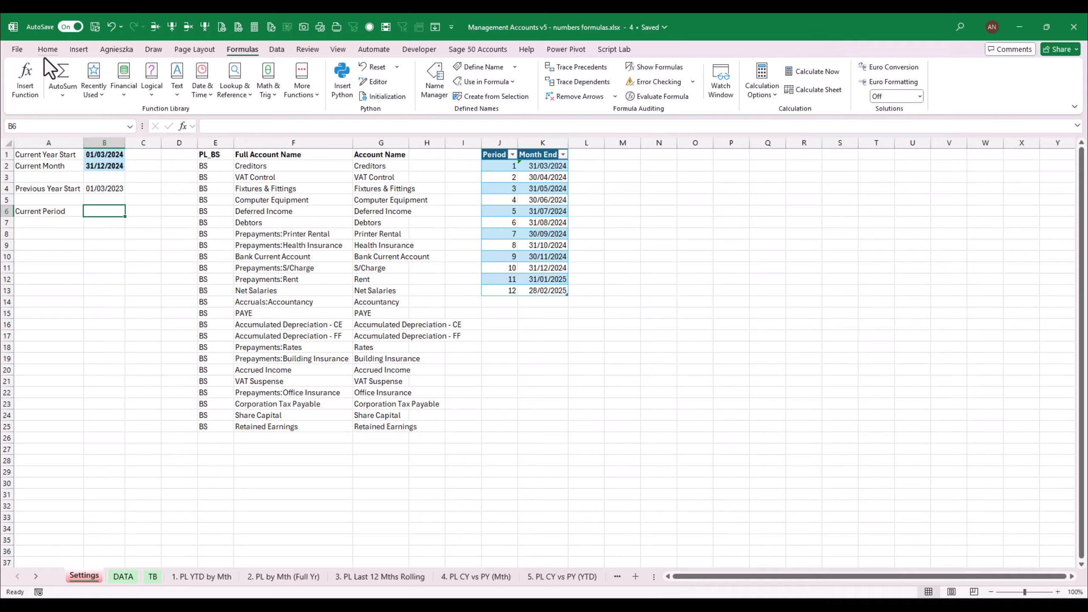
- Start an XLOOKUP formula in B6 with the CurrentMonth cell as the lookup value
{"action": "left_click", "coordinate": [114, 165]}
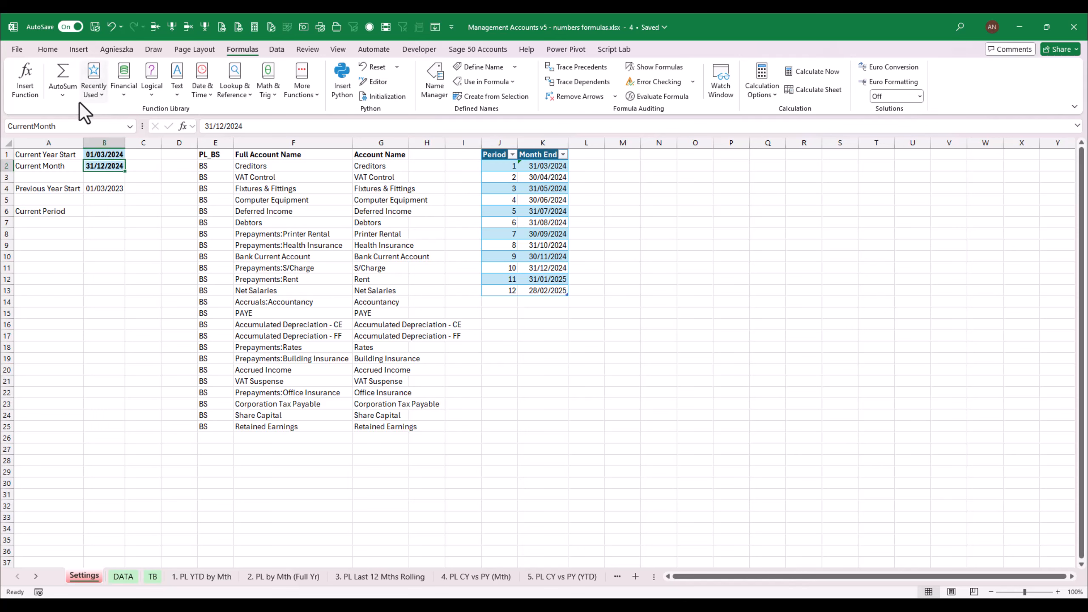
{"action": "left_click", "coordinate": [100, 213]}
{"action": "type", "text": "="}
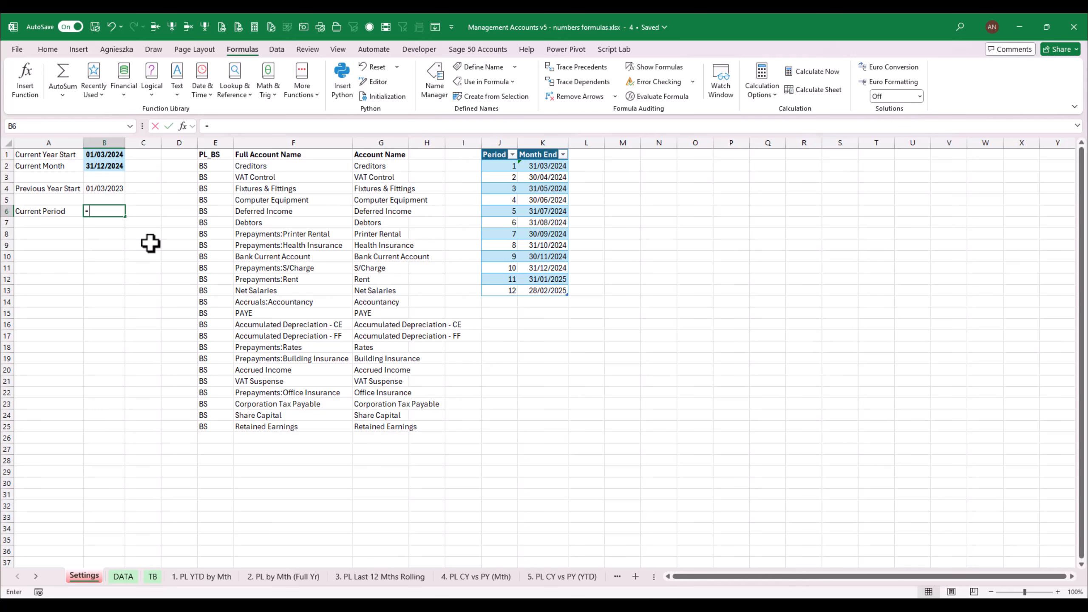
{"action": "type", "text": "XMATCH("}
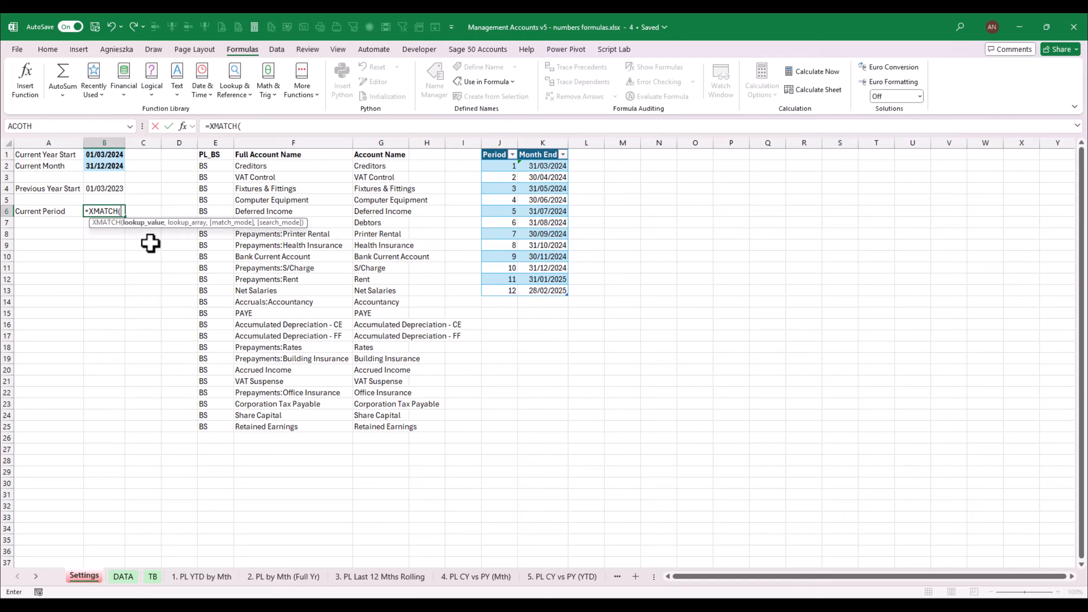
{"action": "key", "text": "BackSpace"}
{"action": "key", "text": "BackSpace"}
{"action": "key", "text": "BackSpace"}
{"action": "key", "text": "BackSpace"}
{"action": "key", "text": "BackSpace"}
{"action": "key", "text": "BackSpace"}
{"action": "type", "text": "LOOKUP("}
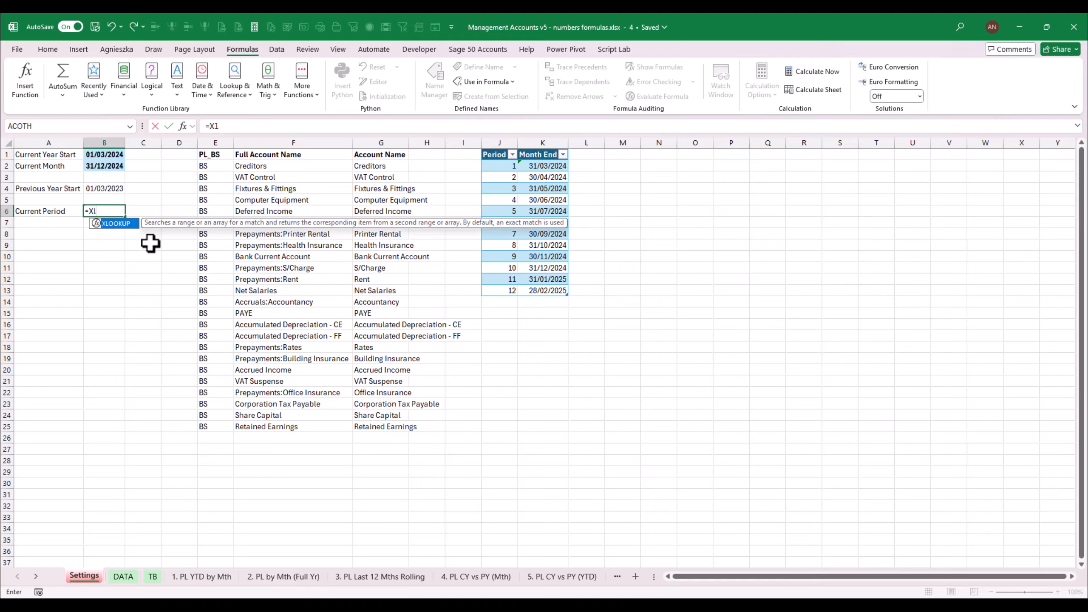
{"action": "key", "text": "Up"}
{"action": "key", "text": "Up"}
{"action": "key", "text": "Up"}
{"action": "key", "text": "Up"}
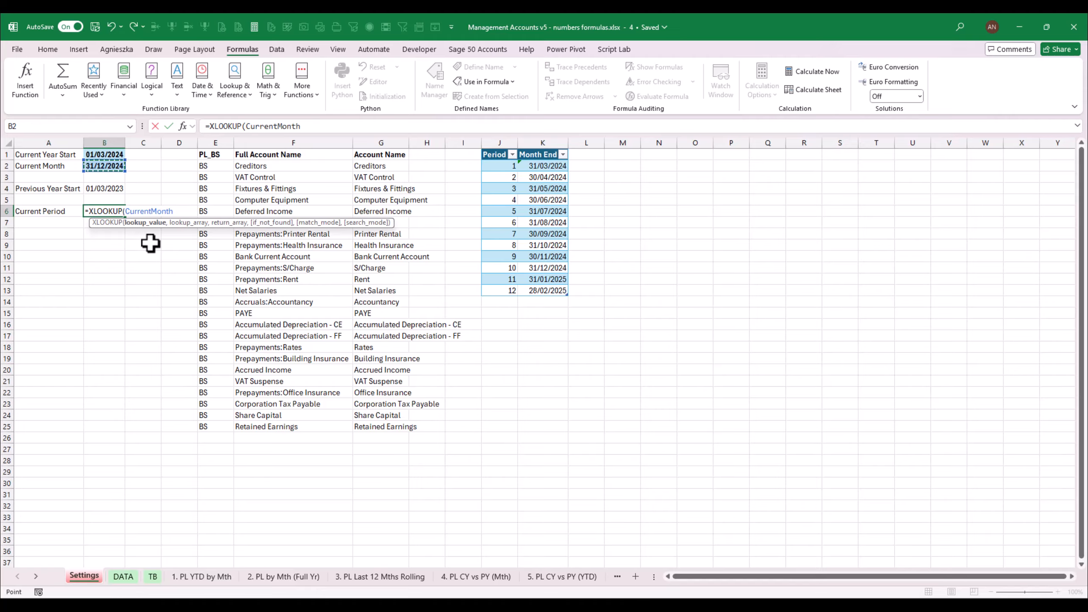
- Complete the B6 XLOOKUP with CY_Months[Month End] as the lookup array and CY_Months[Period] as the return array
{"action": "type", "text": ","}
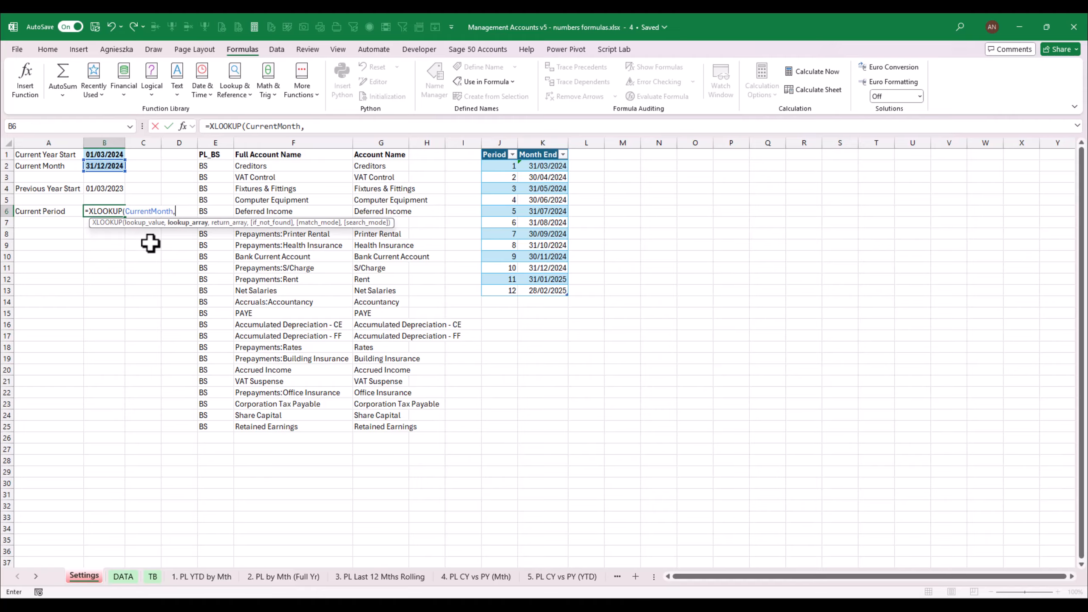
{"action": "left_click", "coordinate": [548, 143]}
{"action": "type", "text": ","}
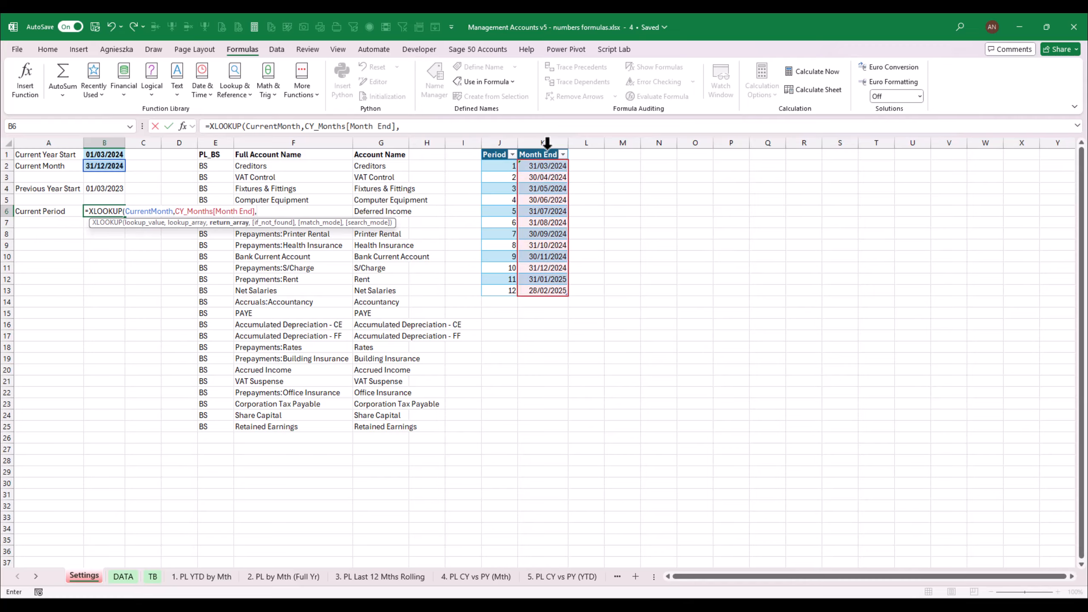
{"action": "left_click", "coordinate": [494, 142]}
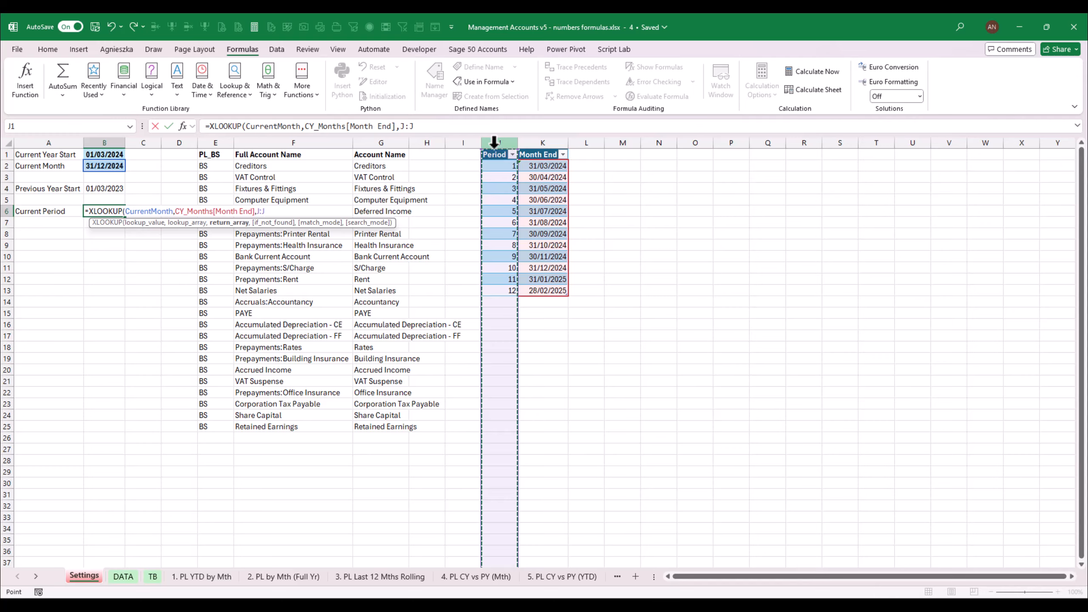
{"action": "left_click", "coordinate": [494, 150]}
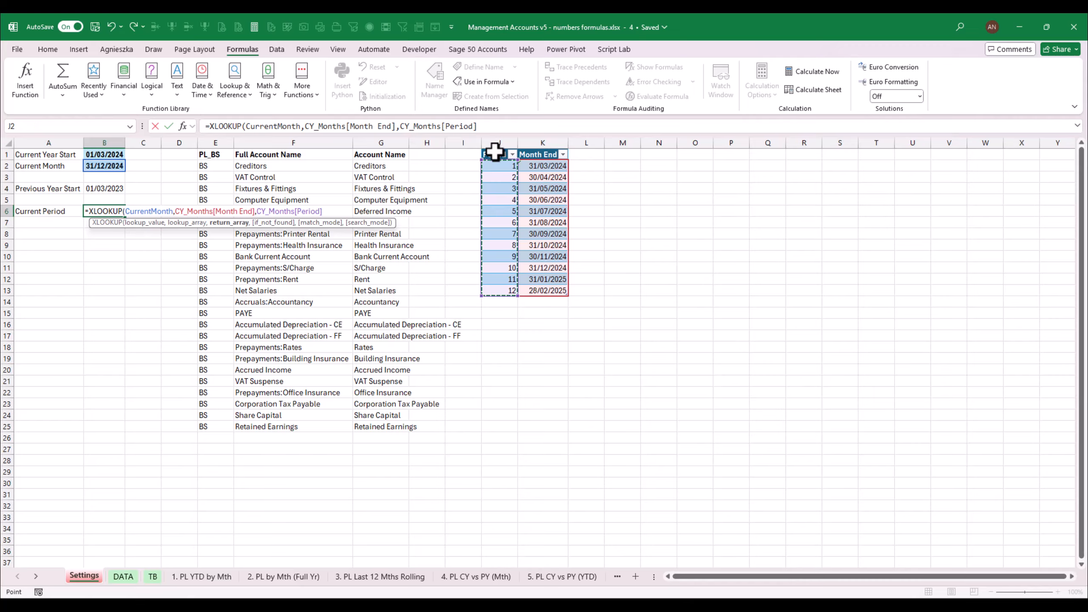
{"action": "key", "text": "Return"}
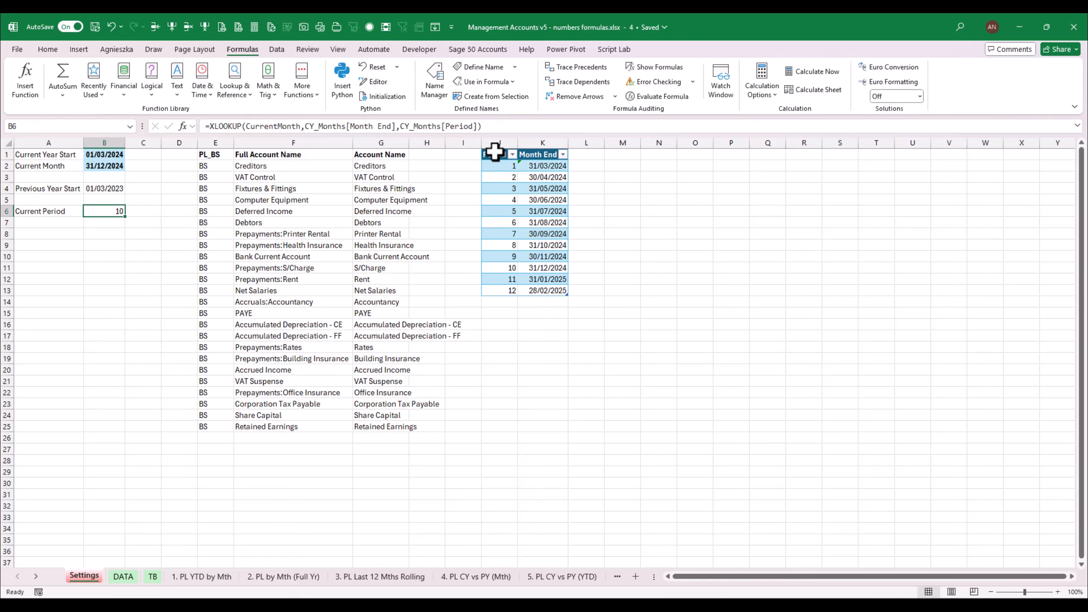
- Name cell B6 CurrentPeriod
{"action": "key", "text": "Up"}
{"action": "key", "text": "Up"}
{"action": "key", "text": "Up"}
{"action": "key", "text": "Down"}
{"action": "key", "text": "Down"}
{"action": "left_click", "coordinate": [109, 166]}
{"action": "left_click", "coordinate": [109, 211]}
{"action": "left_click", "coordinate": [65, 125]}
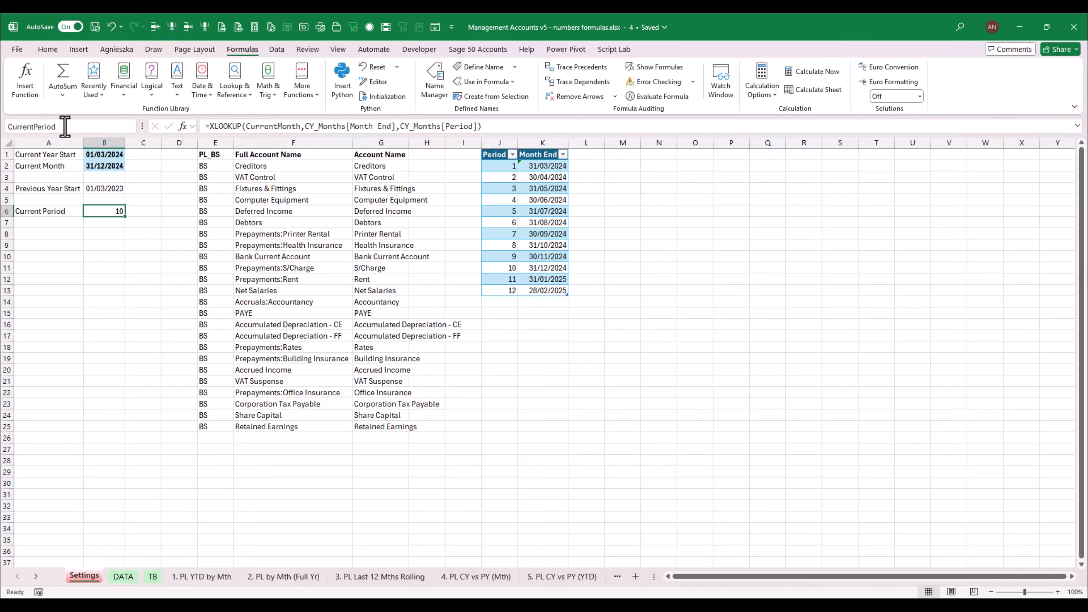
- On sheet 1. PL YTD by Mth, start an IF around the XLOOKUP in C9, referencing the period number as C$6
{"action": "left_click", "coordinate": [201, 576]}
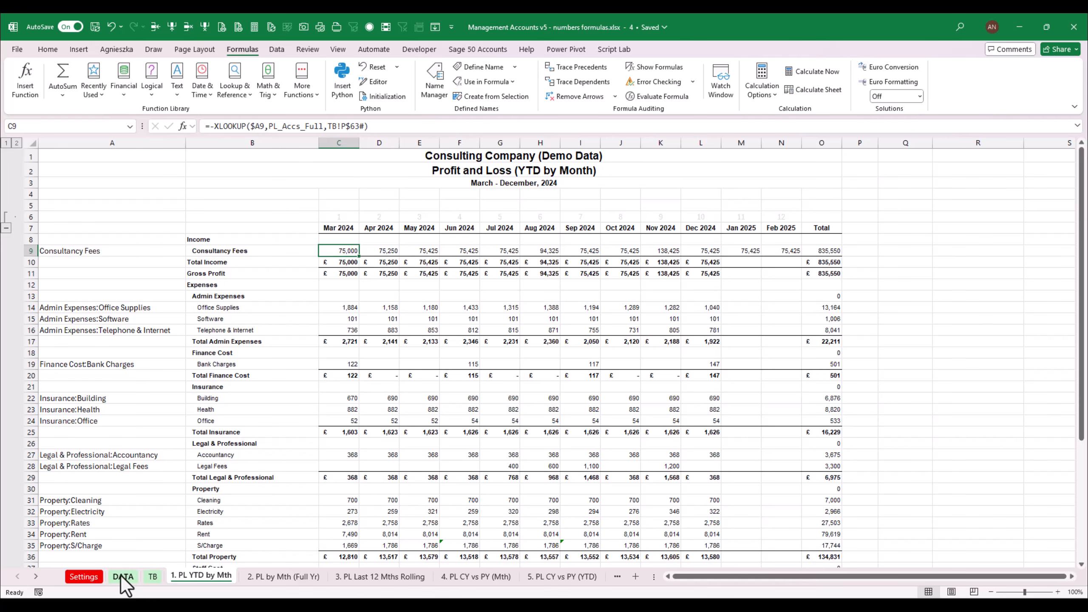
{"action": "left_click", "coordinate": [84, 575]}
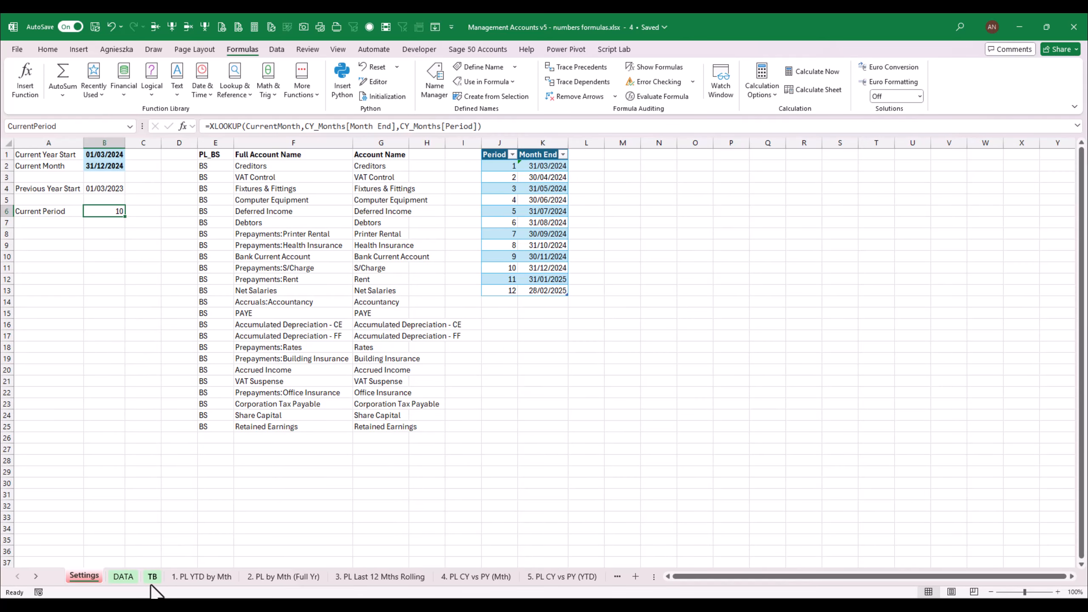
{"action": "left_click", "coordinate": [190, 577]}
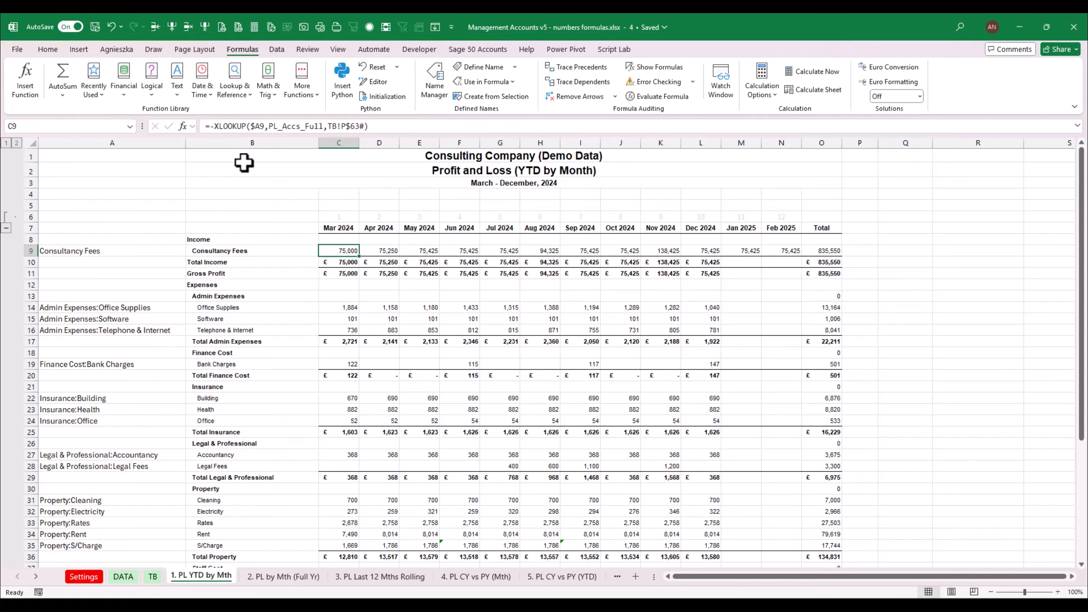
{"action": "left_click", "coordinate": [214, 125]}
{"action": "type", "text": "if("}
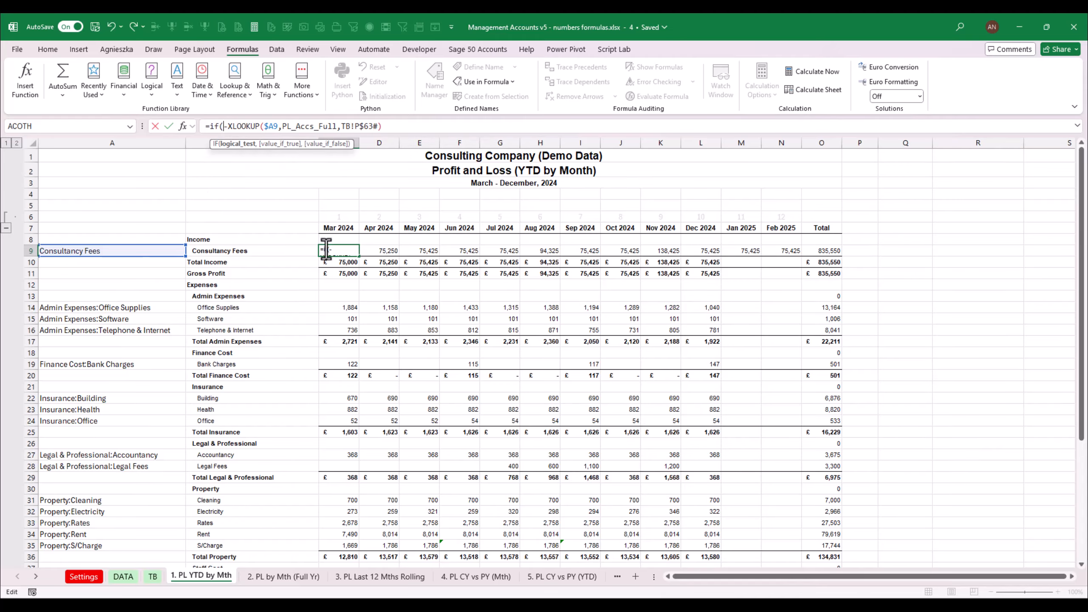
{"action": "left_click", "coordinate": [343, 217]}
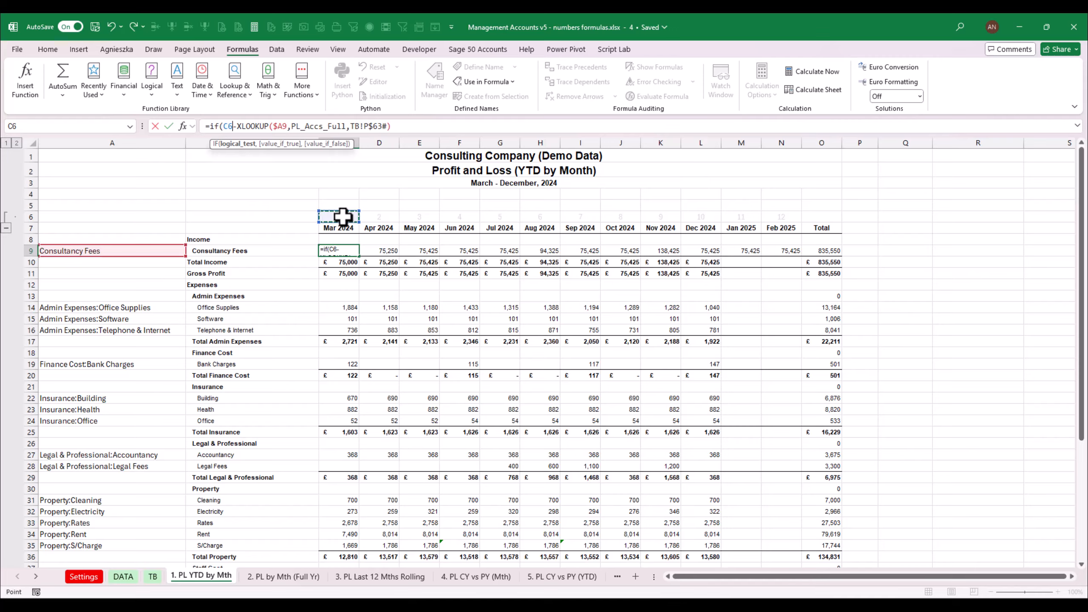
{"action": "key", "text": "F3"}
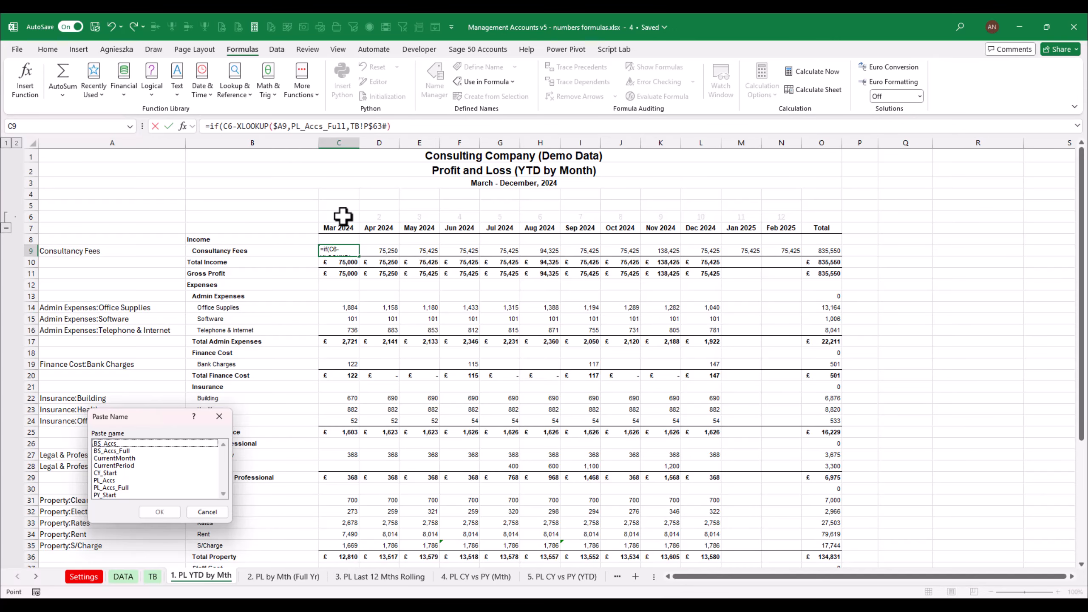
{"action": "left_click", "coordinate": [207, 512]}
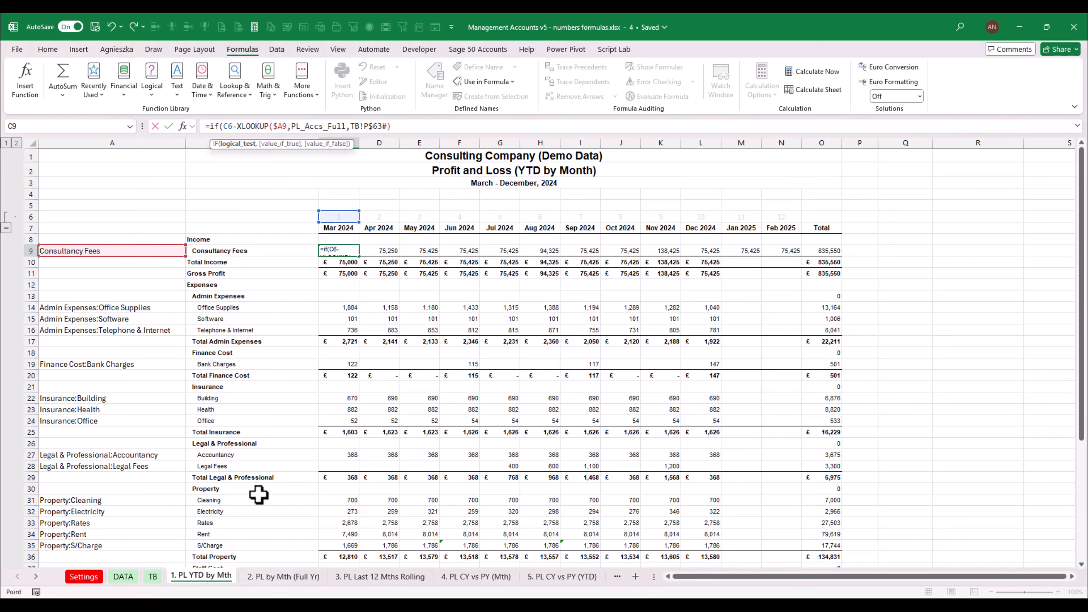
{"action": "key", "text": "F4"}
{"action": "key", "text": "F4"}
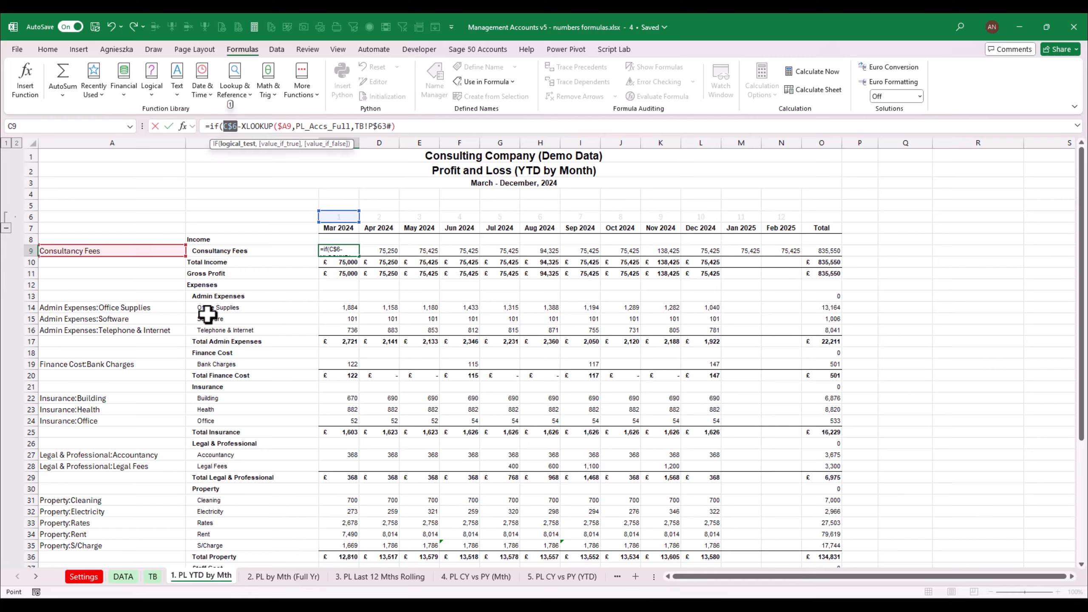
- Complete the C9 IF with the test C$6>CurrentPeriod, returning 0 when true and the negative XLOOKUP otherwise
{"action": "left_click", "coordinate": [238, 126]}
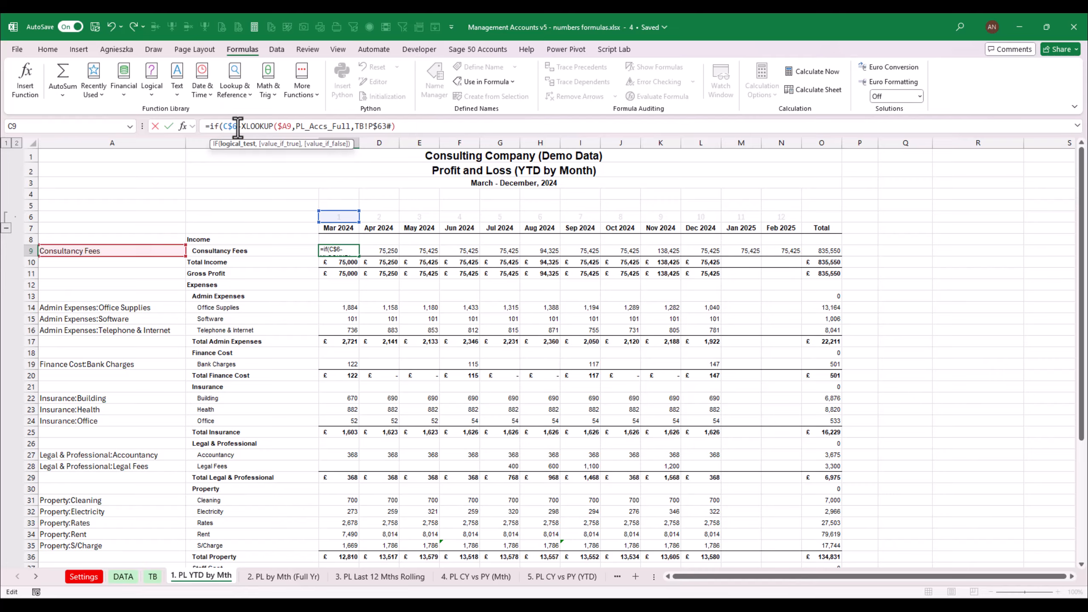
{"action": "type", "text": ">"}
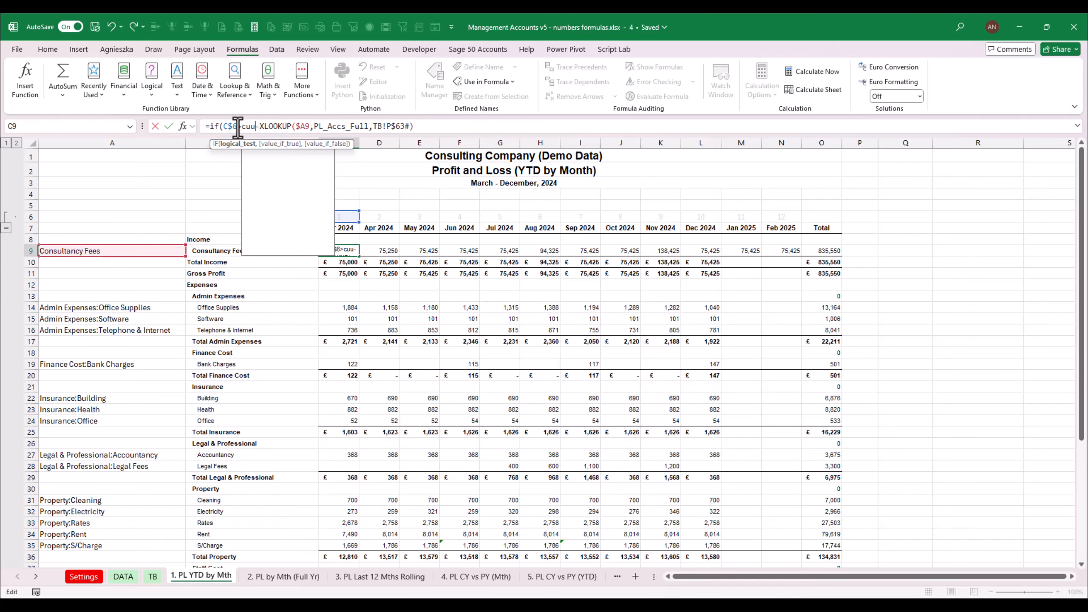
{"action": "type", "text": "cur"}
{"action": "key", "text": "Down"}
{"action": "key", "text": "Tab"}
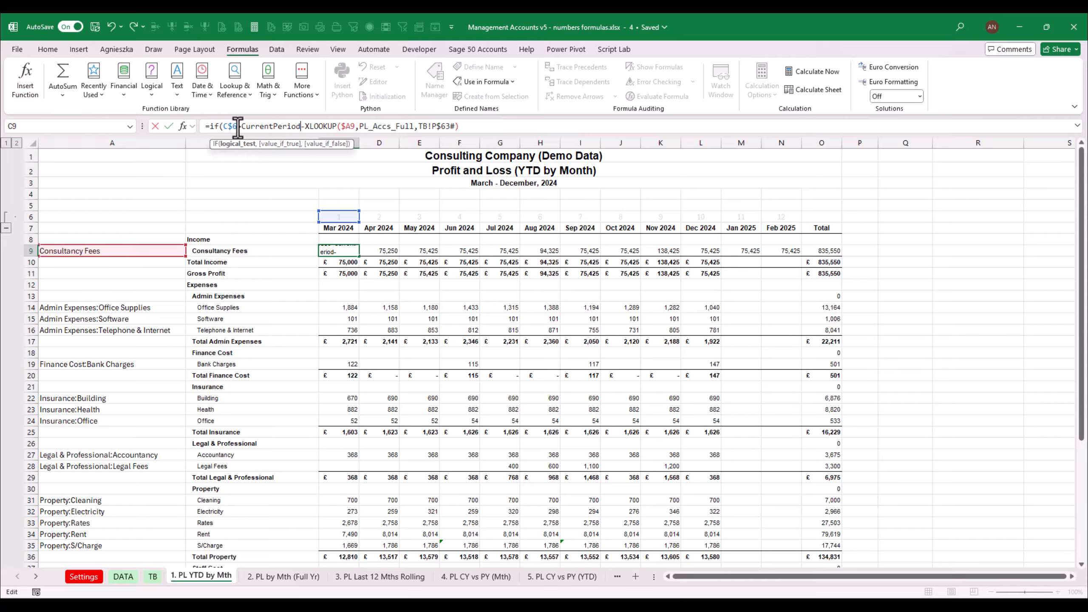
{"action": "type", "text": ",0"}
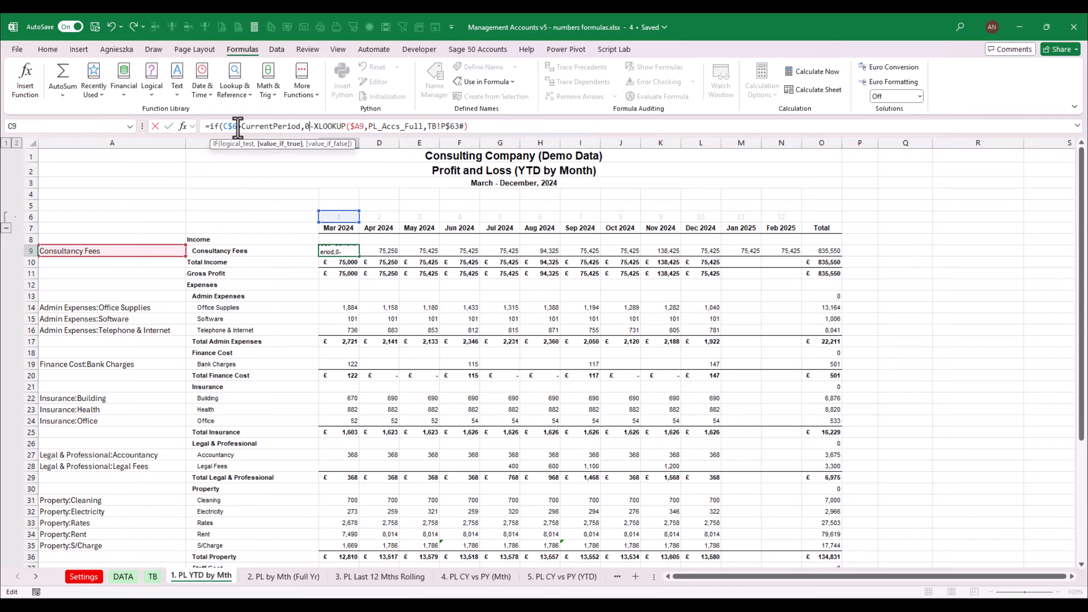
{"action": "type", "text": ","}
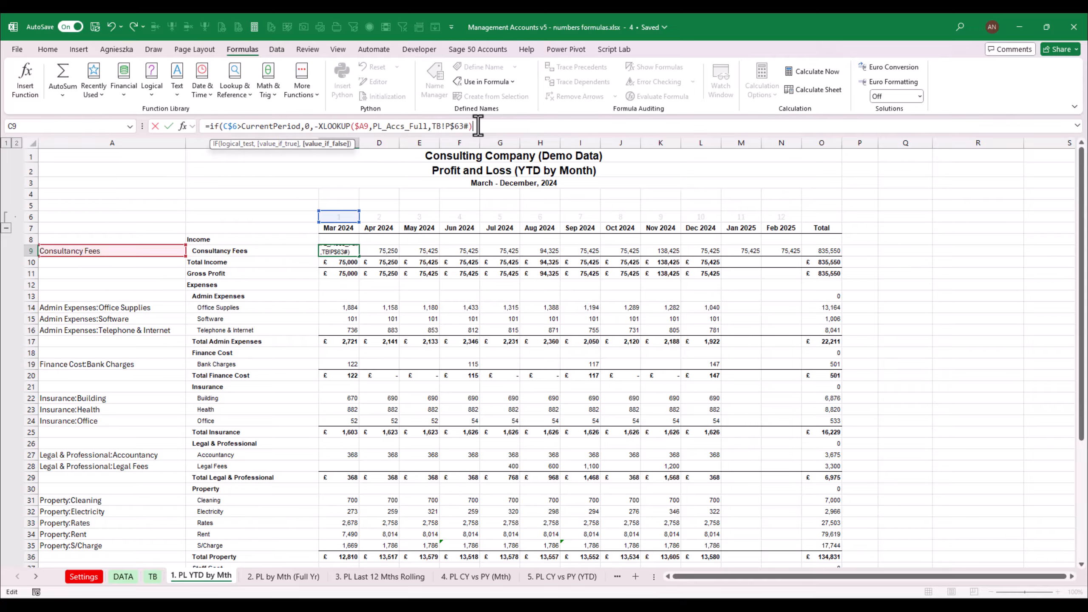
{"action": "type", "text": ")"}
{"action": "key", "text": "ctrl+Return"}
- Copy the C9 formula across the remaining Consultancy Fees months D9:N9
{"action": "key", "text": "ctrl+c"}
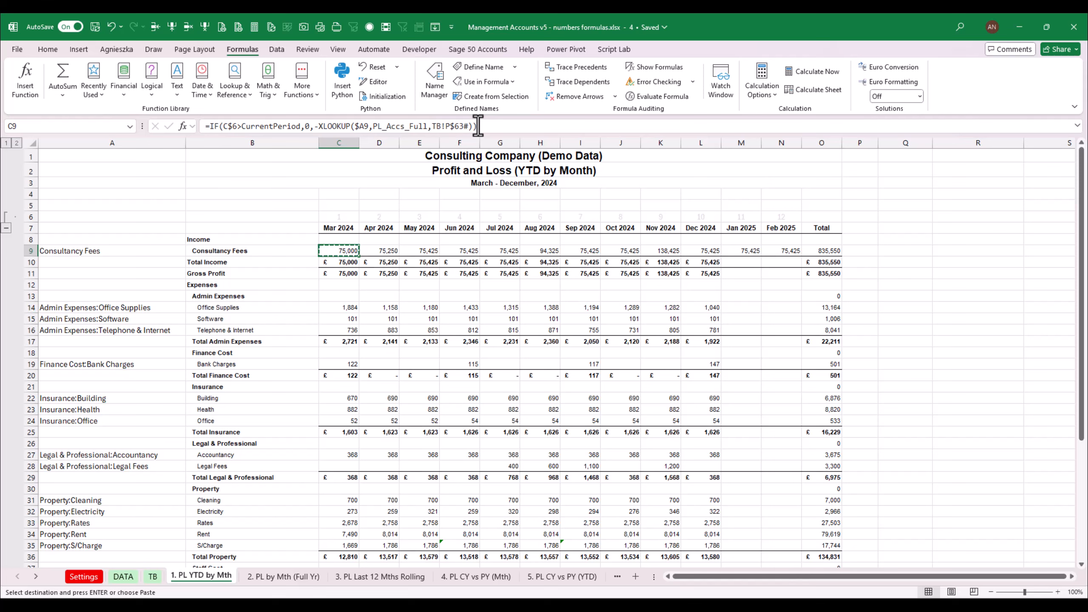
{"action": "key", "text": "Right"}
{"action": "key", "text": "shift+Right"}
{"action": "key", "text": "shift+Right"}
{"action": "key", "text": "shift+Right"}
{"action": "key", "text": "shift+Right"}
{"action": "key", "text": "shift+Right"}
{"action": "key", "text": "shift+Right"}
{"action": "key", "text": "shift+Right"}
{"action": "key", "text": "shift+Right"}
{"action": "key", "text": "shift+Right"}
{"action": "key", "text": "shift+Right"}
{"action": "key", "text": "ctrl+v"}
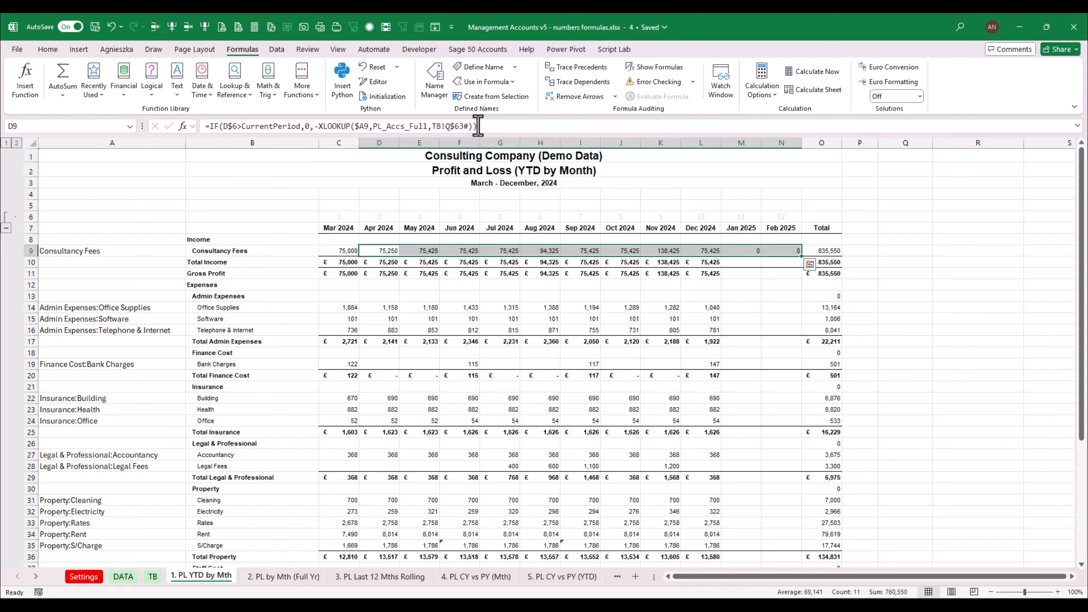
{"action": "key", "text": "Return"}
{"action": "key", "text": "Left"}
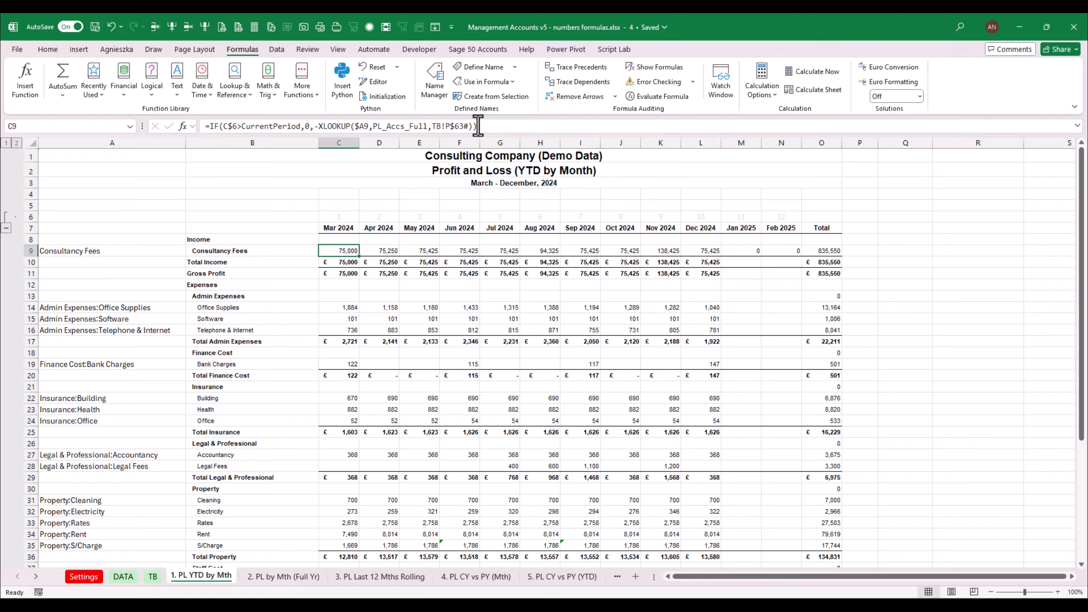
- Review the copied IF and XLOOKUP formulas along the Consultancy Fees row from C9 to N9
{"action": "key", "text": "Right"}
{"action": "key", "text": "shift+Right"}
{"action": "key", "text": "shift+Right"}
{"action": "key", "text": "shift+Right"}
{"action": "key", "text": "shift+Right"}
{"action": "key", "text": "shift+Right"}
{"action": "key", "text": "shift+Right"}
{"action": "key", "text": "shift+Right"}
{"action": "key", "text": "shift+Right"}
{"action": "key", "text": "shift+Right"}
{"action": "key", "text": "shift+Right"}
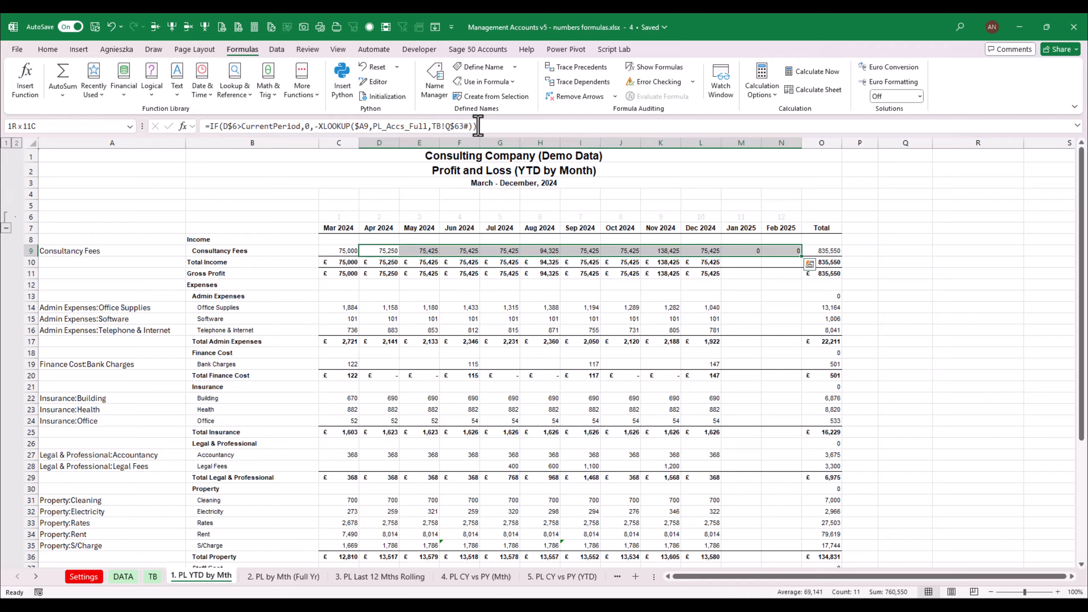
{"action": "key", "text": "Left"}
{"action": "key", "text": "Right"}
{"action": "key", "text": "Right"}
{"action": "key", "text": "Right"}
{"action": "key", "text": "Right"}
{"action": "key", "text": "Right"}
{"action": "key", "text": "Right"}
{"action": "key", "text": "Right"}
{"action": "key", "text": "Right"}
{"action": "key", "text": "Right"}
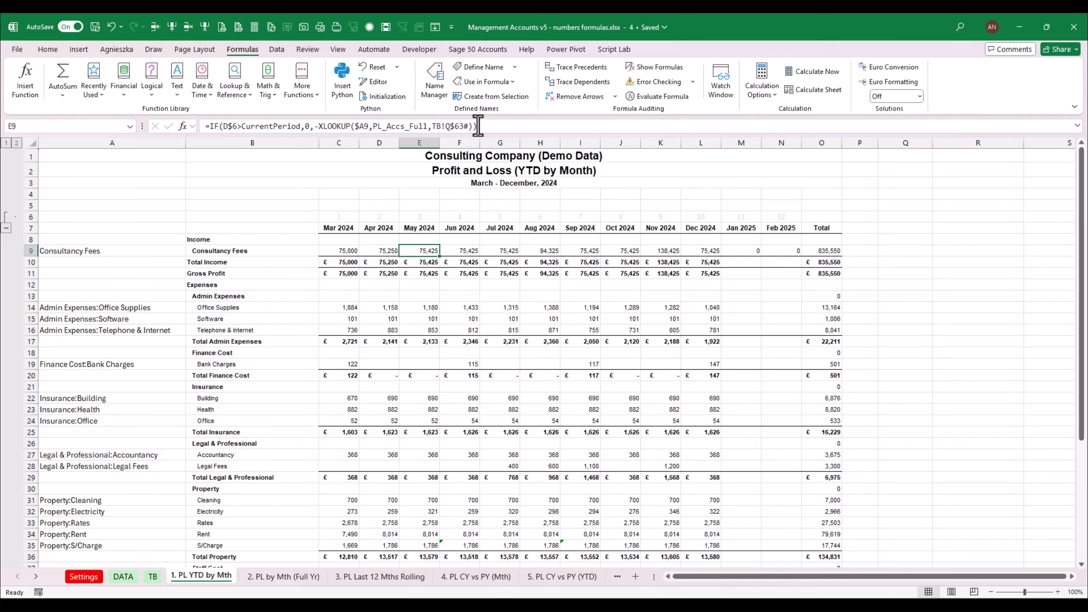
{"action": "key", "text": "Left"}
{"action": "key", "text": "Left"}
{"action": "key", "text": "Left"}
{"action": "key", "text": "Left"}
{"action": "key", "text": "Left"}
{"action": "key", "text": "Left"}
{"action": "key", "text": "Left"}
{"action": "key", "text": "Left"}
{"action": "key", "text": "Left"}
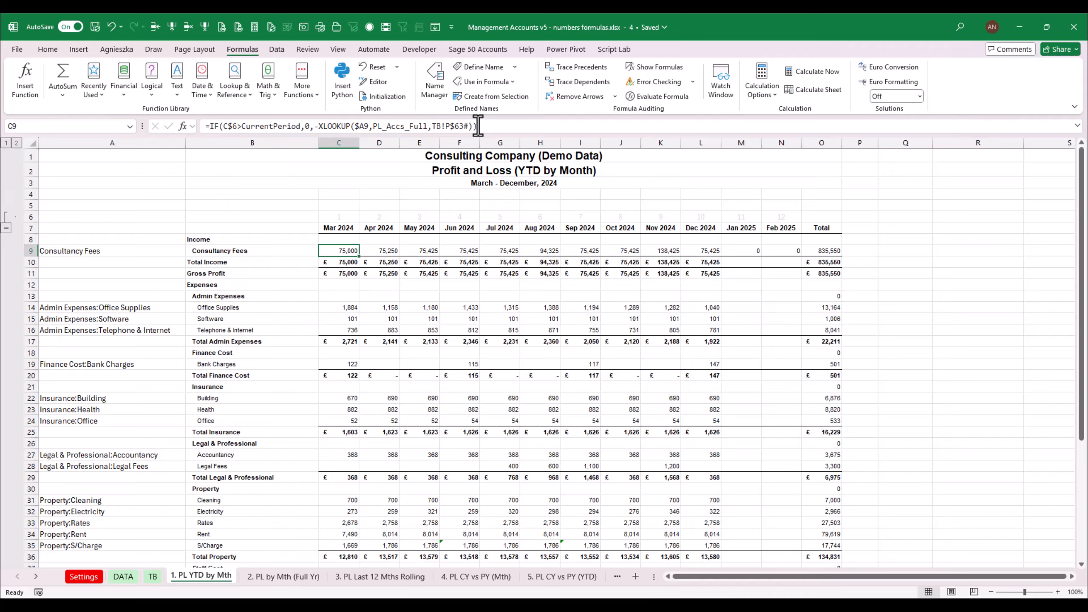
- Try to carry the copied Consultancy Fees row over to Office Supplies, pasting values at C14
{"action": "left_click_drag", "start_coordinate": [347, 252], "coordinate": [771, 252]}
{"action": "key", "text": "ctrl+c"}
{"action": "left_click", "coordinate": [345, 306]}
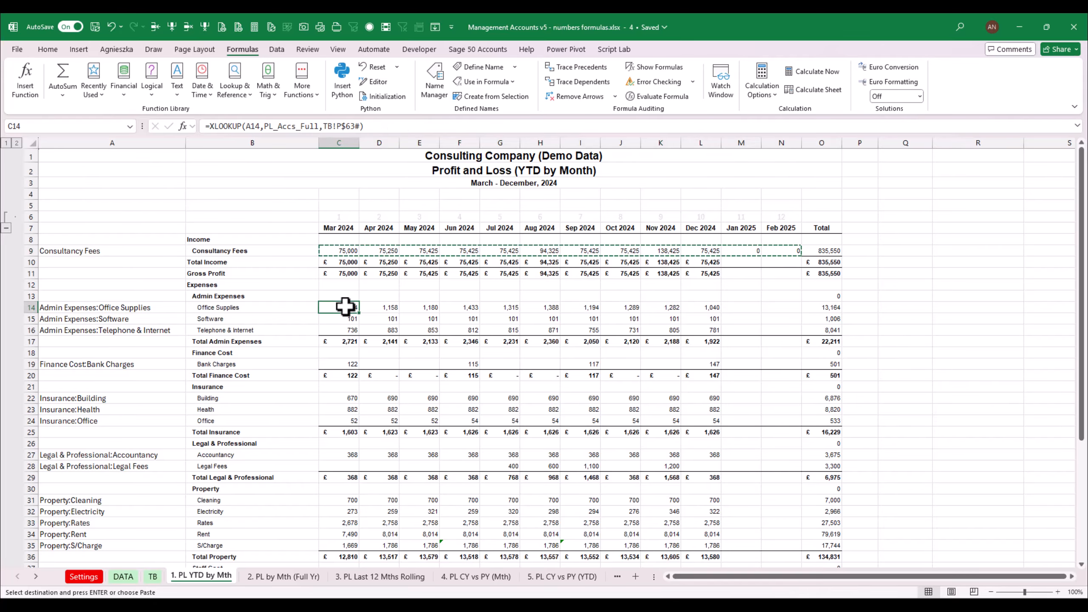
{"action": "right_click", "coordinate": [345, 307]}
{"action": "left_click", "coordinate": [340, 248]}
{"action": "left_click", "coordinate": [343, 251]}
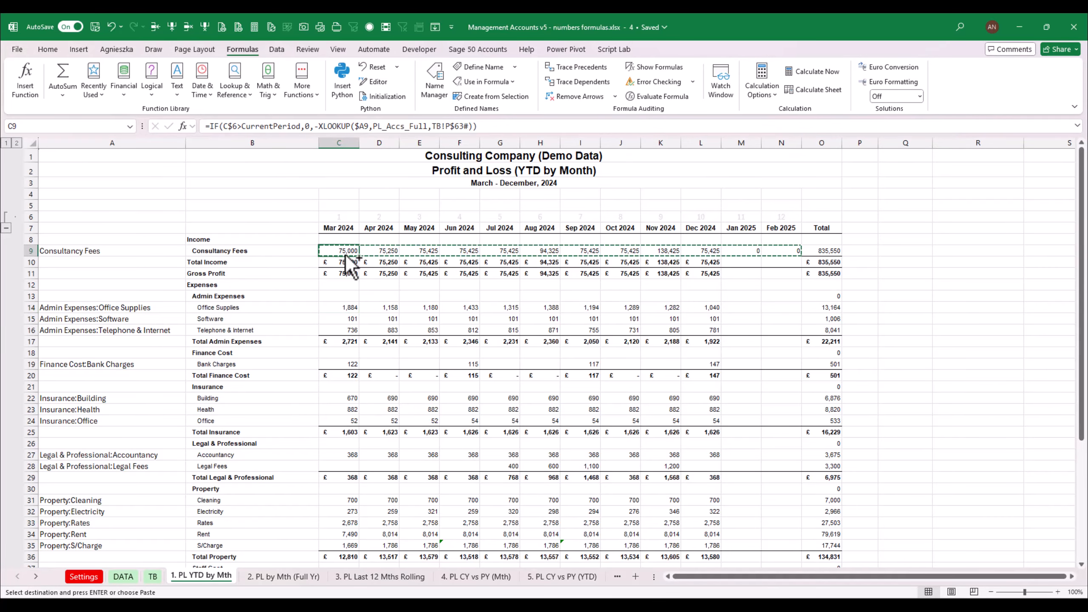
{"action": "left_click", "coordinate": [344, 308]}
{"action": "right_click", "coordinate": [344, 307]}
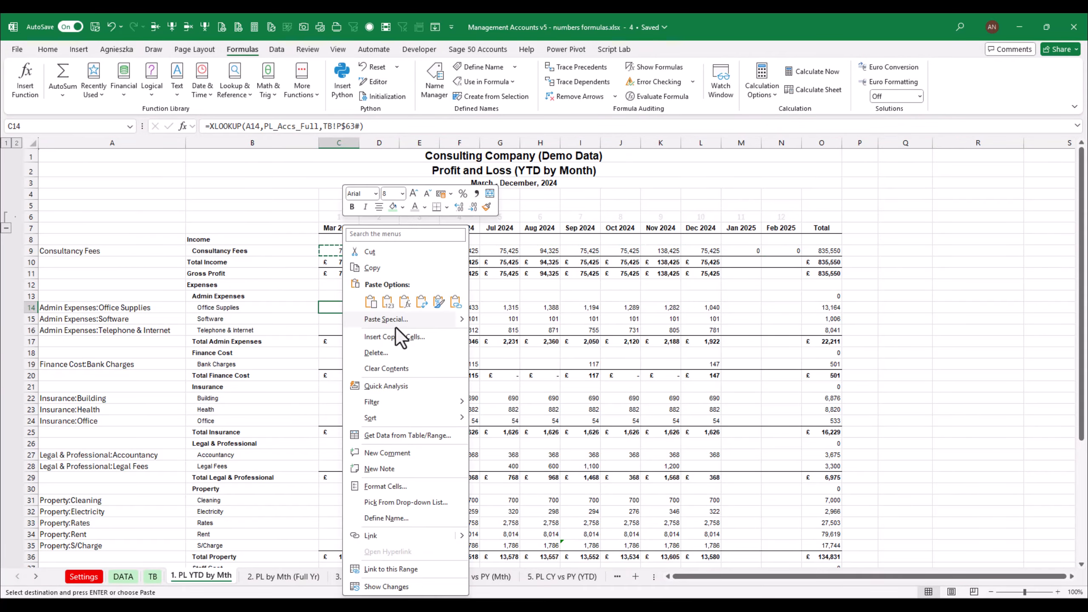
{"action": "left_click", "coordinate": [387, 304]}
{"action": "key", "text": "F2"}
{"action": "key", "text": "Return"}
- Copy the Consultancy Fees formula from C9 into the Office Supplies cell C14
{"action": "key", "text": "Up"}
{"action": "key", "text": "Up"}
{"action": "key", "text": "Up"}
{"action": "key", "text": "Up"}
{"action": "key", "text": "Up"}
{"action": "key", "text": "Up"}
{"action": "key", "text": "Up"}
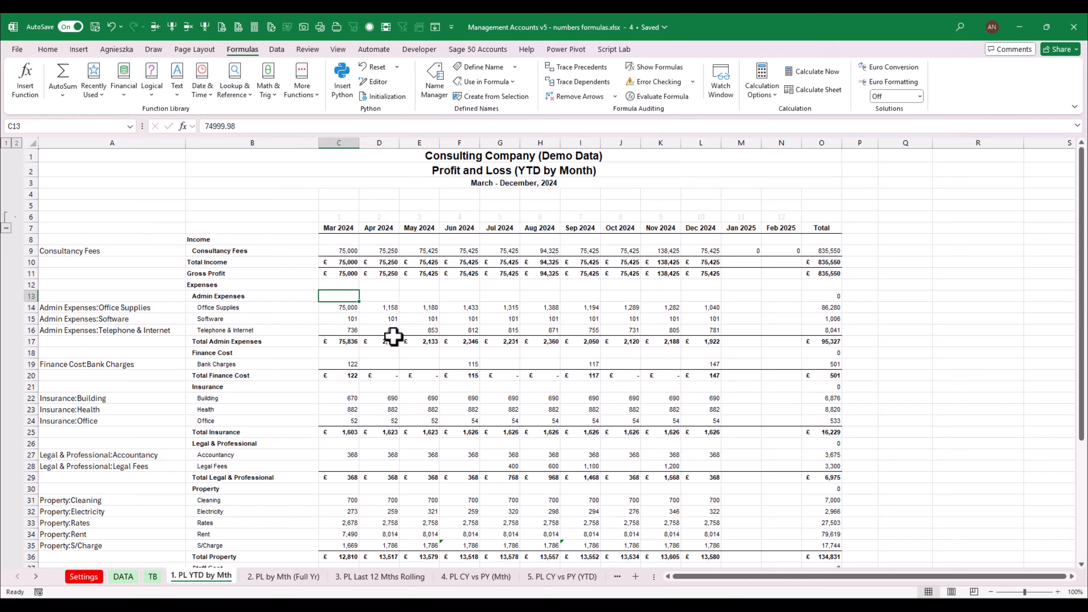
{"action": "key", "text": "Down"}
{"action": "key", "text": "ctrl+c"}
{"action": "key", "text": "Down"}
{"action": "key", "text": "Down"}
{"action": "key", "text": "Down"}
{"action": "key", "text": "Down"}
{"action": "key", "text": "Down"}
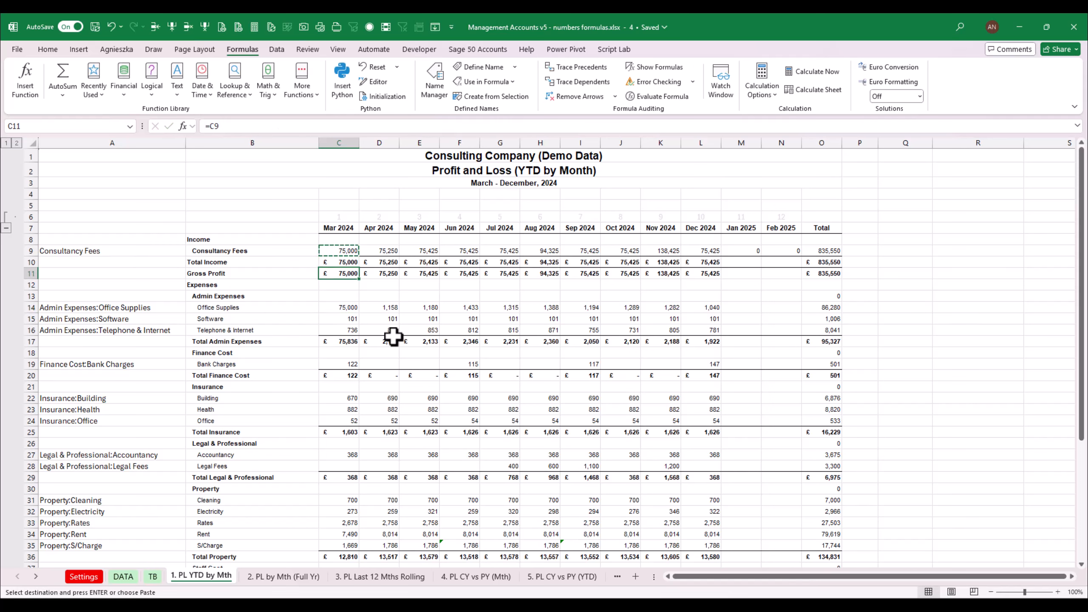
{"action": "key", "text": "Return"}
- Remove the minus sign before XLOOKUP in C14 so the formula reads =IF(C$6>CurrentPeriod,0,XLOOKUP($A14,PL_Accs_Full,TB!P$63#))
{"action": "key", "text": "F2"}
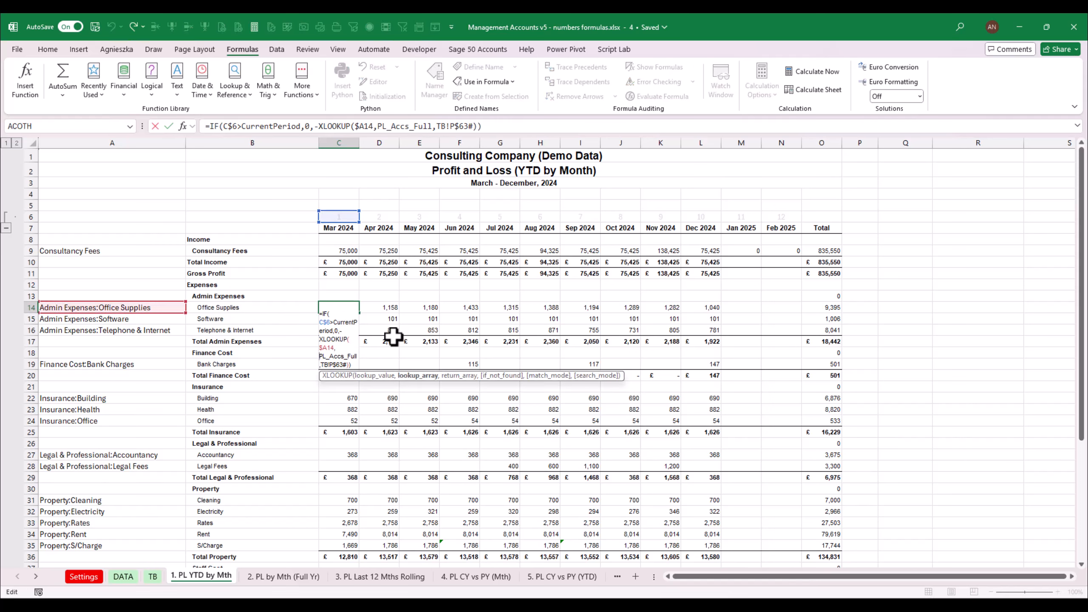
{"action": "key", "text": "Left"}
{"action": "key", "text": "Left"}
{"action": "key", "text": "Left"}
{"action": "key", "text": "Left"}
{"action": "key", "text": "Left"}
{"action": "key", "text": "Left"}
{"action": "key", "text": "Left"}
{"action": "key", "text": "Left"}
{"action": "key", "text": "Left"}
{"action": "key", "text": "Left"}
{"action": "key", "text": "Left"}
{"action": "key", "text": "Left"}
{"action": "key", "text": "Left"}
{"action": "key", "text": "Left"}
{"action": "key", "text": "Left"}
{"action": "key", "text": "Left"}
{"action": "key", "text": "Left"}
{"action": "key", "text": "Left"}
{"action": "key", "text": "Left"}
{"action": "key", "text": "Left"}
{"action": "key", "text": "Right"}
{"action": "key", "text": "Right"}
{"action": "key", "text": "Right"}
{"action": "key", "text": "Right"}
{"action": "key", "text": "Right"}
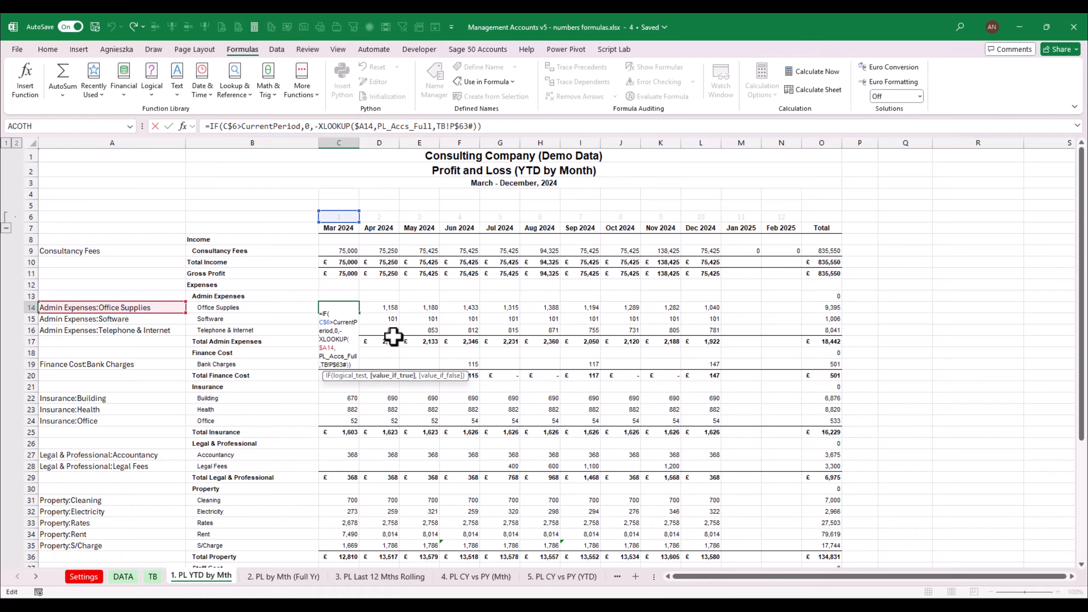
{"action": "key", "text": "Delete"}
{"action": "key", "text": "ctrl+Return"}
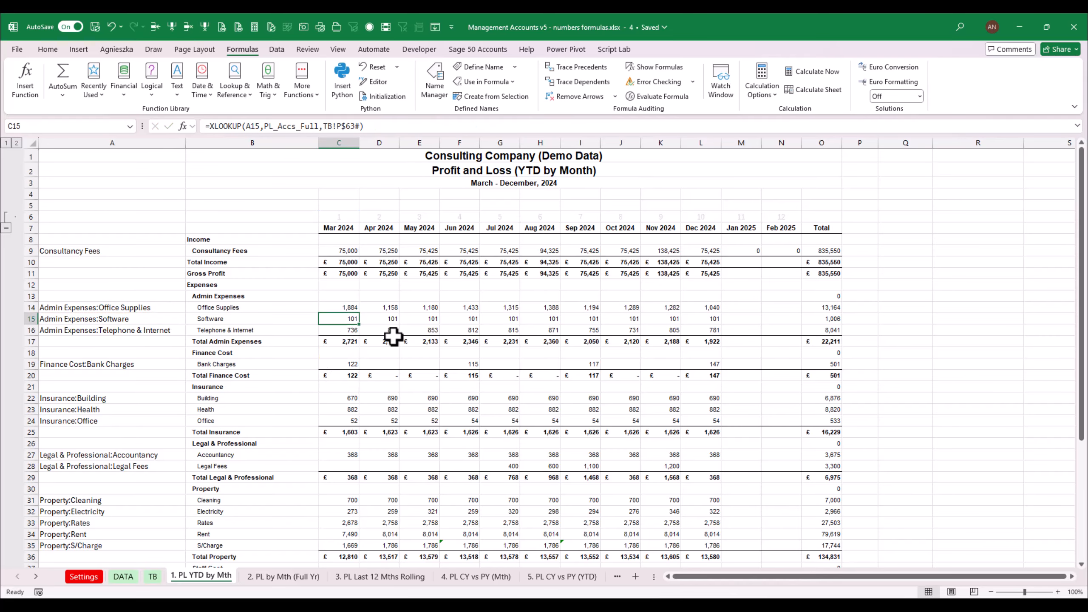
- Copy the C14 formula across the remaining Office Supplies months D14:N14
{"action": "key", "text": "ctrl+c"}
{"action": "key", "text": "Right"}
{"action": "key", "text": "shift+Right"}
{"action": "key", "text": "shift+Right"}
{"action": "key", "text": "shift+Right"}
{"action": "key", "text": "shift+Right"}
{"action": "key", "text": "shift+Right"}
{"action": "key", "text": "shift+Right"}
{"action": "key", "text": "shift+Right"}
{"action": "key", "text": "shift+Right"}
{"action": "key", "text": "shift+Right"}
{"action": "key", "text": "shift+Right"}
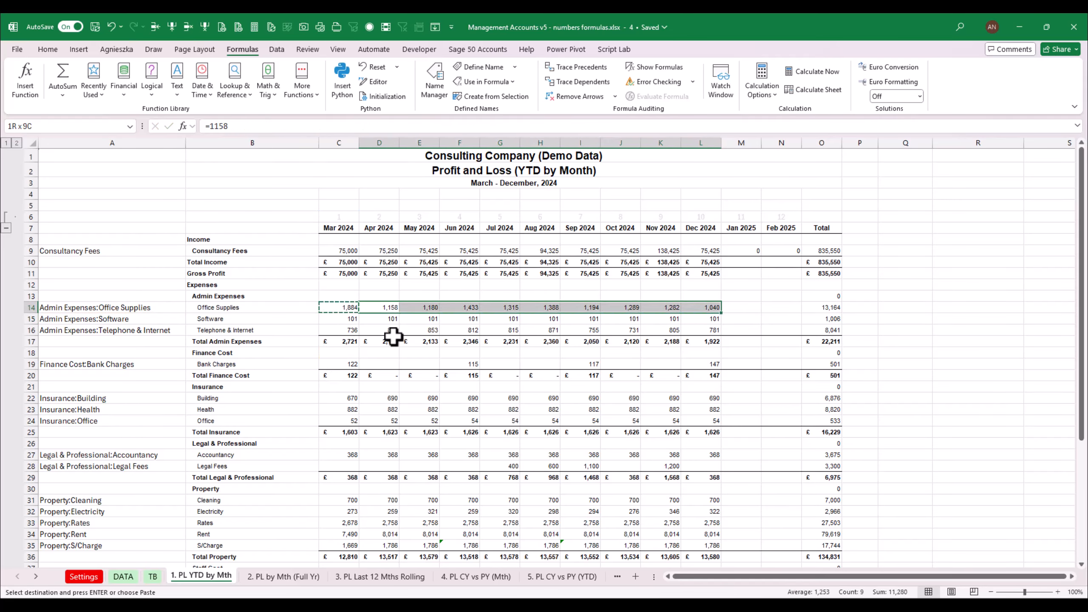
{"action": "key", "text": "ctrl+v"}
{"action": "key", "text": "Escape"}
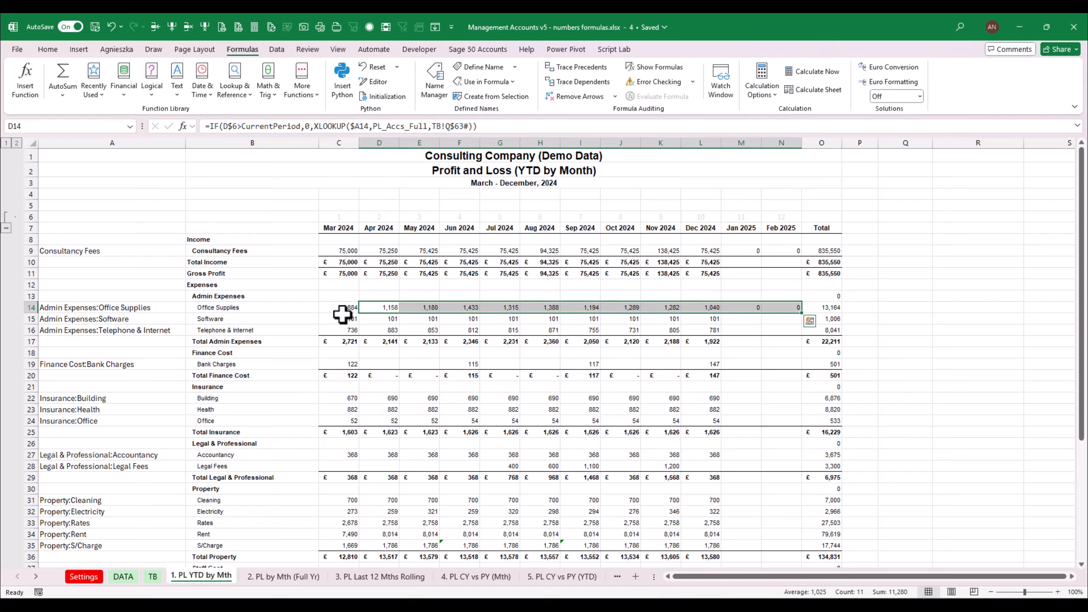
- Copy the Office Supplies formulas C14:N14 to the Software, Telephone & Internet and Bank Charges rows
{"action": "left_click_drag", "start_coordinate": [343, 311], "coordinate": [777, 311]}
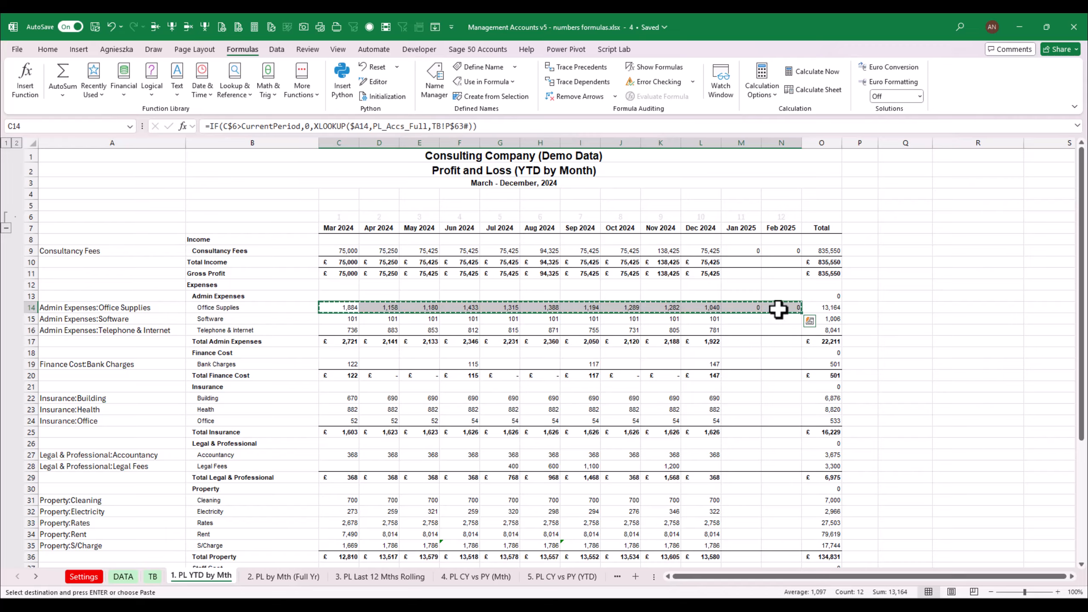
{"action": "key", "text": "ctrl+c"}
{"action": "left_click_drag", "start_coordinate": [358, 317], "coordinate": [767, 326]}
{"action": "key", "text": "ctrl+v"}
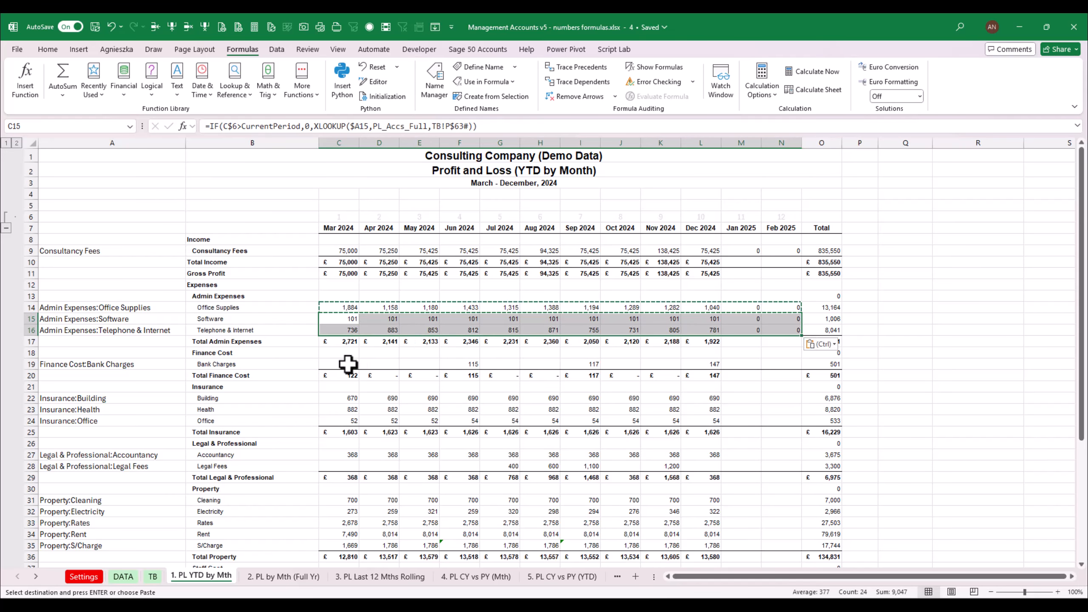
{"action": "left_click", "coordinate": [347, 364]}
{"action": "key", "text": "ctrl+v"}
- Copy the Bank Charges formulas C19:N19 to the Insurance rows C22:N24 and the Legal & Professional rows C27:N28
{"action": "double_click", "coordinate": [352, 400]}
{"action": "key", "text": "Return"}
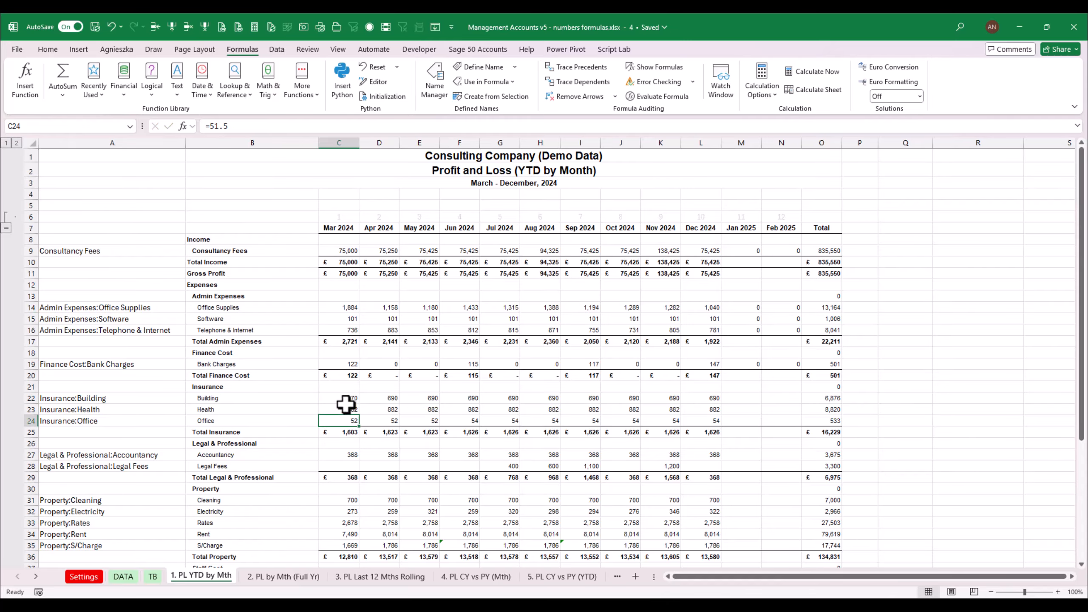
{"action": "left_click_drag", "start_coordinate": [348, 398], "coordinate": [769, 412]}
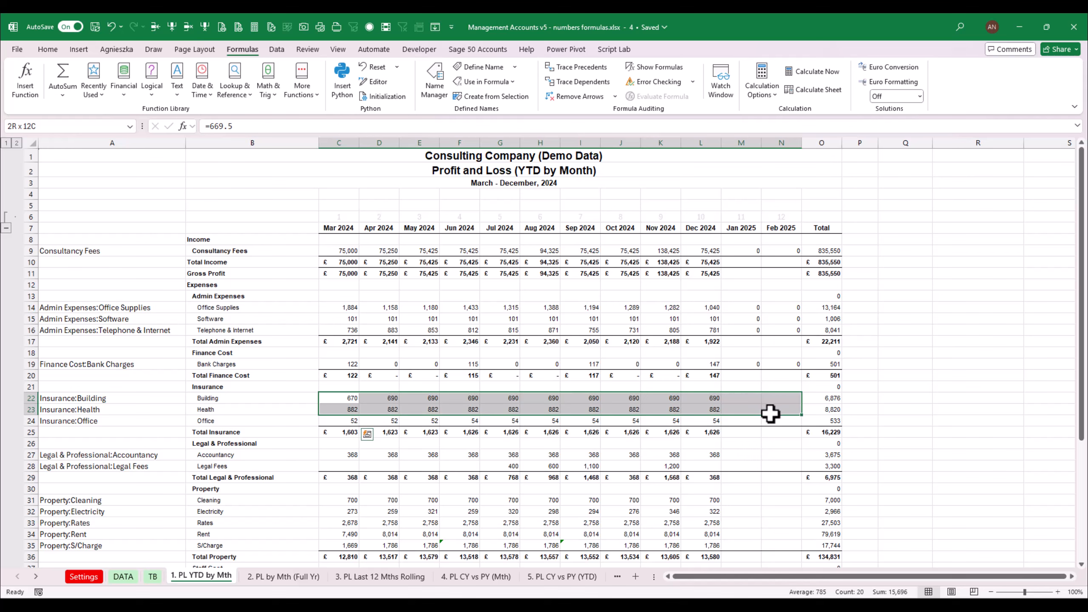
{"action": "left_click_drag", "start_coordinate": [350, 364], "coordinate": [777, 365]}
{"action": "key", "text": "ctrl+c"}
{"action": "left_click_drag", "start_coordinate": [351, 398], "coordinate": [782, 423]}
{"action": "key", "text": "ctrl+v"}
{"action": "left_click_drag", "start_coordinate": [351, 455], "coordinate": [789, 464]}
{"action": "key", "text": "ctrl+v"}
- Paste the same copied formulas into the Property rows C31:N35 and the Staff Cost rows C38:N39
{"action": "left_click_drag", "start_coordinate": [351, 498], "coordinate": [379, 500]}
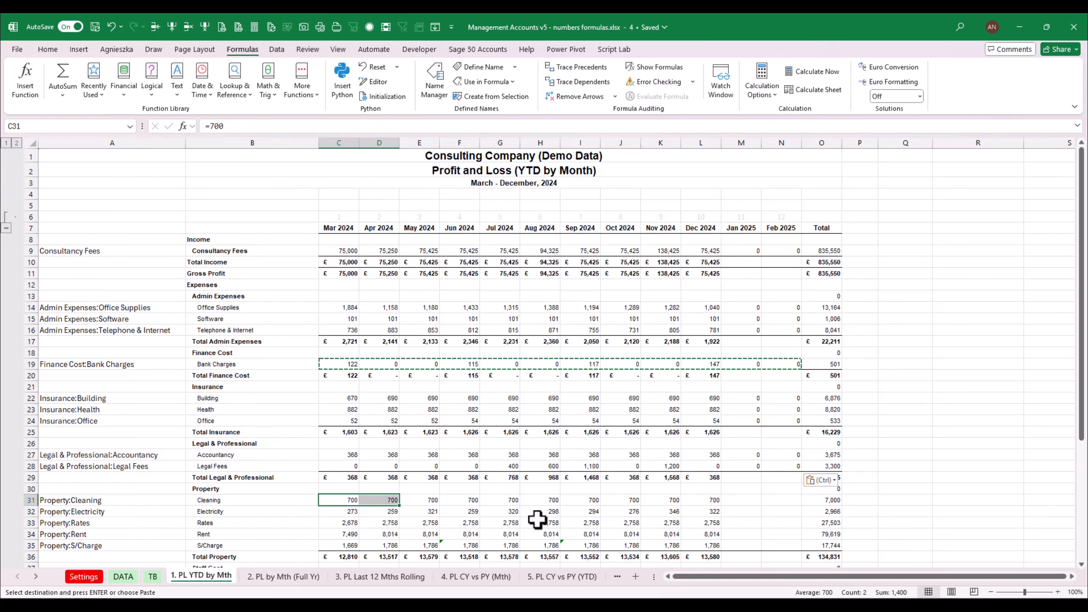
{"action": "left_click_drag", "start_coordinate": [537, 520], "coordinate": [779, 520]}
{"action": "key", "text": "ctrl+v"}
{"action": "left_click_drag", "start_coordinate": [1080, 388], "coordinate": [1084, 480]}
{"action": "left_click_drag", "start_coordinate": [352, 455], "coordinate": [771, 469]}
{"action": "key", "text": "ctrl+v"}
- Paste the copied formulas into the Depreciation row C45:N45
{"action": "left_click_drag", "start_coordinate": [1079, 414], "coordinate": [1051, 518]}
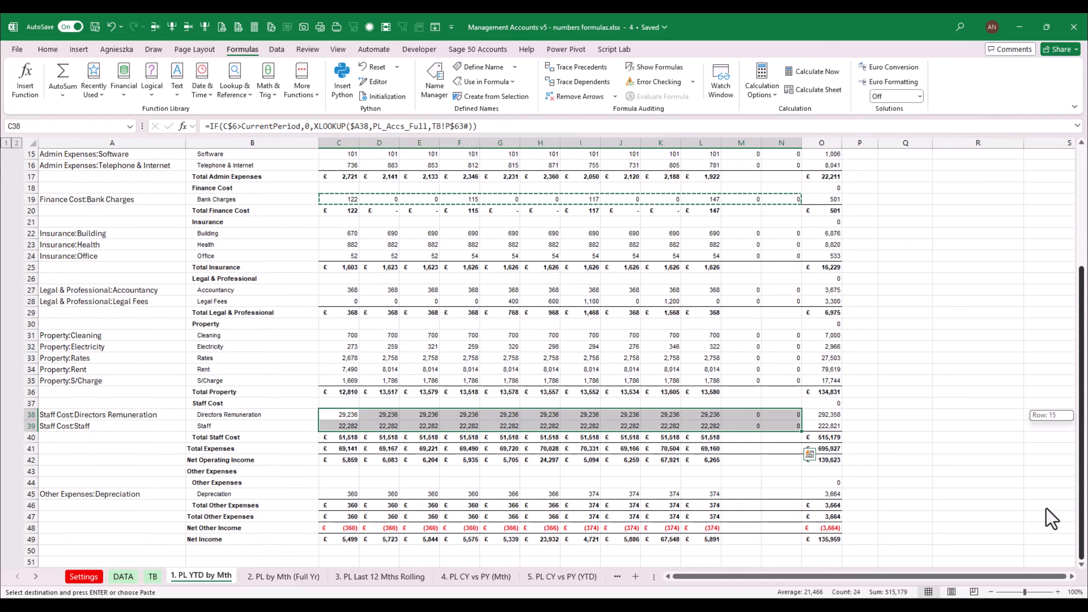
{"action": "left_click_drag", "start_coordinate": [352, 496], "coordinate": [776, 496]}
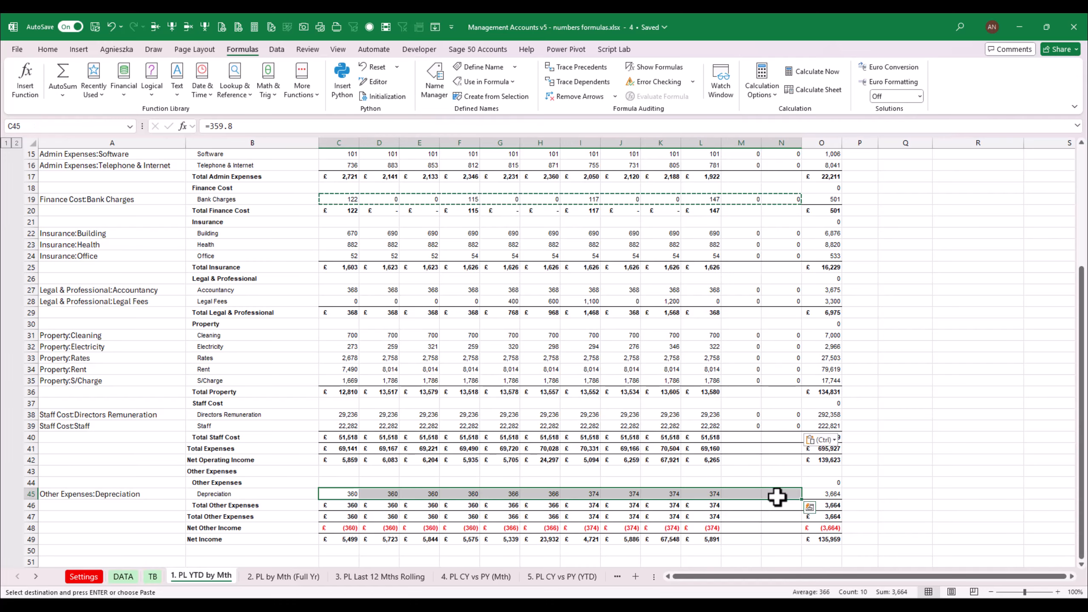
{"action": "key", "text": "ctrl+v"}
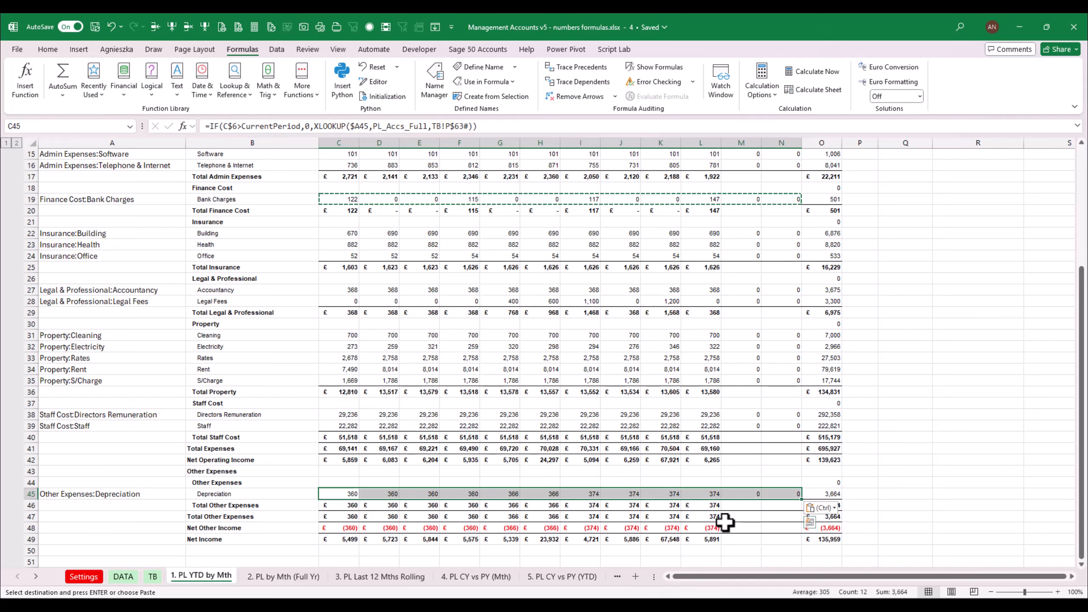
- Extend the December Gross Profit and Total Income formulas into Jan 2025 and Feb 2025
{"action": "left_click", "coordinate": [741, 439]}
{"action": "left_click_drag", "start_coordinate": [1076, 440], "coordinate": [1085, 262]}
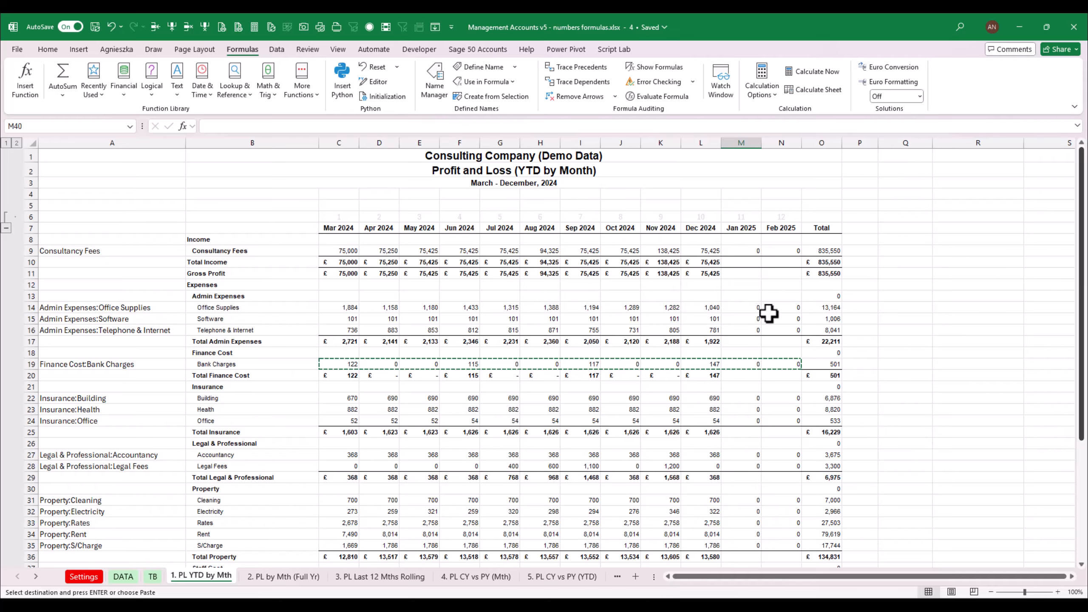
{"action": "left_click", "coordinate": [711, 273]}
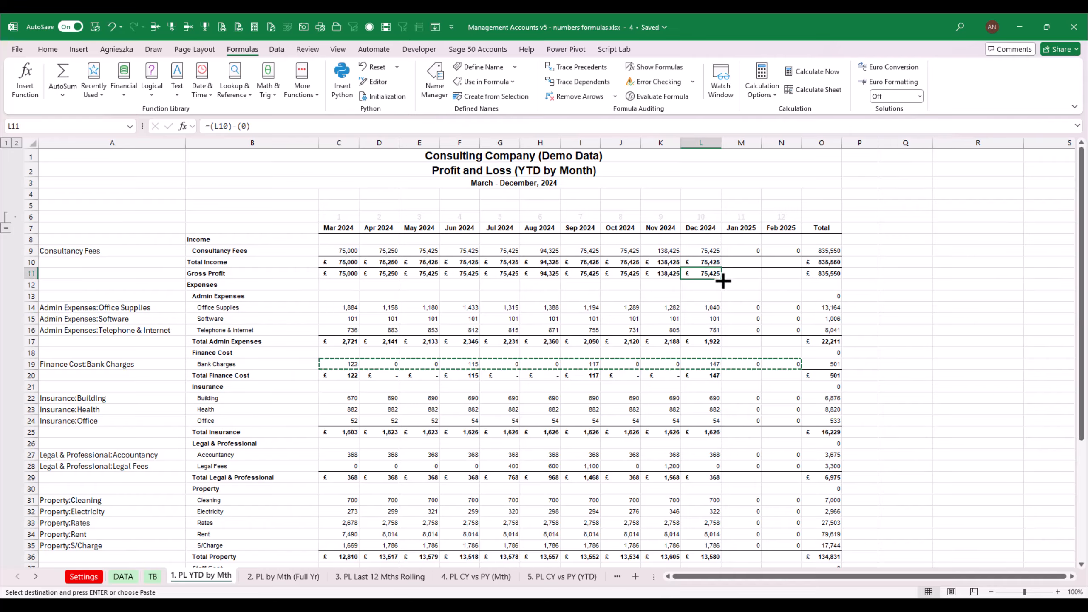
{"action": "left_click_drag", "start_coordinate": [723, 281], "coordinate": [798, 274]}
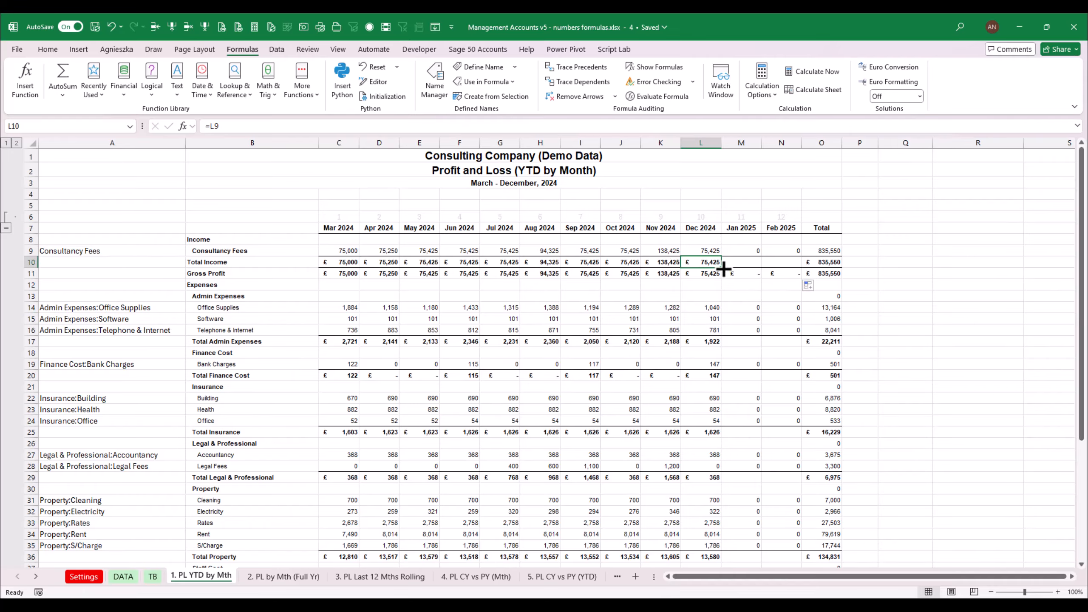
{"action": "left_click_drag", "start_coordinate": [723, 268], "coordinate": [798, 261]}
{"action": "left_click", "coordinate": [821, 262]}
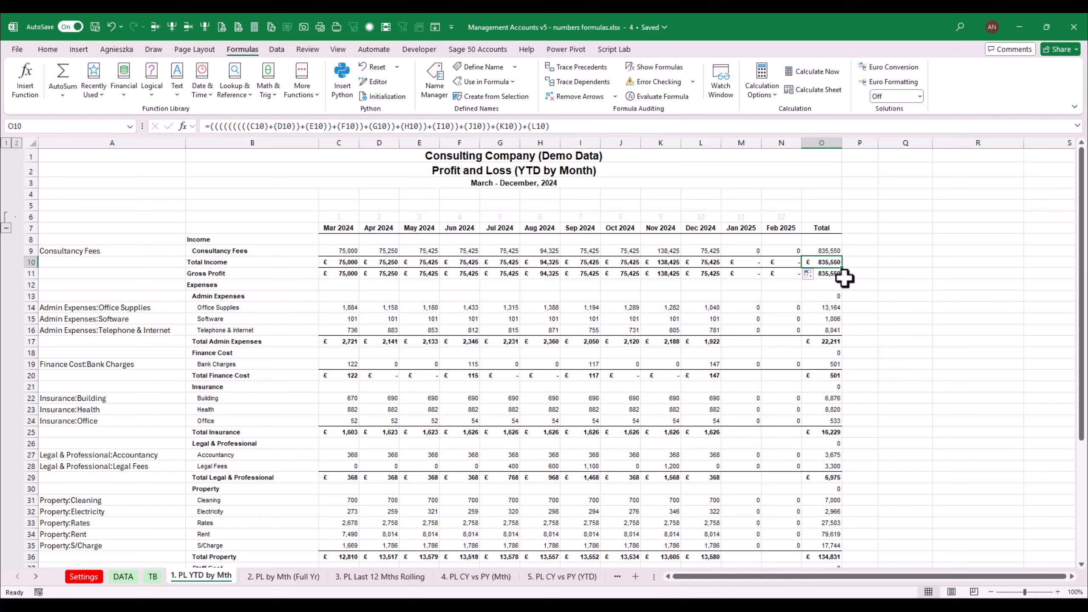
{"action": "key", "text": "F3"}
{"action": "left_click", "coordinate": [208, 512]}
- Extend the December totals for Admin Expenses, Finance Cost, Insurance and Legal & Professional into Jan and Feb 2025
{"action": "left_click", "coordinate": [709, 342]}
{"action": "left_click_drag", "start_coordinate": [720, 346], "coordinate": [793, 346]}
{"action": "left_click", "coordinate": [723, 377]}
{"action": "left_click_drag", "start_coordinate": [724, 385], "coordinate": [793, 379]}
{"action": "left_click", "coordinate": [704, 432]}
{"action": "left_click_drag", "start_coordinate": [721, 437], "coordinate": [796, 437]}
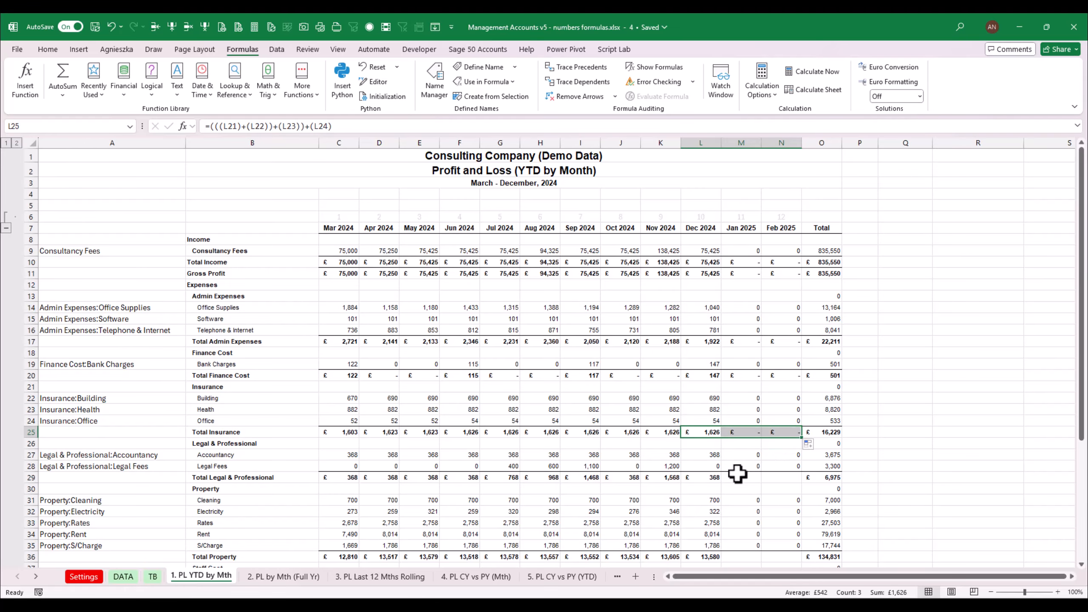
{"action": "left_click", "coordinate": [712, 478]}
{"action": "left_click_drag", "start_coordinate": [723, 485], "coordinate": [797, 480]}
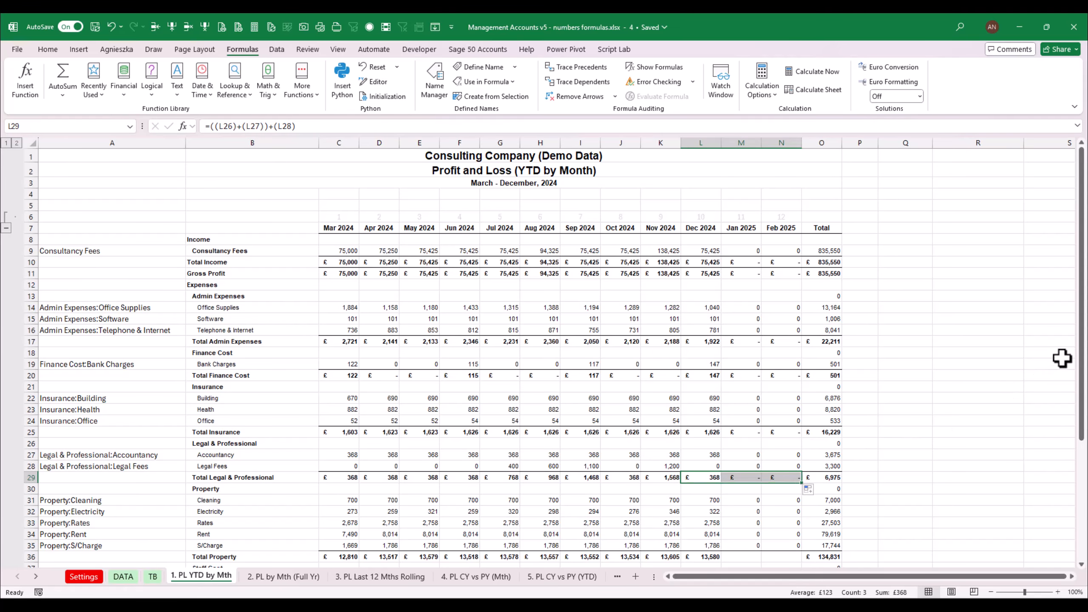
- Fill the December total formulas in rows 36, 40 to 42 and 46 to 49 across to Jan and Feb 2025
{"action": "scroll", "coordinate": [928, 458], "scroll_direction": "down", "scroll_amount": 4}
{"action": "left_click", "coordinate": [715, 420]}
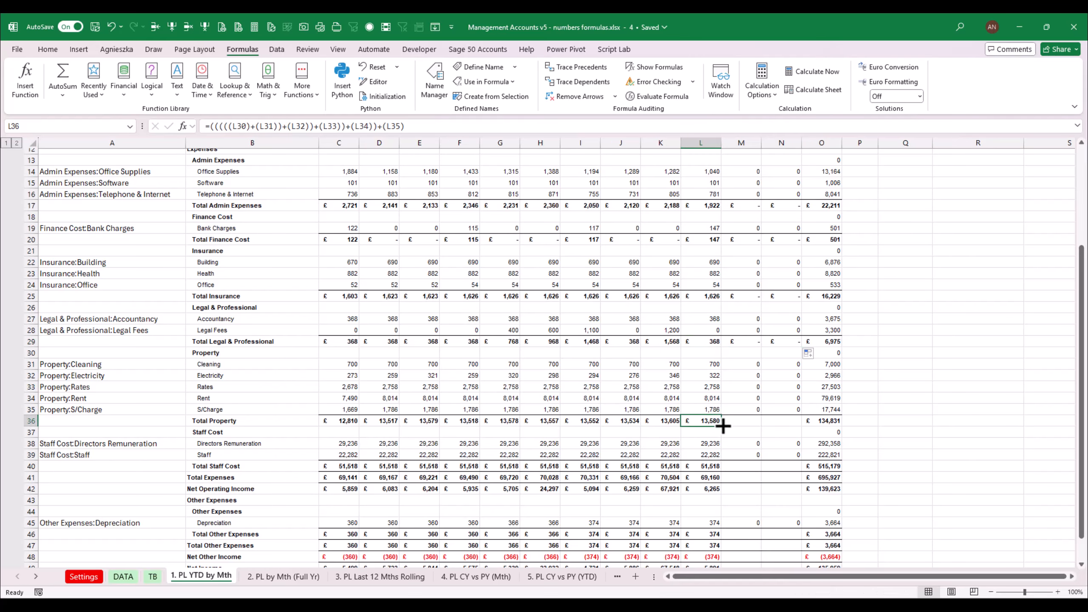
{"action": "left_click_drag", "start_coordinate": [721, 426], "coordinate": [795, 427]}
{"action": "left_click_drag", "start_coordinate": [711, 466], "coordinate": [796, 495]}
{"action": "scroll", "coordinate": [1053, 454], "scroll_direction": "down", "scroll_amount": 1}
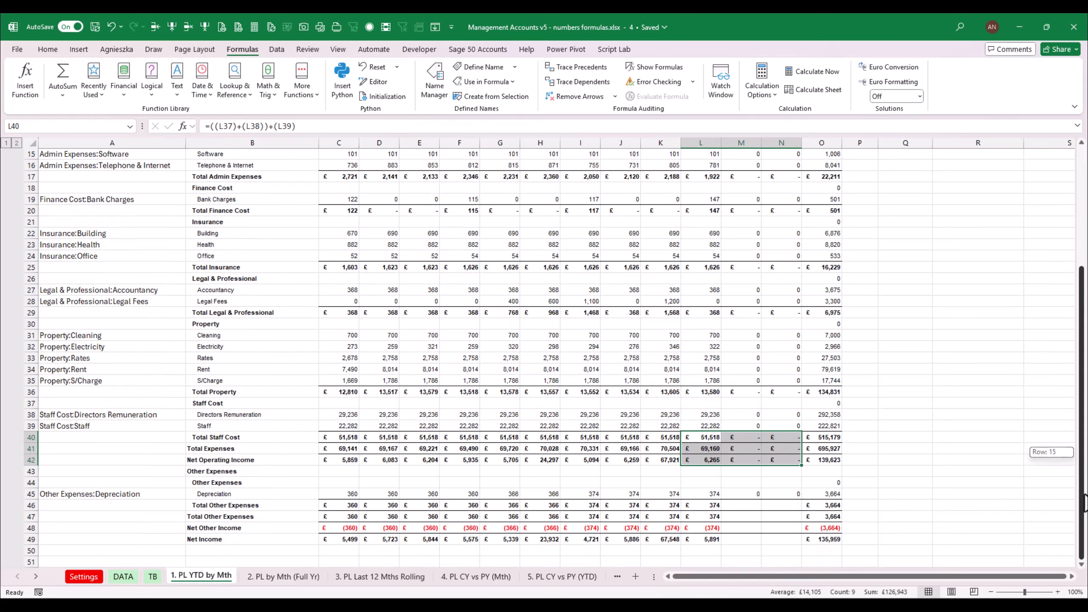
{"action": "left_click_drag", "start_coordinate": [712, 504], "coordinate": [797, 547]}
- Add M9 and N9 to the Consultancy Fees total formula in O9
{"action": "left_click_drag", "start_coordinate": [1081, 401], "coordinate": [1045, 195]}
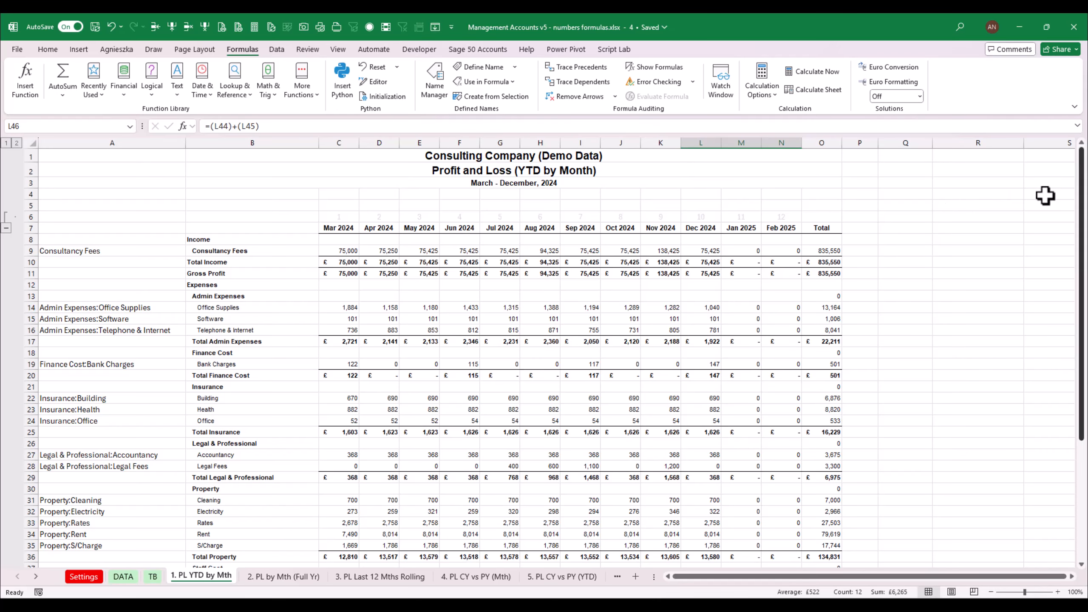
{"action": "left_click", "coordinate": [830, 253]}
{"action": "key", "text": "F2"}
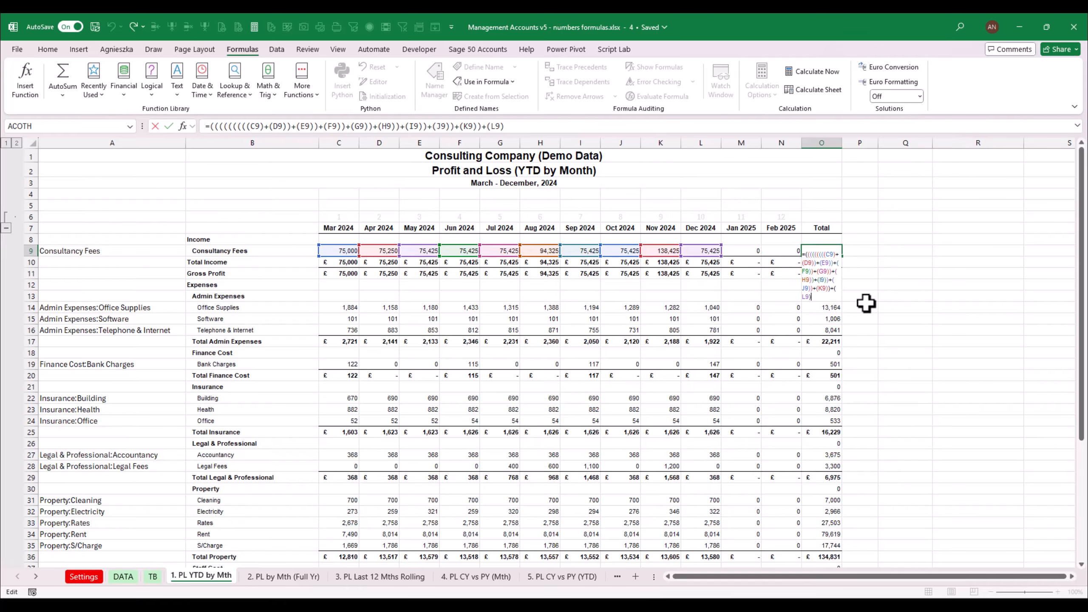
{"action": "left_click", "coordinate": [748, 253]}
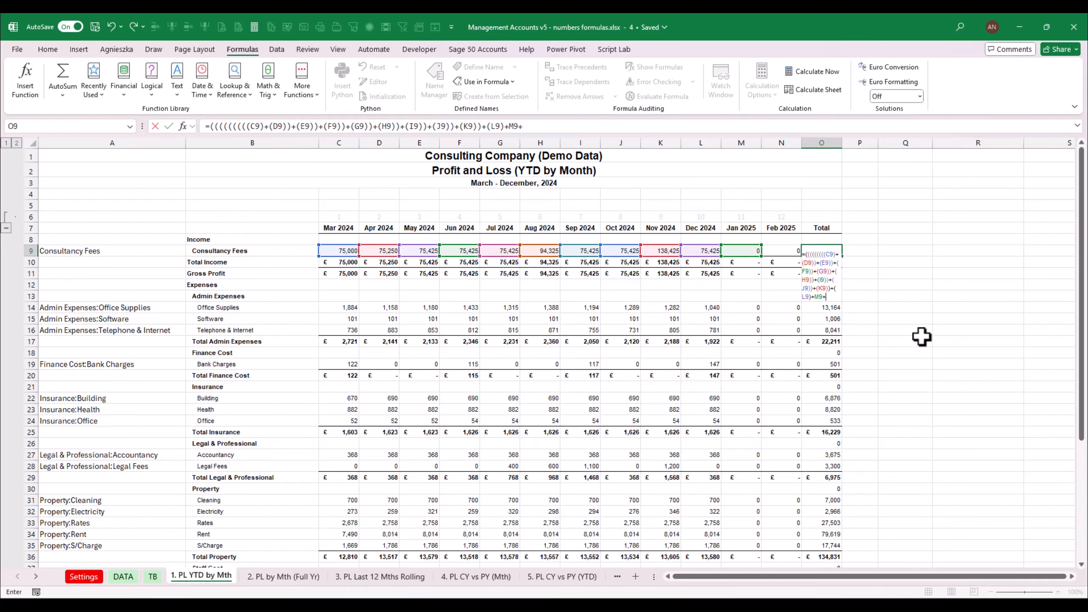
{"action": "left_click", "coordinate": [789, 252]}
{"action": "key", "text": "Return"}
{"action": "key", "text": "Up"}
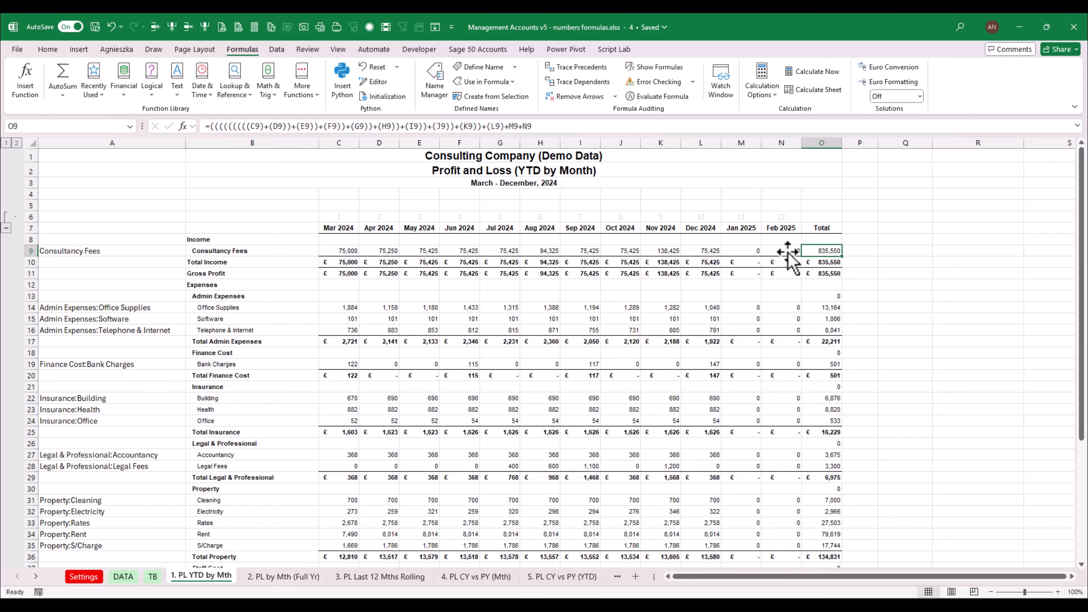
- Copy the total formula in O9 and paste it as formulas only into the Total column cells below, through Net Income in O49
{"action": "key", "text": "ctrl+c"}
{"action": "key", "text": "Down"}
{"action": "key", "text": "shift+Down"}
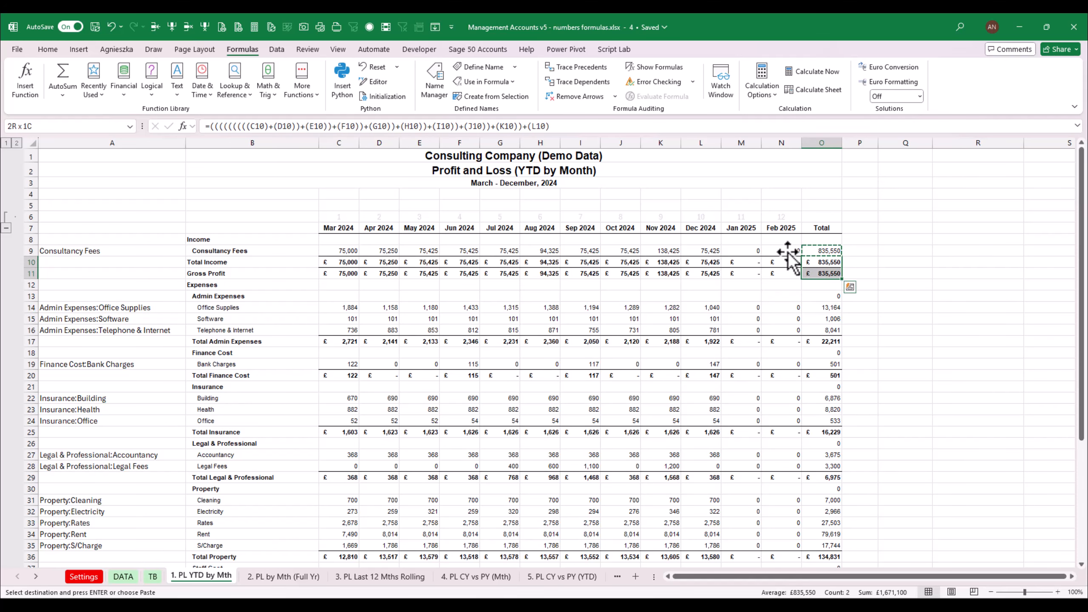
{"action": "key", "text": "shift+Down"}
{"action": "key", "text": "shift+Down"}
{"action": "key", "text": "shift+Down"}
{"action": "key", "text": "shift+Down"}
{"action": "key", "text": "shift+Down"}
{"action": "key", "text": "shift+Down"}
{"action": "key", "text": "shift+Down"}
{"action": "key", "text": "shift+Down"}
{"action": "key", "text": "shift+Down"}
{"action": "key", "text": "shift+Down"}
{"action": "key", "text": "shift+Down"}
{"action": "key", "text": "shift+Down"}
{"action": "key", "text": "shift+Down"}
{"action": "key", "text": "shift+Down"}
{"action": "key", "text": "shift+Down"}
{"action": "key", "text": "shift+Down"}
{"action": "key", "text": "shift+Down"}
{"action": "key", "text": "shift+Down"}
{"action": "key", "text": "shift+Down"}
{"action": "key", "text": "shift+Down"}
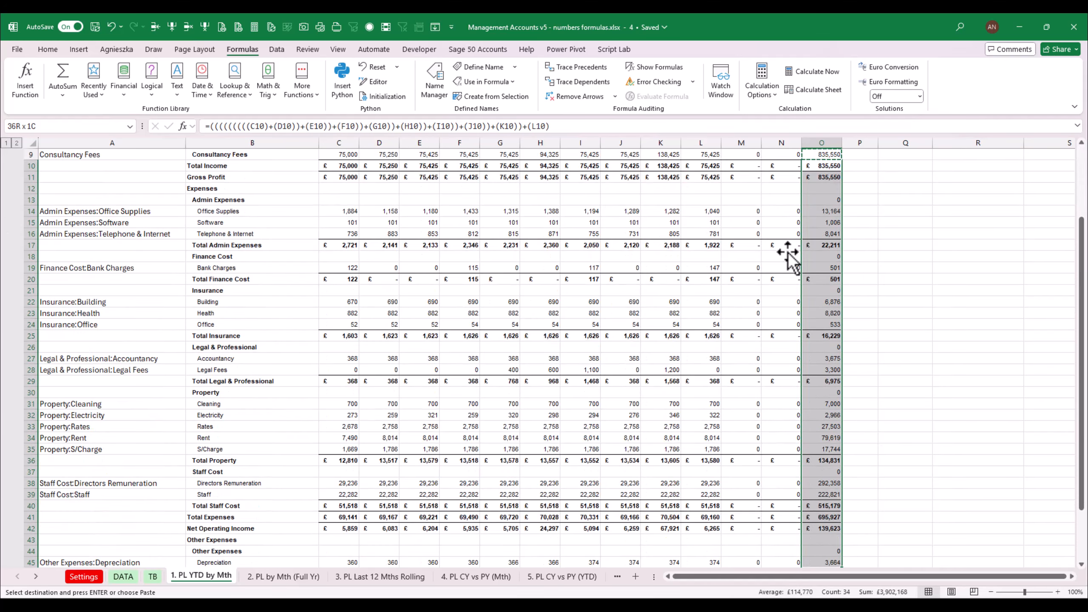
{"action": "key", "text": "shift+Down"}
{"action": "key", "text": "shift+Down"}
{"action": "key", "text": "shift+Down"}
{"action": "key", "text": "shift+Down"}
{"action": "key", "text": "shift+Down"}
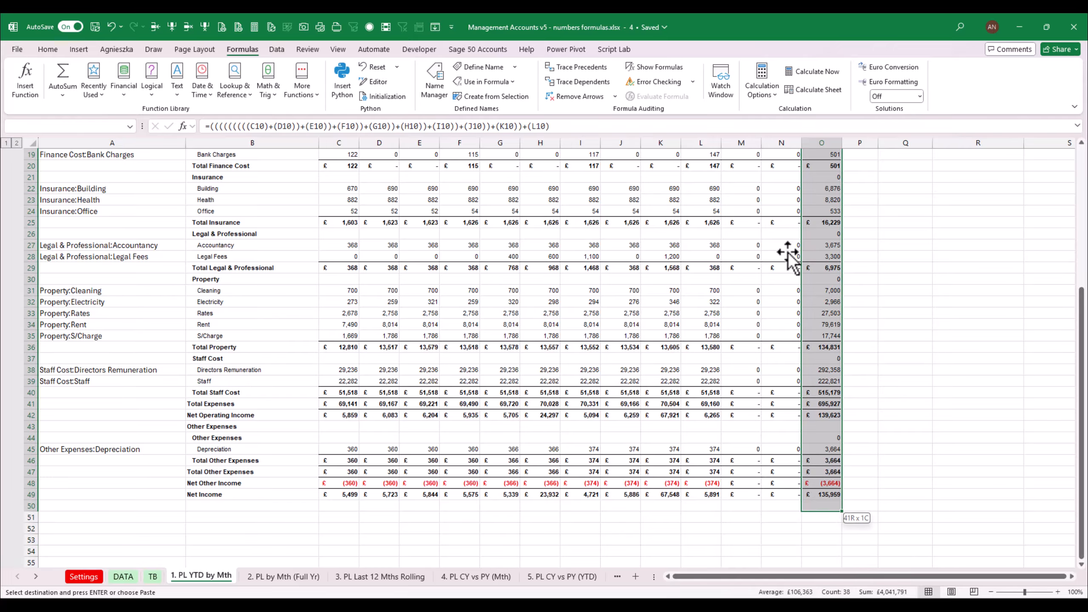
{"action": "right_click", "coordinate": [823, 292]}
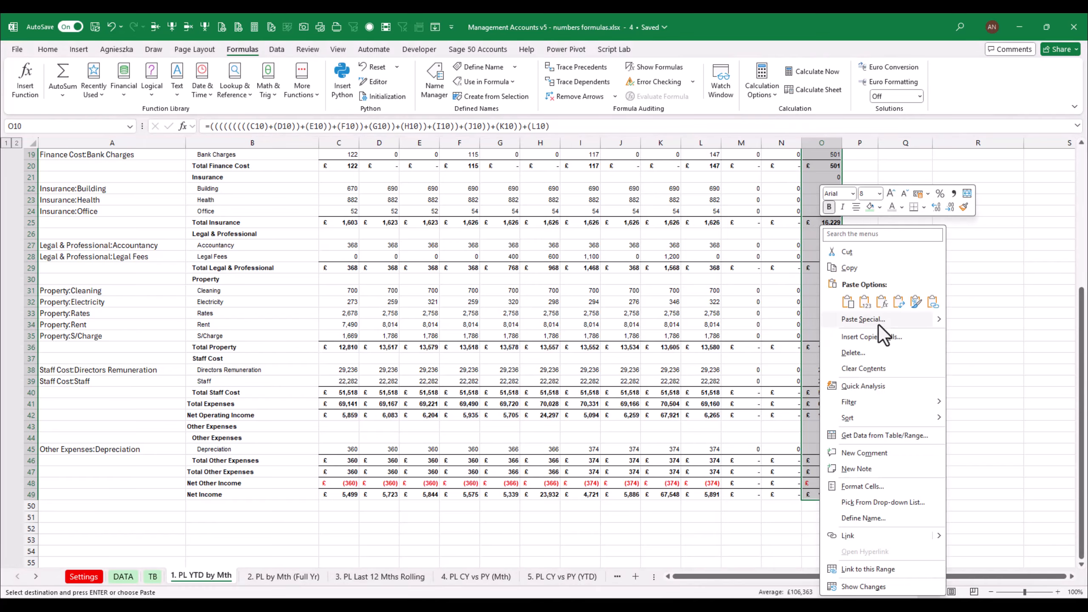
{"action": "left_click", "coordinate": [885, 303]}
- Clear the Total column cells on the Expenses, Admin Expenses, Finance Cost and Insurance heading rows: O12, O13, O18 and O21
{"action": "left_click", "coordinate": [832, 287]}
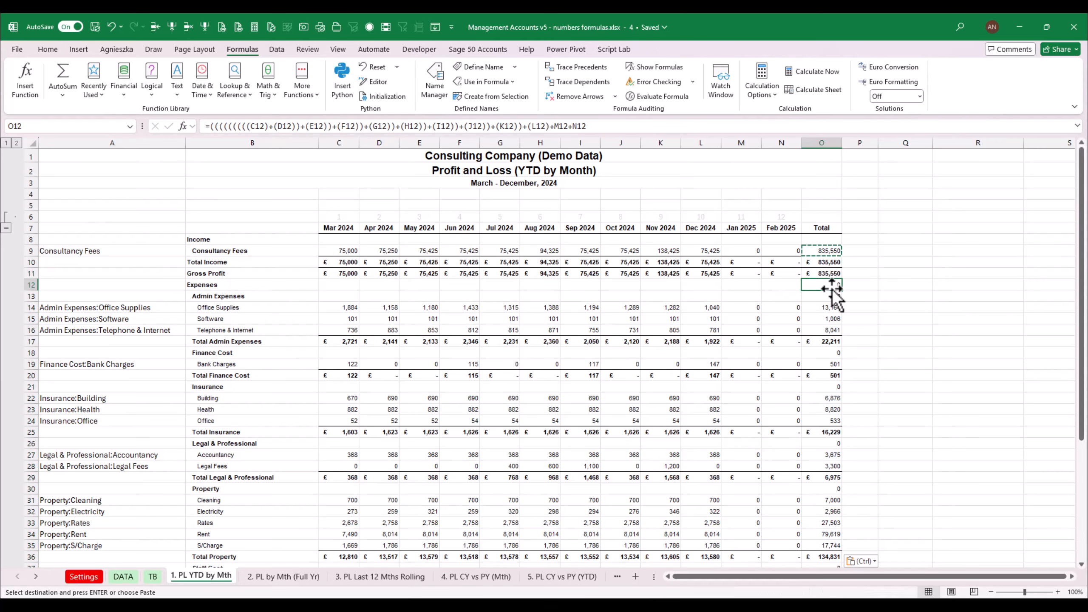
{"action": "key", "text": "Escape"}
{"action": "key", "text": "Down"}
{"action": "key", "text": "Down"}
{"action": "key", "text": "Down"}
{"action": "key", "text": "Down"}
{"action": "key", "text": "Down"}
{"action": "key", "text": "Down"}
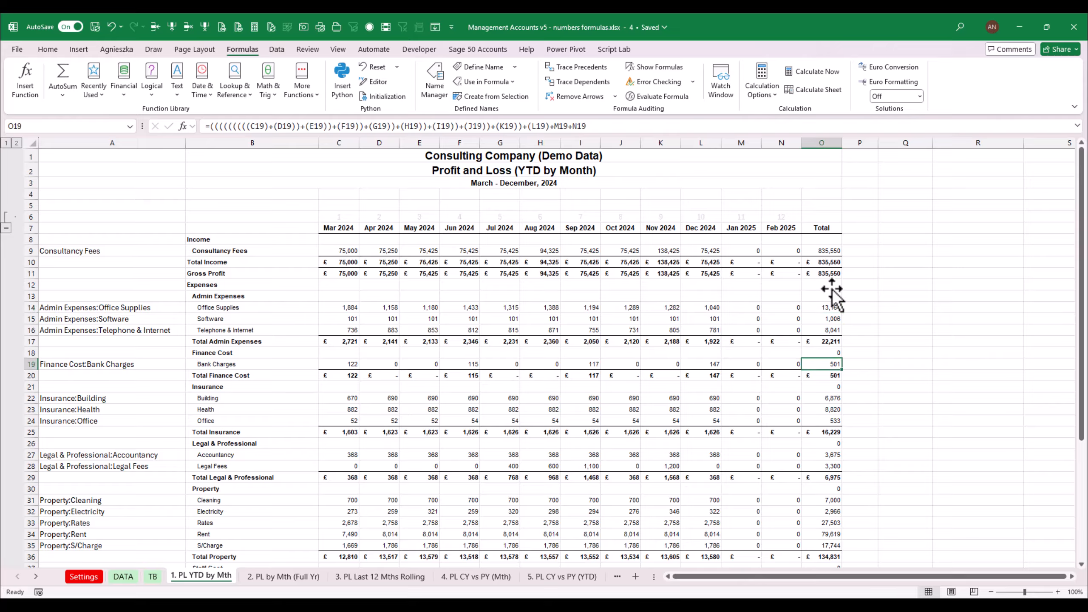
{"action": "key", "text": "Delete"}
{"action": "key", "text": "Down"}
{"action": "key", "text": "Down"}
{"action": "key", "text": "Down"}
{"action": "key", "text": "Delete"}
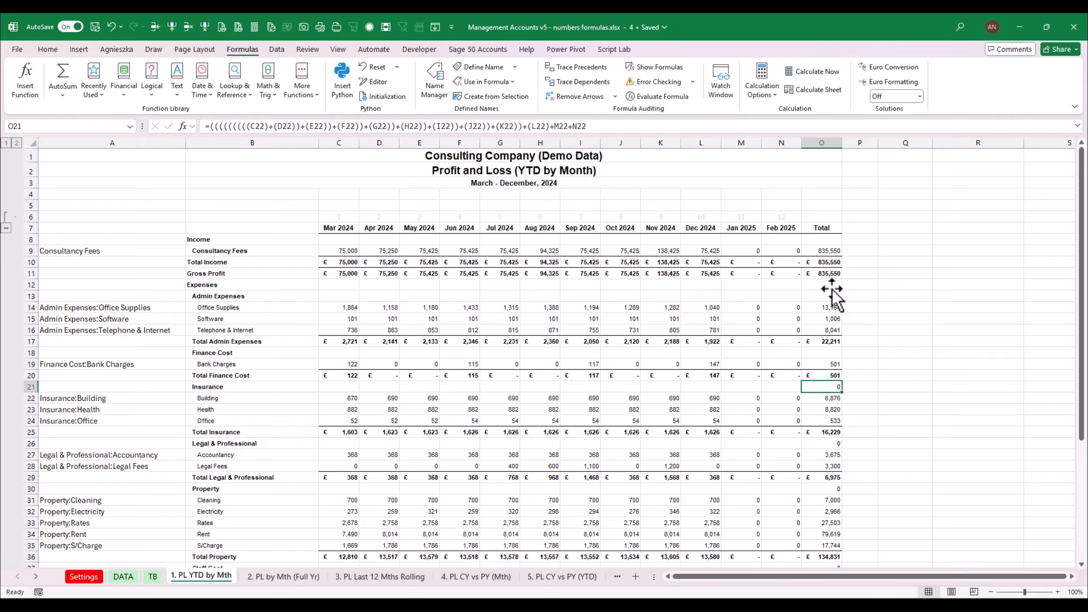
- Clear the Total column cells on the Legal & Professional and Property heading rows, O26 and O30, keeping the formula in O29
{"action": "key", "text": "Down"}
{"action": "key", "text": "Down"}
{"action": "key", "text": "Down"}
{"action": "key", "text": "Down"}
{"action": "key", "text": "Down"}
{"action": "key", "text": "Down"}
{"action": "key", "text": "Down"}
{"action": "key", "text": "Down"}
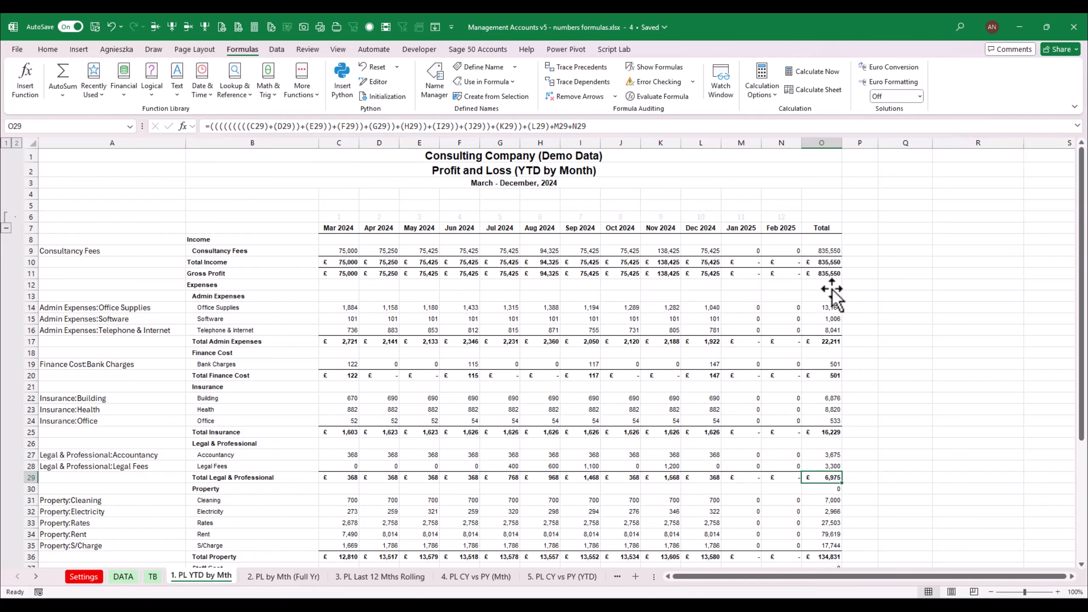
{"action": "key", "text": "Delete"}
{"action": "left_click", "coordinate": [111, 27]}
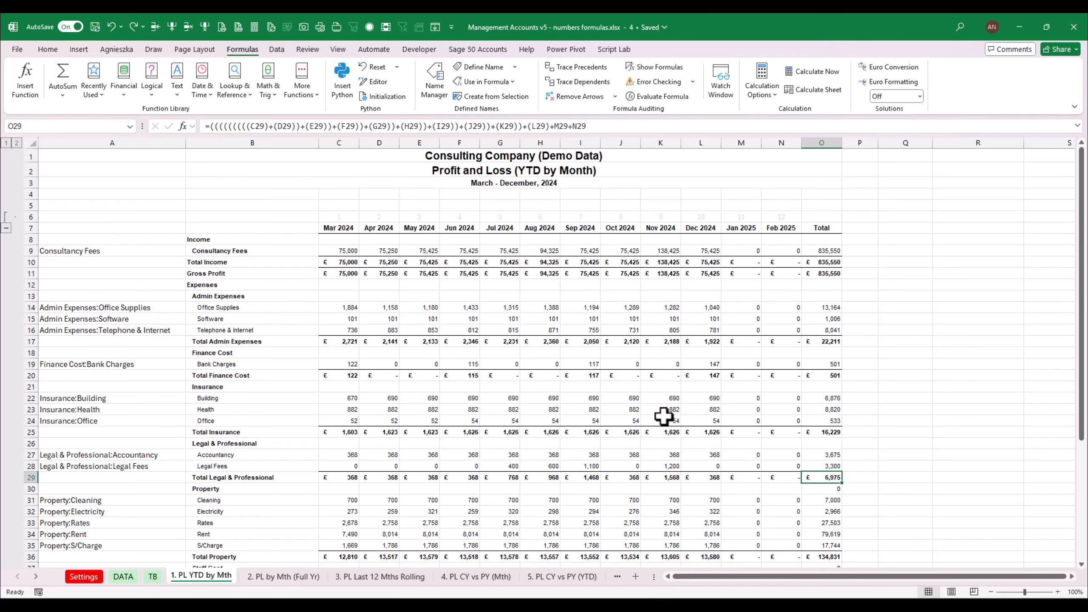
{"action": "left_click", "coordinate": [820, 491]}
{"action": "key", "text": "Delete"}
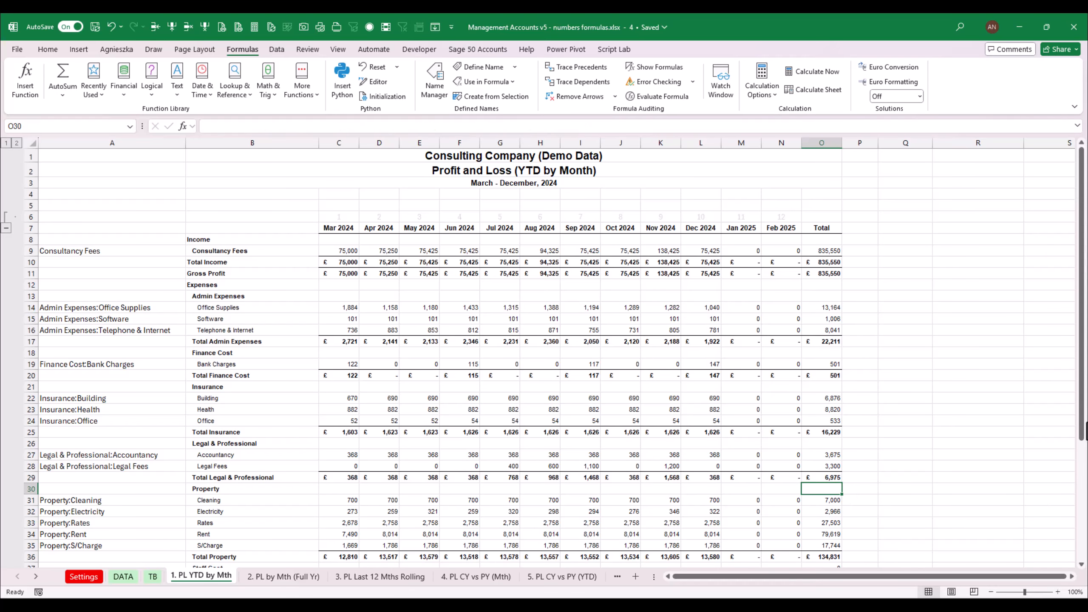
- Clear the Total column cells on the Staff Cost and both Other Expenses heading rows: O37, O43 and O44
{"action": "scroll", "coordinate": [877, 448], "scroll_direction": "down", "scroll_amount": 5}
{"action": "left_click", "coordinate": [826, 403]}
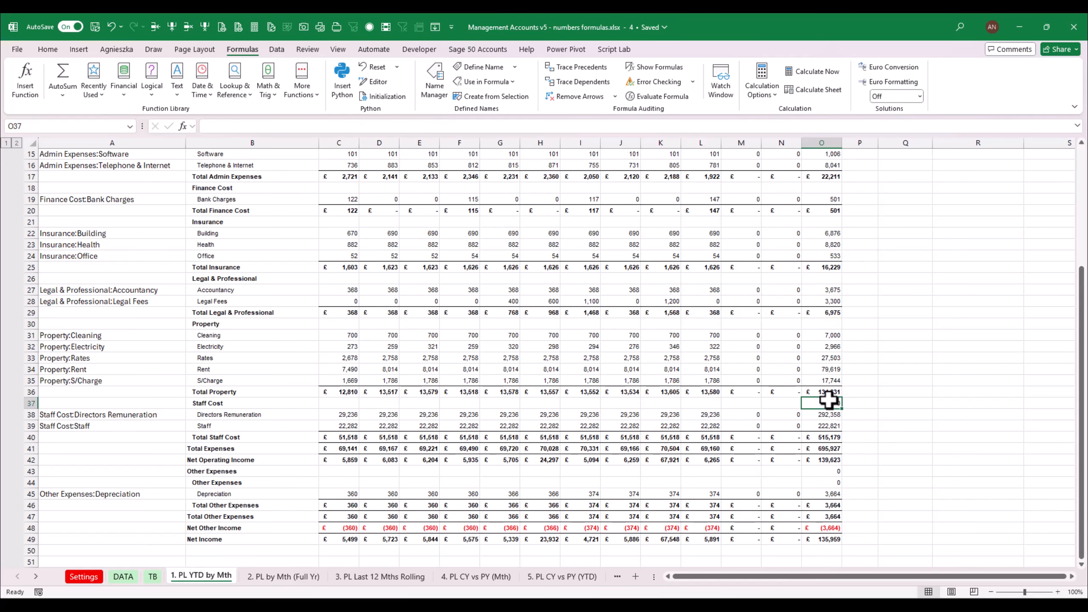
{"action": "key", "text": "Delete"}
{"action": "left_click_drag", "start_coordinate": [837, 471], "coordinate": [837, 483]}
{"action": "key", "text": "Delete"}
{"action": "left_click", "coordinate": [893, 471]}
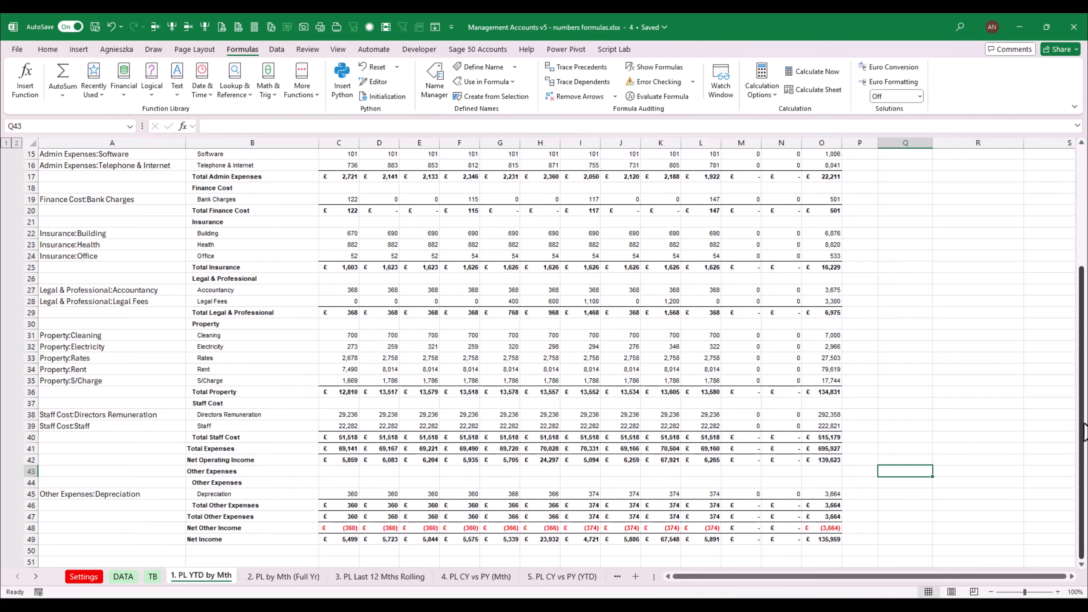
- Examine the Insurance Office total formula in O24 and the Jan 2025 Total Income formula in M10
{"action": "left_click_drag", "start_coordinate": [1082, 433], "coordinate": [1083, 319]}
{"action": "left_click", "coordinate": [827, 410]}
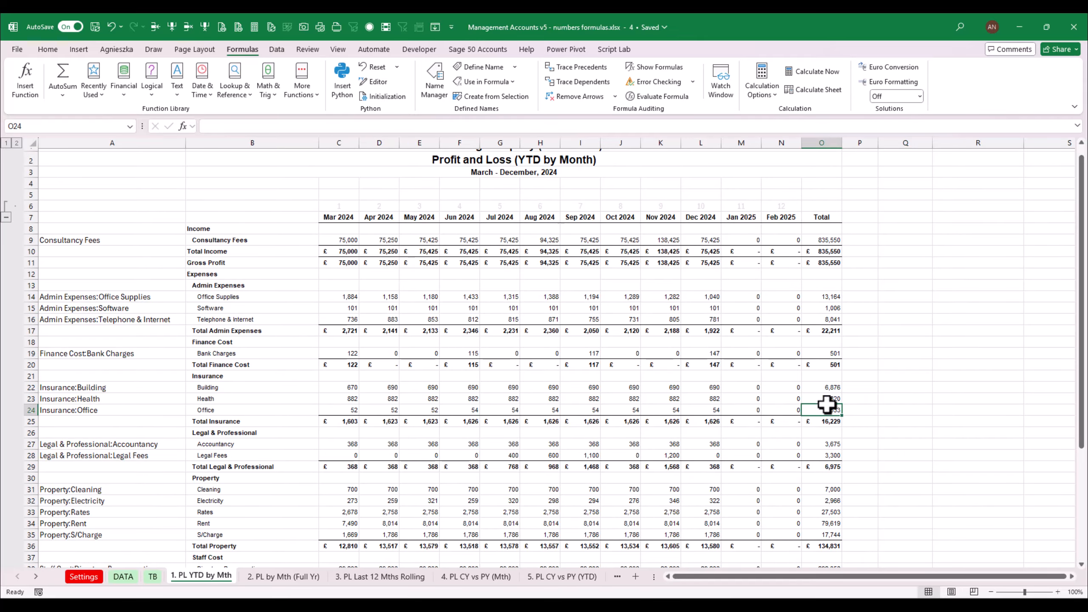
{"action": "key", "text": "F2"}
{"action": "key", "text": "Escape"}
{"action": "left_click", "coordinate": [903, 423]}
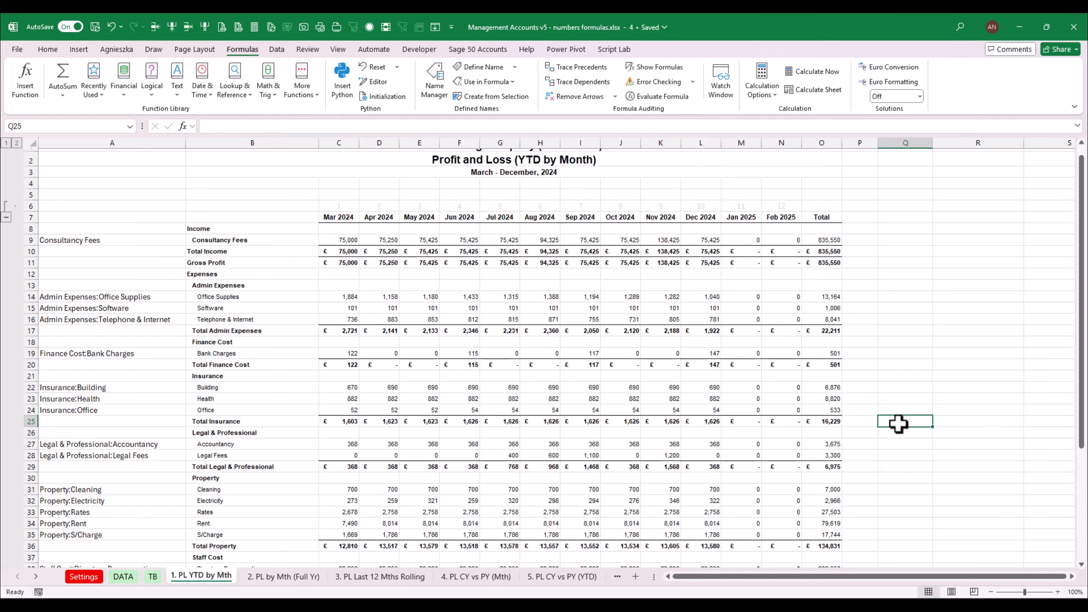
{"action": "left_click", "coordinate": [754, 240]}
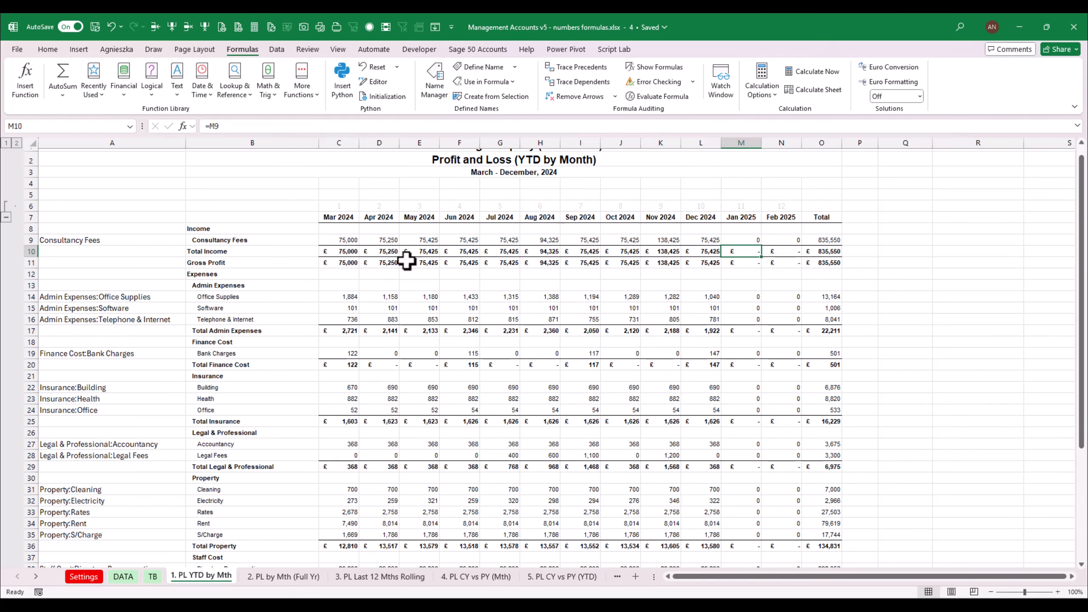
- Apply the second NegativeRed cell style to C9:O49 and reduce the figures to no decimal places
{"action": "left_click_drag", "start_coordinate": [345, 240], "coordinate": [827, 553]}
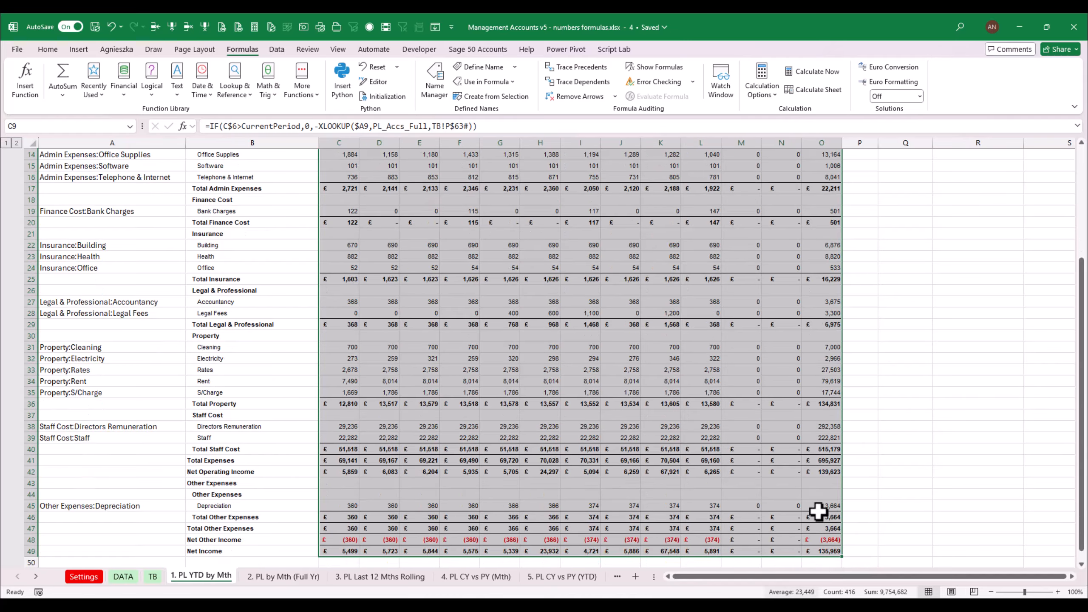
{"action": "left_click", "coordinate": [58, 50]}
{"action": "left_click", "coordinate": [696, 76]}
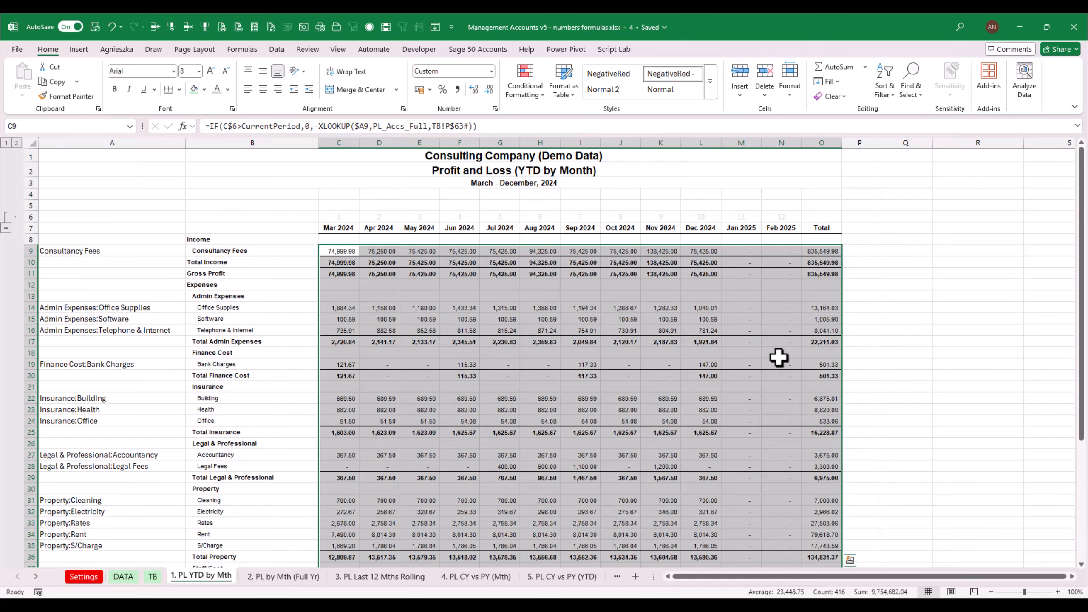
{"action": "left_click_drag", "start_coordinate": [1080, 274], "coordinate": [1080, 394]}
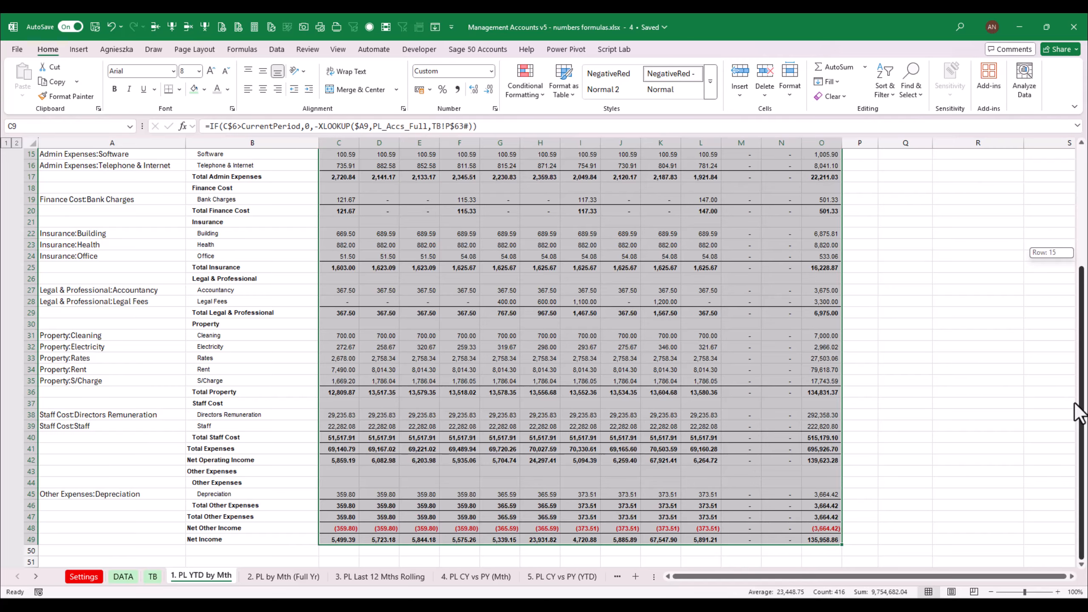
{"action": "left_click_drag", "start_coordinate": [1080, 411], "coordinate": [1080, 242]}
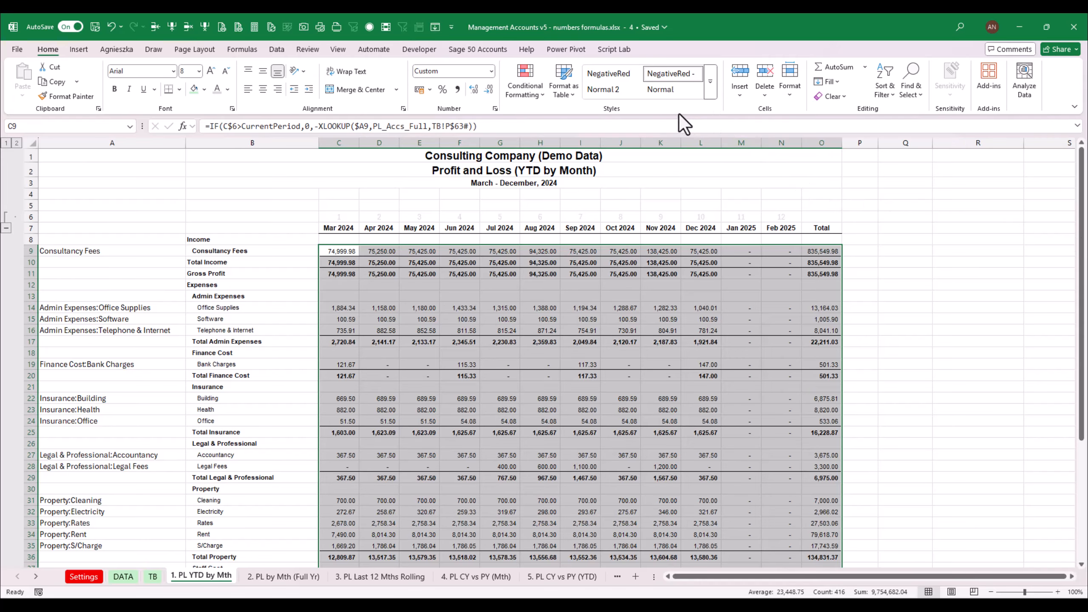
{"action": "left_click", "coordinate": [488, 91]}
{"action": "left_click", "coordinate": [488, 91]}
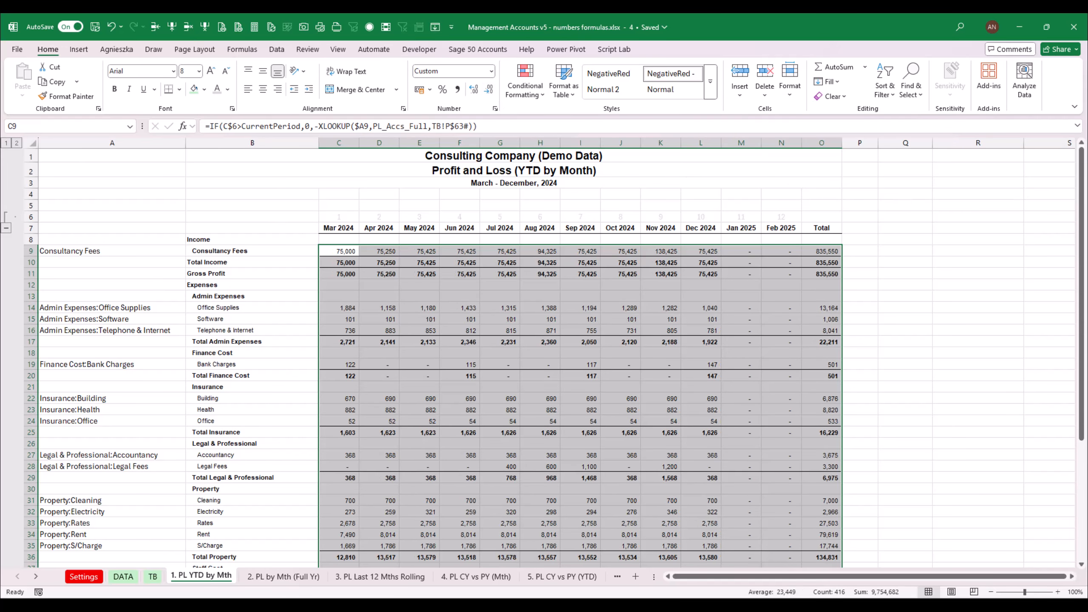
{"action": "left_click_drag", "start_coordinate": [1081, 274], "coordinate": [1083, 394]}
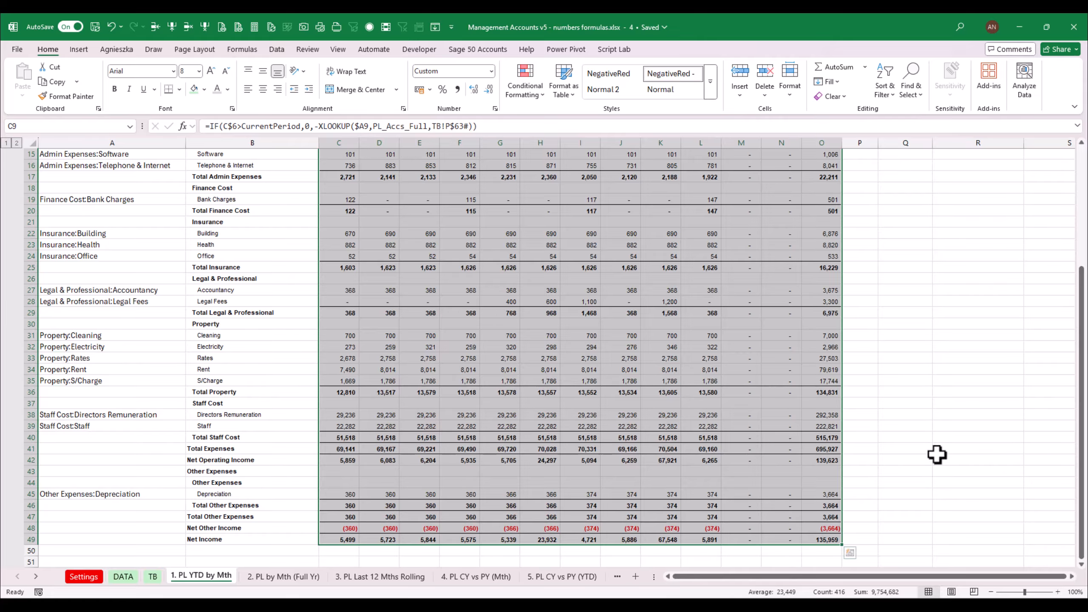
{"action": "left_click", "coordinate": [944, 438]}
- Compare the Net Income total in O49 with the sum of the December 2024 P&L accounts, Y31:Y48, on the TB sheet
{"action": "left_click_drag", "start_coordinate": [1082, 384], "coordinate": [1082, 262]}
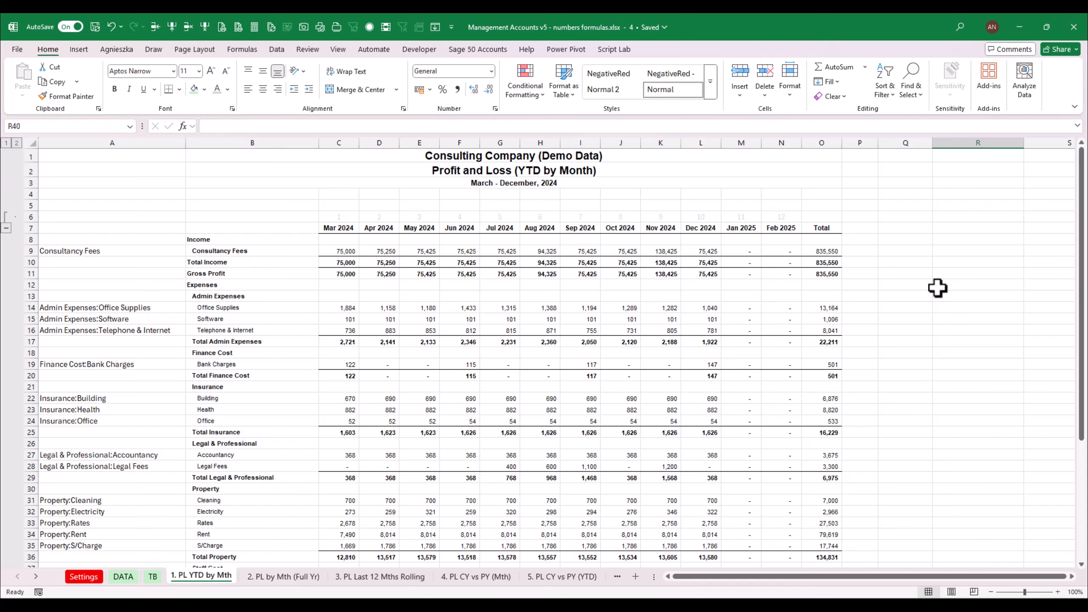
{"action": "left_click_drag", "start_coordinate": [1081, 286], "coordinate": [1072, 215]}
{"action": "left_click_drag", "start_coordinate": [1081, 247], "coordinate": [1081, 377]}
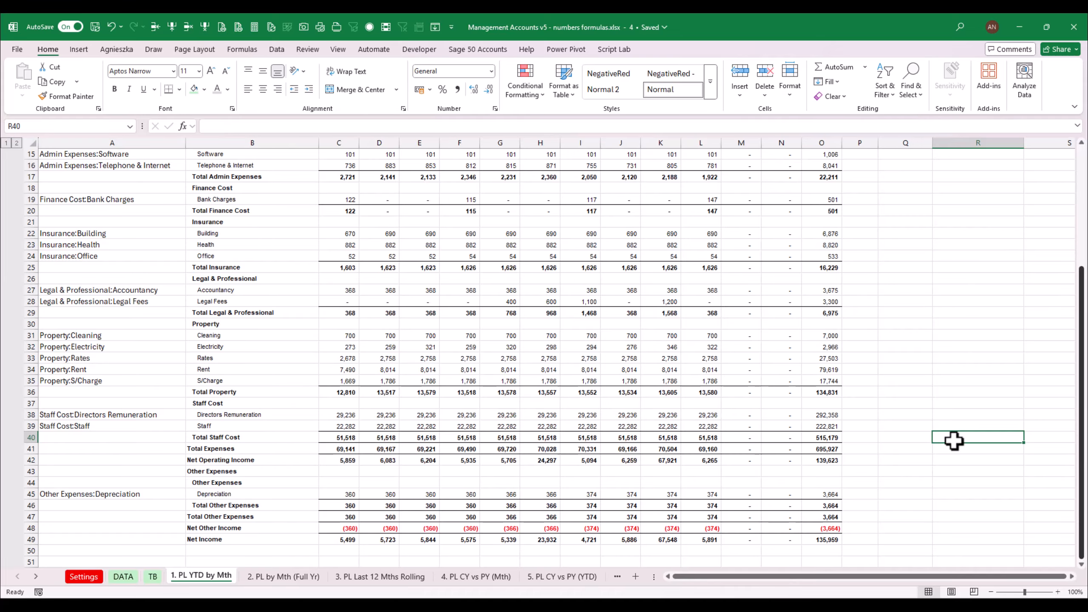
{"action": "left_click", "coordinate": [827, 539]}
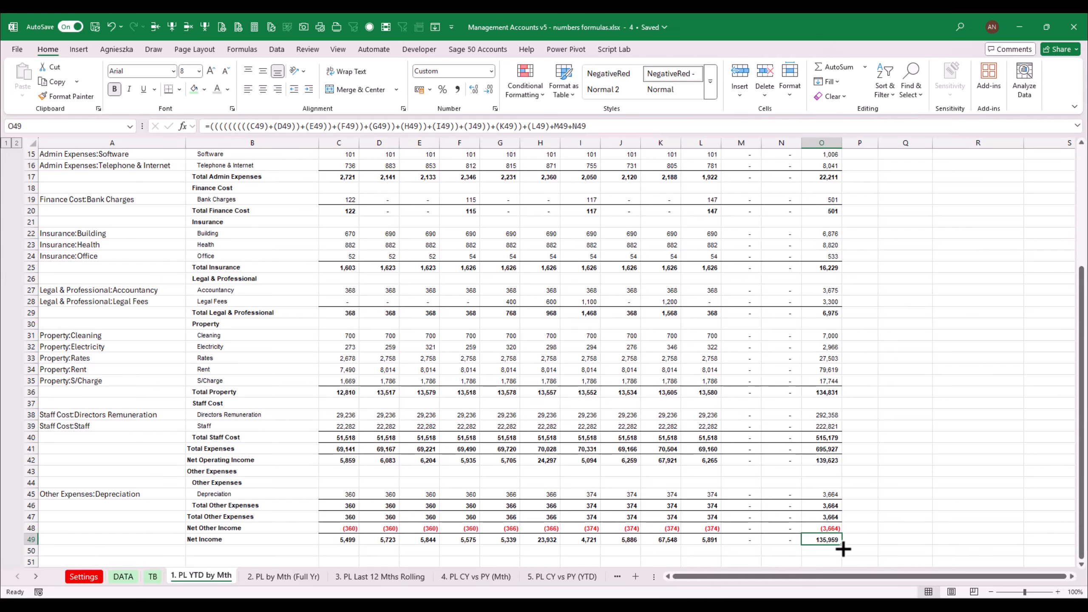
{"action": "left_click", "coordinate": [151, 575]}
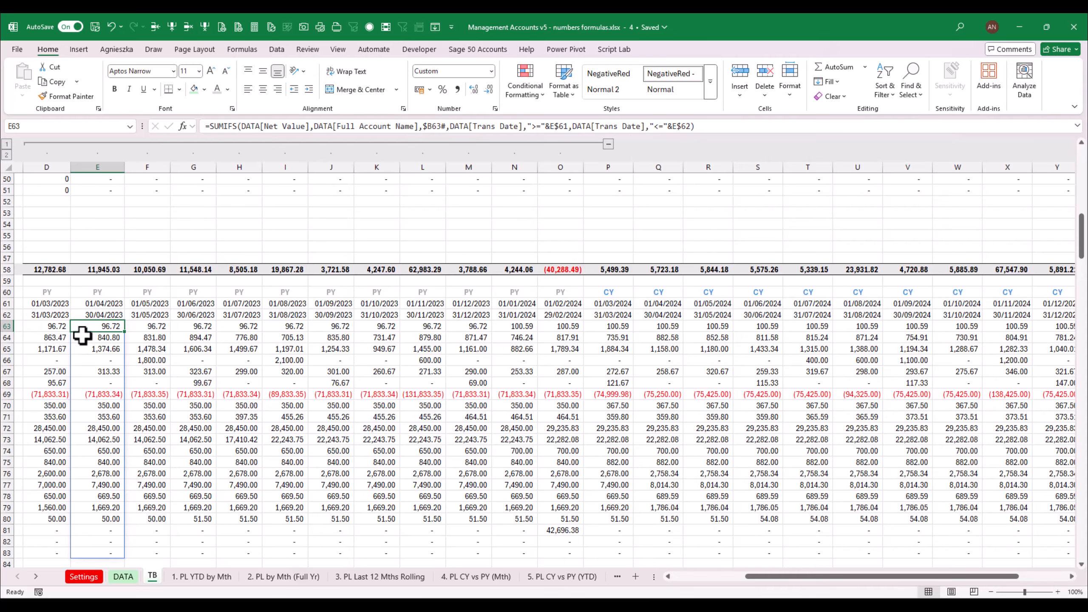
{"action": "left_click_drag", "start_coordinate": [765, 574], "coordinate": [722, 578]}
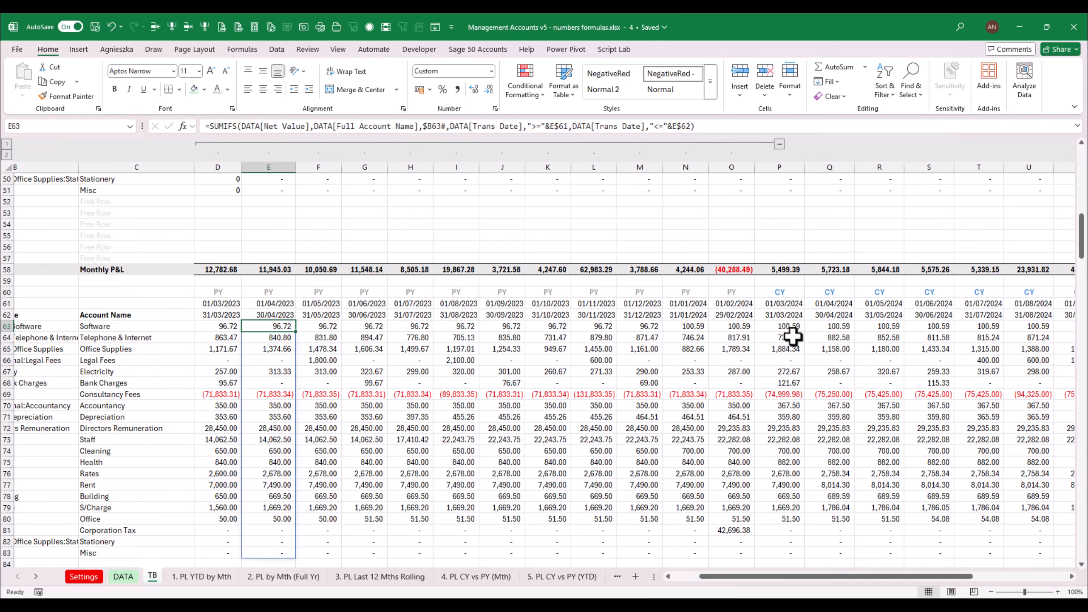
{"action": "left_click_drag", "start_coordinate": [1085, 251], "coordinate": [1084, 144]}
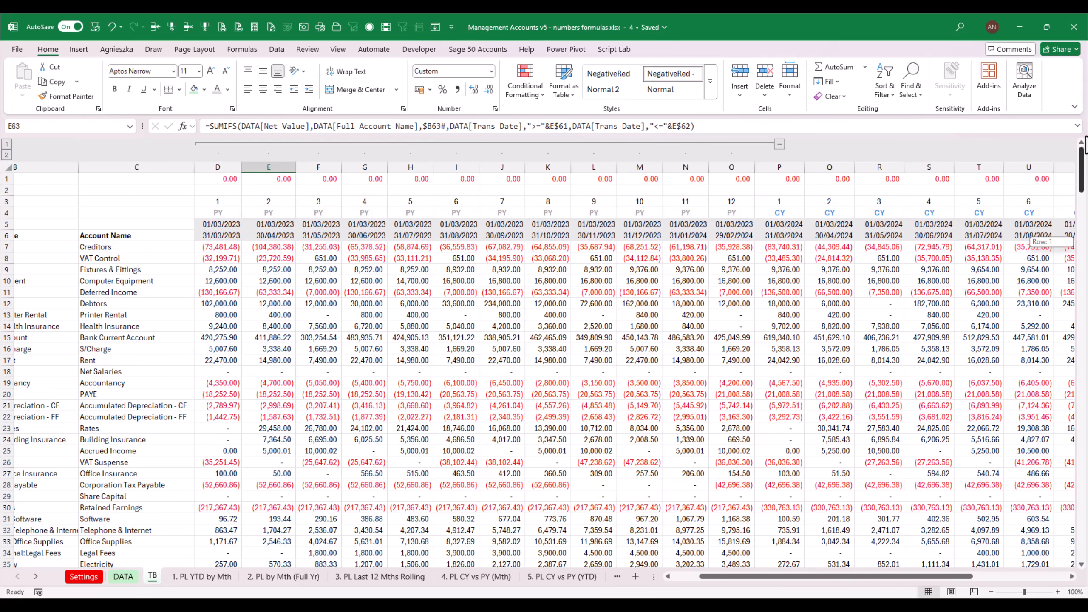
{"action": "left_click_drag", "start_coordinate": [826, 575], "coordinate": [940, 566]}
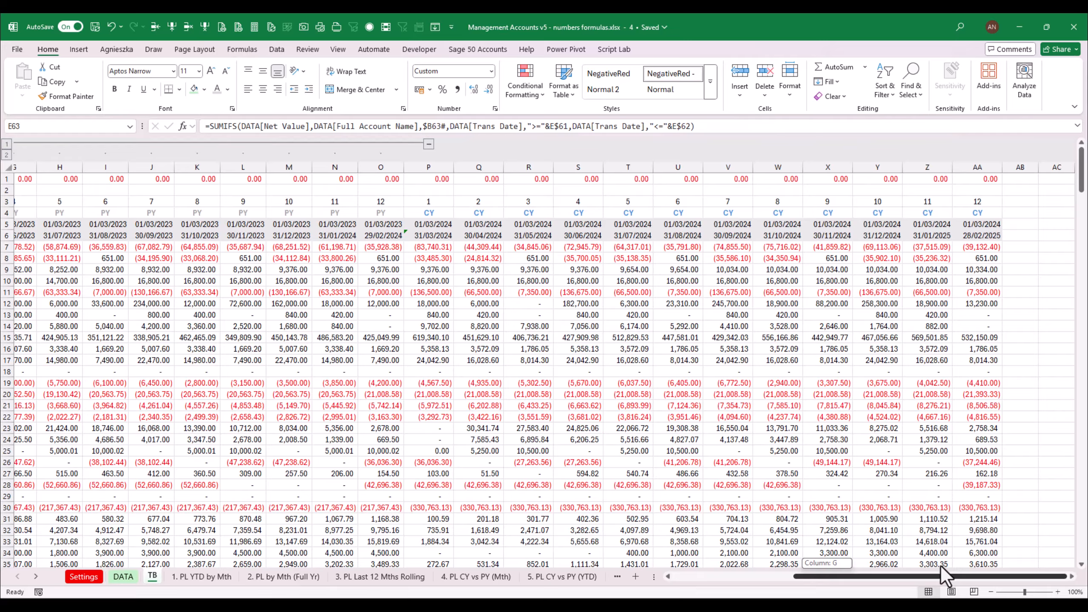
{"action": "left_click", "coordinate": [884, 496]}
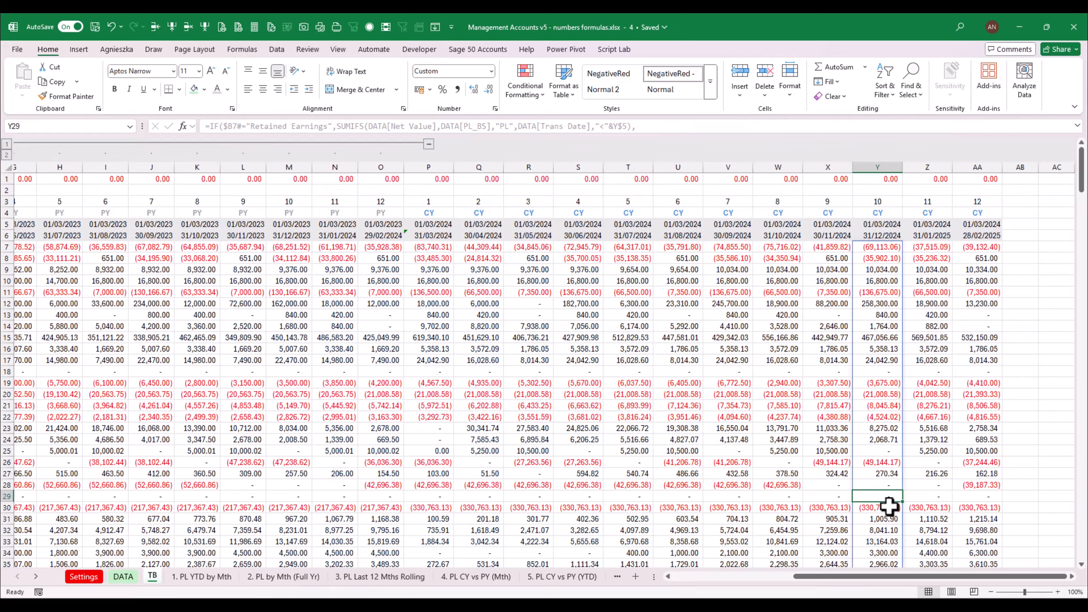
{"action": "left_click_drag", "start_coordinate": [884, 518], "coordinate": [872, 473]}
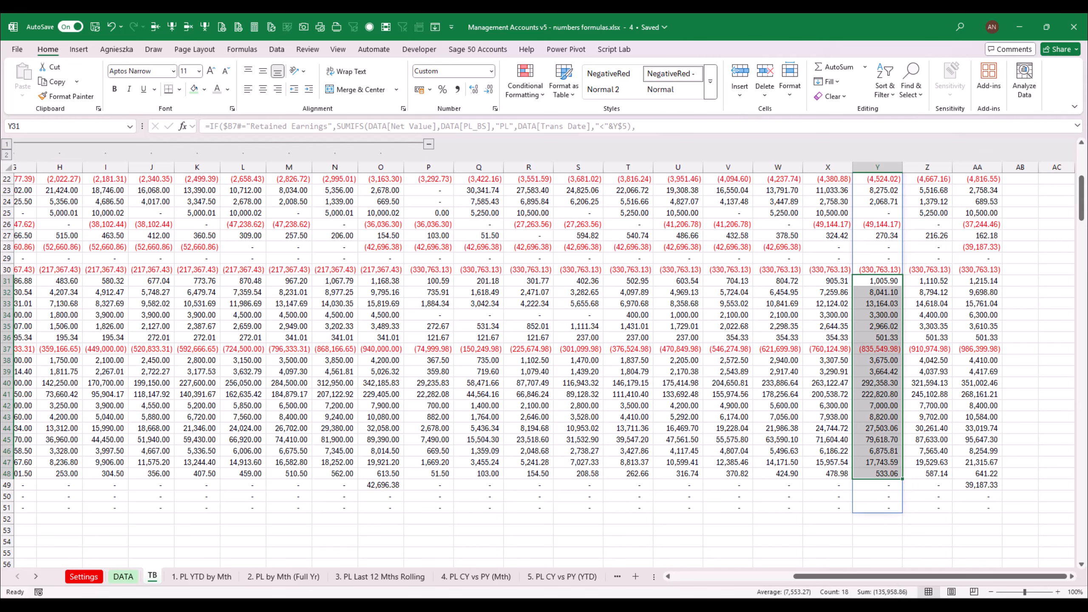
- Return to the PL YTD by Mth sheet and review the Consultancy Fees name lookup in B9 and the report down to Net Income
{"action": "left_click", "coordinate": [210, 577]}
{"action": "left_click", "coordinate": [501, 300]}
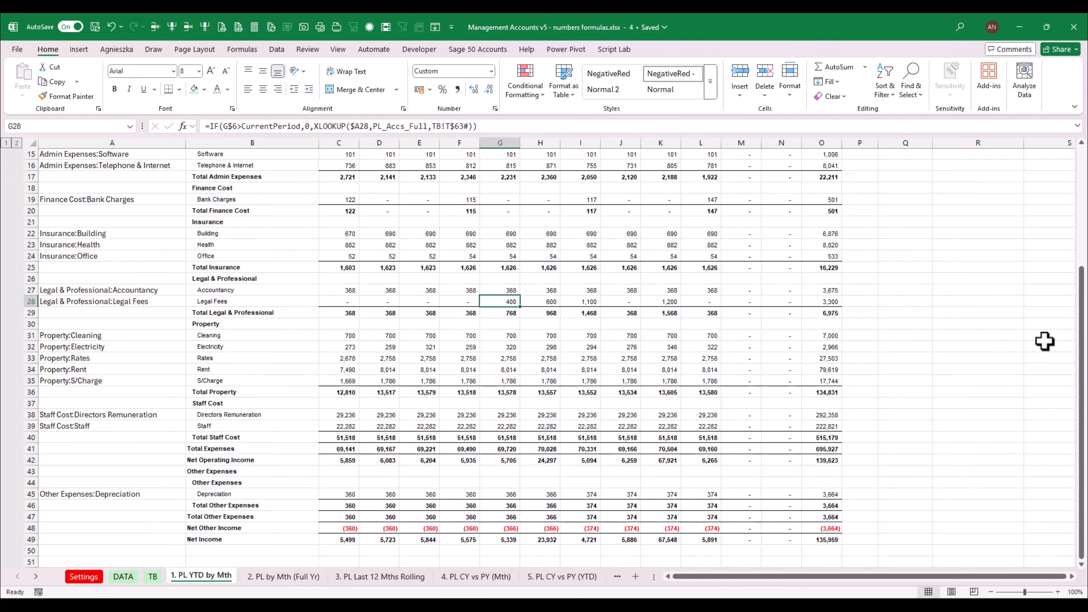
{"action": "left_click_drag", "start_coordinate": [1084, 345], "coordinate": [1073, 202]}
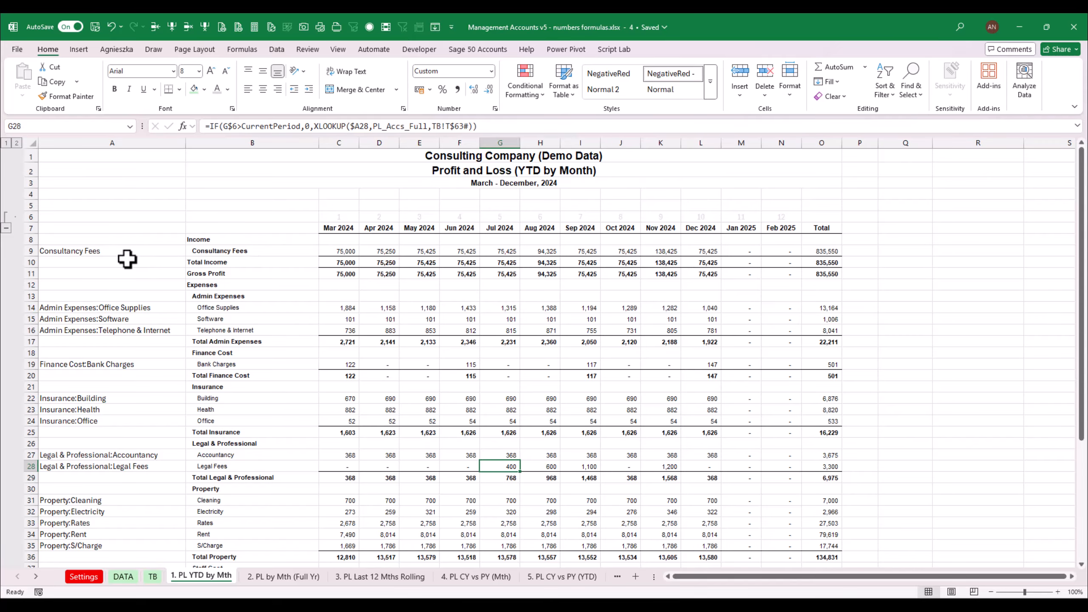
{"action": "left_click", "coordinate": [181, 252]}
{"action": "left_click", "coordinate": [238, 257]}
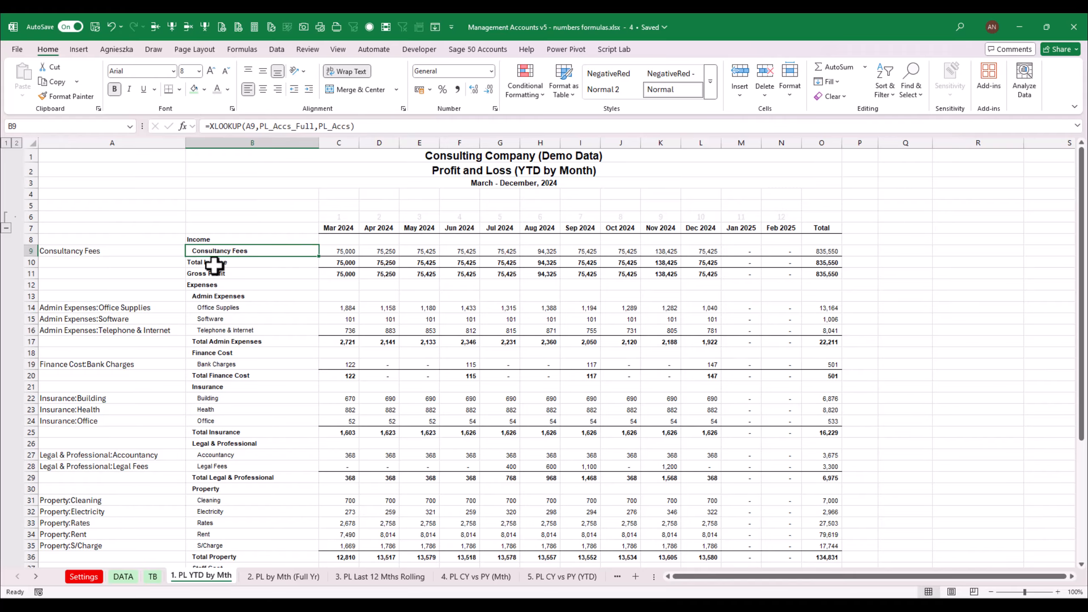
{"action": "left_click", "coordinate": [1082, 236]}
{"action": "left_click", "coordinate": [905, 319]}
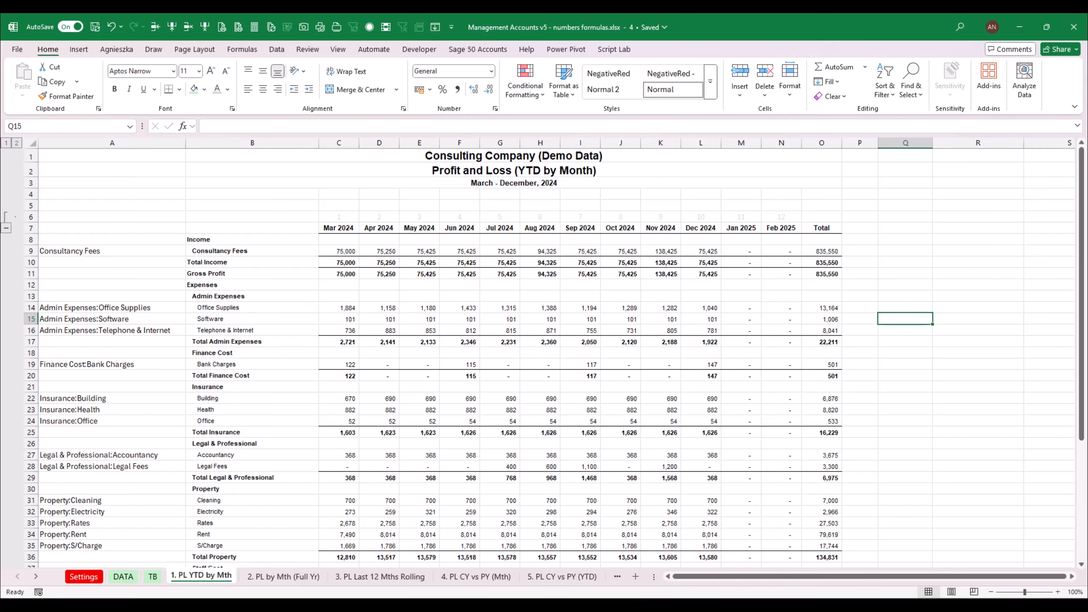
{"action": "left_click_drag", "start_coordinate": [1081, 296], "coordinate": [1085, 415]}
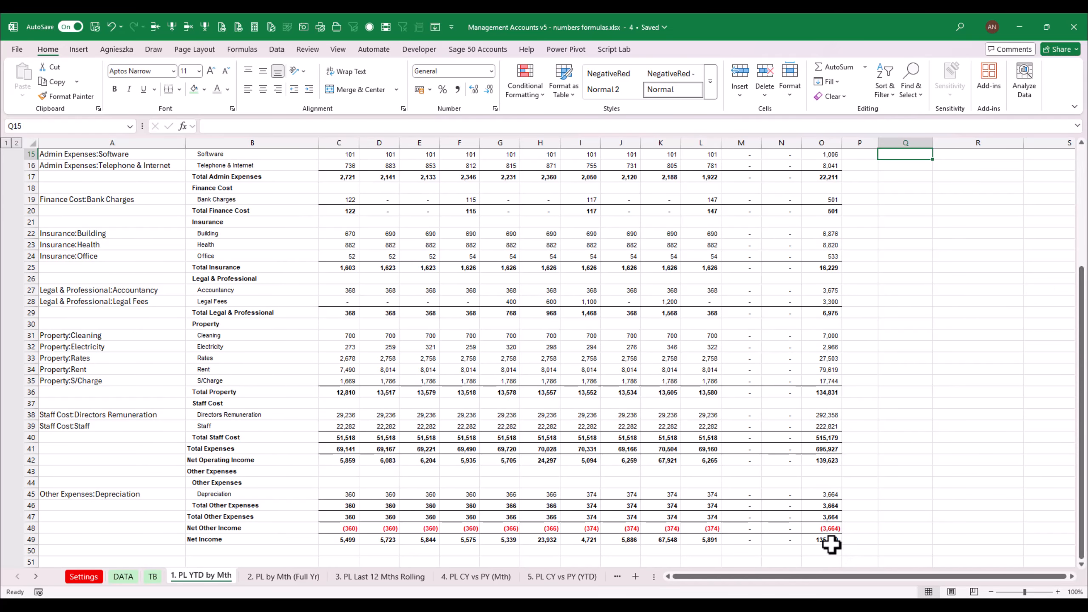
- Compare the Net Income total in O49 with the sum of Y31:Y48 on the TB sheet and return to the report
{"action": "left_click", "coordinate": [831, 541]}
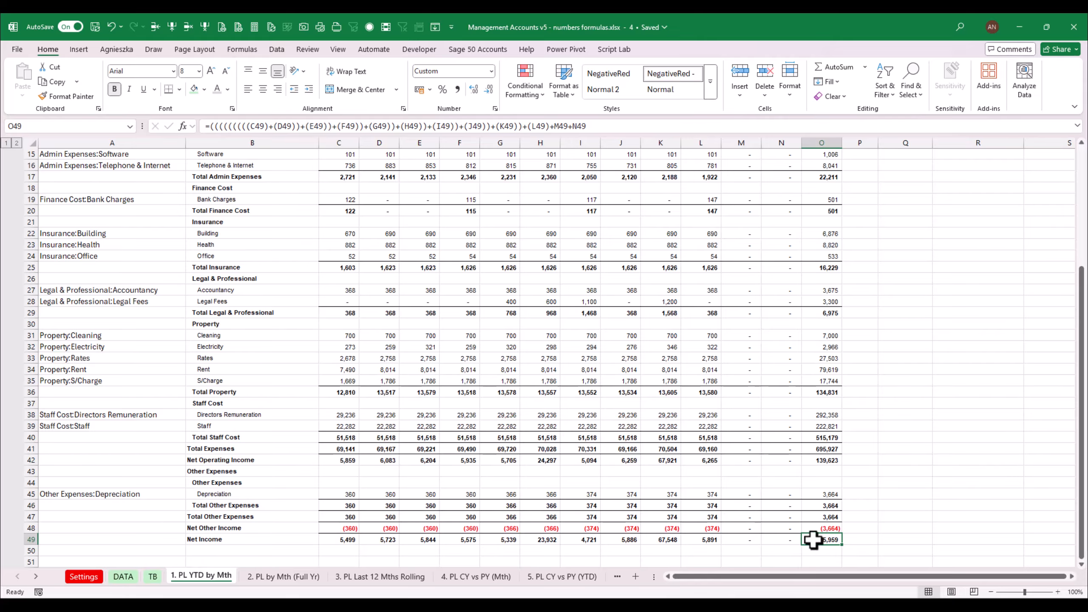
{"action": "left_click", "coordinate": [151, 576]}
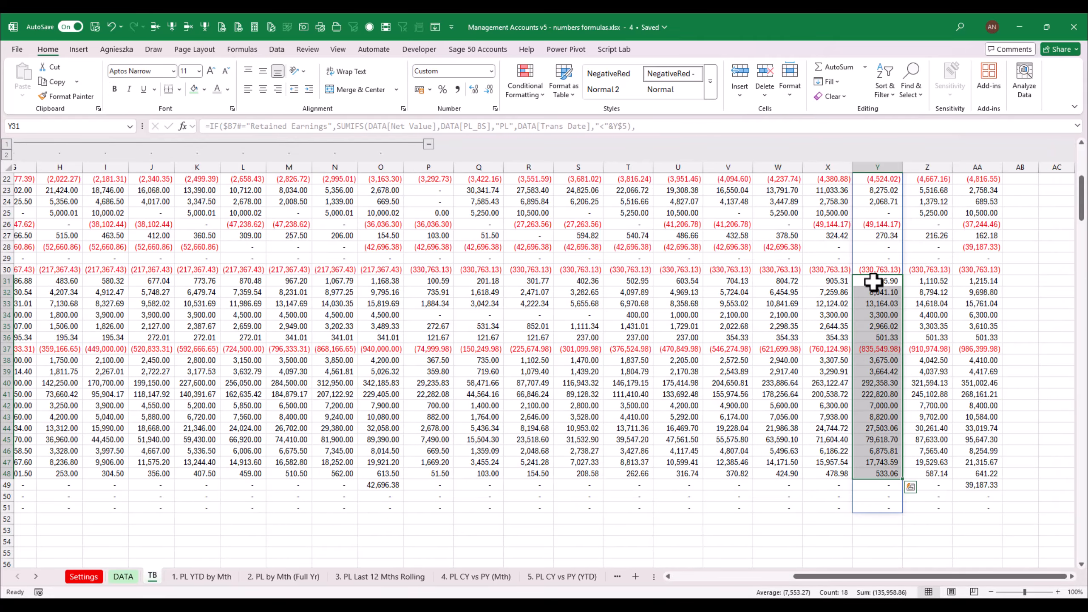
{"action": "left_click", "coordinate": [200, 582]}
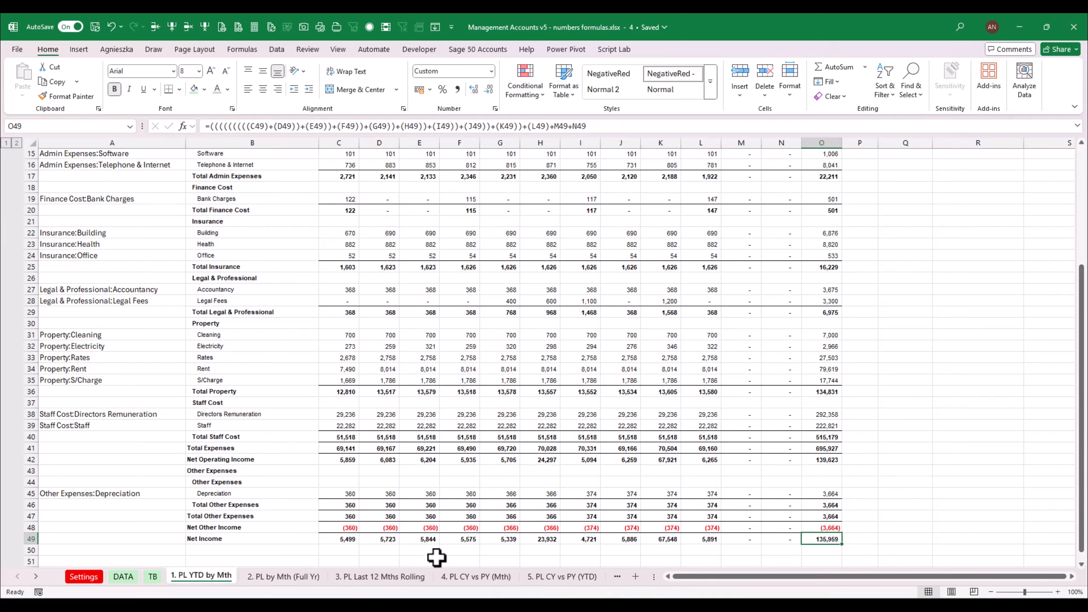
- Label a check row below Net Income by entering "Check to TB" in B53
{"action": "left_click", "coordinate": [347, 562]}
{"action": "key", "text": "Down"}
{"action": "key", "text": "Down"}
{"action": "key", "text": "Left"}
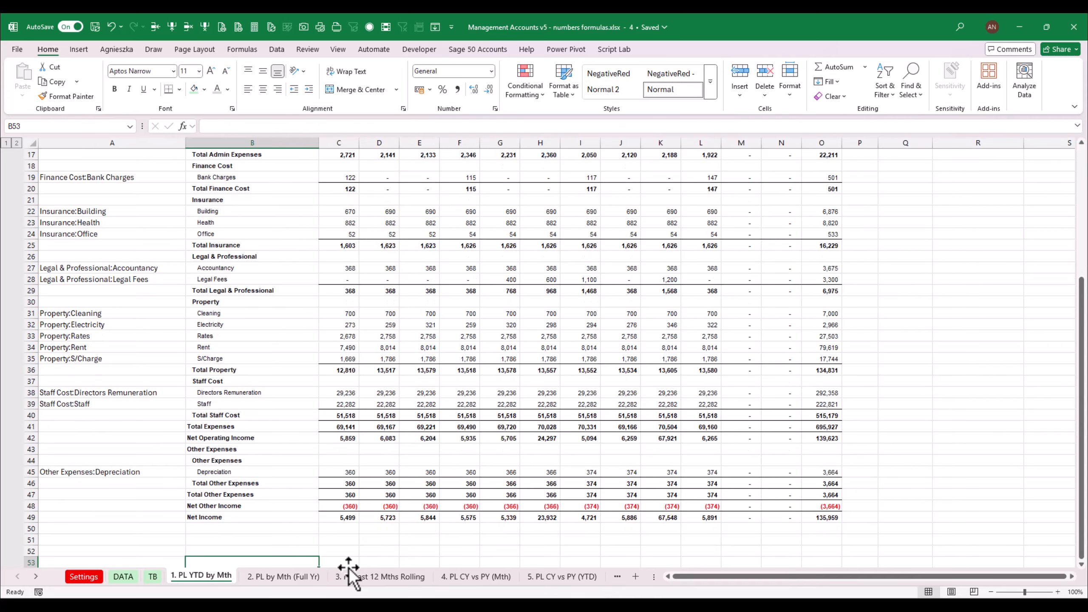
{"action": "type", "text": "Check to"}
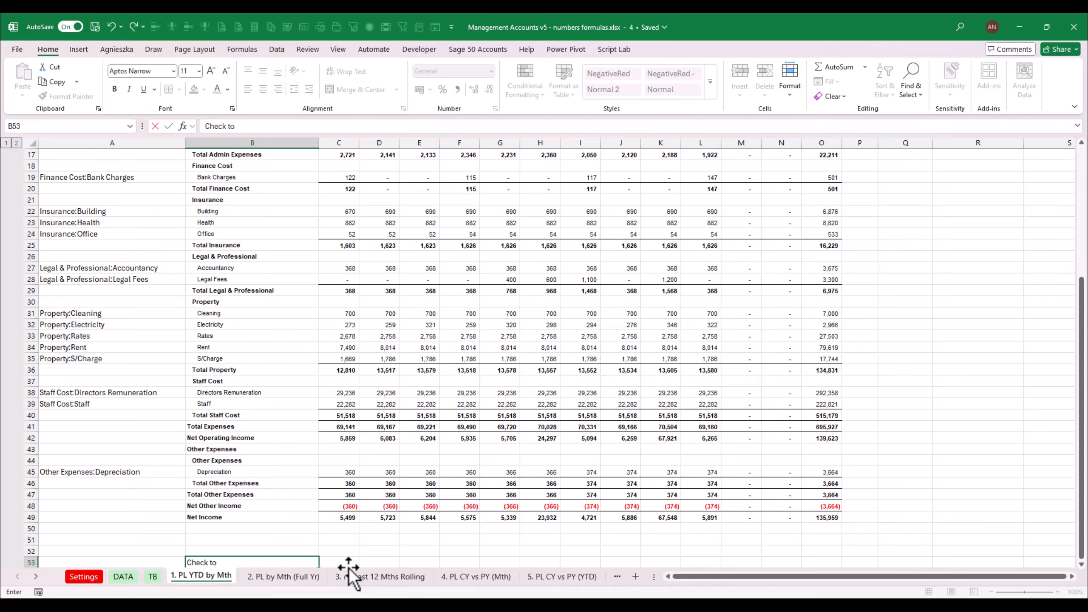
{"action": "type", "text": " TB"}
{"action": "key", "text": "Return"}
- Shade the check row B53:O53 with a grey fill
{"action": "key", "text": "Up"}
{"action": "key", "text": "shift+Right"}
{"action": "key", "text": "shift+Right"}
{"action": "key", "text": "shift+Right"}
{"action": "key", "text": "shift+Right"}
{"action": "key", "text": "shift+Right"}
{"action": "key", "text": "shift+Right"}
{"action": "key", "text": "shift+Right"}
{"action": "key", "text": "shift+Right"}
{"action": "key", "text": "shift+Right"}
{"action": "key", "text": "shift+Right"}
{"action": "key", "text": "shift+Right"}
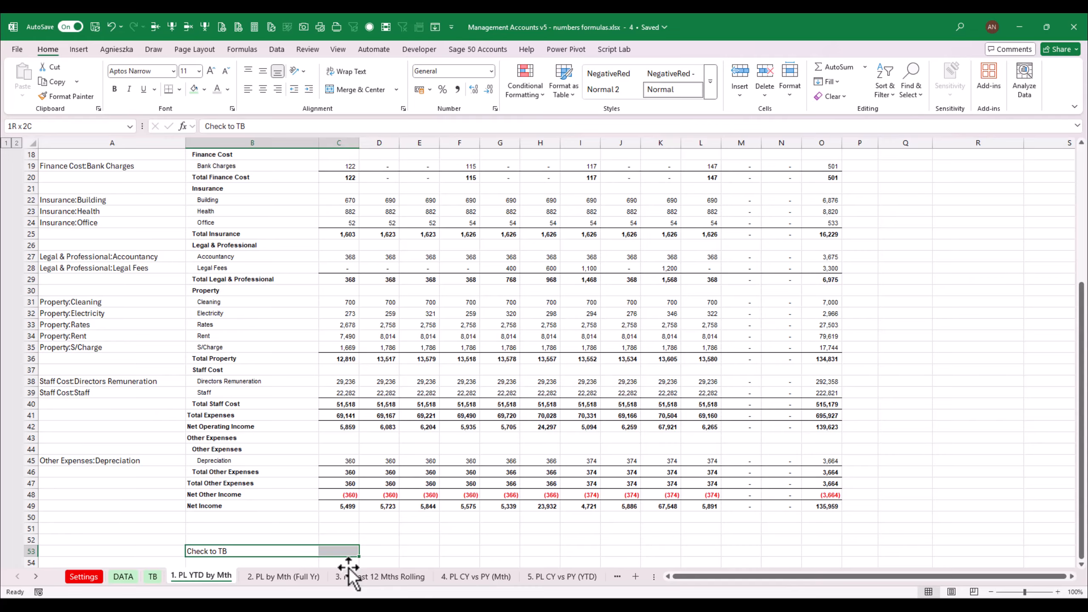
{"action": "key", "text": "shift+Right"}
{"action": "key", "text": "shift+Right"}
{"action": "key", "text": "shift+Right"}
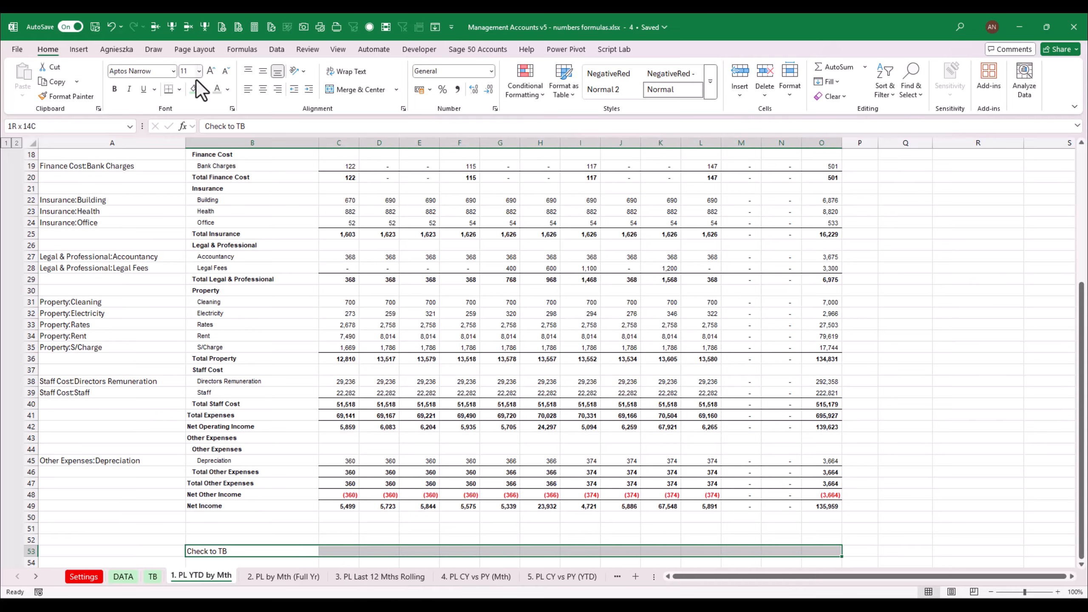
{"action": "left_click", "coordinate": [204, 89]}
{"action": "left_click", "coordinate": [230, 171]}
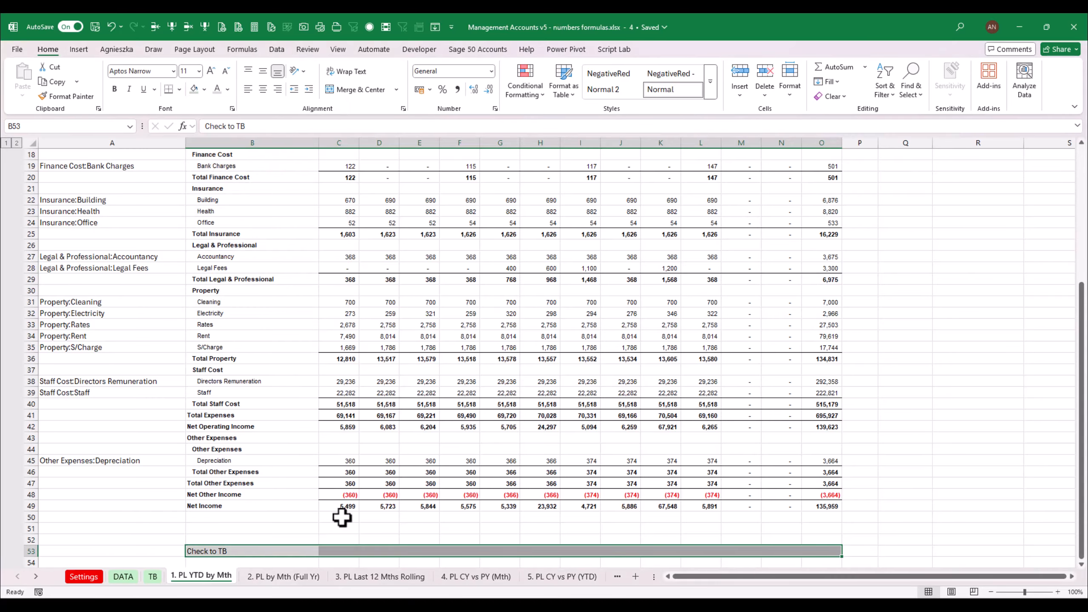
- Enter =C49-TB!P58 in C53 to compare March 2024 Net Income with the profit row on the TB sheet
{"action": "left_click", "coordinate": [345, 553]}
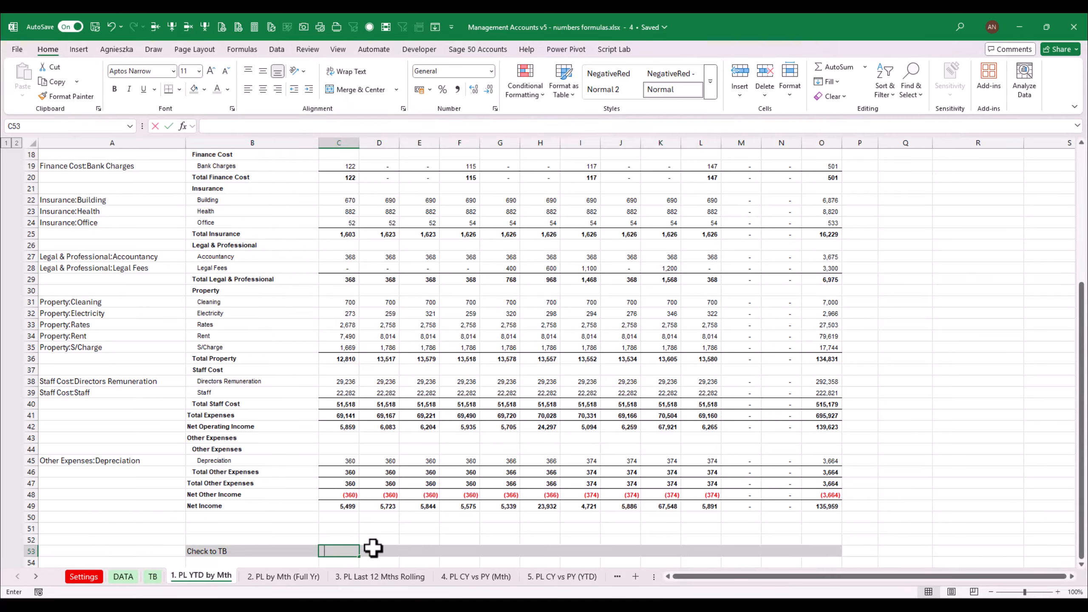
{"action": "type", "text": "="}
{"action": "key", "text": "Up"}
{"action": "key", "text": "Up"}
{"action": "key", "text": "Up"}
{"action": "key", "text": "Up"}
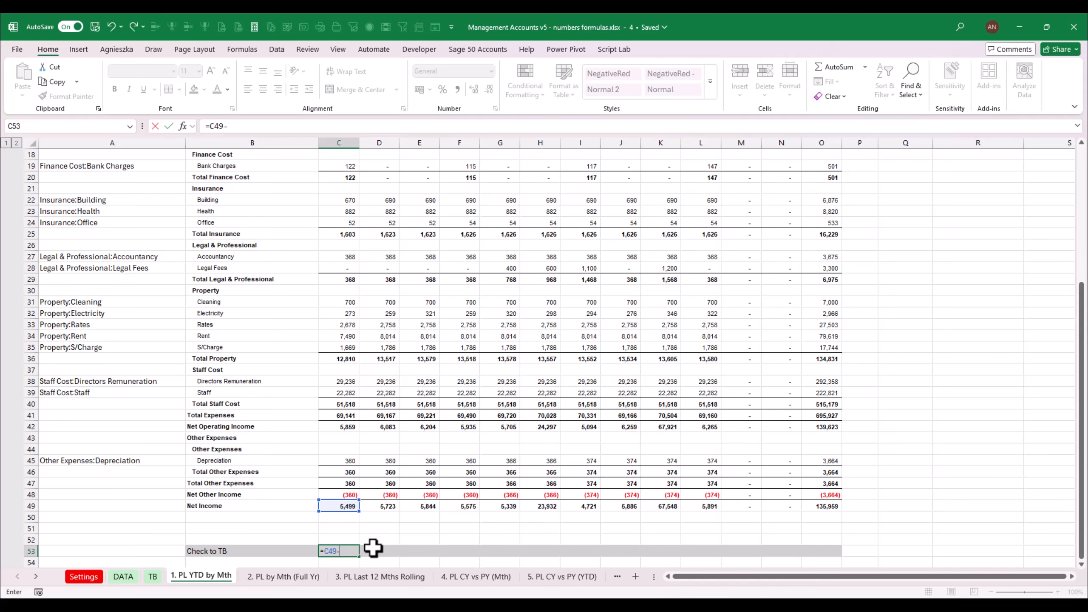
{"action": "left_click", "coordinate": [152, 576]}
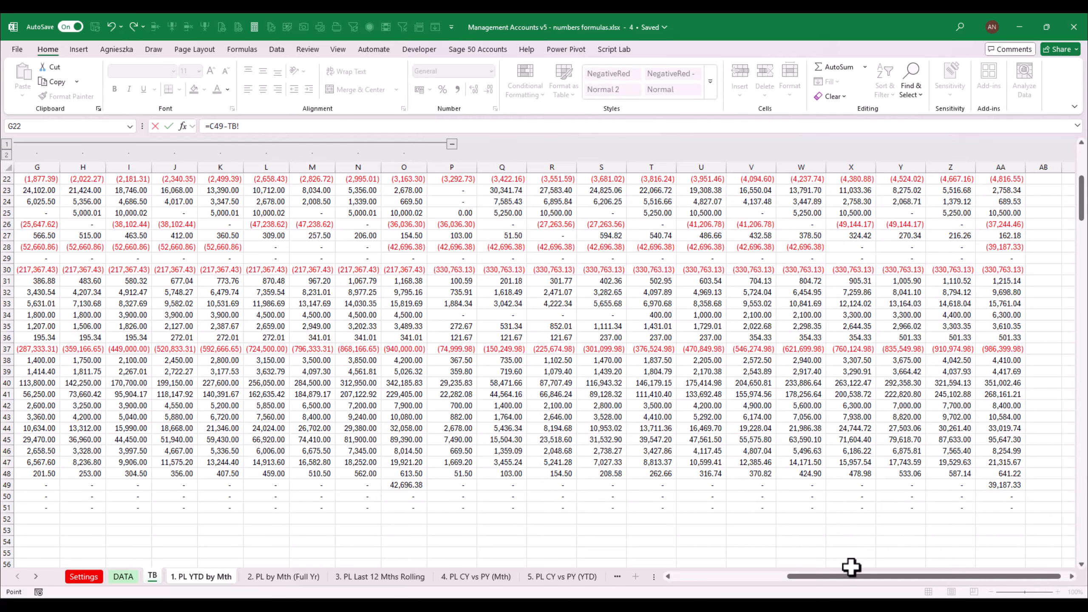
{"action": "left_click_drag", "start_coordinate": [1082, 219], "coordinate": [1084, 254]}
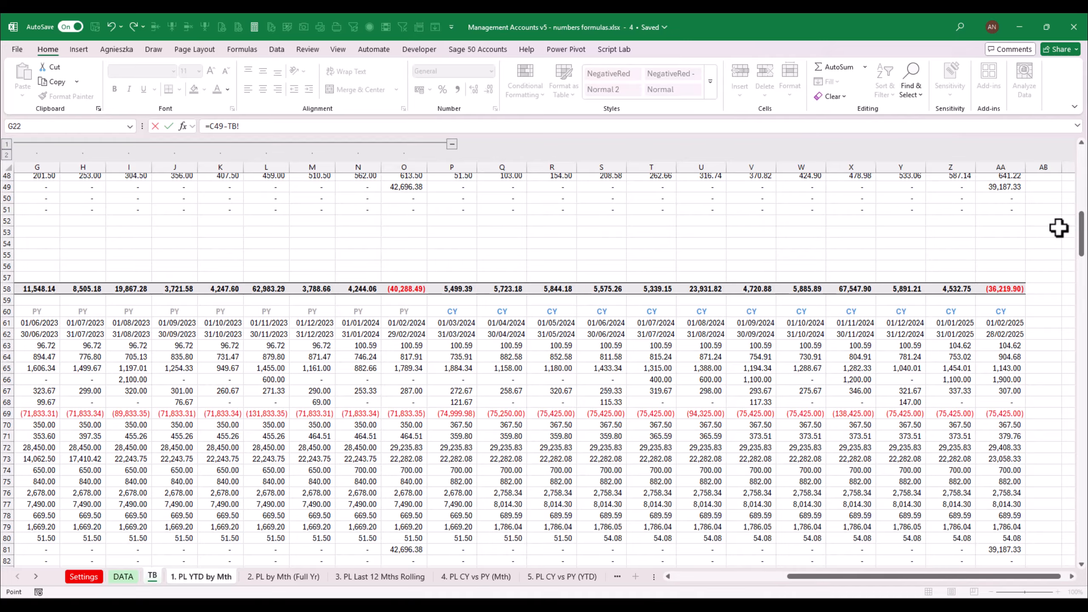
{"action": "left_click", "coordinate": [458, 290]}
{"action": "key", "text": "Return"}
- Copy the C53 check formula across D53:N53 and inspect the differences in M53 and N53
{"action": "key", "text": "ctrl+c"}
{"action": "key", "text": "Right"}
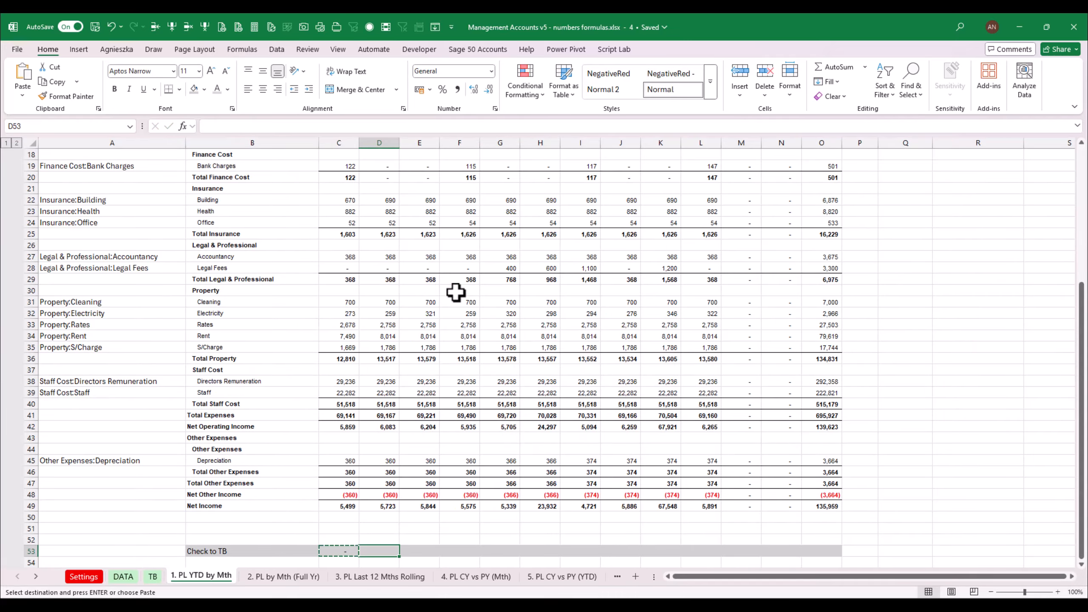
{"action": "key", "text": "shift+Right"}
{"action": "key", "text": "shift+Right"}
{"action": "key", "text": "shift+Right"}
{"action": "key", "text": "shift+Right"}
{"action": "key", "text": "shift+Right"}
{"action": "key", "text": "shift+Right"}
{"action": "key", "text": "shift+Right"}
{"action": "key", "text": "shift+Right"}
{"action": "key", "text": "shift+Right"}
{"action": "key", "text": "shift+Right"}
{"action": "key", "text": "shift+Right"}
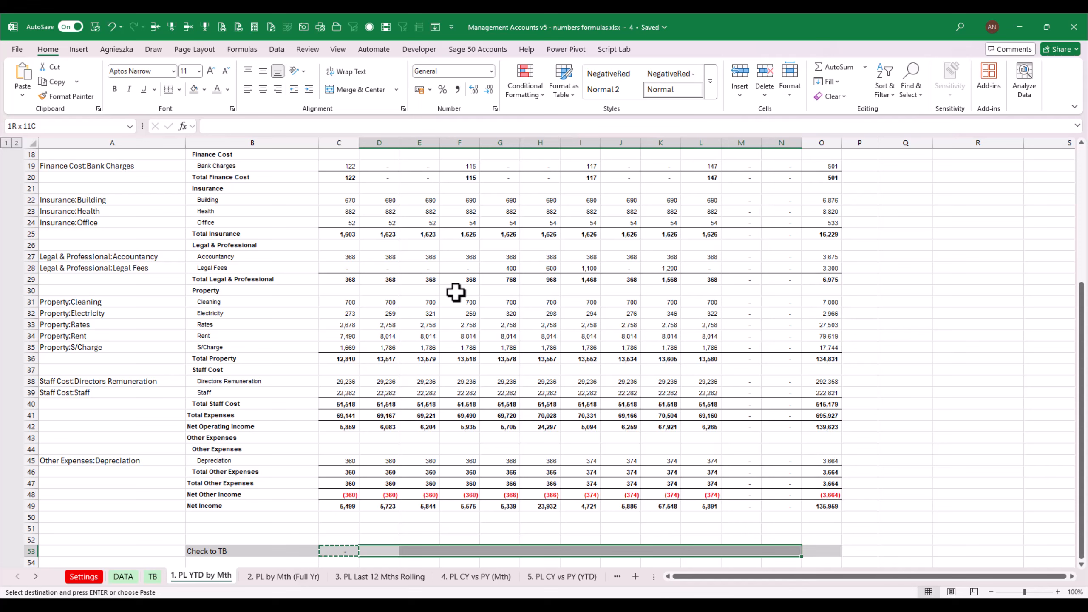
{"action": "key", "text": "Return"}
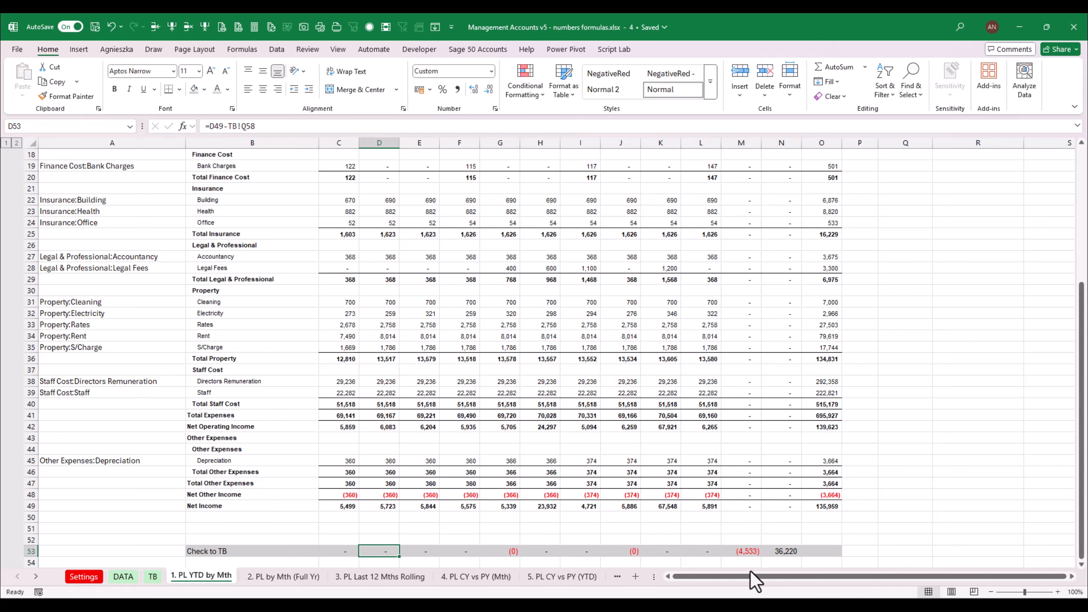
{"action": "left_click", "coordinate": [755, 550]}
{"action": "left_click", "coordinate": [786, 550]}
- Start wrapping the C53 check formula in an IF function that refers to the period number as C$6
{"action": "left_click", "coordinate": [334, 552]}
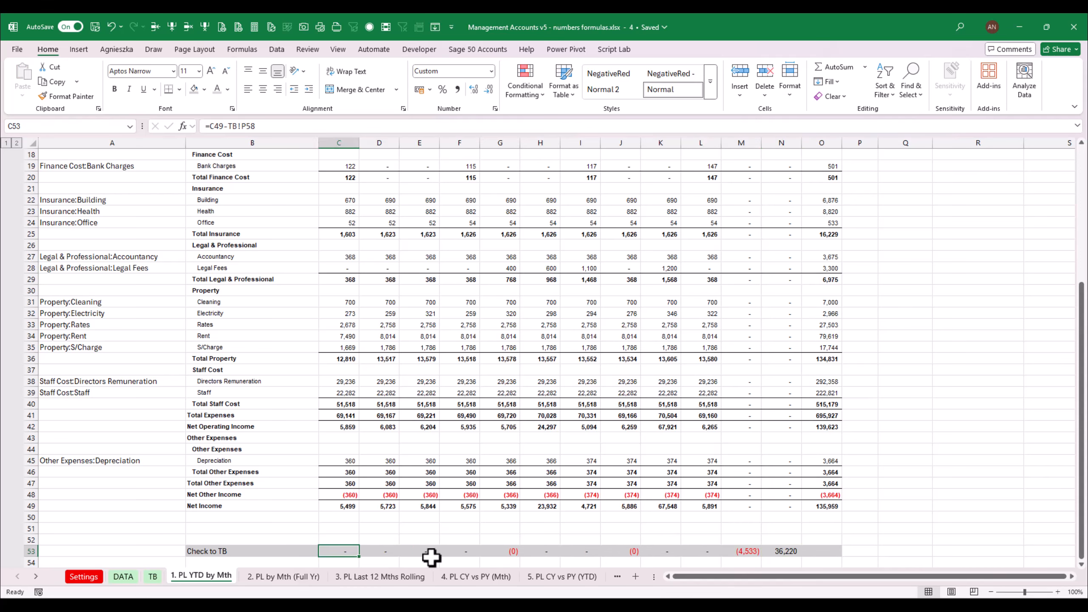
{"action": "key", "text": "F2"}
{"action": "type", "text": "if"}
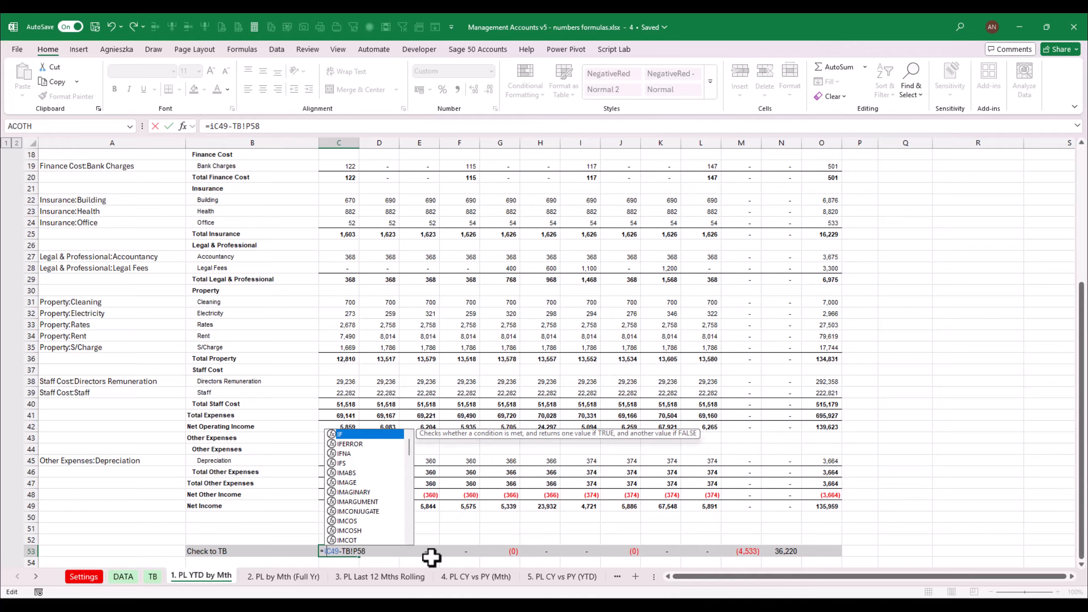
{"action": "type", "text": "("}
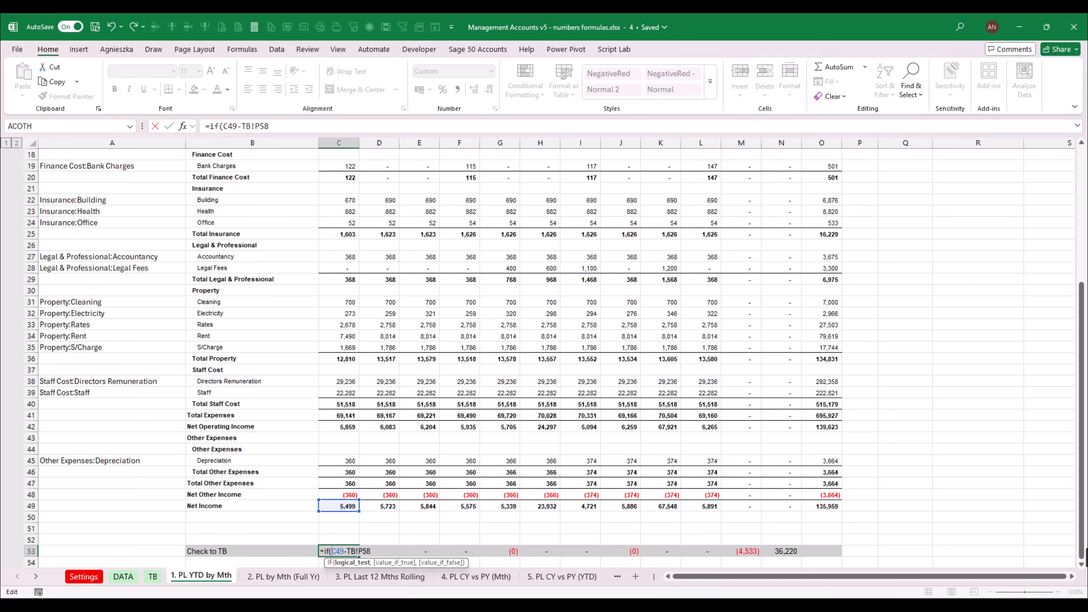
{"action": "scroll", "coordinate": [356, 219], "scroll_direction": "up", "scroll_amount": 6}
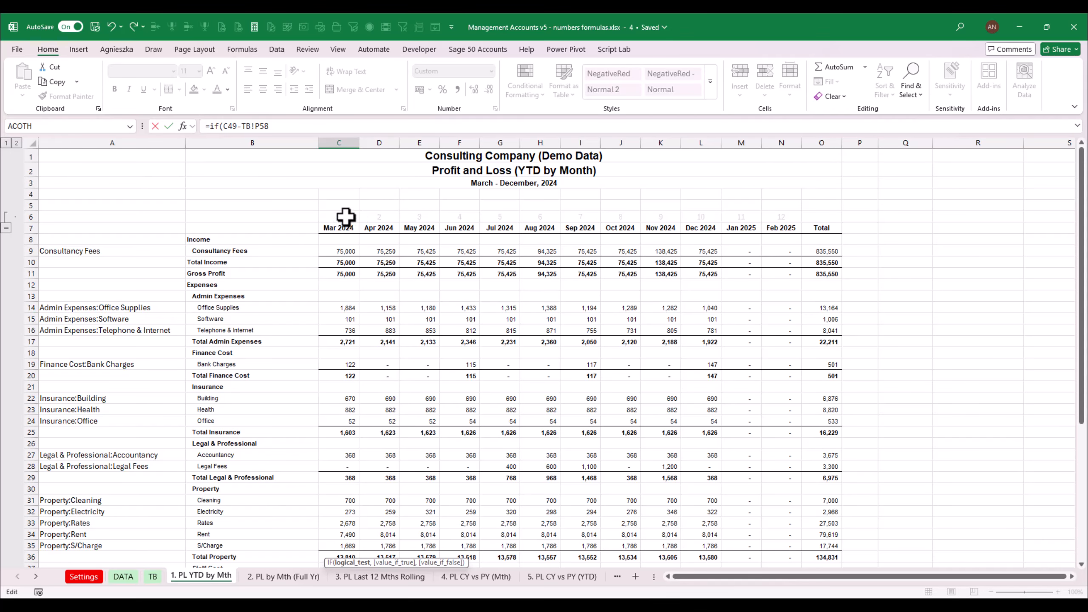
{"action": "left_click", "coordinate": [345, 217]}
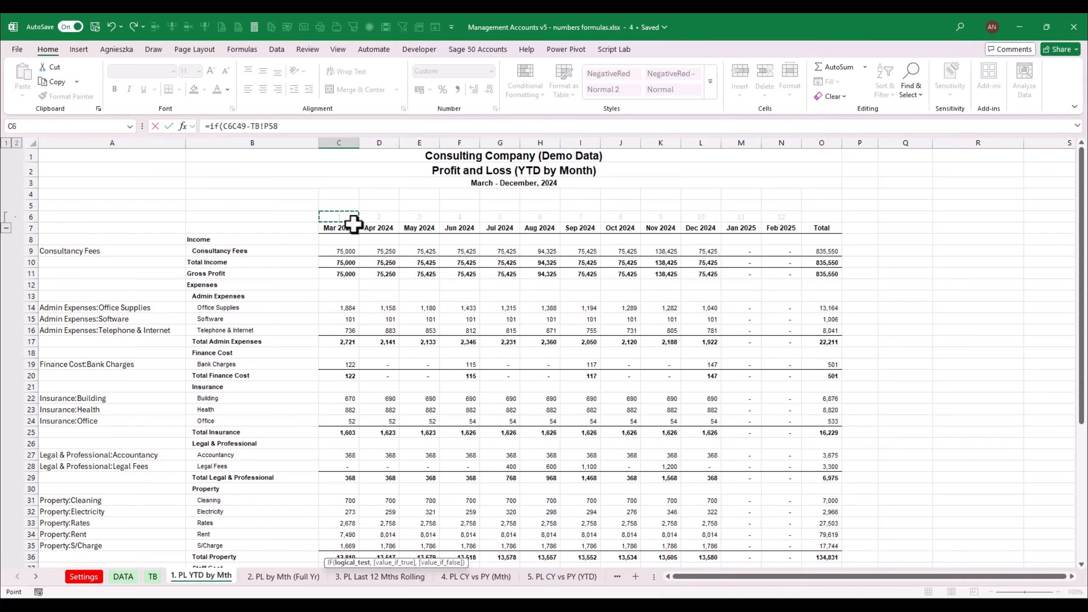
{"action": "key", "text": "F4"}
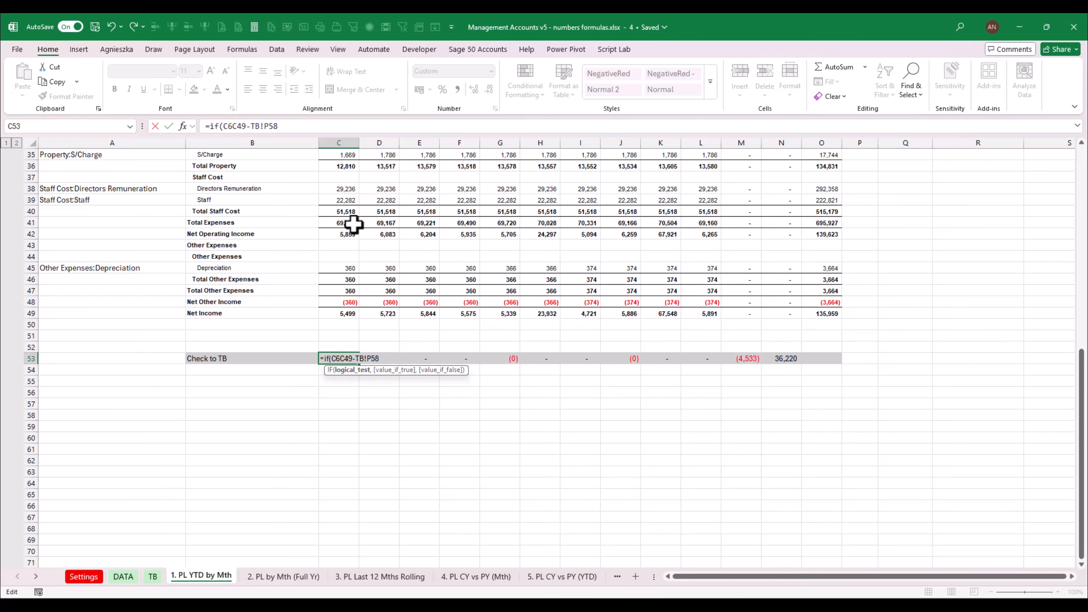
{"action": "type", "text": ","}
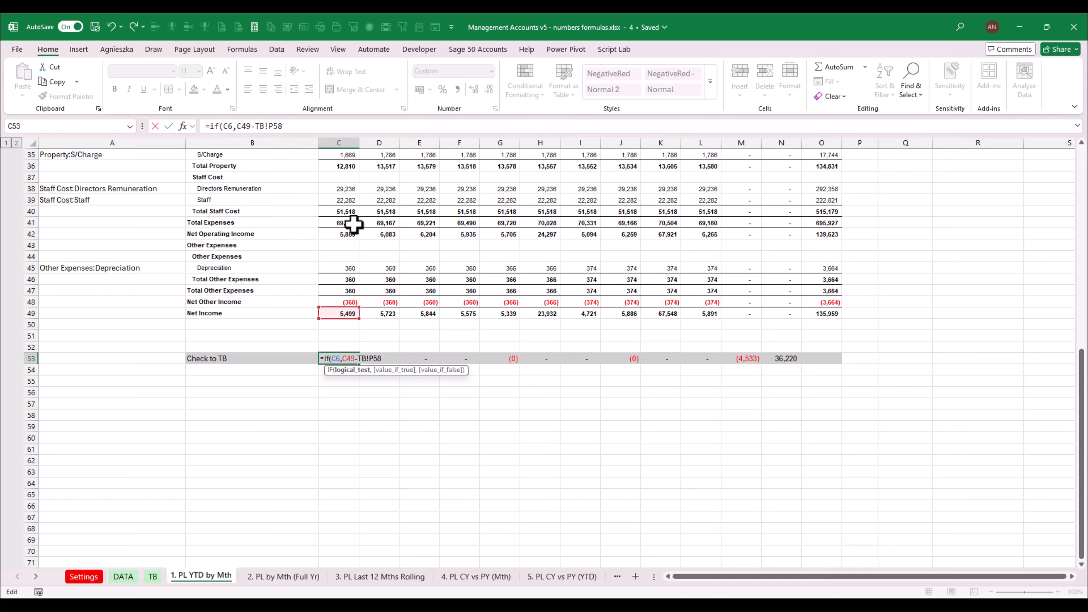
{"action": "key", "text": "F4"}
{"action": "key", "text": "F4"}
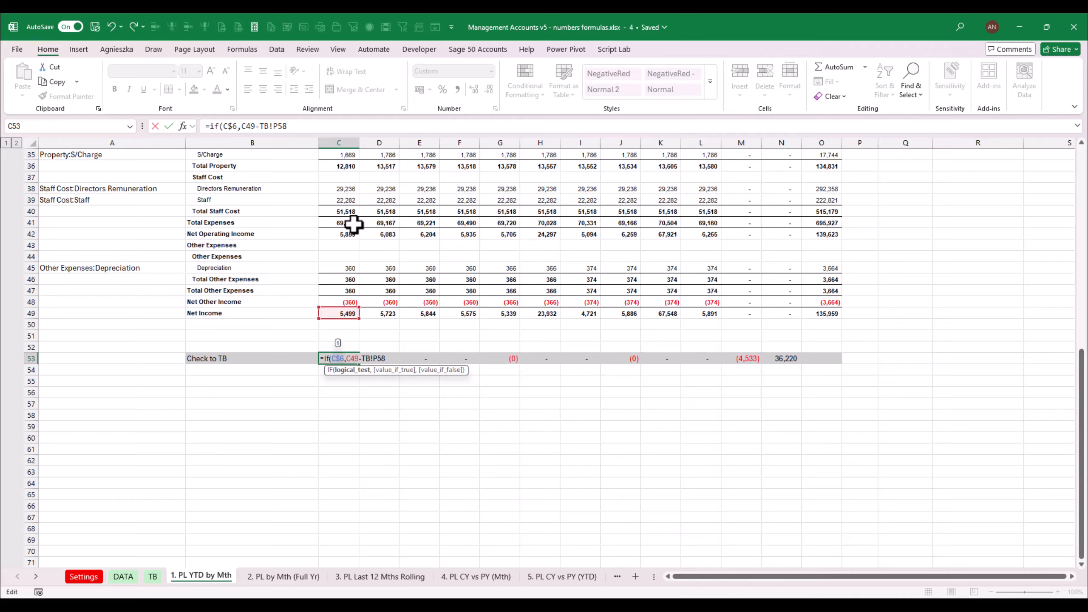
- Set the IF test in C53 to C$6>CurrentPeriod, with 0 as the value if true
{"action": "key", "text": "BackSpace"}
{"action": "key", "text": "BackSpace"}
{"action": "key", "text": "BackSpace"}
{"action": "key", "text": "BackSpace"}
{"action": "type", "text": ">c"}
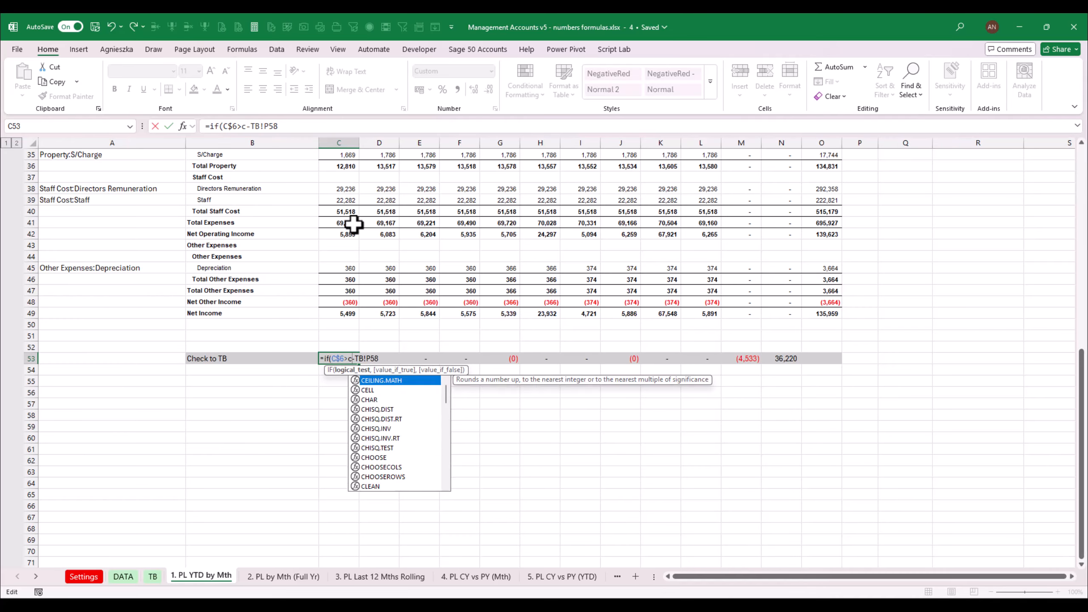
{"action": "type", "text": "urr"}
{"action": "key", "text": "Down"}
{"action": "key", "text": "Tab"}
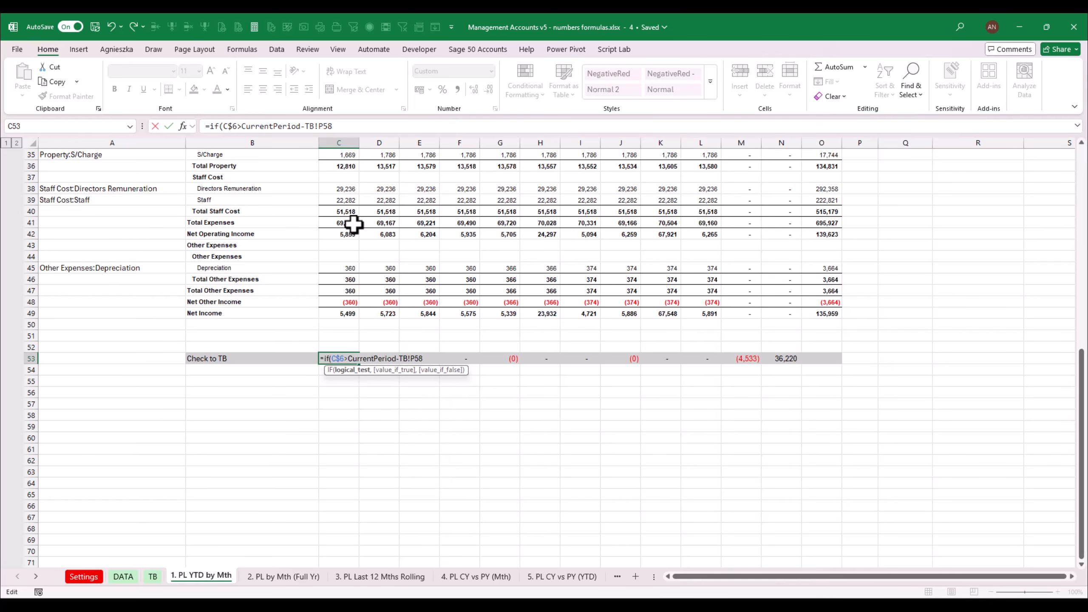
{"action": "type", "text": ",0,"}
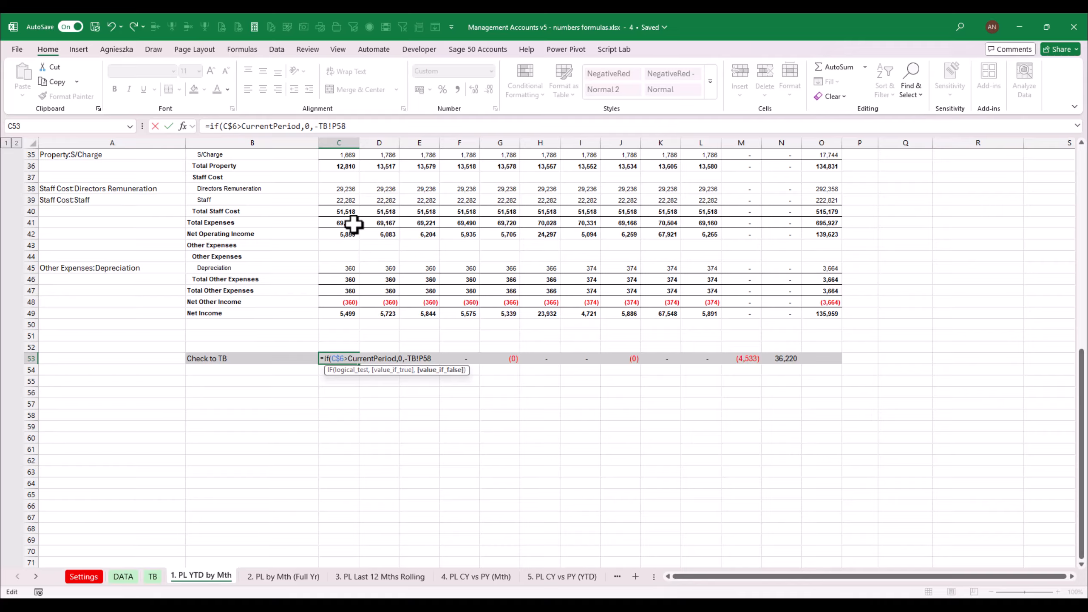
- Restore C49 as the start of the false result and complete C53 as =IF(C$6>CurrentPeriod,0,C49-TB!P58)
{"action": "left_click", "coordinate": [361, 127]}
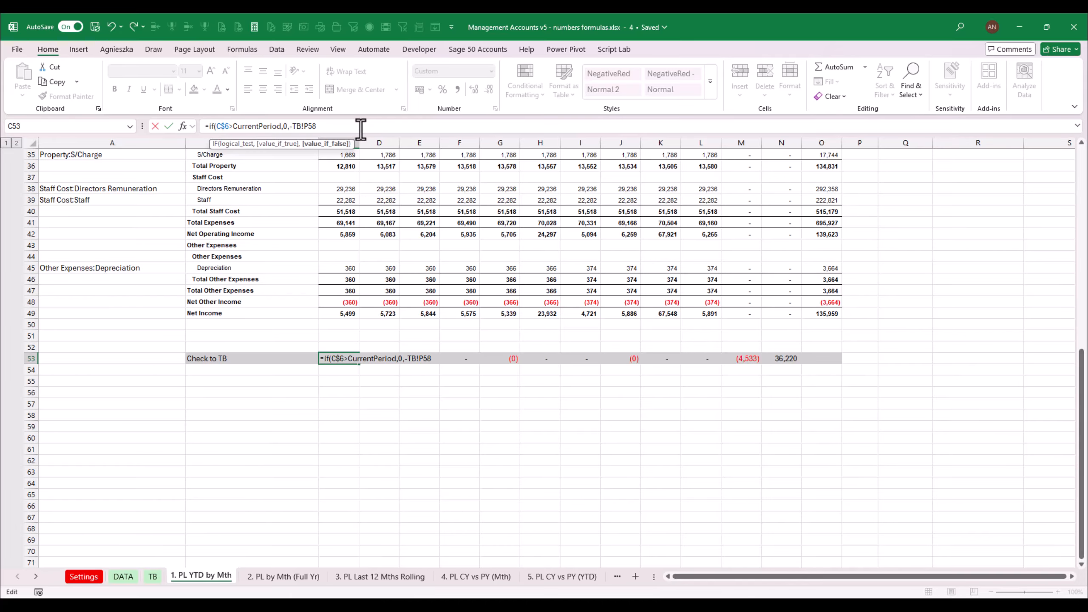
{"action": "left_click", "coordinate": [290, 125]}
{"action": "left_click", "coordinate": [336, 309]}
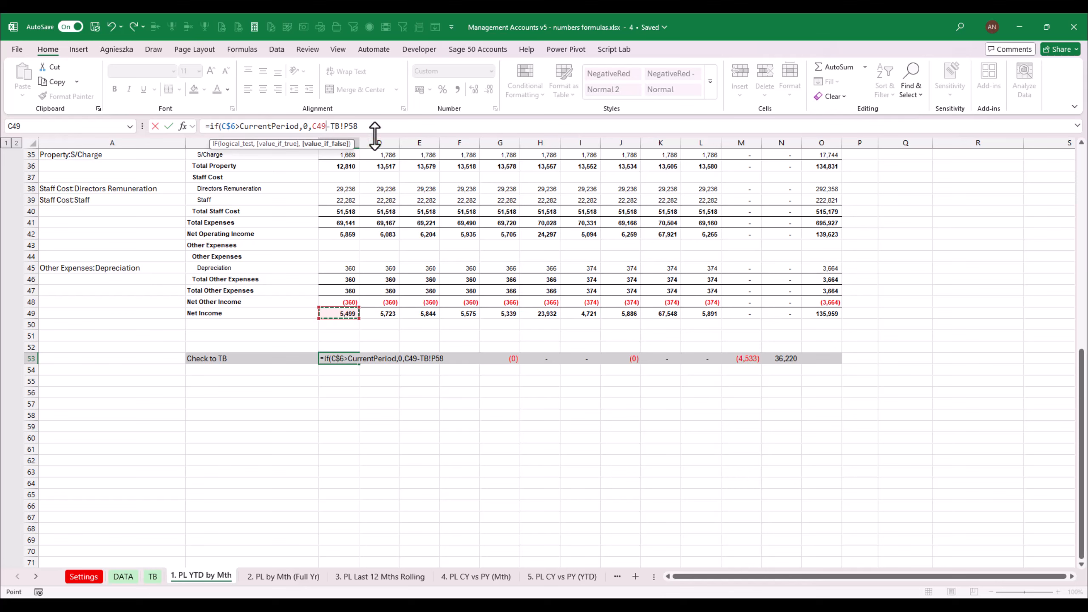
{"action": "key", "text": "ctrl+Return"}
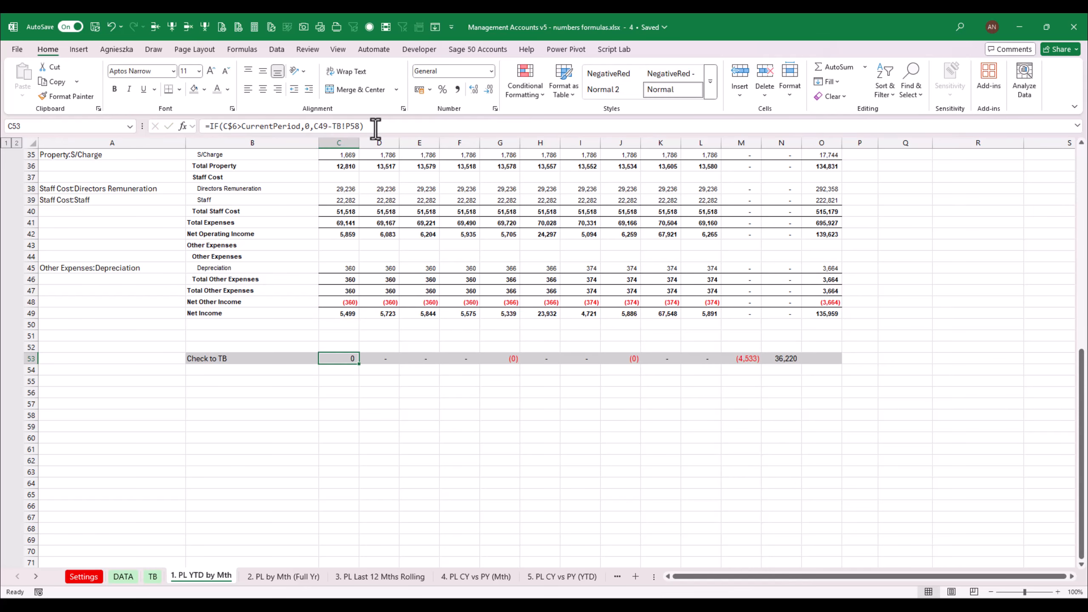
- Copy the IF check formula from C53 across the remaining months, D53:N53
{"action": "key", "text": "ctrl+c"}
{"action": "key", "text": "Right"}
{"action": "key", "text": "shift+Right"}
{"action": "key", "text": "shift+Right"}
{"action": "key", "text": "shift+Right"}
{"action": "key", "text": "shift+Right"}
{"action": "key", "text": "shift+Right"}
{"action": "key", "text": "shift+Right"}
{"action": "key", "text": "shift+Right"}
{"action": "key", "text": "shift+Right"}
{"action": "key", "text": "shift+Right"}
{"action": "key", "text": "shift+Right"}
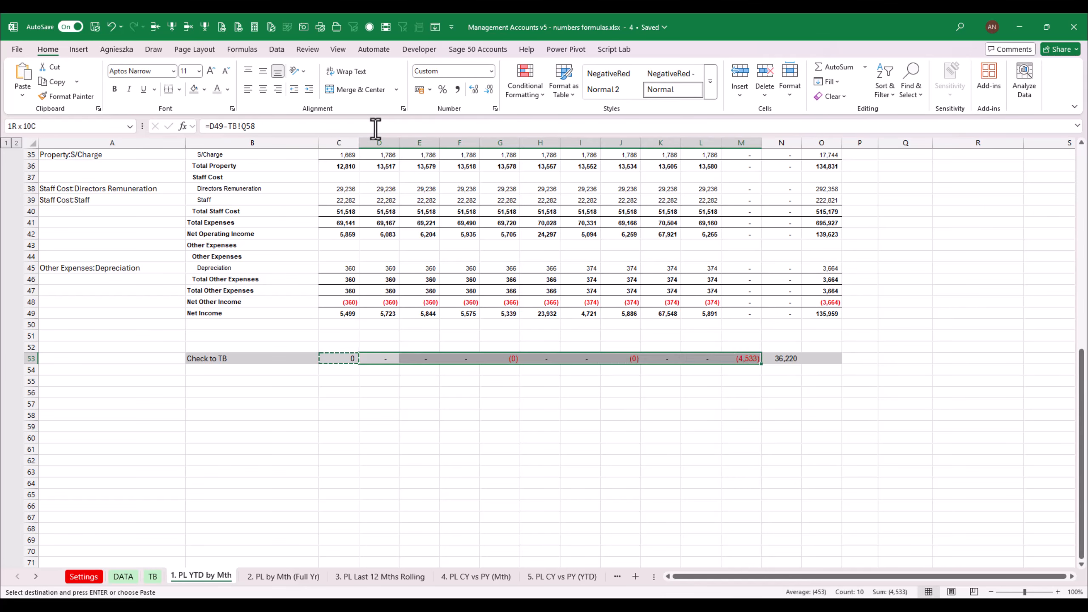
{"action": "key", "text": "Return"}
- Examine the copied check formulas and their small differences in D53, E53 and G53
{"action": "key", "text": "Left"}
{"action": "key", "text": "Right"}
{"action": "key", "text": "Right"}
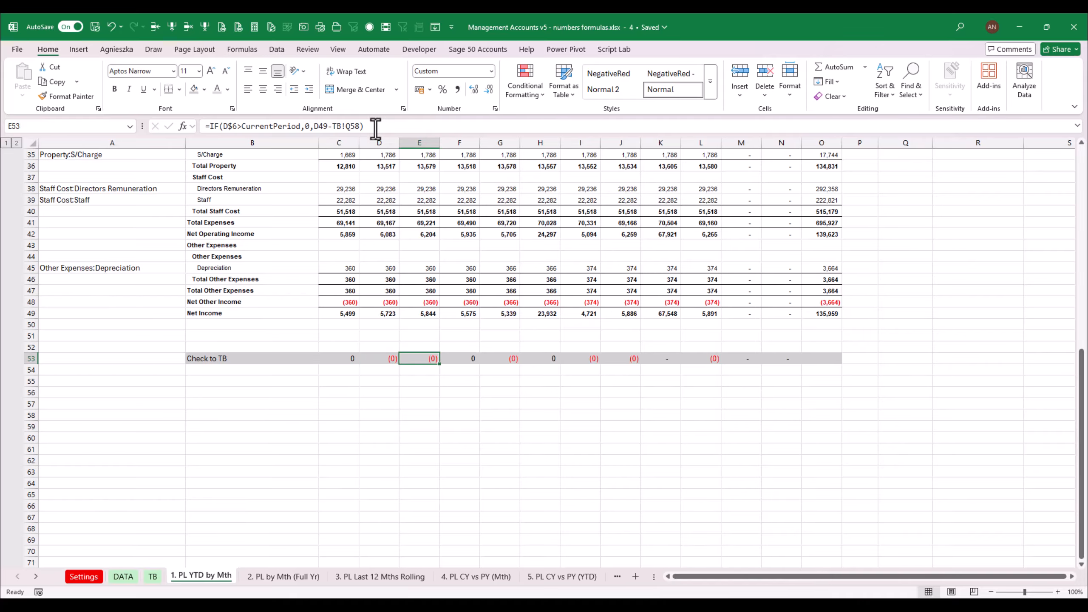
{"action": "key", "text": "Left"}
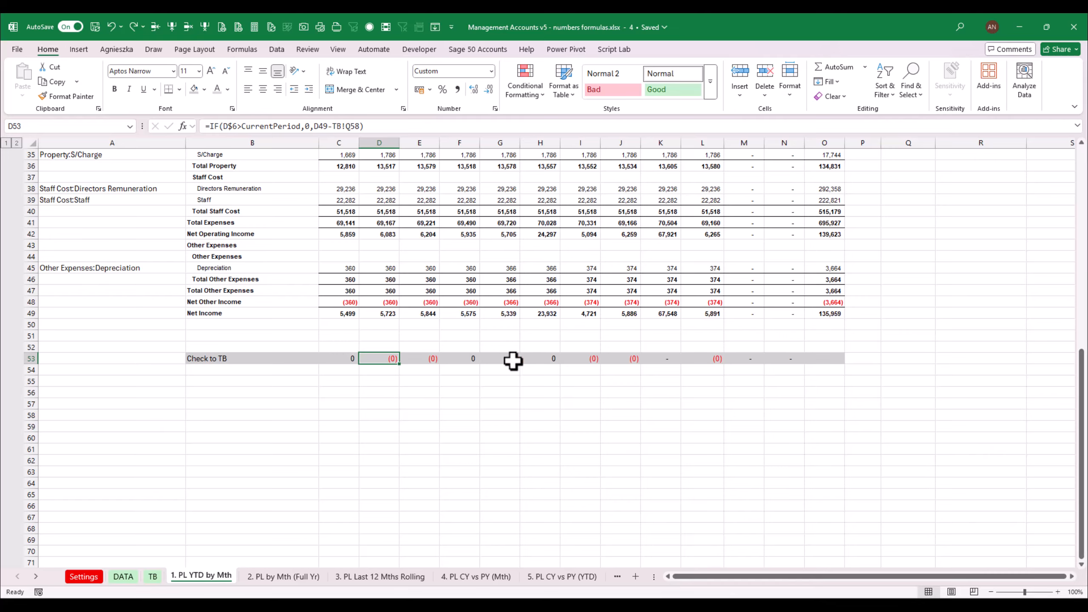
{"action": "left_click", "coordinate": [501, 358]}
- Wrap the C53 check formula in ROUND with 0 digits: =ROUND(IF(C$6>CurrentPeriod,0,C49-TB!P58),0)
{"action": "left_click", "coordinate": [342, 357]}
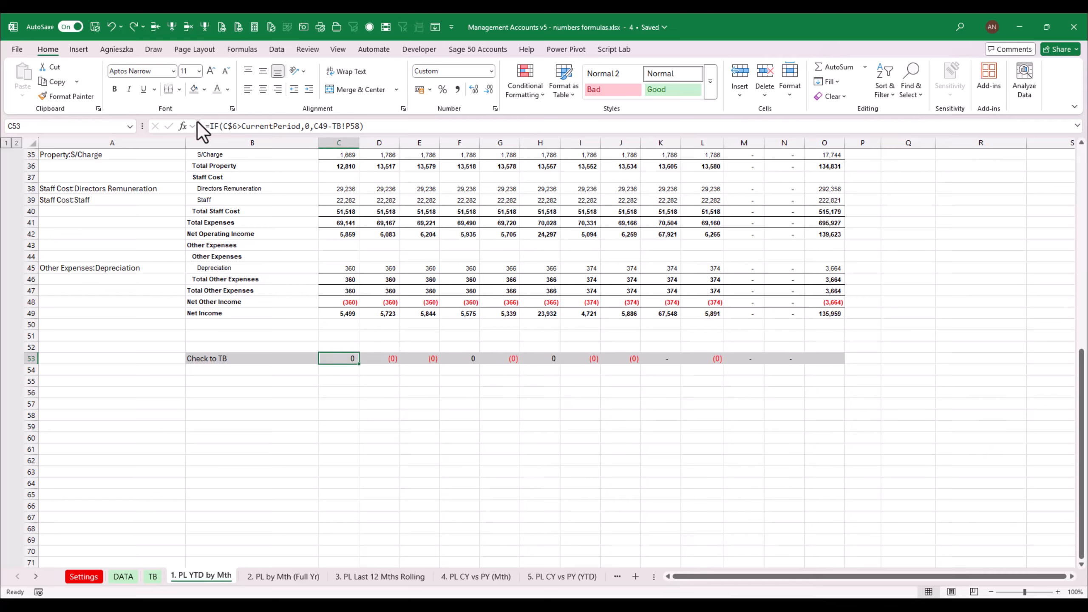
{"action": "left_click", "coordinate": [210, 125]}
{"action": "type", "text": "round("}
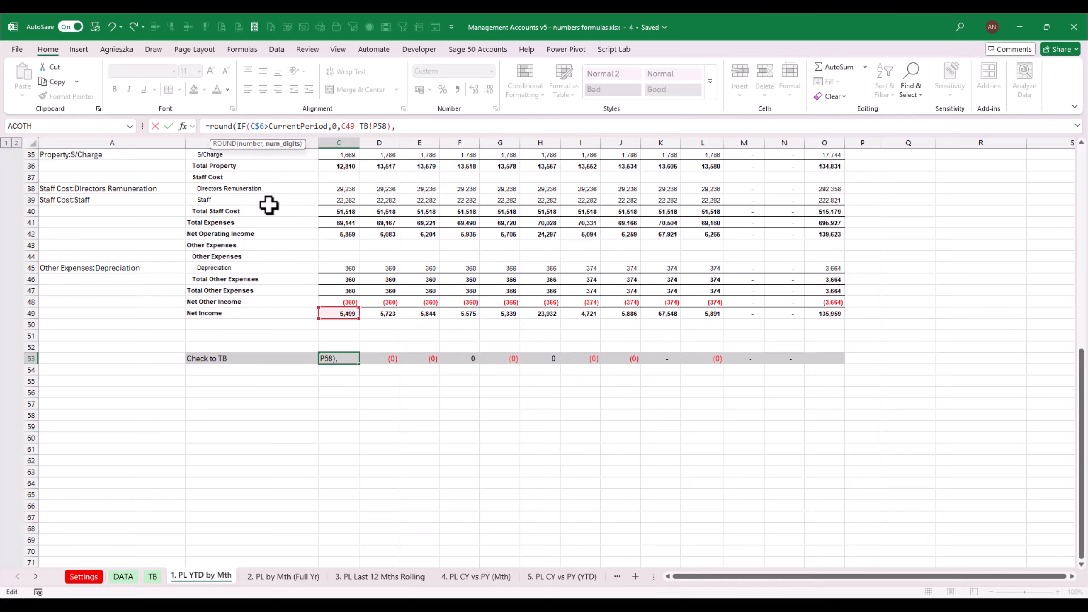
{"action": "type", "text": "0)"}
{"action": "key", "text": "Return"}
- Copy the rounded check formula from C53 across the remaining months, D53:N53
{"action": "key", "text": "Up"}
{"action": "key", "text": "ctrl+c"}
{"action": "key", "text": "Right"}
{"action": "key", "text": "shift+Right"}
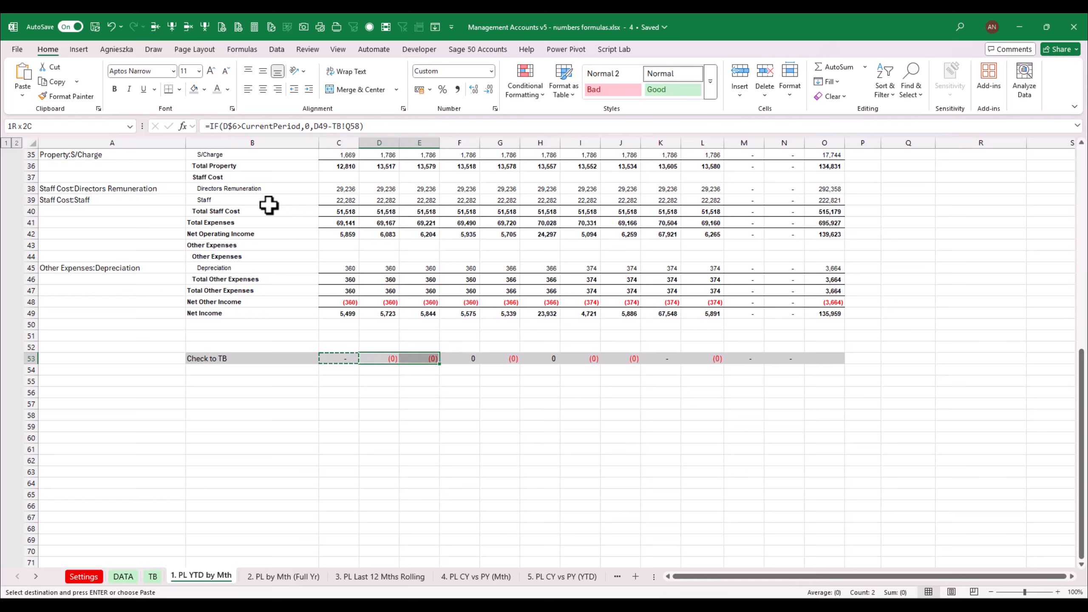
{"action": "key", "text": "shift+Right"}
{"action": "key", "text": "shift+Right"}
{"action": "key", "text": "shift+Right"}
{"action": "key", "text": "shift+Right"}
{"action": "key", "text": "shift+Right"}
{"action": "key", "text": "shift+Right"}
{"action": "key", "text": "shift+Right"}
{"action": "key", "text": "shift+Right"}
{"action": "key", "text": "shift+Right"}
{"action": "key", "text": "Return"}
- Examine the rounded check formulas and their results across the Check to TB row
{"action": "key", "text": "Right"}
{"action": "key", "text": "Right"}
{"action": "key", "text": "Right"}
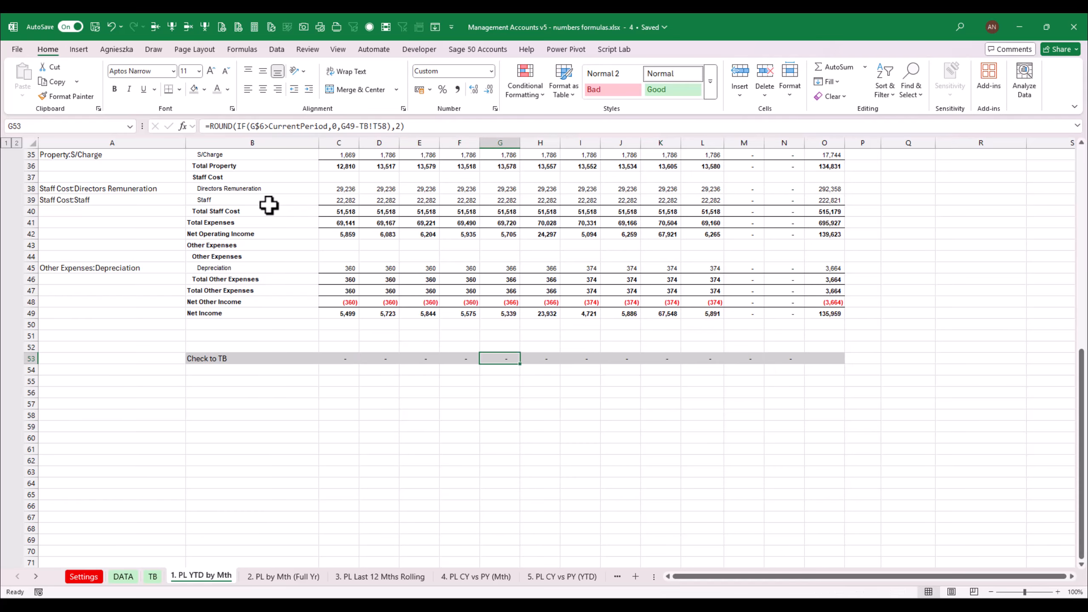
{"action": "key", "text": "Right"}
{"action": "key", "text": "Right"}
{"action": "key", "text": "Right"}
{"action": "key", "text": "shift+Right"}
{"action": "key", "text": "shift+Right"}
{"action": "key", "text": "shift+Right"}
{"action": "key", "text": "shift+Right"}
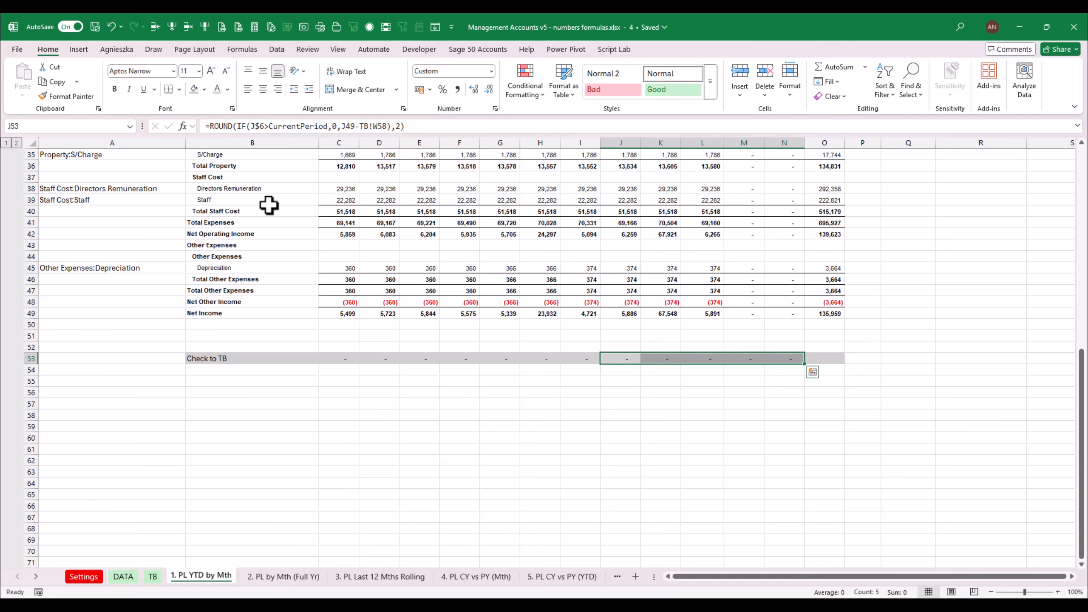
{"action": "left_click", "coordinate": [356, 391]}
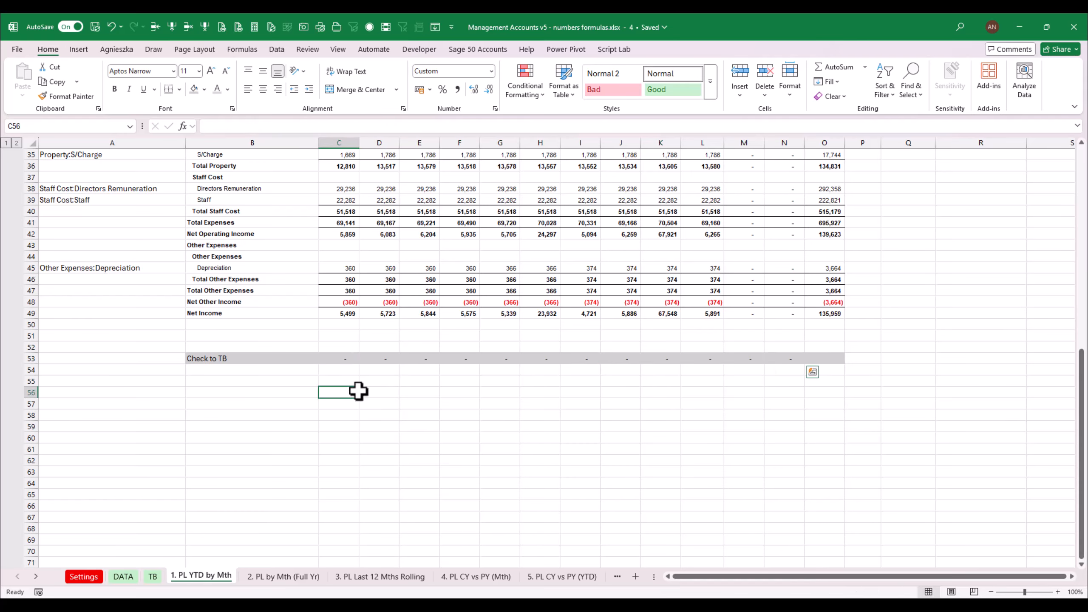
- Open the data validation settings for the Current Month cell B2 on the Settings sheet
{"action": "left_click_drag", "start_coordinate": [1082, 414], "coordinate": [1049, 191]}
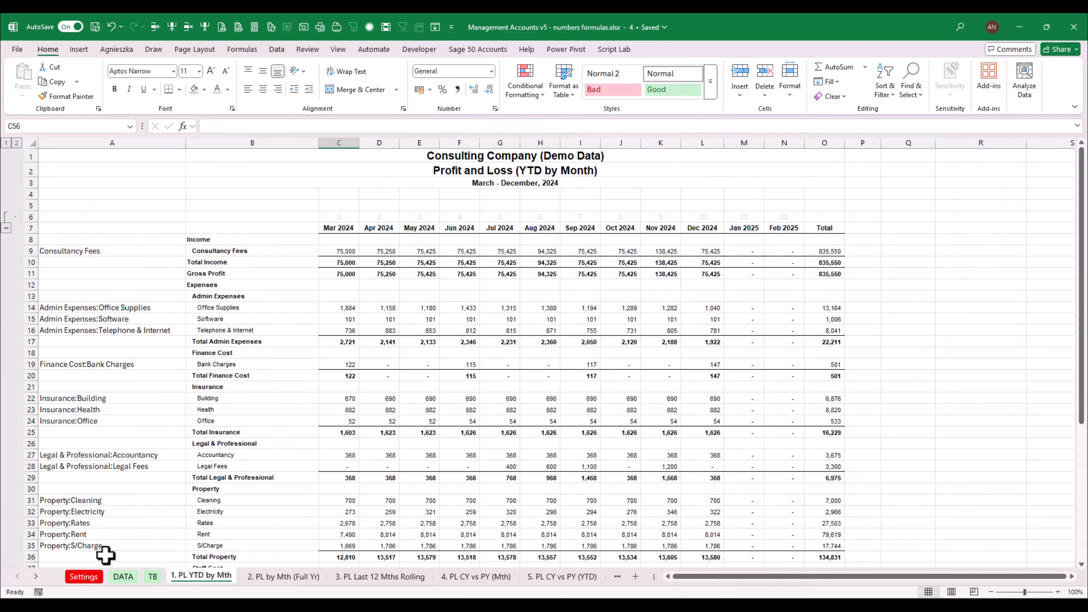
{"action": "left_click", "coordinate": [122, 577]}
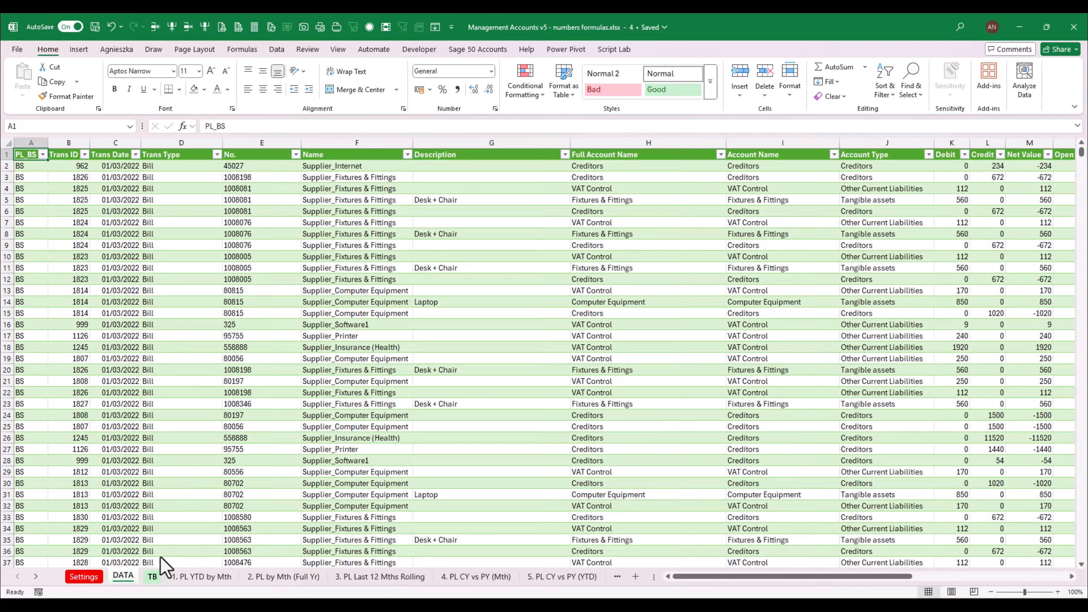
{"action": "left_click", "coordinate": [84, 576]}
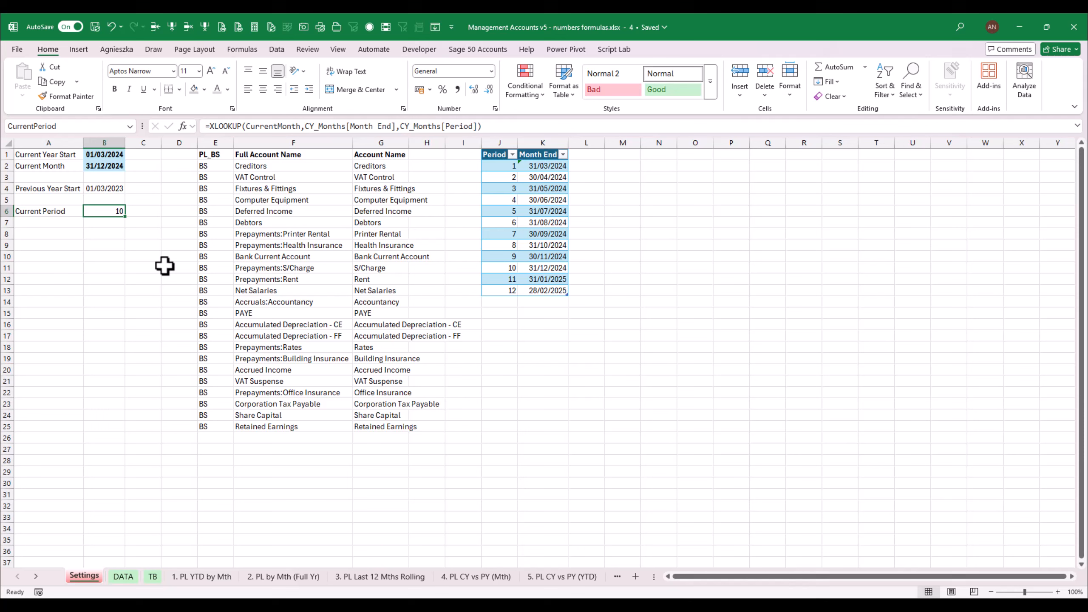
{"action": "left_click", "coordinate": [107, 166]}
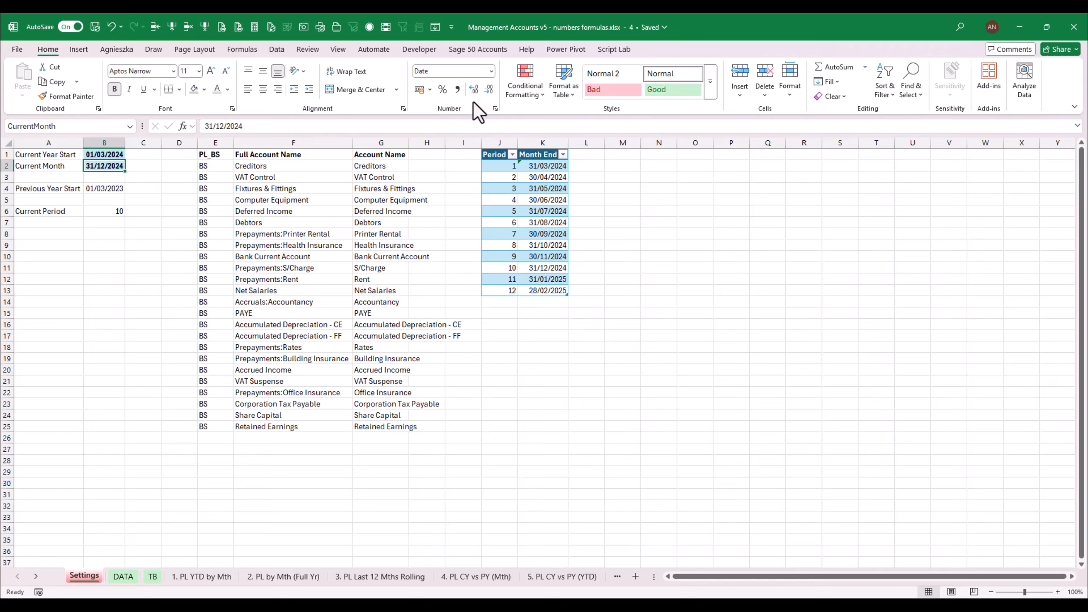
{"action": "left_click", "coordinate": [279, 49]}
{"action": "left_click", "coordinate": [668, 97]}
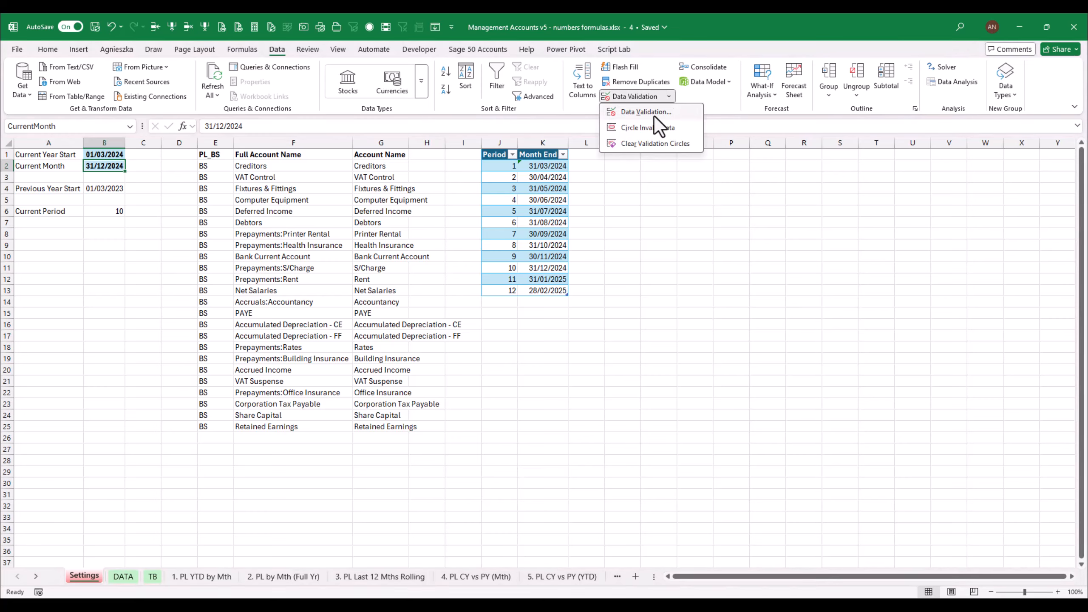
{"action": "left_click", "coordinate": [646, 112]}
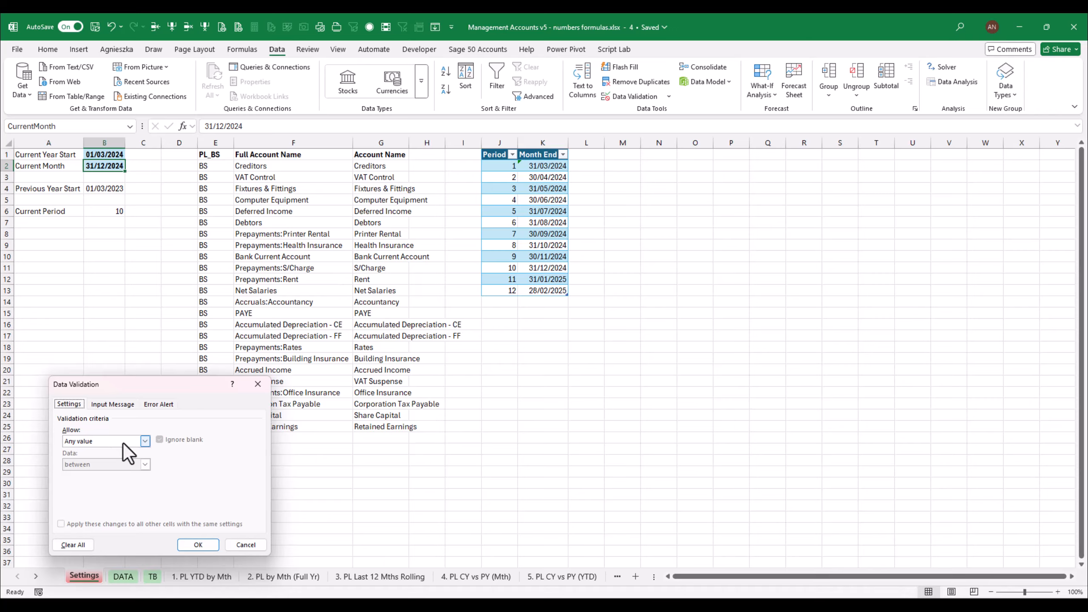
{"action": "left_click", "coordinate": [145, 441]}
{"action": "left_click", "coordinate": [92, 480]}
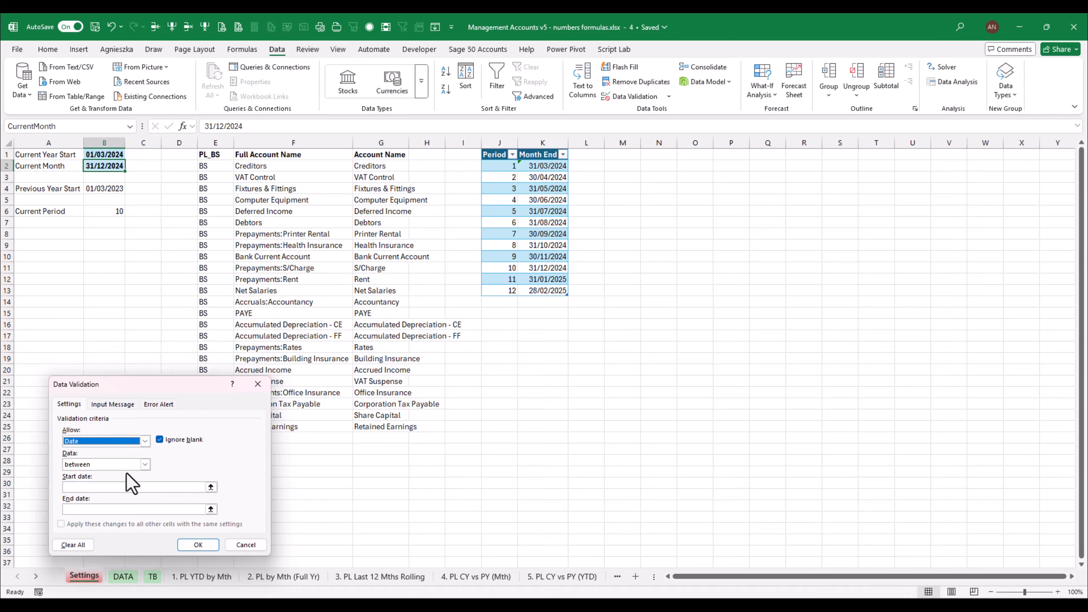
{"action": "left_click", "coordinate": [210, 487]}
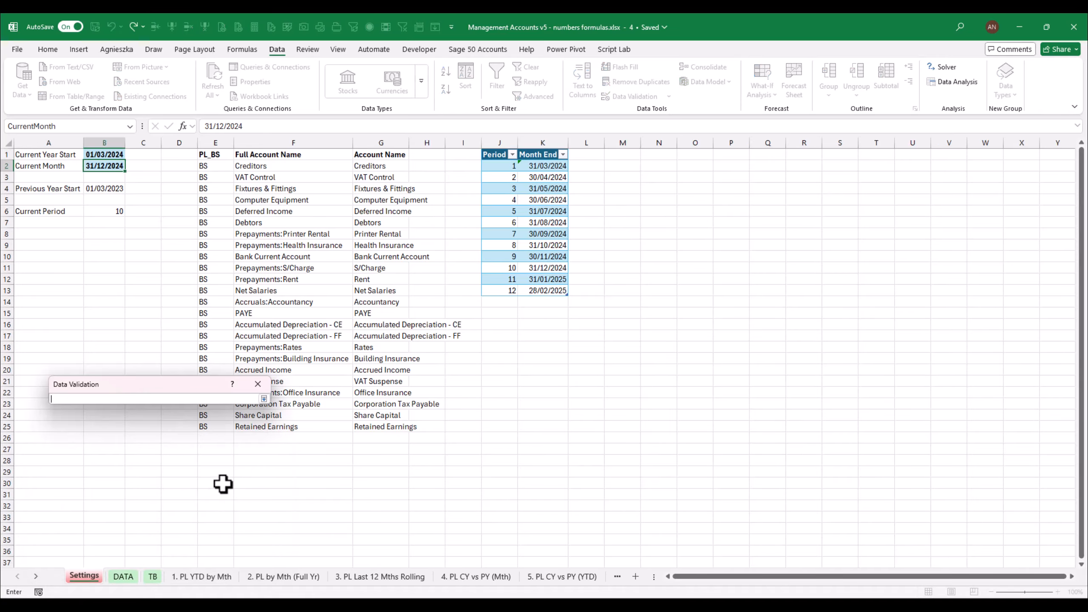
{"action": "left_click", "coordinate": [264, 399]}
{"action": "left_click", "coordinate": [145, 464]}
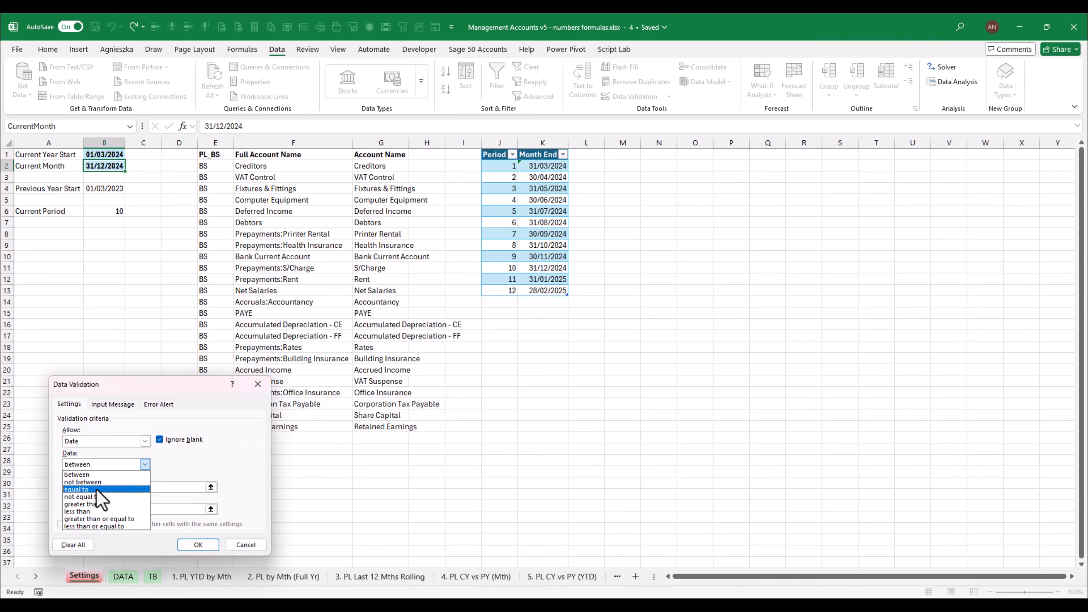
{"action": "left_click", "coordinate": [105, 441]}
- Restrict Current Month to a list of values sourced from the Month End dates, =$K$2:$K$13
{"action": "left_click", "coordinate": [108, 441]}
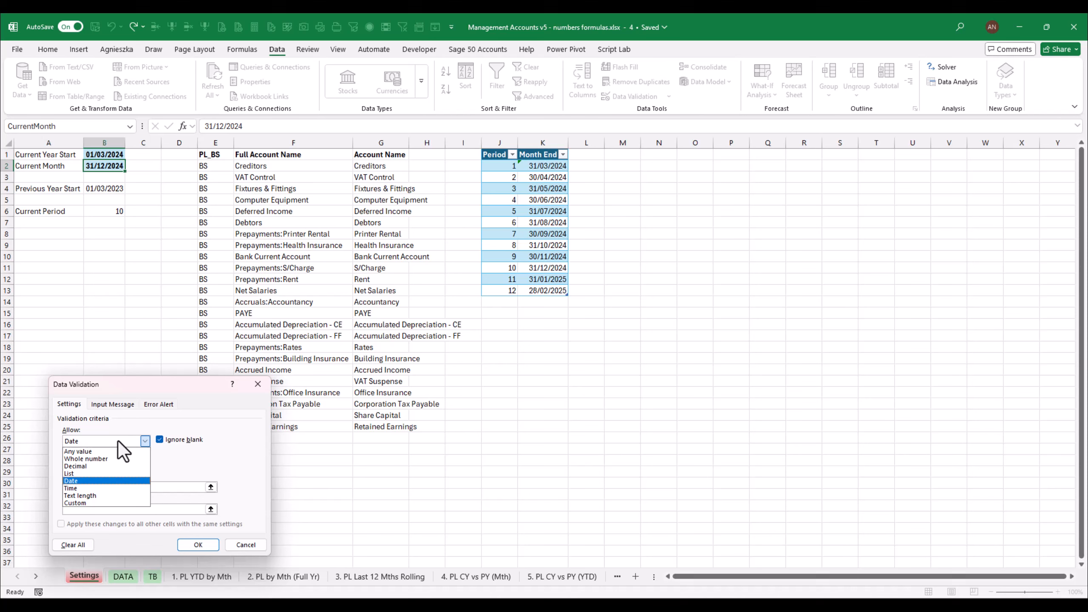
{"action": "left_click", "coordinate": [81, 473]}
{"action": "left_click", "coordinate": [210, 509]}
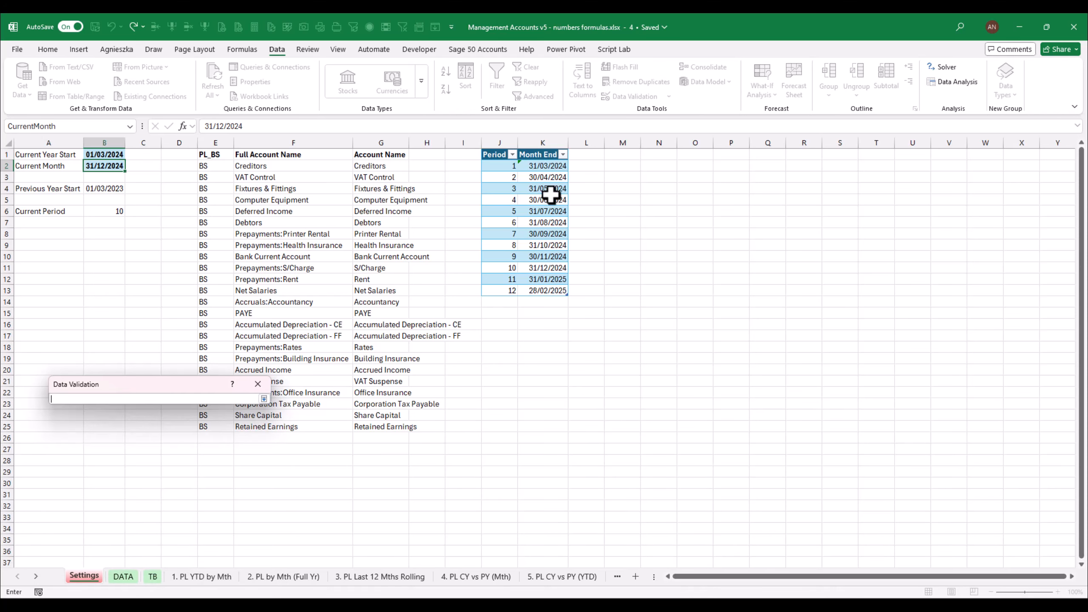
{"action": "left_click", "coordinate": [539, 146]}
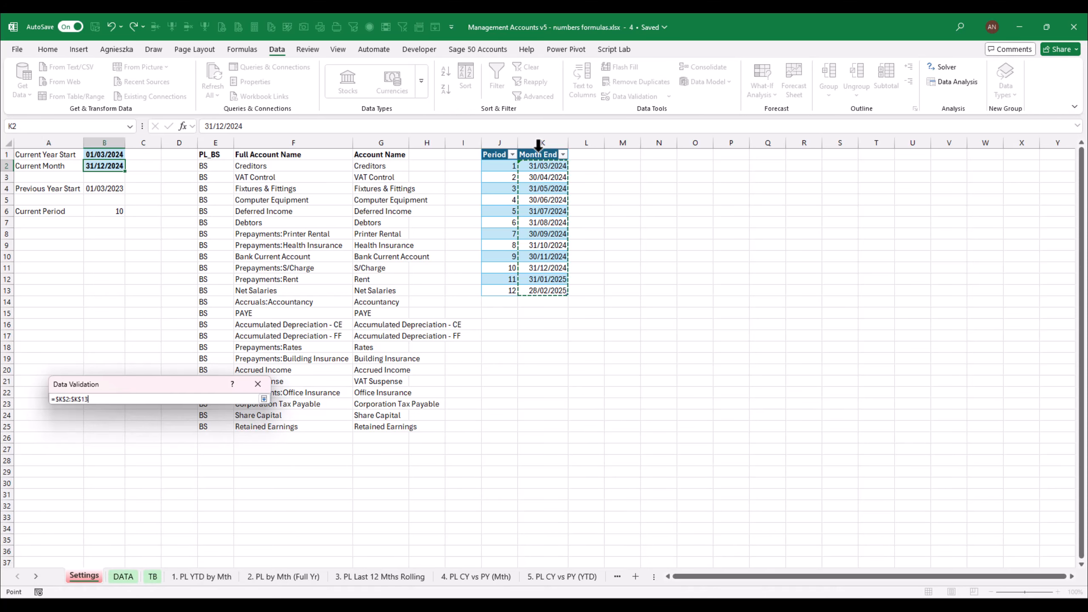
{"action": "key", "text": "Return"}
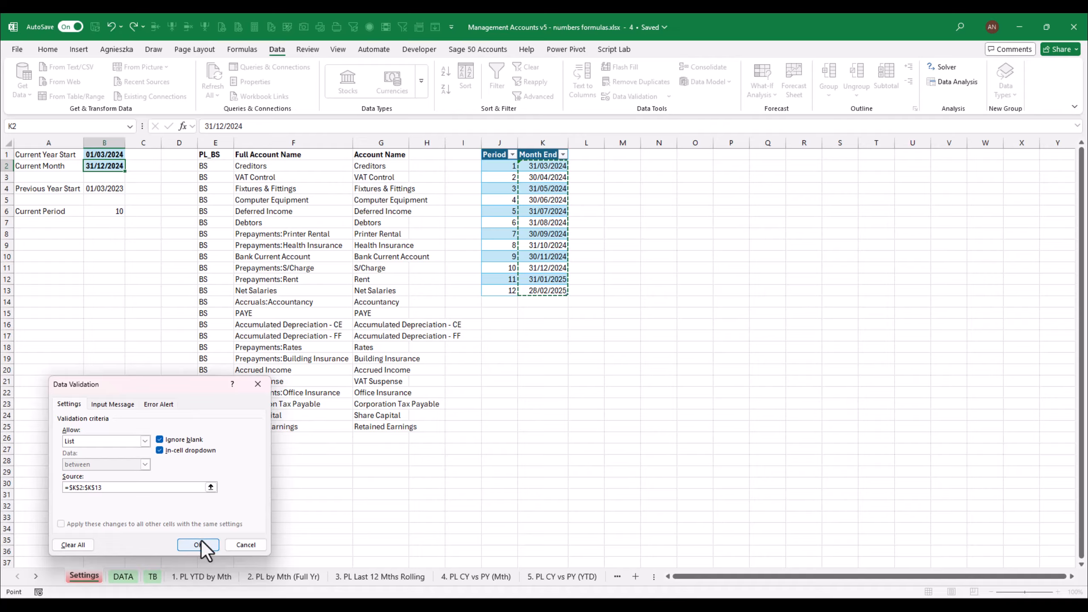
{"action": "left_click", "coordinate": [200, 544]}
- Choose 31/01/2025 as the Current Month in B2 from its list of month ends
{"action": "left_click", "coordinate": [130, 168]}
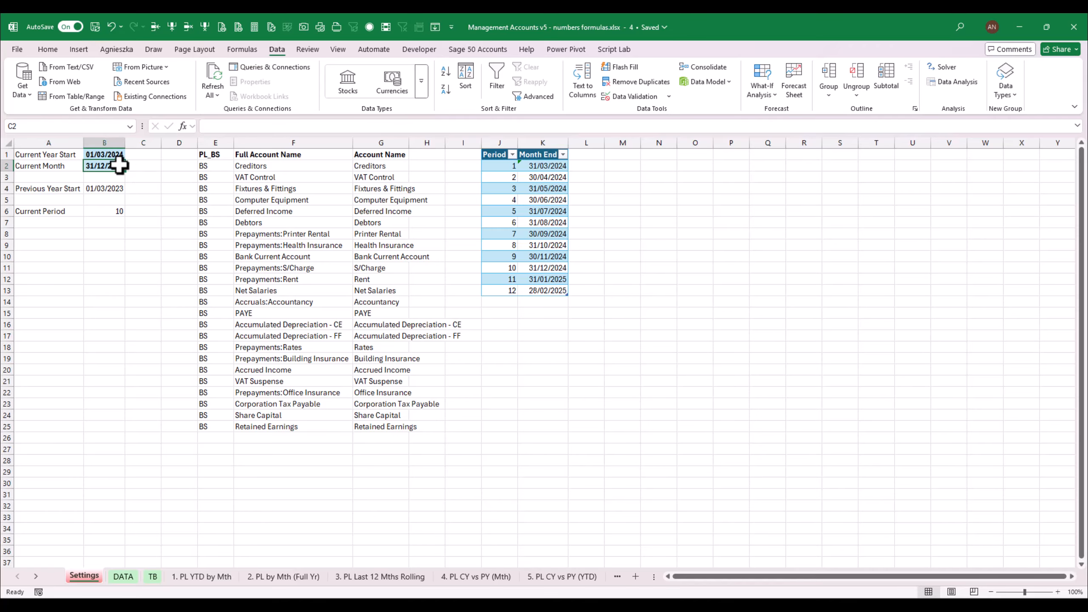
{"action": "left_click", "coordinate": [129, 165]}
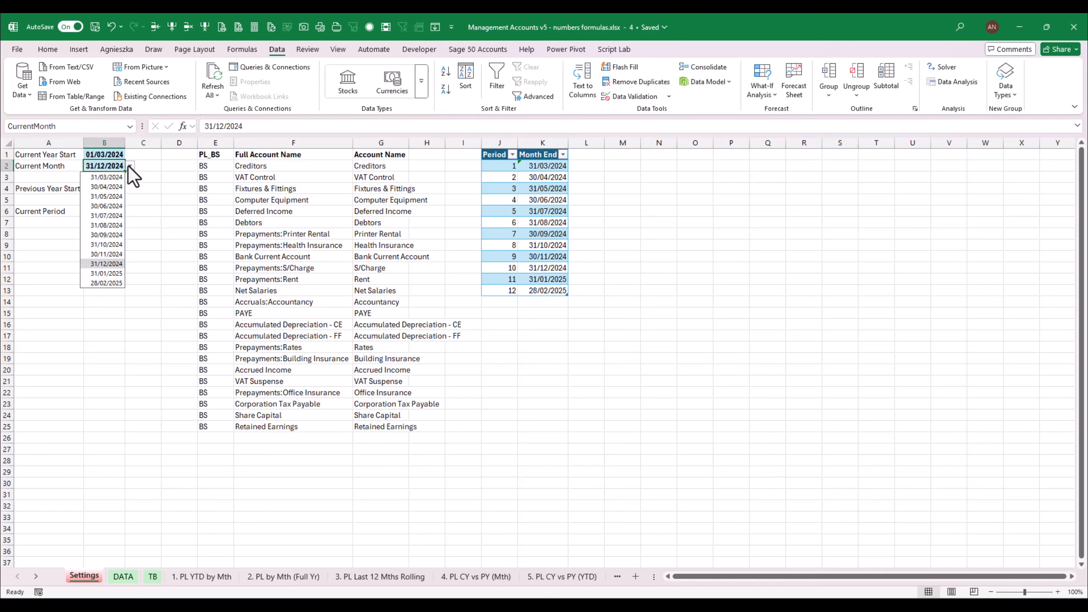
{"action": "left_click", "coordinate": [98, 274]}
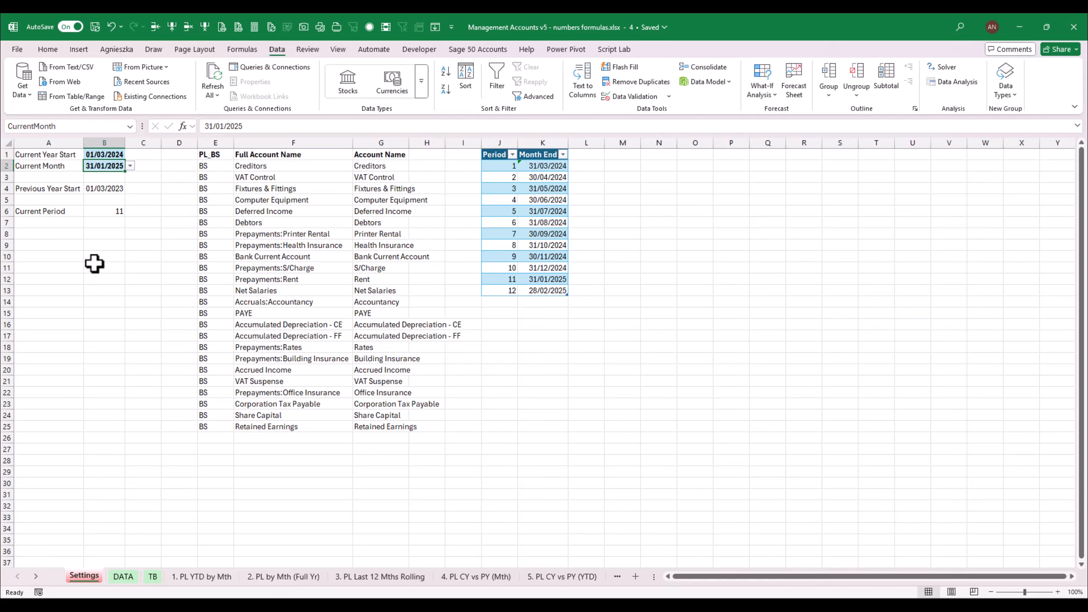
- Check the Current Period, then review the YTD report's total Net Income and January 2025 Legal Fees formula
{"action": "left_click", "coordinate": [104, 210]}
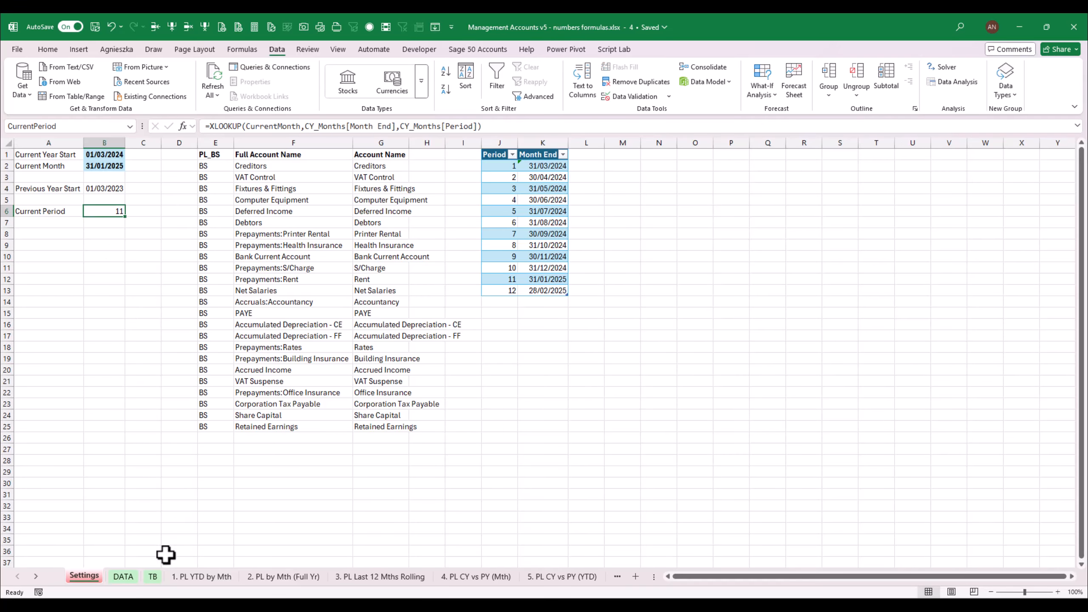
{"action": "left_click", "coordinate": [151, 577]}
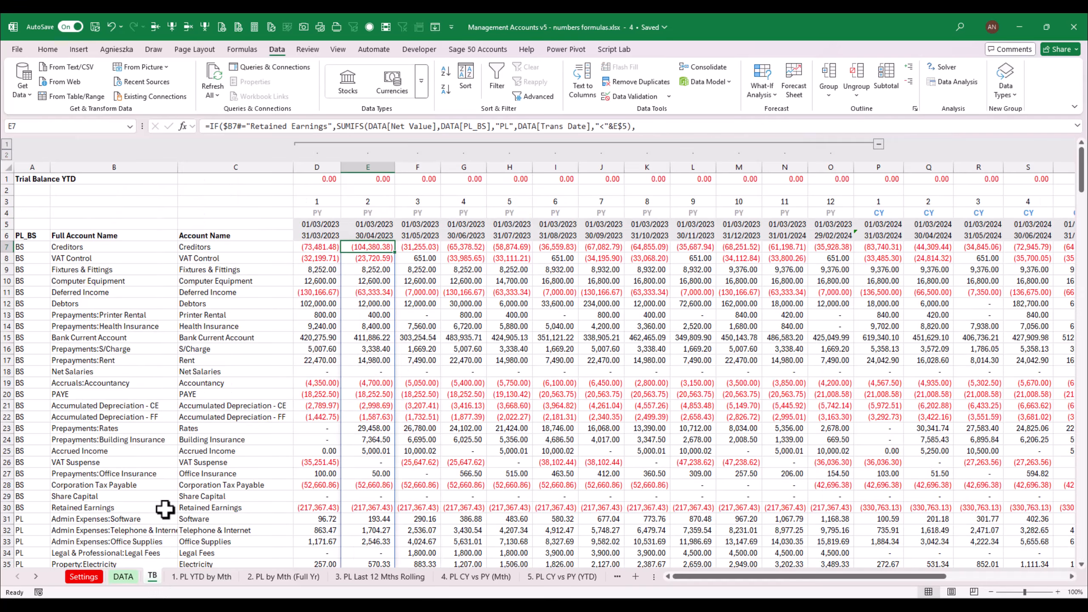
{"action": "left_click", "coordinate": [210, 578]}
{"action": "left_click_drag", "start_coordinate": [1083, 201], "coordinate": [1084, 355]}
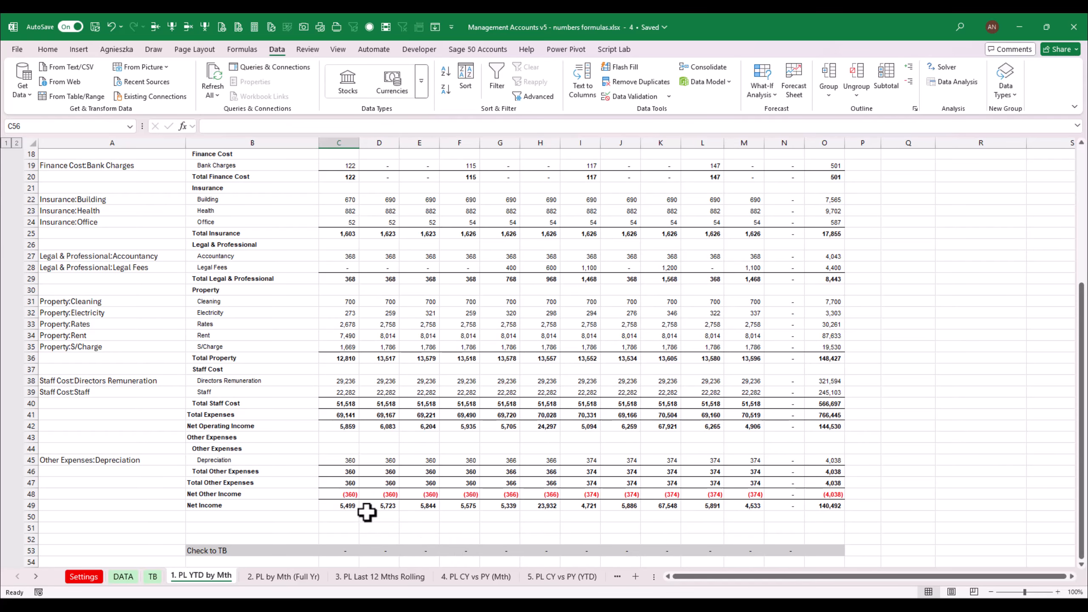
{"action": "left_click", "coordinate": [824, 505]}
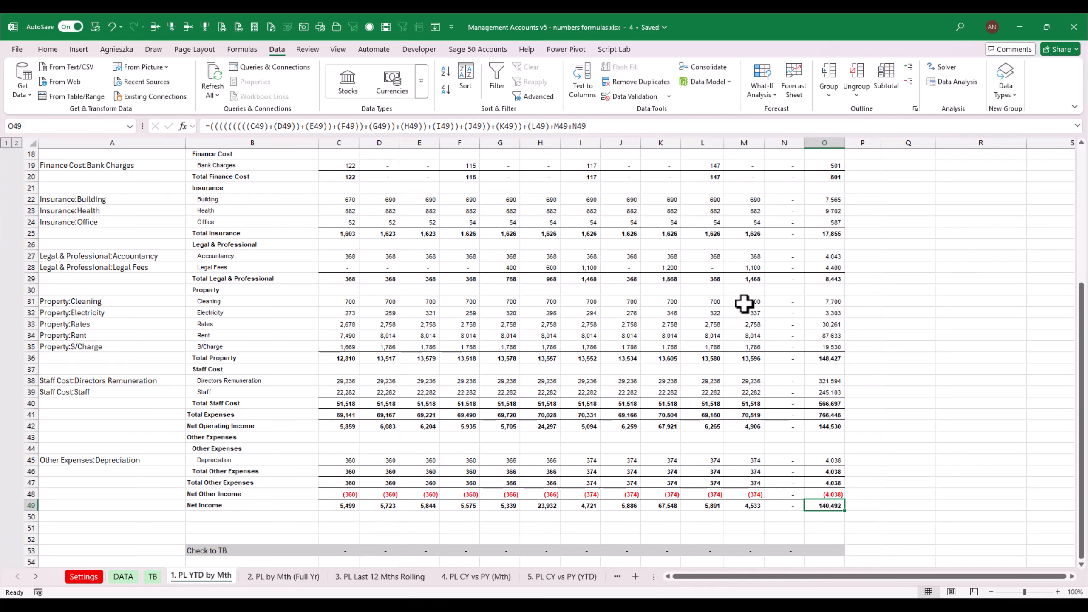
{"action": "left_click", "coordinate": [754, 267]}
{"action": "left_click_drag", "start_coordinate": [1082, 377], "coordinate": [1083, 220]}
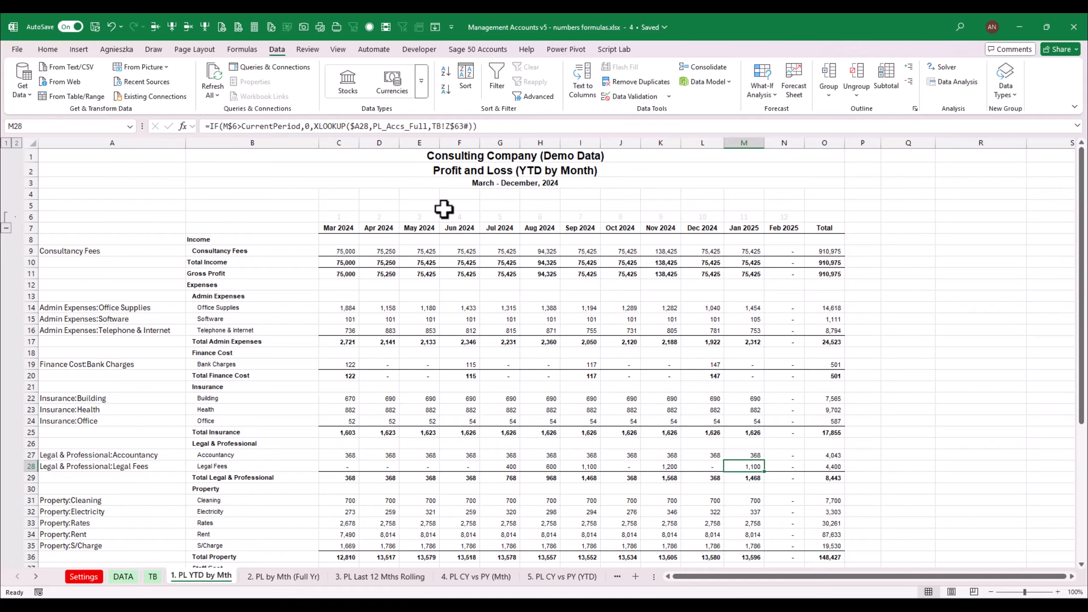
- Review the report's date subtitle in B3 against the Current Year Start and Current Month on the Settings sheet
{"action": "left_click", "coordinate": [490, 185]}
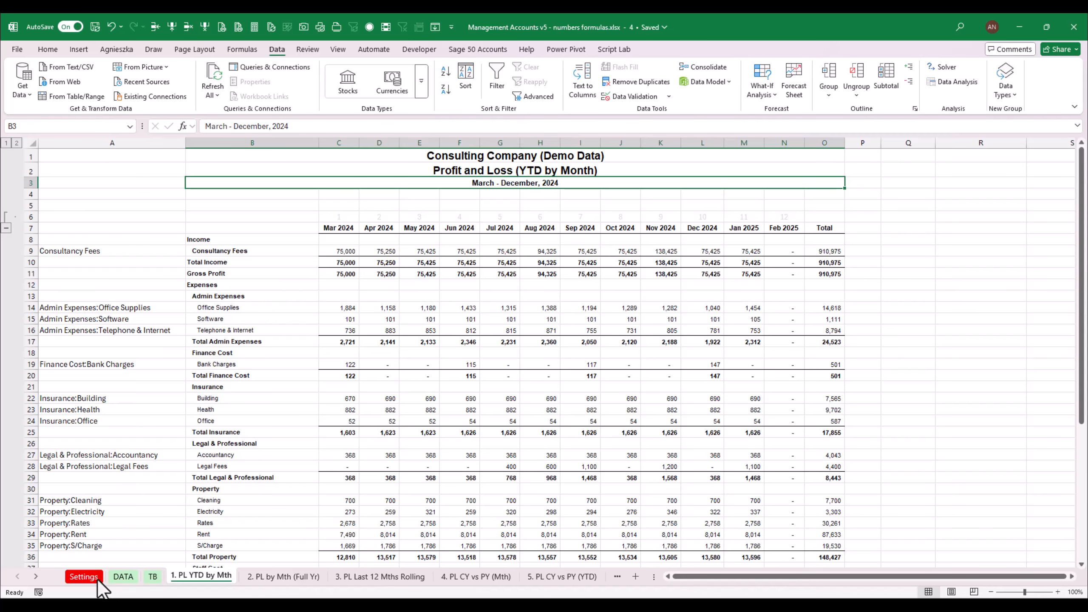
{"action": "left_click", "coordinate": [84, 576]}
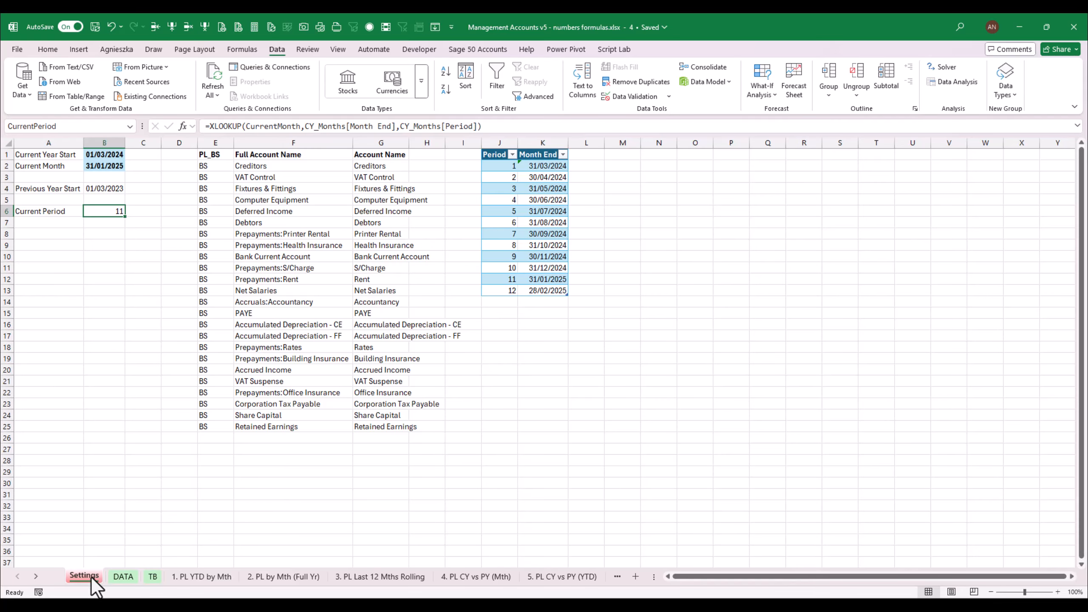
{"action": "left_click", "coordinate": [173, 577]}
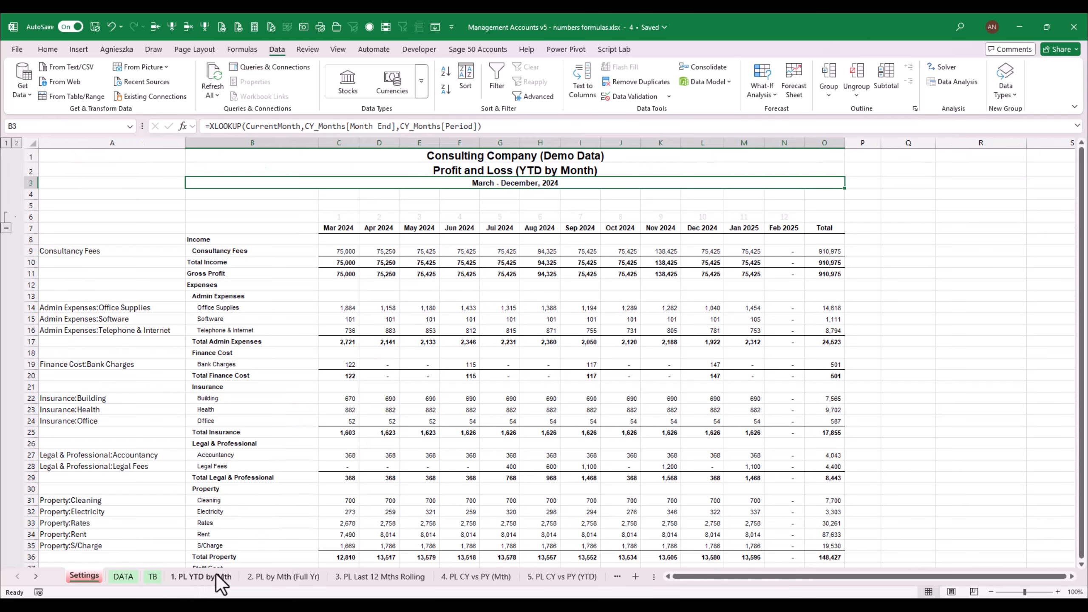
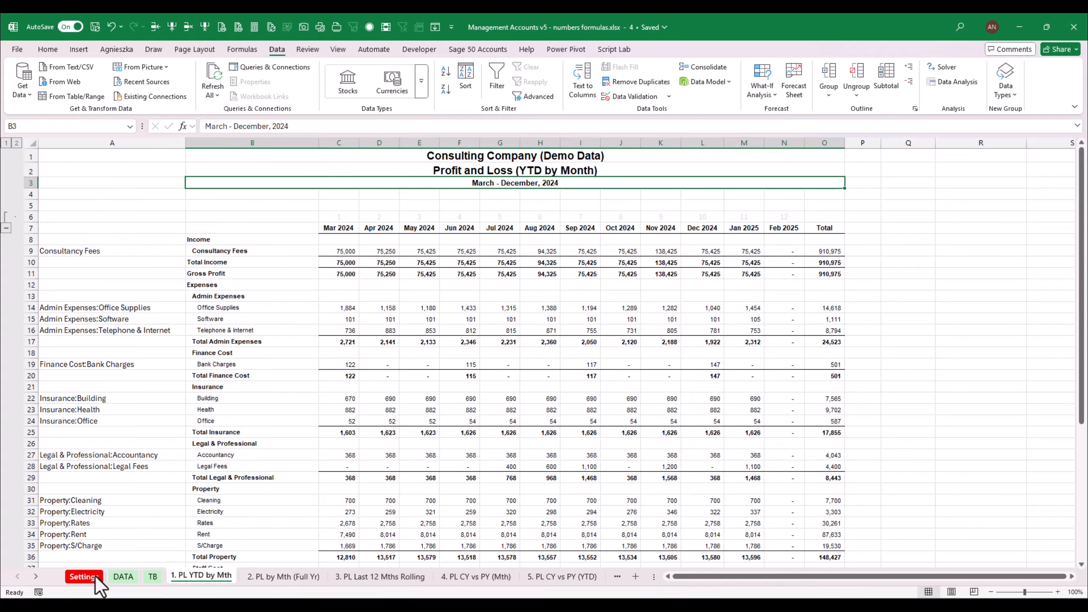
{"action": "left_click", "coordinate": [123, 576]}
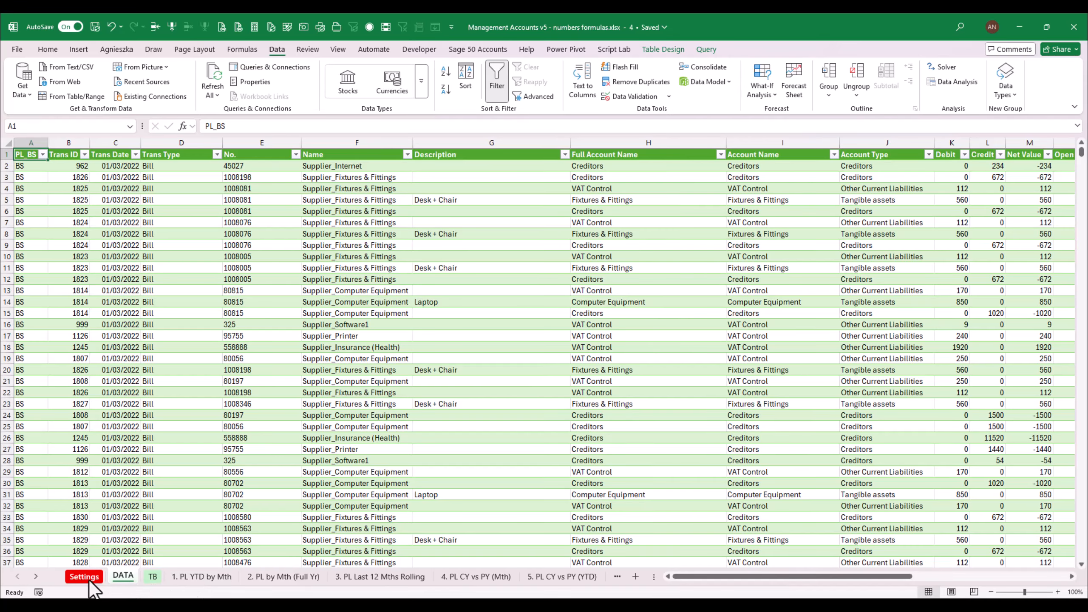
{"action": "left_click", "coordinate": [89, 579]}
{"action": "left_click", "coordinate": [107, 155]}
{"action": "left_click", "coordinate": [110, 166]}
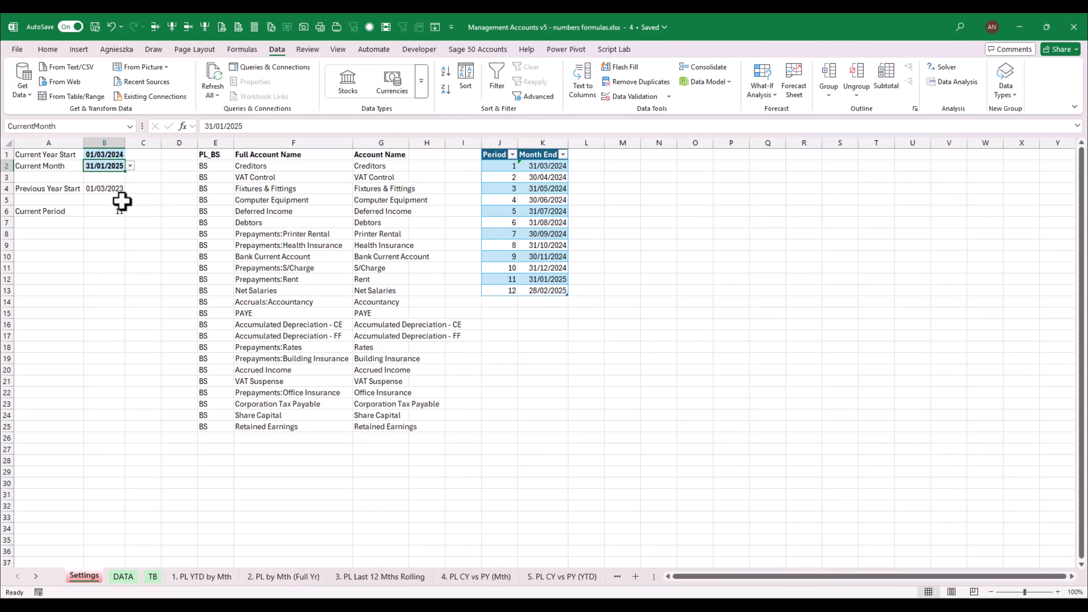
{"action": "left_click", "coordinate": [125, 578]}
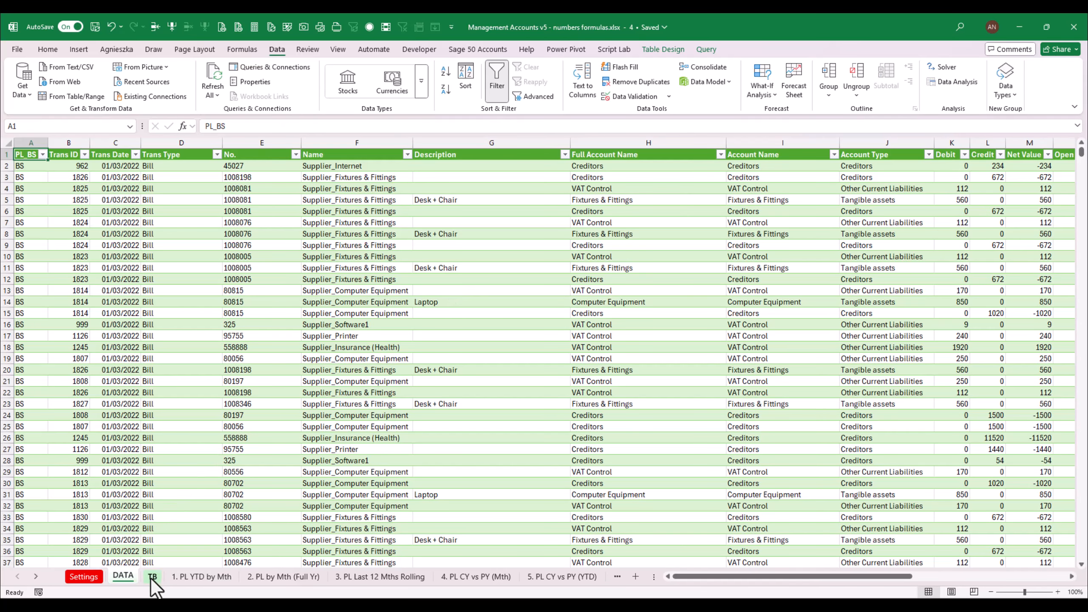
- Replace the date subtitle in B3 of the YTD report with the formula =TEXT(Settings!B1,"MMMM YYYY")
{"action": "left_click", "coordinate": [191, 578]}
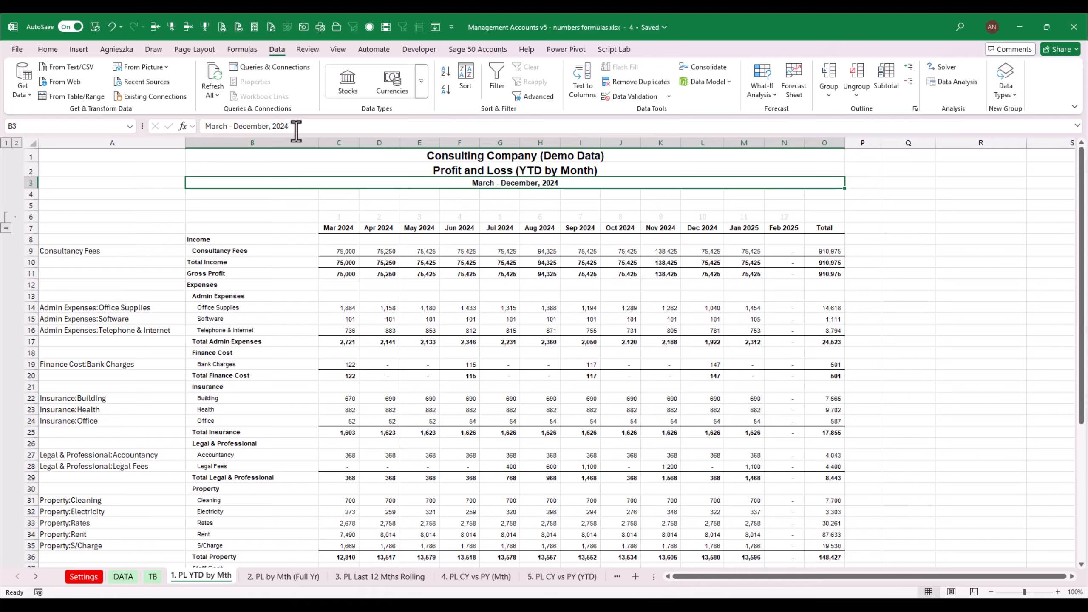
{"action": "left_click_drag", "start_coordinate": [294, 127], "coordinate": [213, 126]}
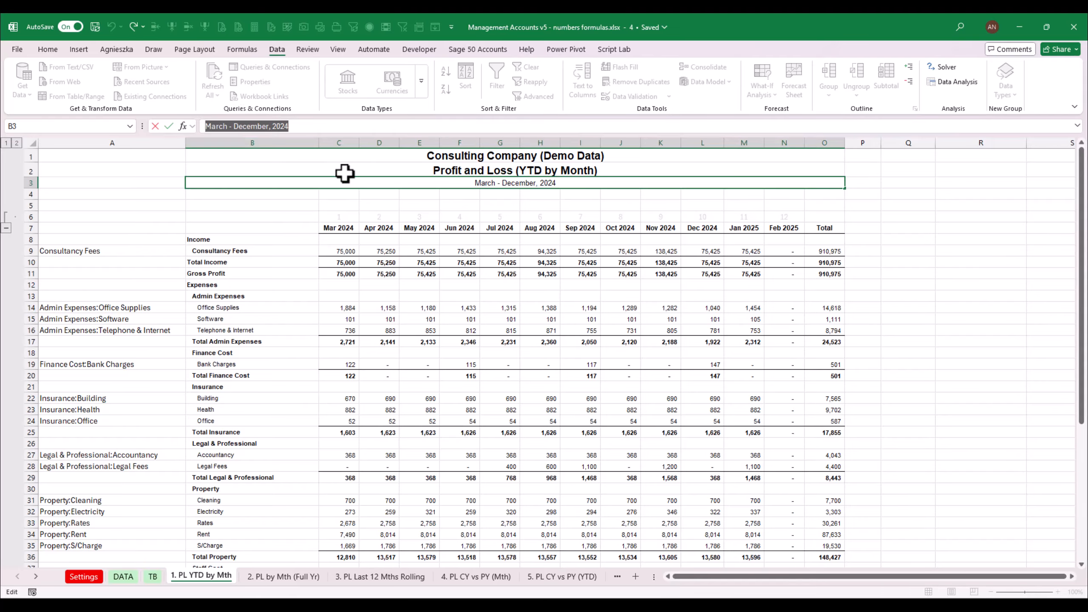
{"action": "type", "text": "="}
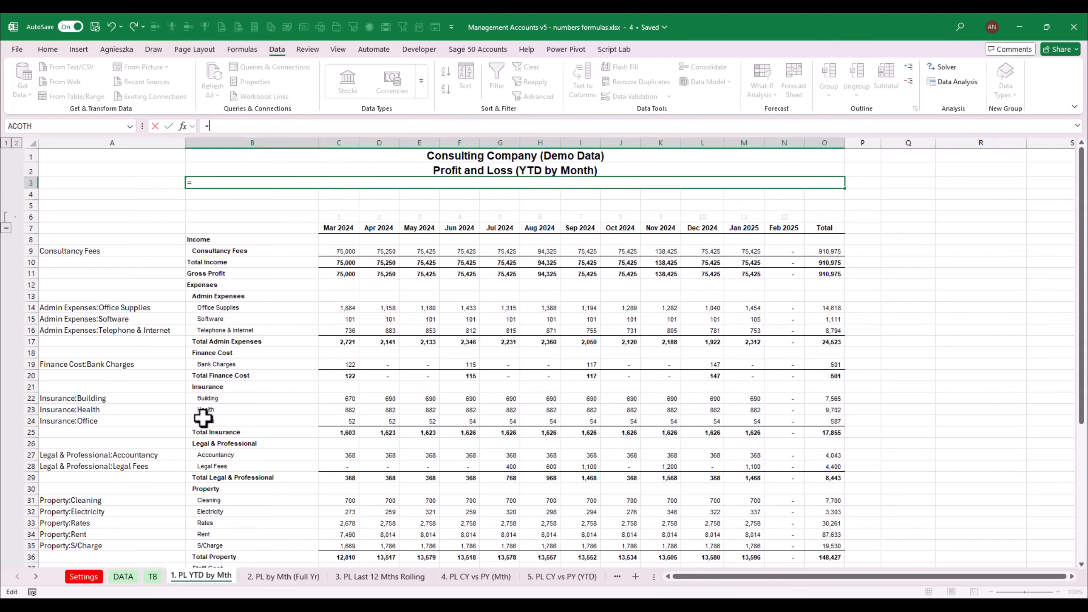
{"action": "left_click", "coordinate": [95, 577]}
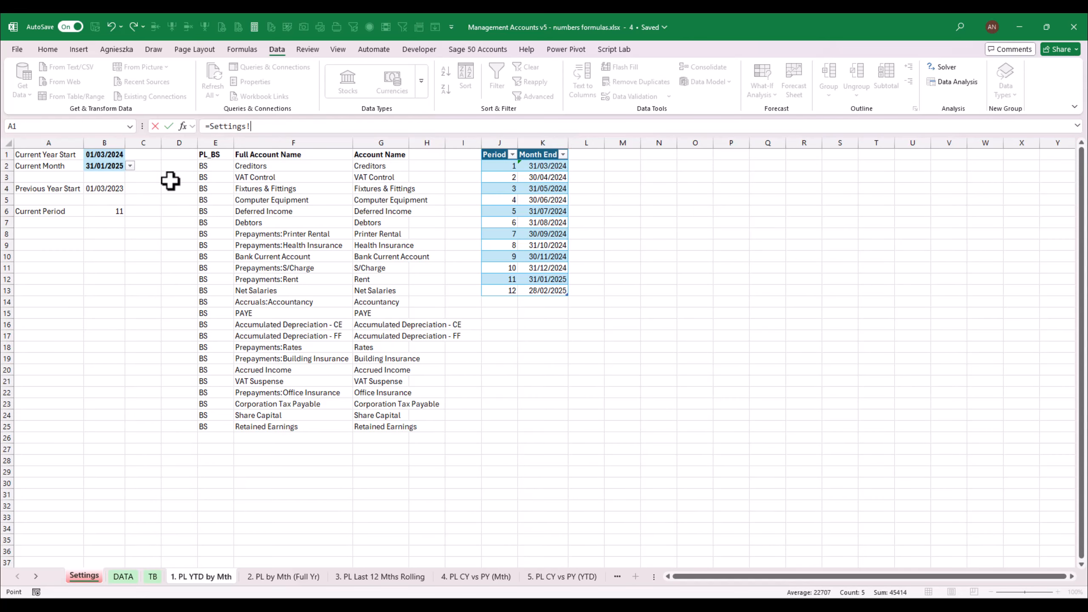
{"action": "left_click", "coordinate": [110, 155]}
{"action": "key", "text": "Home"}
{"action": "key", "text": "Right"}
{"action": "type", "text": "text("}
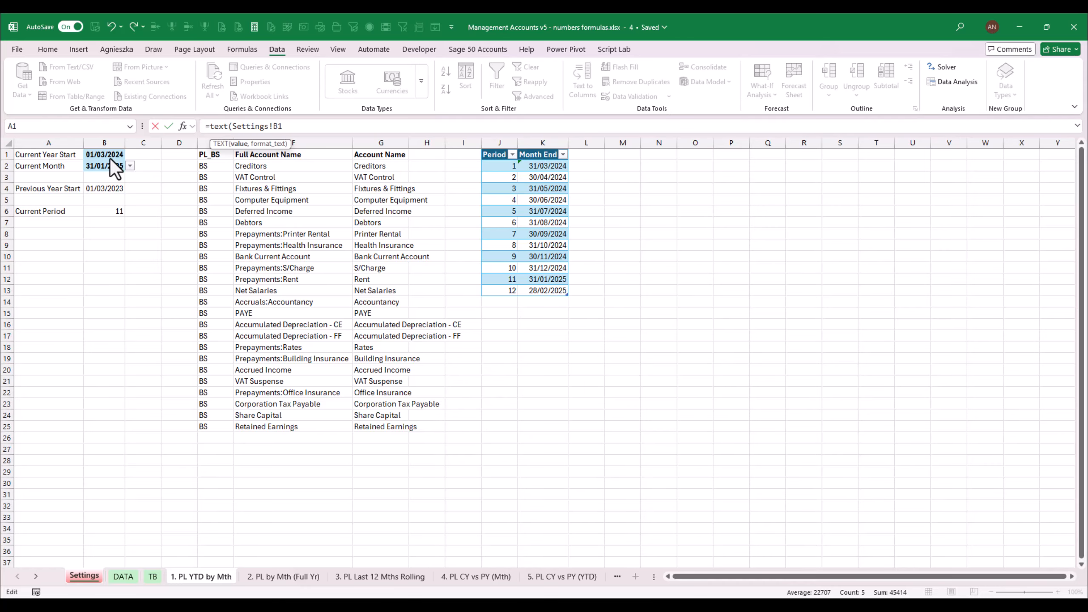
{"action": "type", "text": ",\"MMMM YYYY"}
{"action": "key", "text": "Return"}
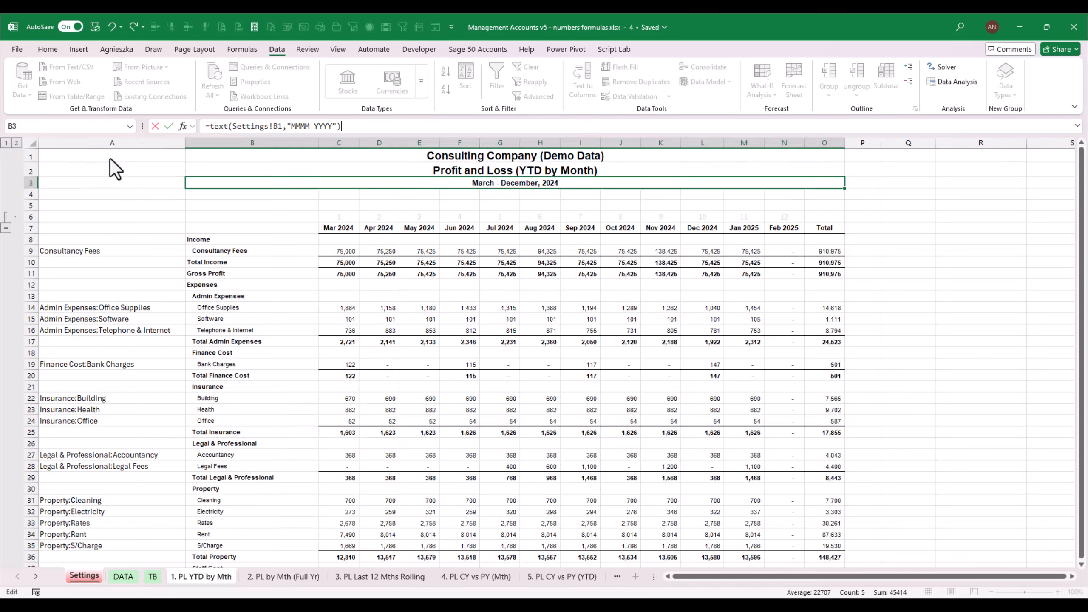
- Extend the B3 subtitle formula with a spaced dash separator, &" - "&
{"action": "key", "text": "F2"}
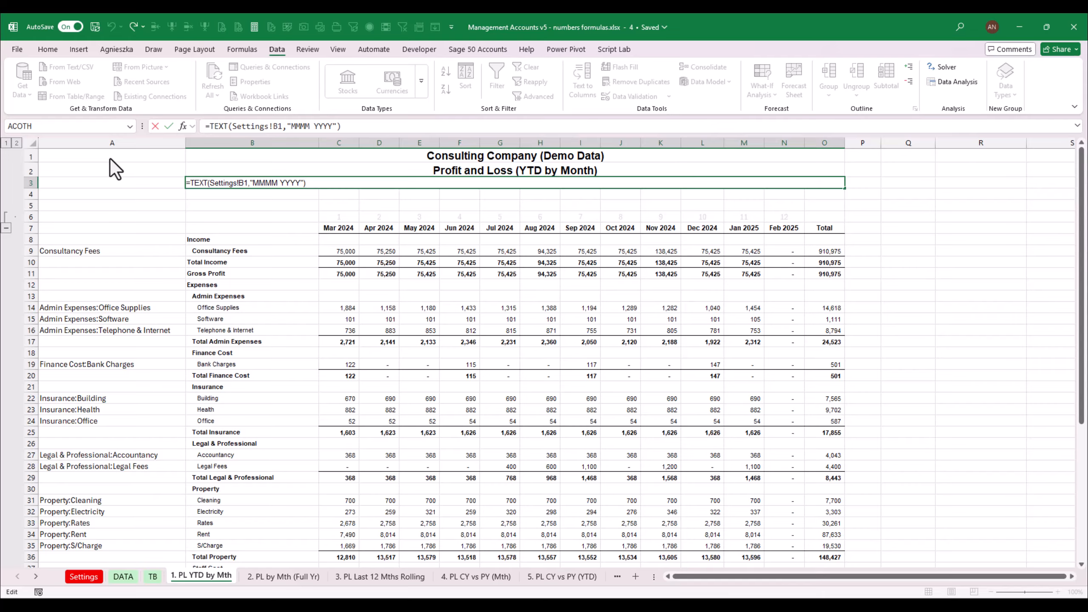
{"action": "type", "text": "&\" -"}
{"action": "type", "text": "&"}
{"action": "type", "text": "te"}
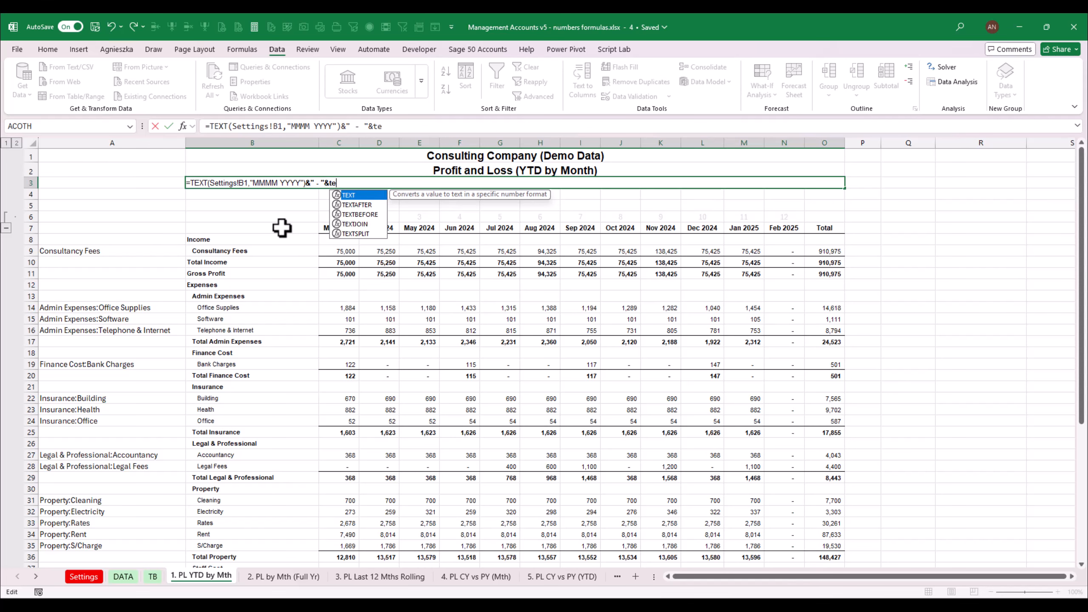
{"action": "type", "text": "xt("}
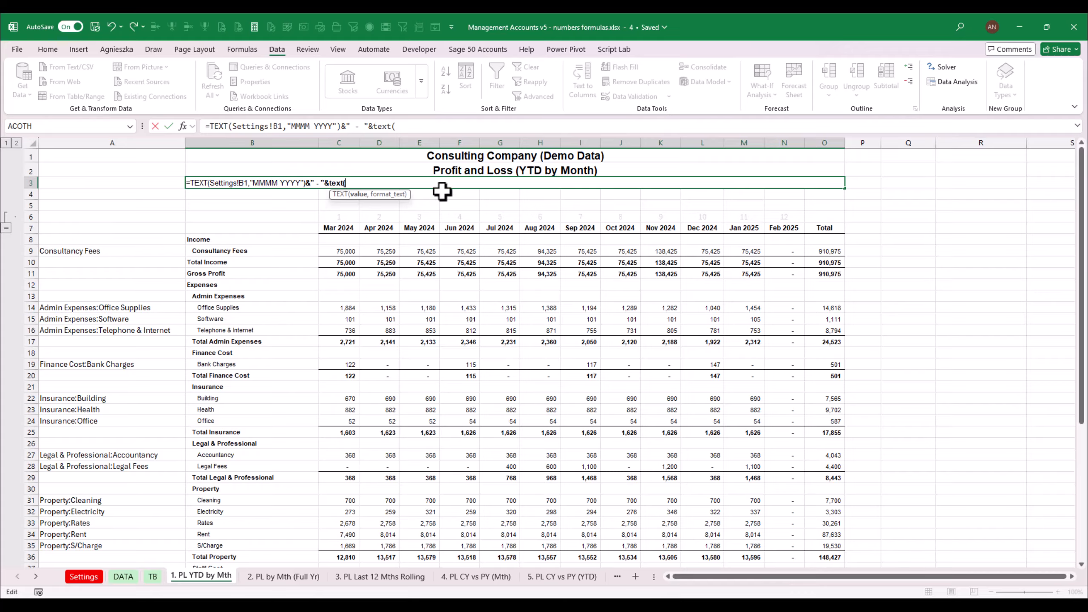
{"action": "left_click", "coordinate": [84, 576]}
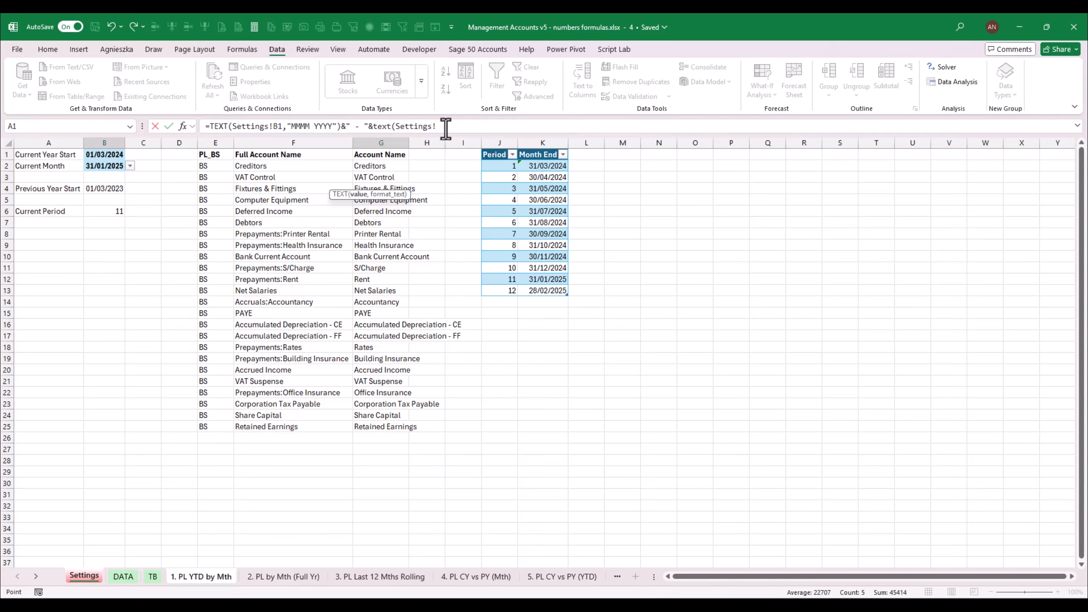
{"action": "left_click", "coordinate": [466, 127]}
{"action": "key", "text": "BackSpace"}
{"action": "key", "text": "BackSpace"}
{"action": "key", "text": "BackSpace"}
{"action": "key", "text": "BackSpace"}
{"action": "key", "text": "BackSpace"}
{"action": "key", "text": "BackSpace"}
{"action": "key", "text": "BackSpace"}
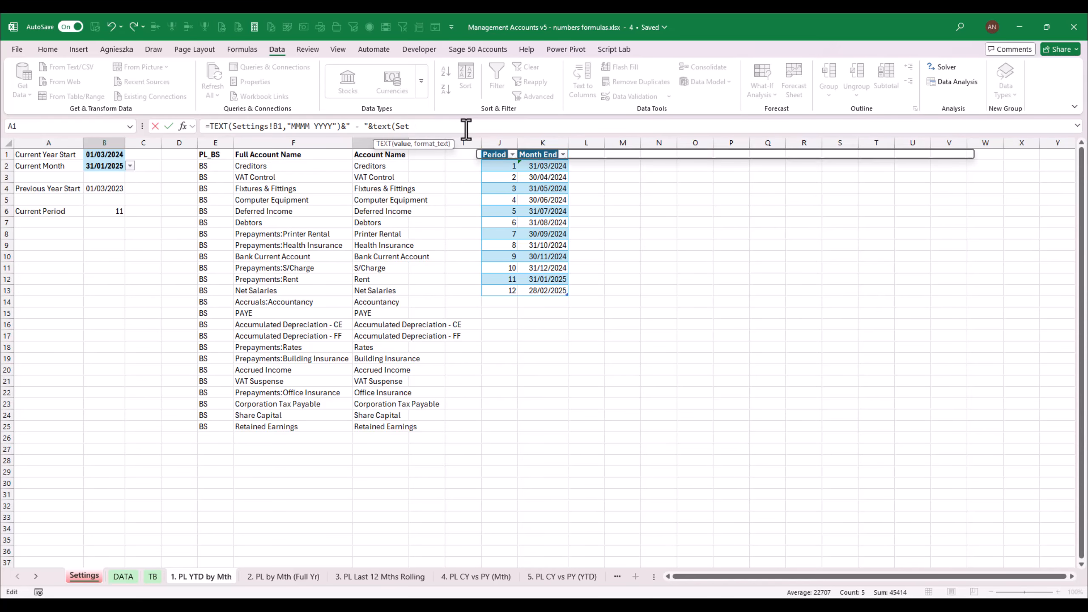
{"action": "key", "text": "BackSpace"}
{"action": "key", "text": "BackSpace"}
{"action": "key", "text": "BackSpace"}
{"action": "key", "text": "BackSpace"}
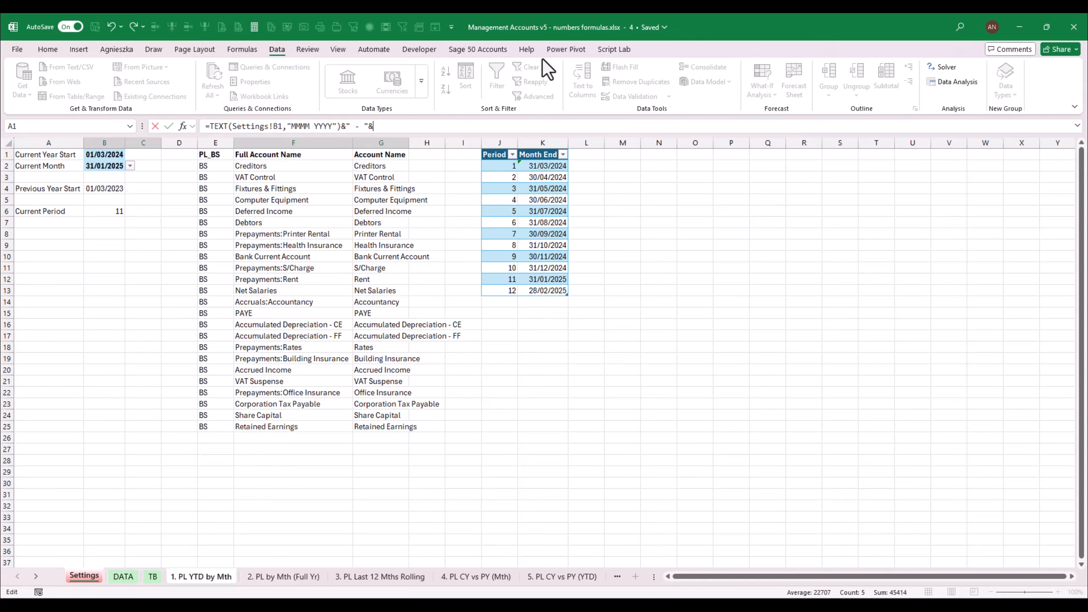
{"action": "left_click", "coordinate": [578, 27]}
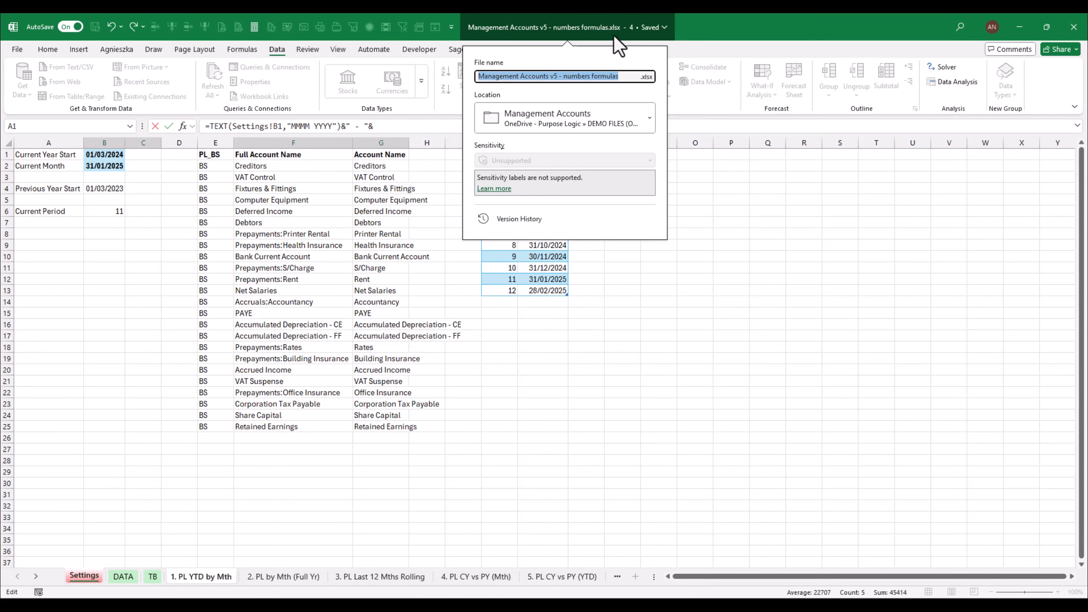
{"action": "left_click", "coordinate": [287, 199]}
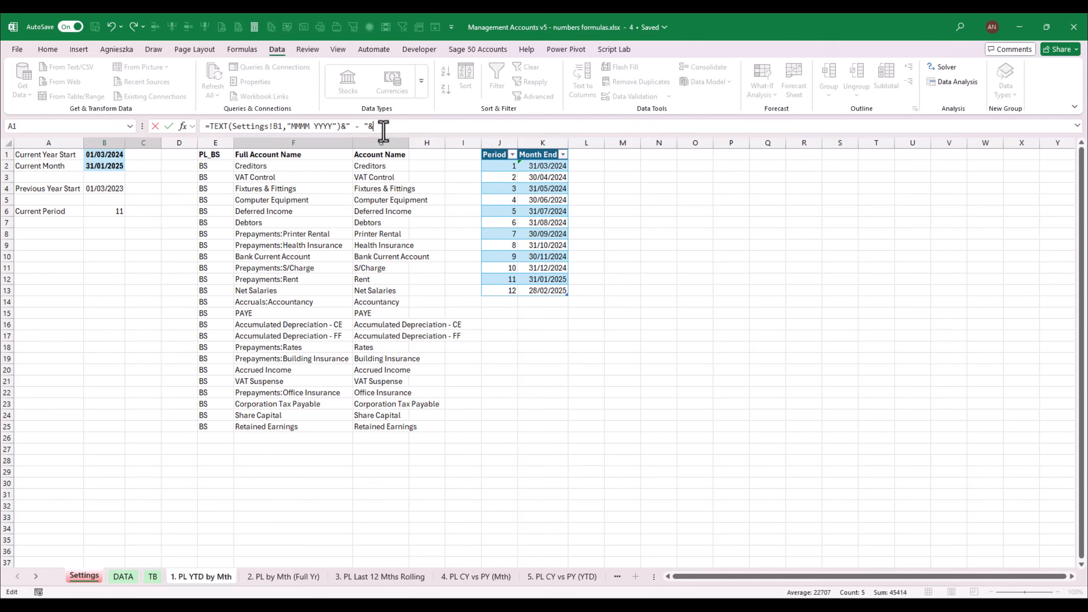
{"action": "key", "text": "Return"}
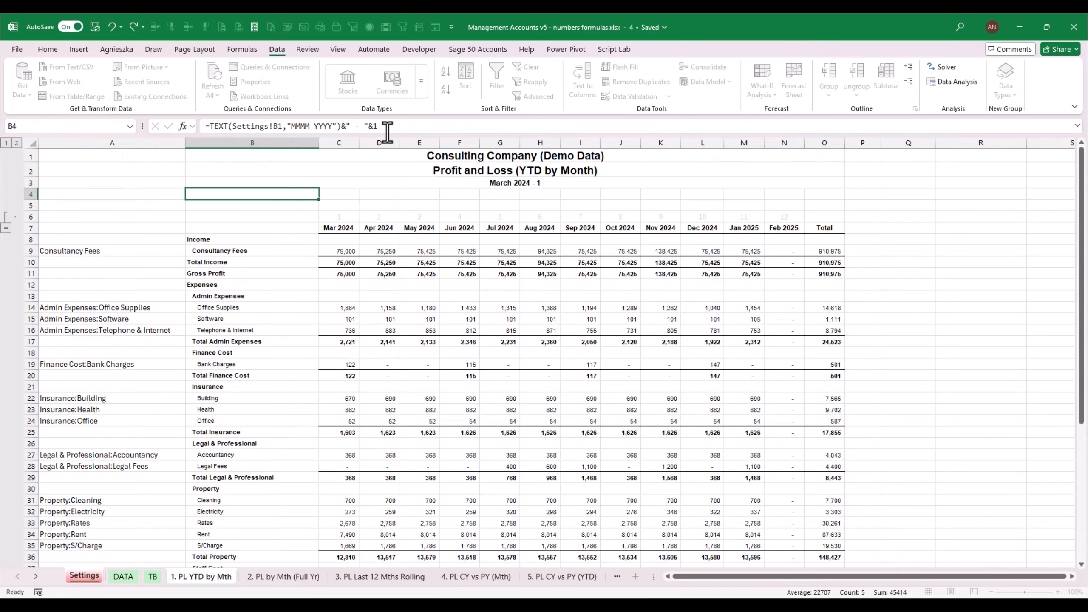
- Join the Current Month date, Settings!B2, to the end of the subtitle formula in B3
{"action": "left_click", "coordinate": [381, 128]}
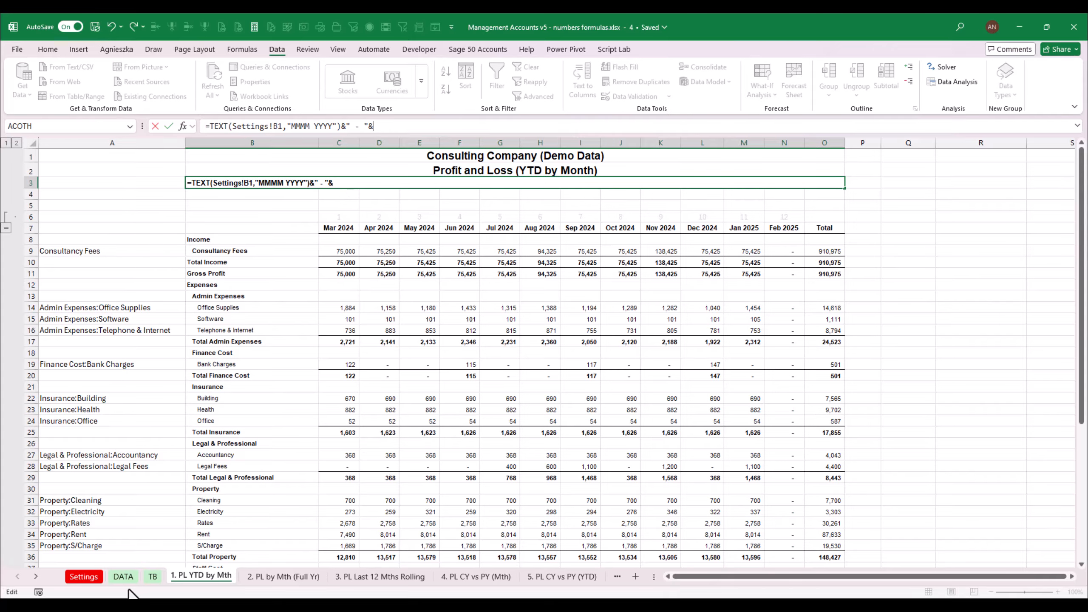
{"action": "left_click", "coordinate": [123, 576]}
{"action": "left_click", "coordinate": [84, 576]}
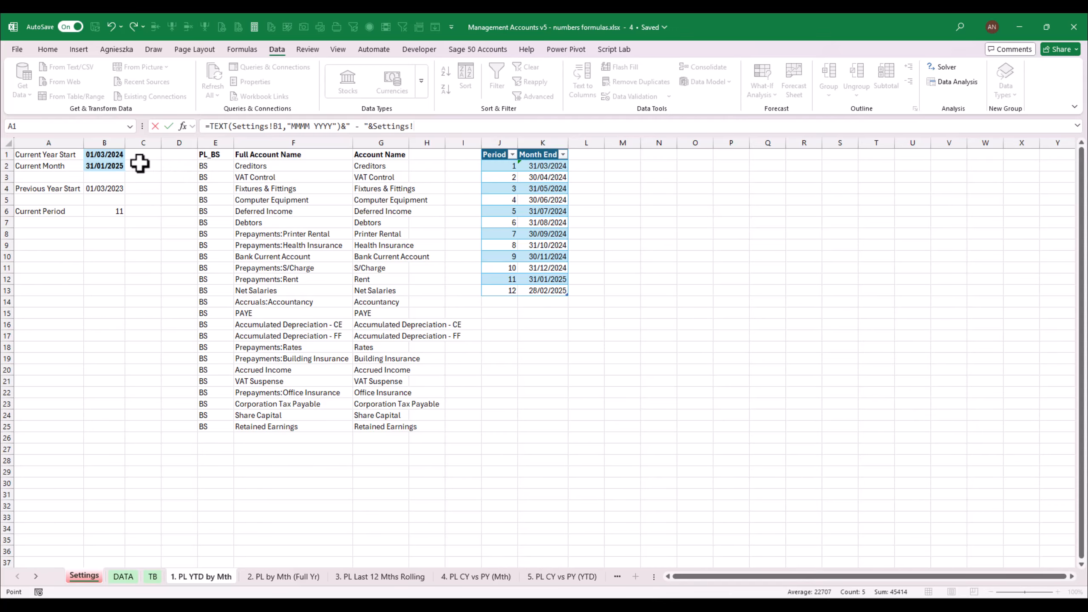
{"action": "left_click", "coordinate": [110, 166]}
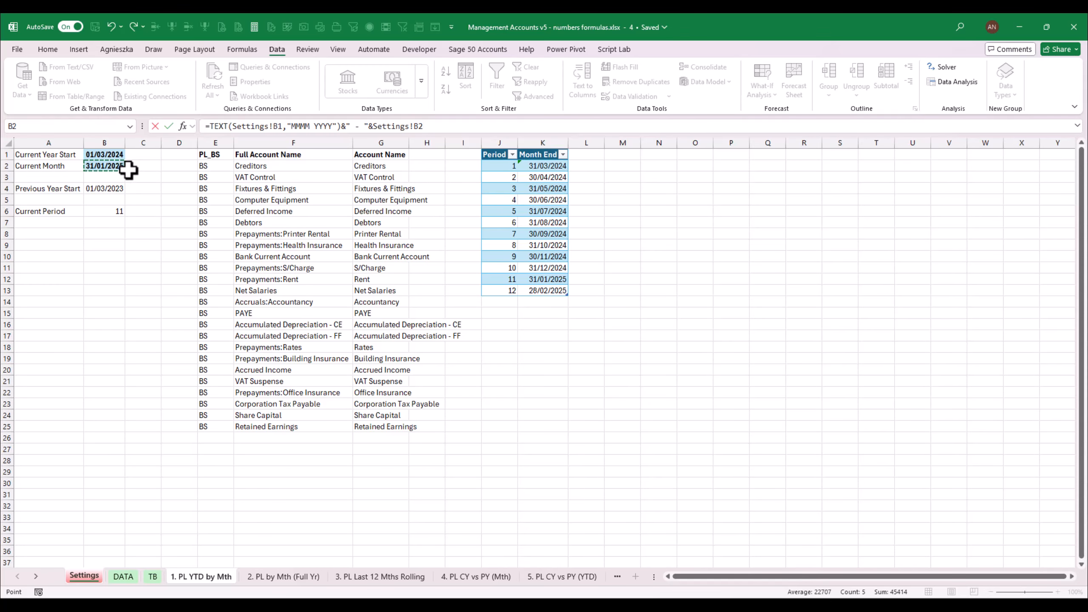
{"action": "key", "text": "Return"}
- Wrap the Settings!B2 reference in the B3 subtitle formula in TEXT with the format "MMMM YYYY"
{"action": "key", "text": "F2"}
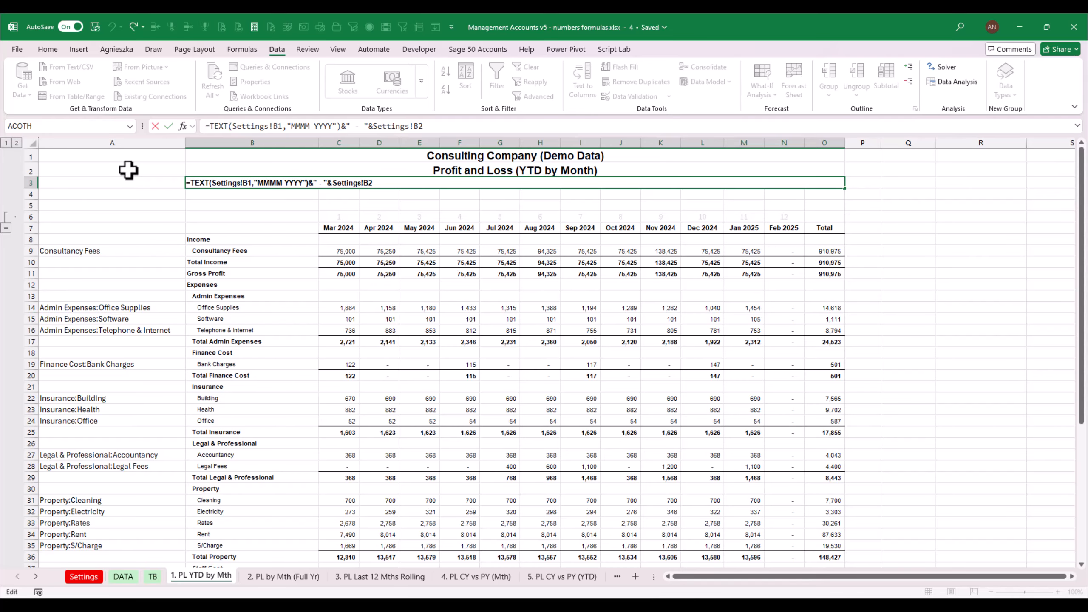
{"action": "type", "text": "tex"}
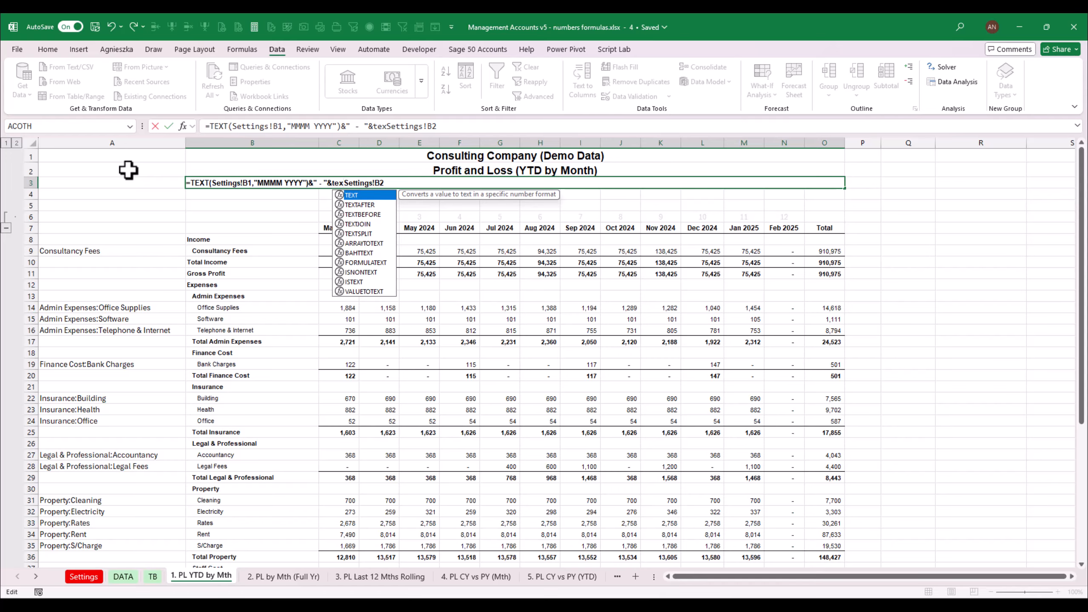
{"action": "key", "text": "Tab"}
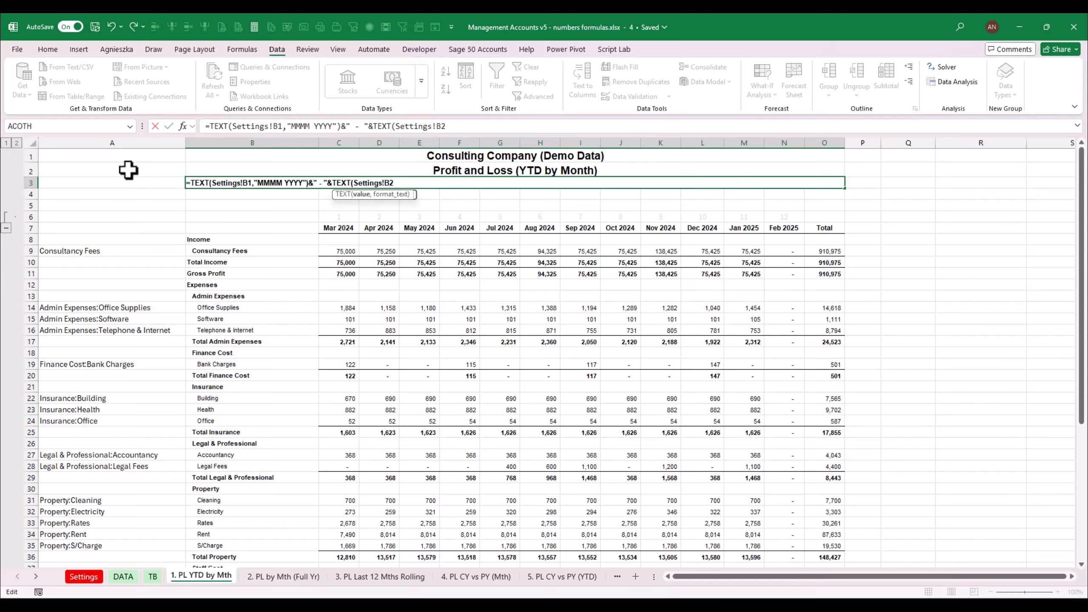
{"action": "type", "text": ",\"MMMM YYYY\")"}
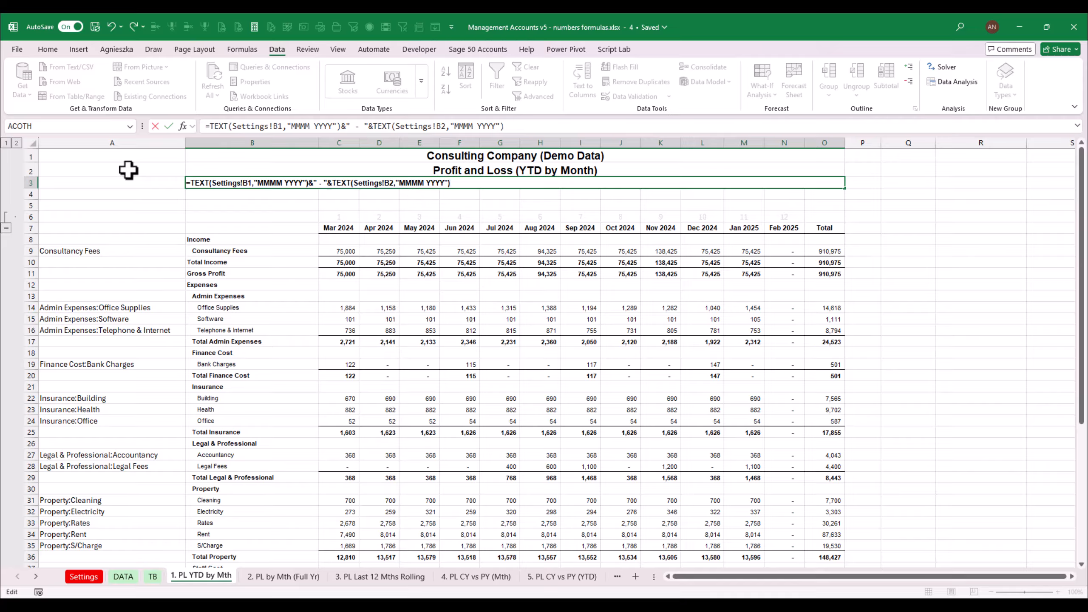
{"action": "key", "text": "ctrl+Return"}
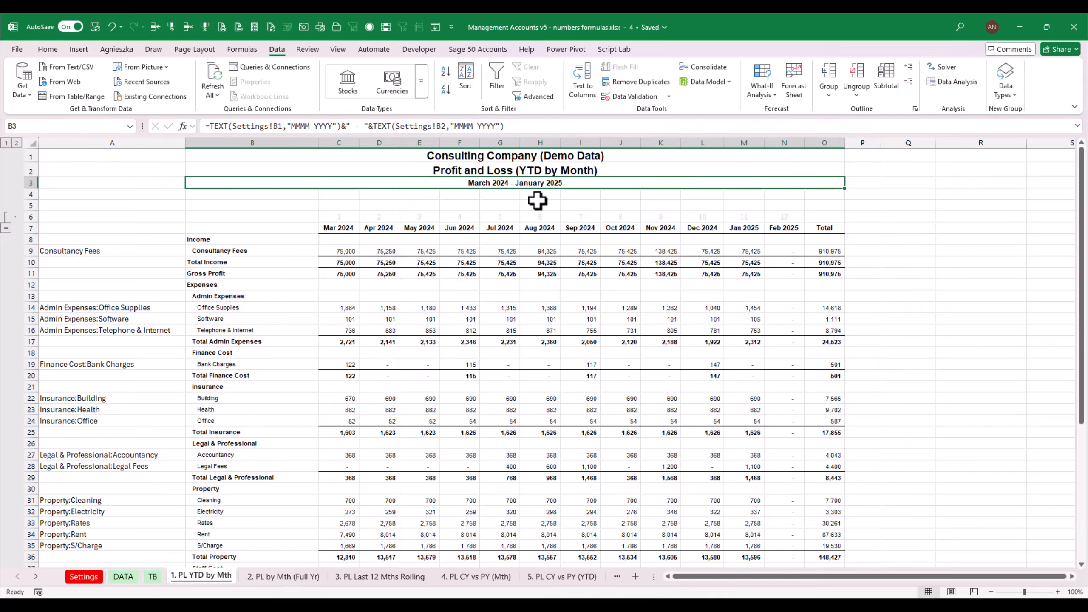
- Choose 31/12/2024 as the Current Month on the Settings sheet
{"action": "left_click", "coordinate": [153, 577]}
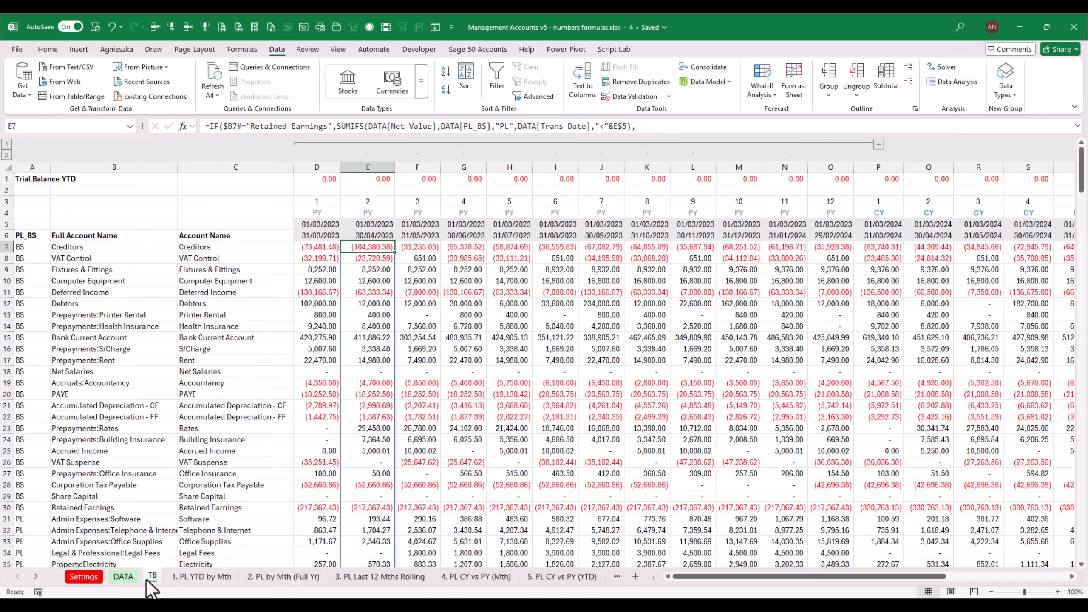
{"action": "left_click", "coordinate": [84, 577]}
{"action": "left_click", "coordinate": [130, 166]}
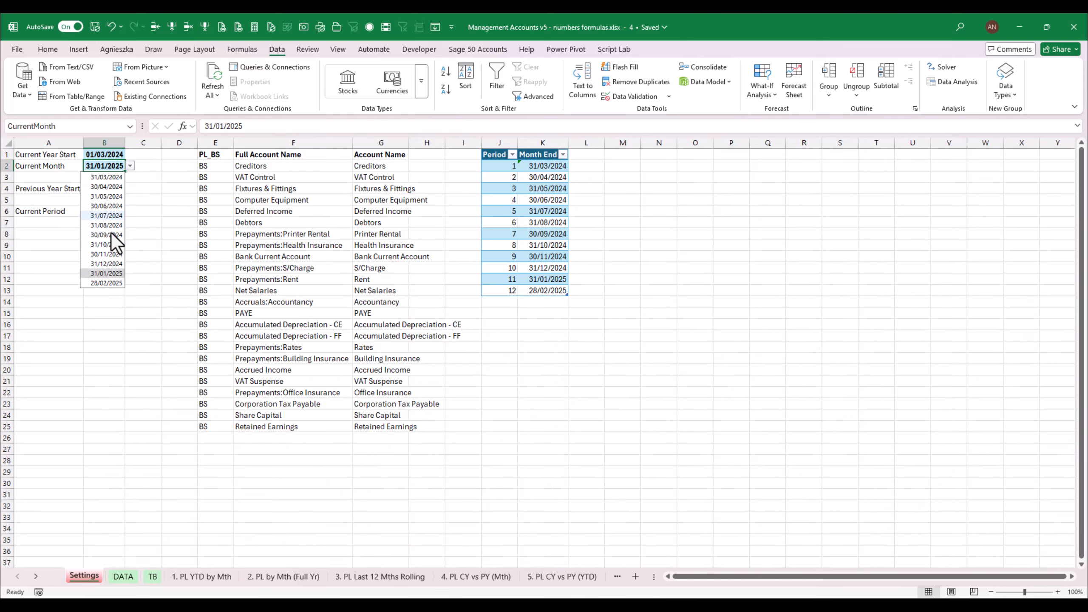
{"action": "left_click", "coordinate": [110, 264]}
- Check the date subtitle in B3 of the YTD report against the selected Current Month
{"action": "left_click", "coordinate": [125, 578]}
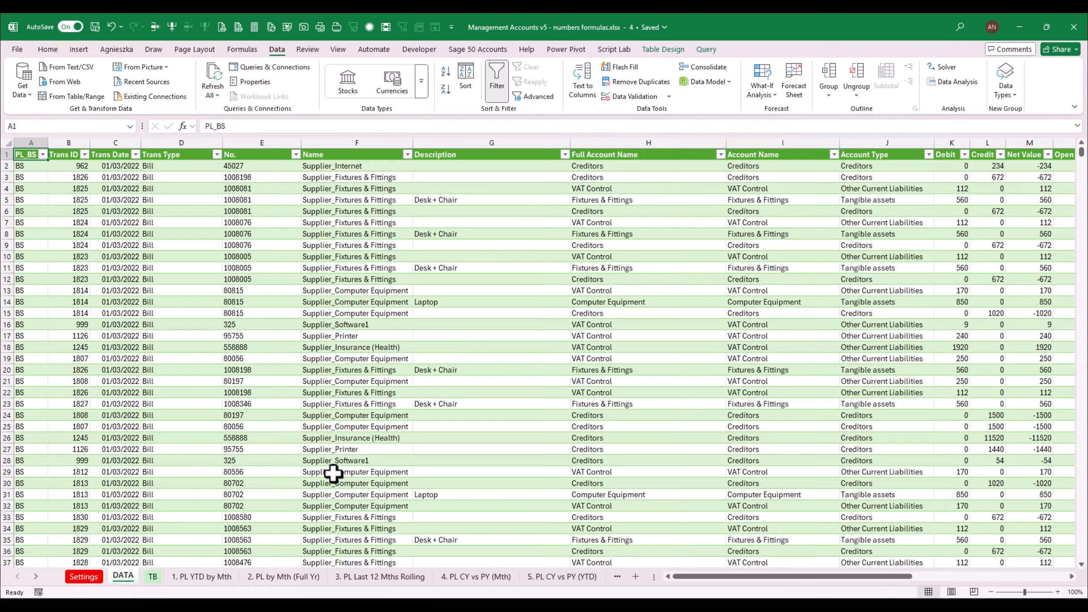
{"action": "left_click", "coordinate": [156, 576]}
{"action": "left_click", "coordinate": [179, 576]}
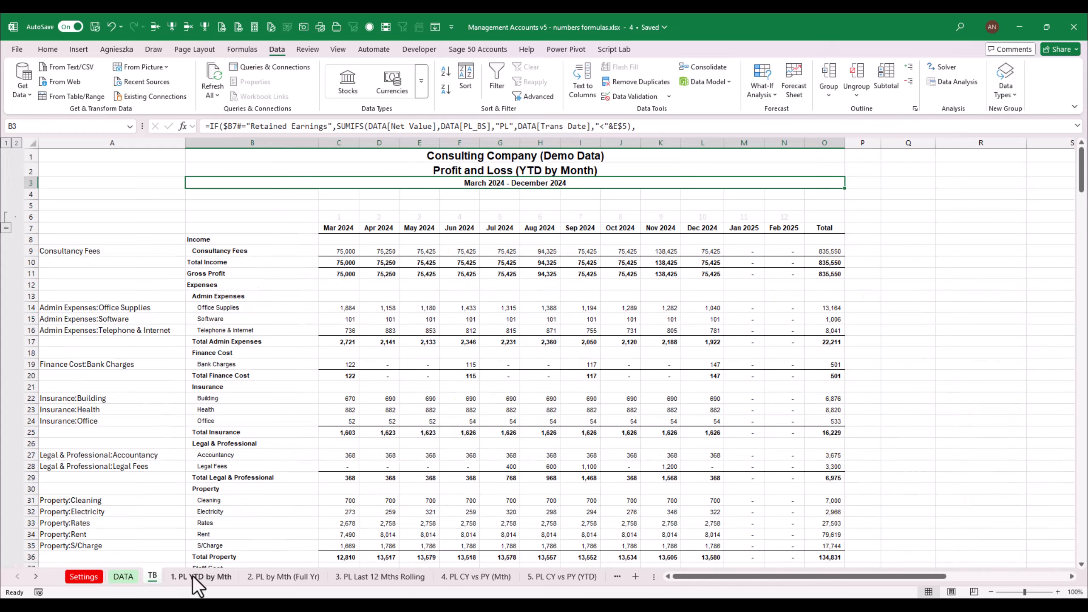
{"action": "left_click", "coordinate": [527, 203]}
{"action": "left_click", "coordinate": [484, 180]}
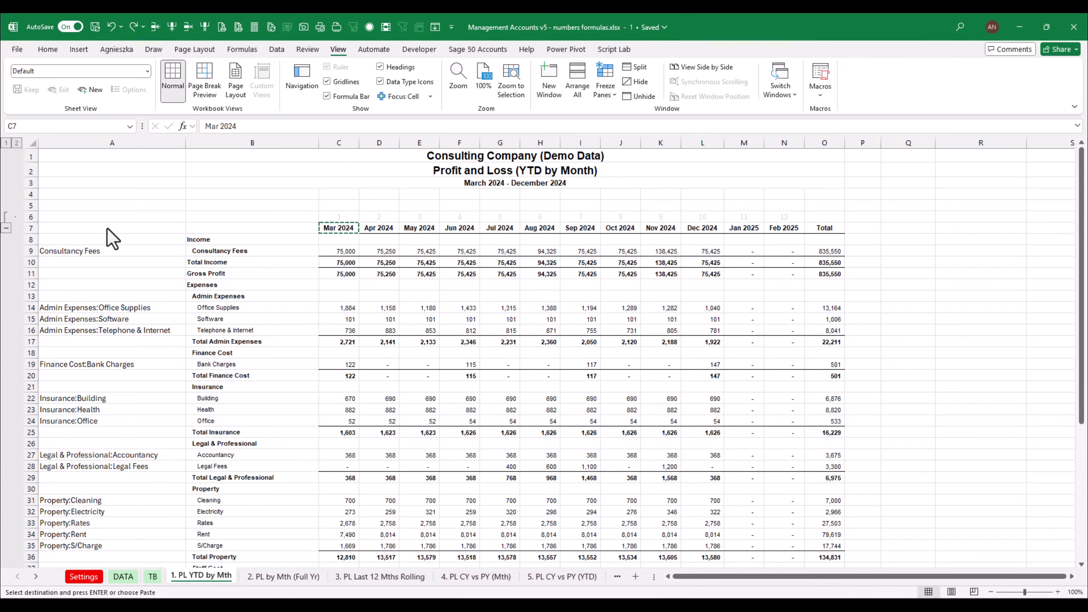
- Review the month headings in C7:N7 of the YTD report for fixed text values
{"action": "left_click", "coordinate": [382, 228]}
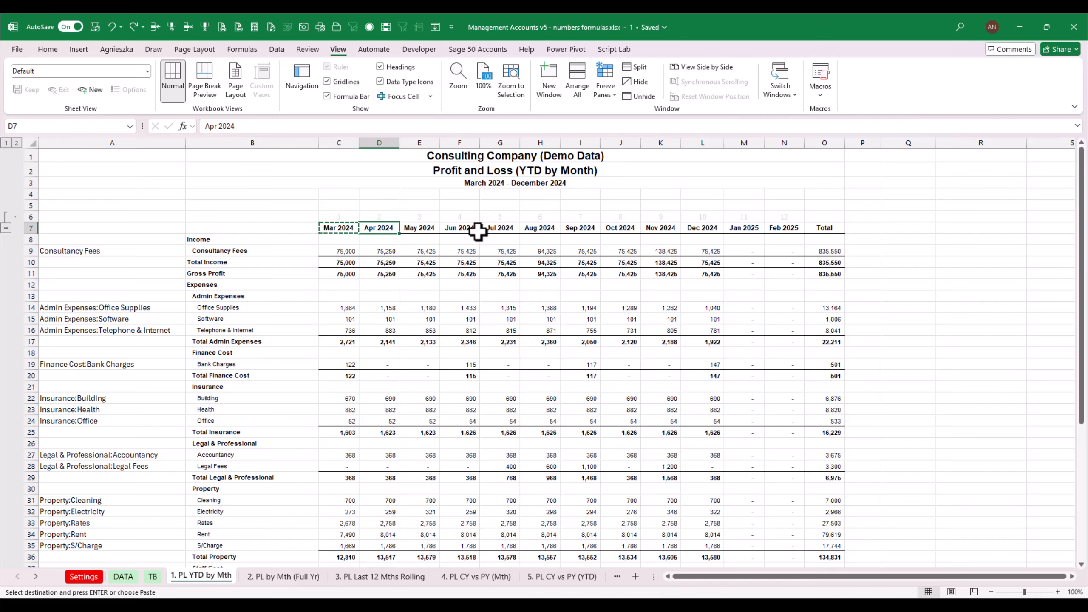
{"action": "left_click", "coordinate": [574, 228]}
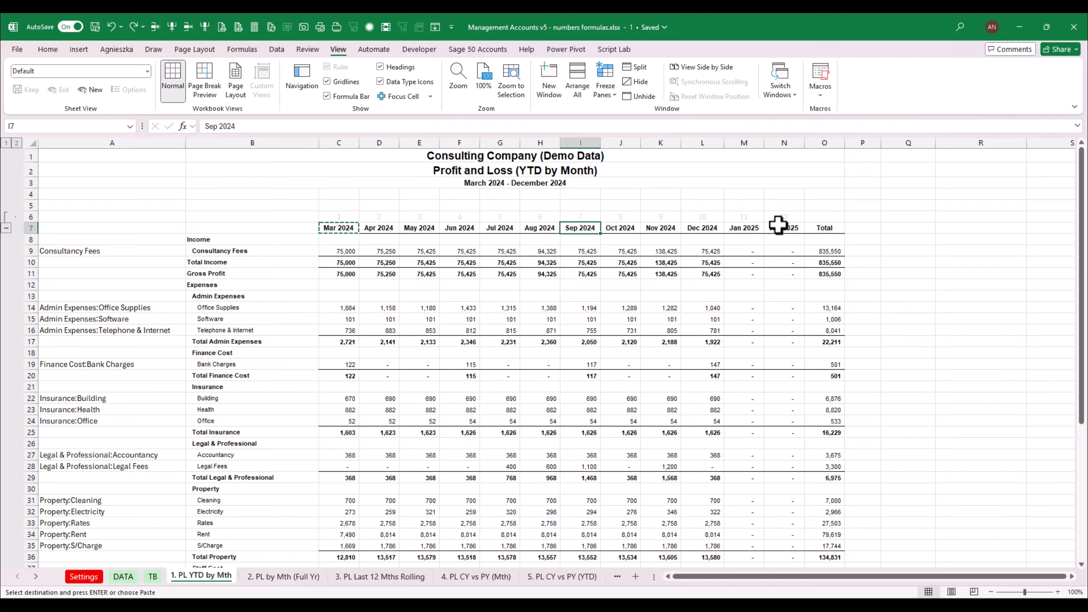
{"action": "mouse_move", "coordinate": [788, 228]}
{"action": "left_mouse_down"}
{"action": "mouse_move", "coordinate": [362, 228]}
{"action": "mouse_move", "coordinate": [786, 229]}
{"action": "left_mouse_up"}
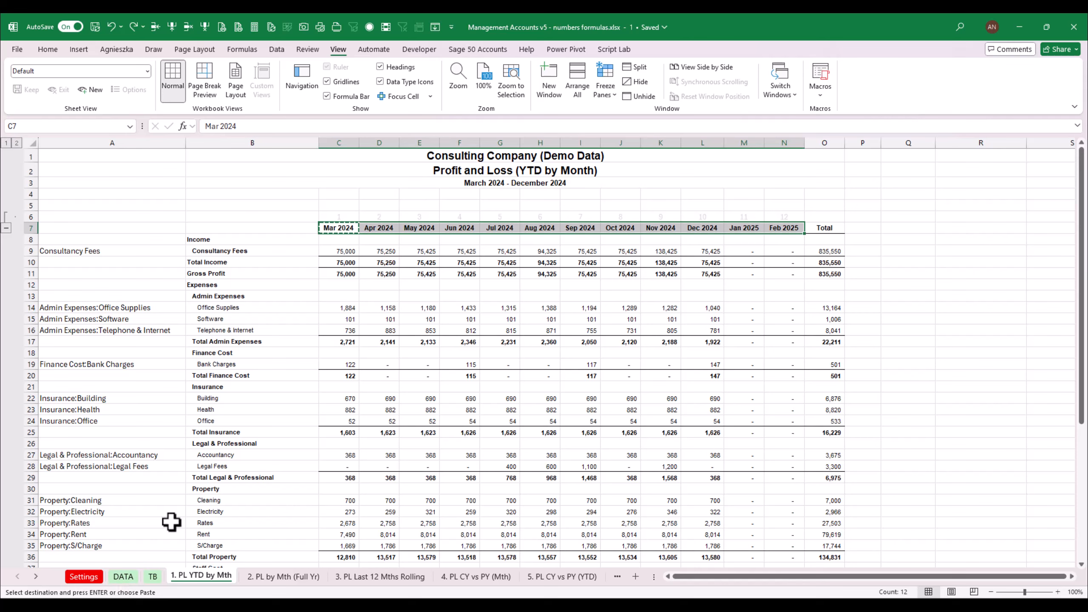
- Begin a new formula in the first month heading, C7, replacing its fixed text
{"action": "left_click", "coordinate": [342, 227]}
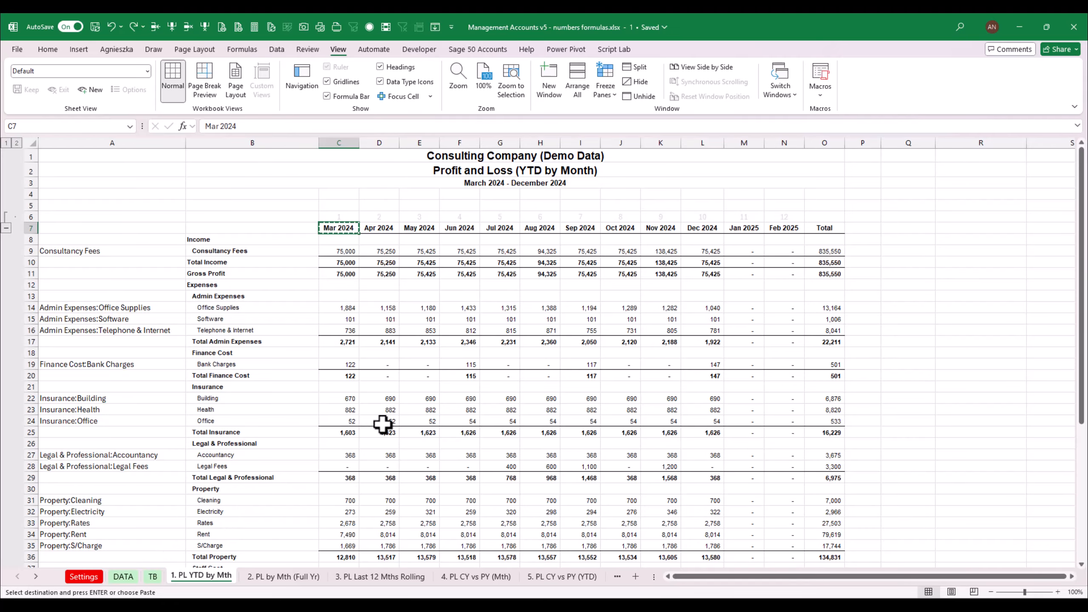
{"action": "type", "text": "="}
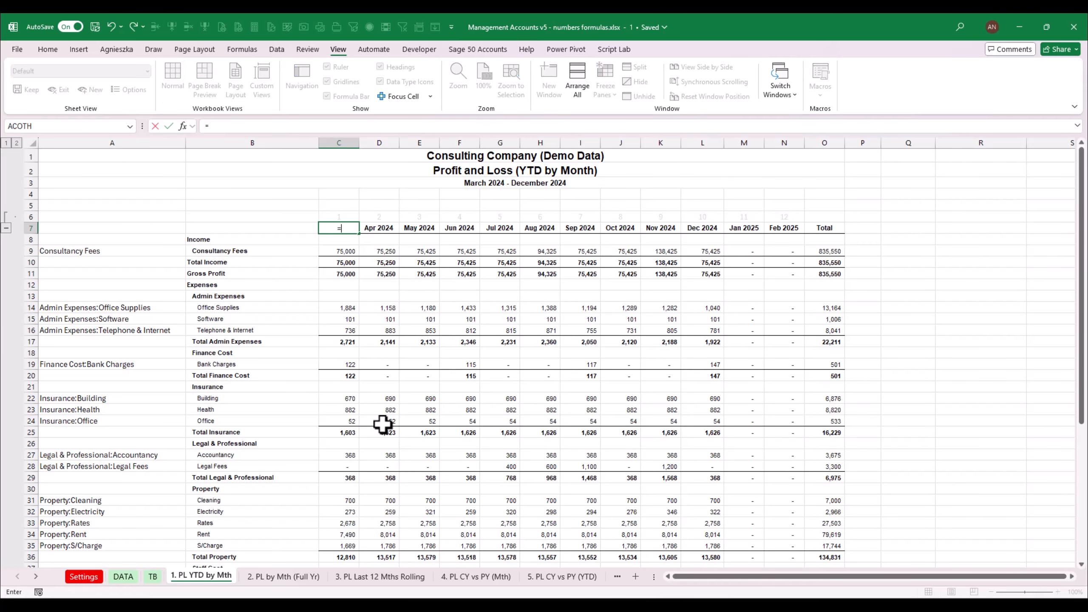
{"action": "left_click", "coordinate": [125, 579]}
{"action": "left_click", "coordinate": [153, 577]}
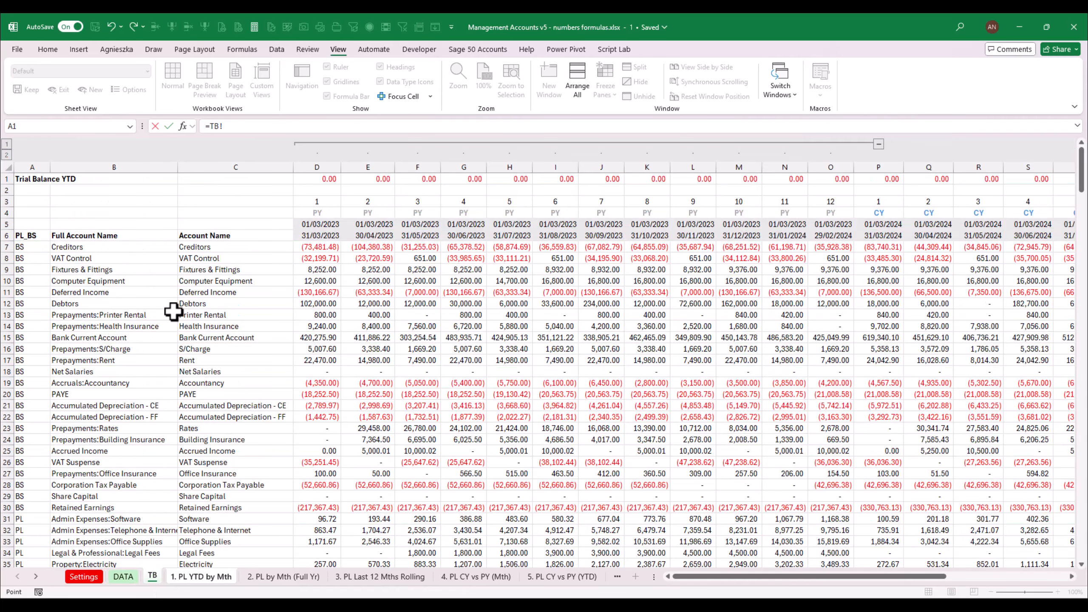
{"action": "left_click", "coordinate": [210, 578]}
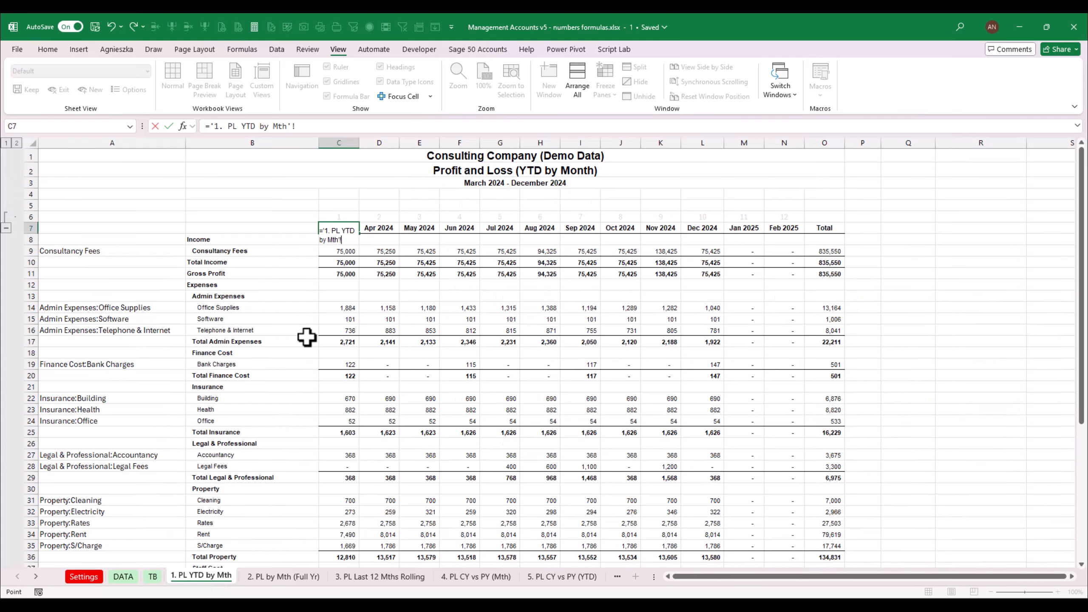
{"action": "key", "text": "BackSpace"}
{"action": "key", "text": "BackSpace"}
{"action": "key", "text": "BackSpace"}
{"action": "key", "text": "BackSpace"}
{"action": "key", "text": "BackSpace"}
{"action": "key", "text": "BackSpace"}
{"action": "key", "text": "BackSpace"}
{"action": "key", "text": "BackSpace"}
{"action": "key", "text": "BackSpace"}
{"action": "key", "text": "BackSpace"}
{"action": "key", "text": "BackSpace"}
{"action": "key", "text": "BackSpace"}
{"action": "key", "text": "BackSpace"}
{"action": "key", "text": "BackSpace"}
{"action": "key", "text": "BackSpace"}
{"action": "key", "text": "BackSpace"}
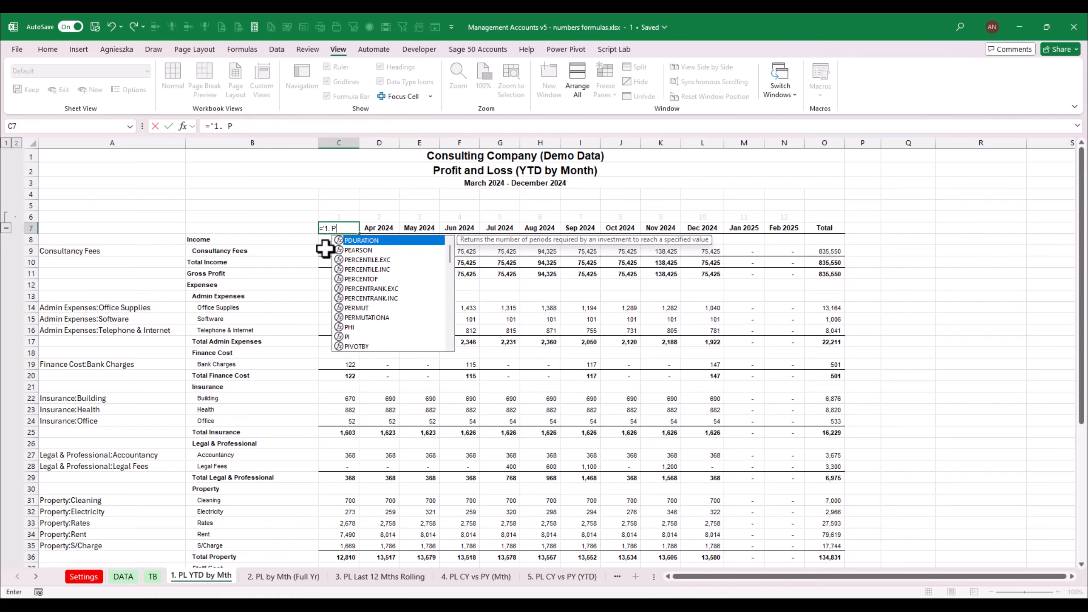
- Complete the C7 heading formula as =CY_Start, using the named current year start date
{"action": "type", "text": "CY"}
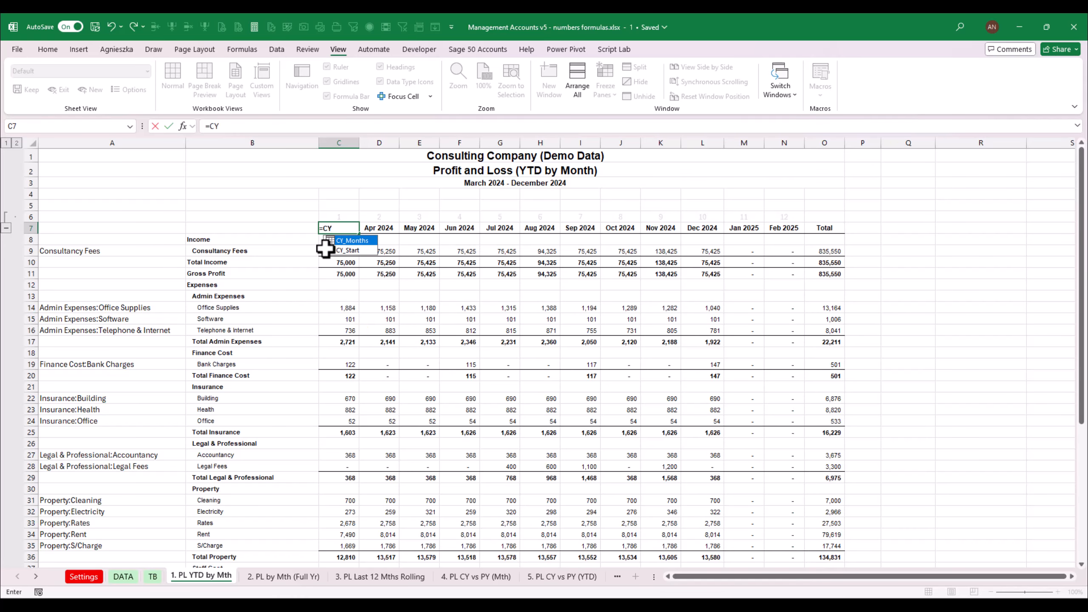
{"action": "key", "text": "Down"}
{"action": "key", "text": "Tab"}
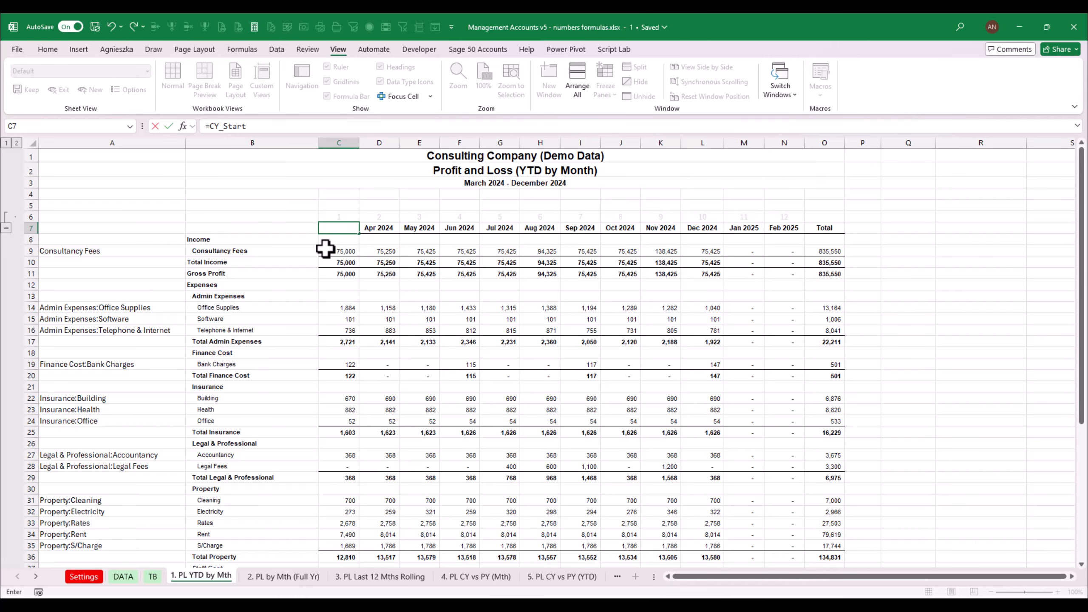
{"action": "key", "text": "Return"}
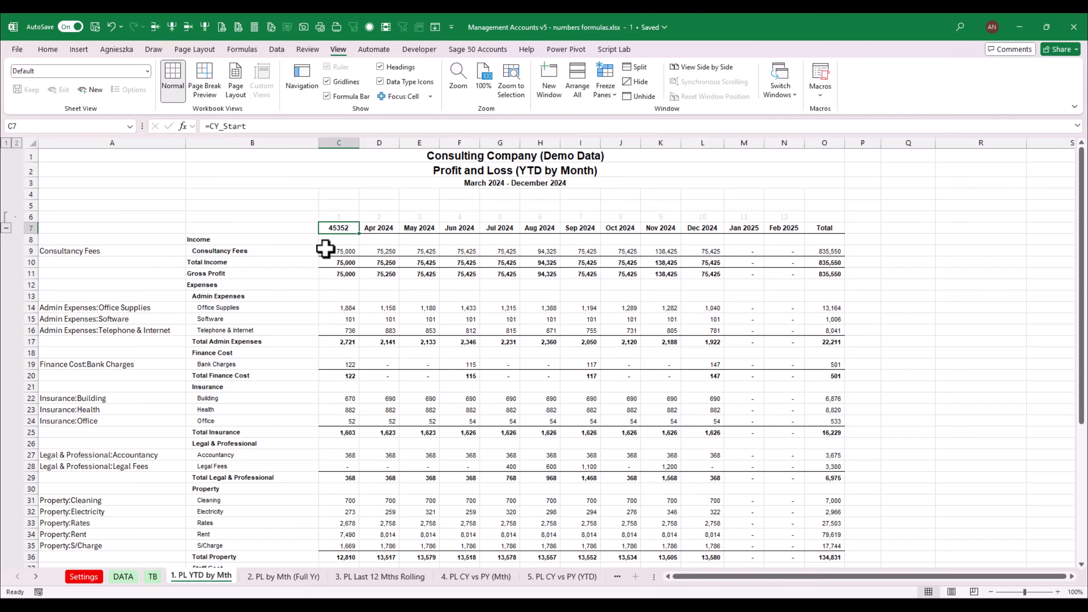
- Try to copy the formatting of the April heading in D7 onto C7
{"action": "left_click", "coordinate": [392, 227]}
{"action": "left_click", "coordinate": [47, 50]}
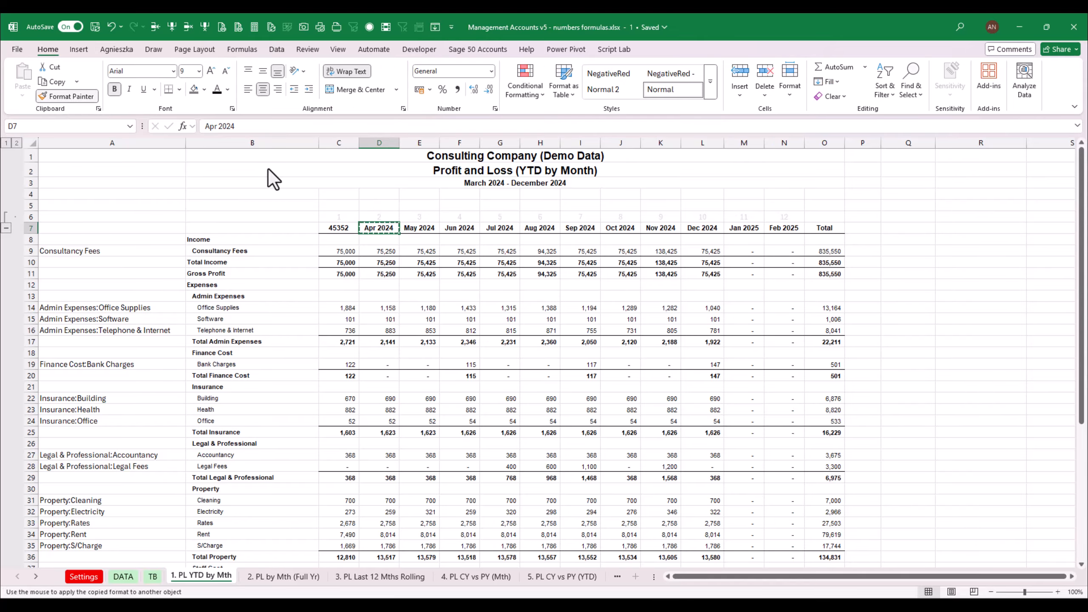
{"action": "left_click", "coordinate": [344, 227]}
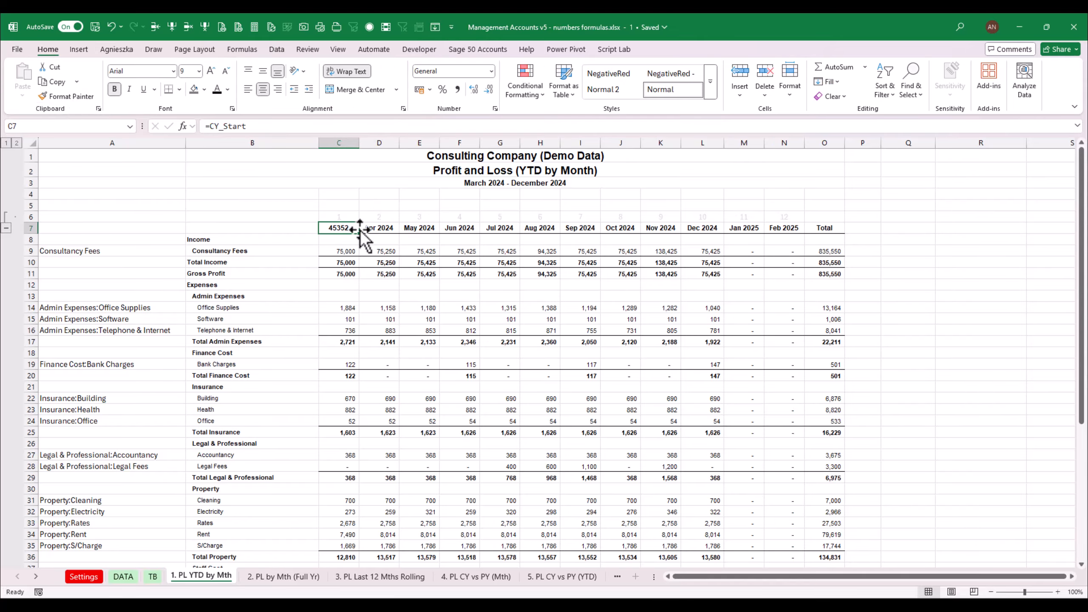
- Wrap CY_Start in the C7 heading formula in TEXT with the format "MMM-YY"
{"action": "left_click", "coordinate": [209, 130]}
{"action": "type", "text": "text(CY_Start"}
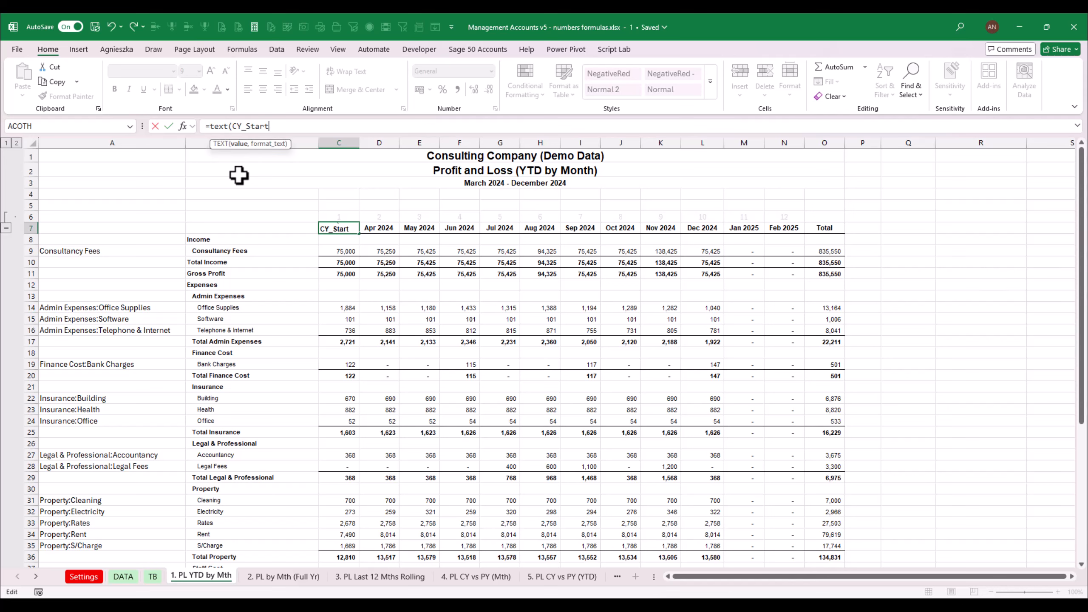
{"action": "type", "text": ",\"MMM-YY"}
{"action": "key", "text": "ctrl+Return"}
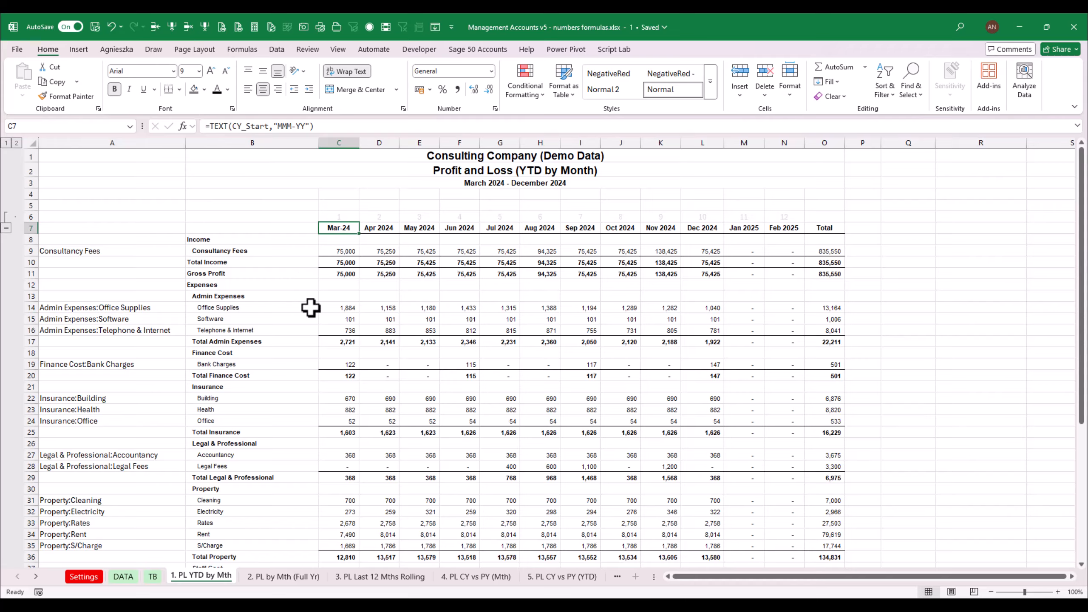
- Enter =TEXT(EOMONTH(C7,1),"MMM-YY") in D7 as the second month heading
{"action": "left_click", "coordinate": [374, 227]}
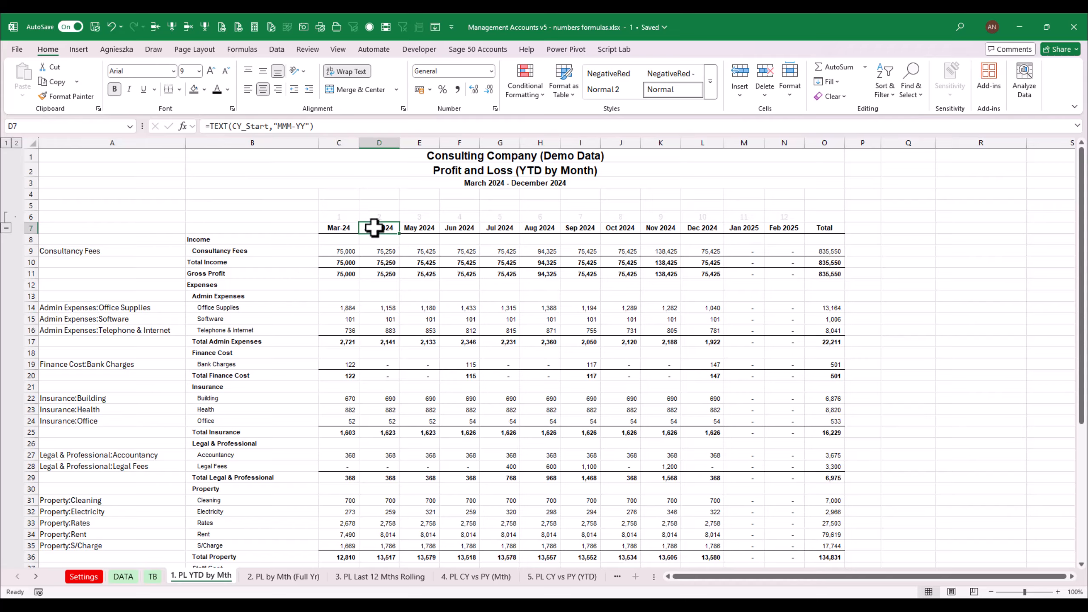
{"action": "type", "text": "="}
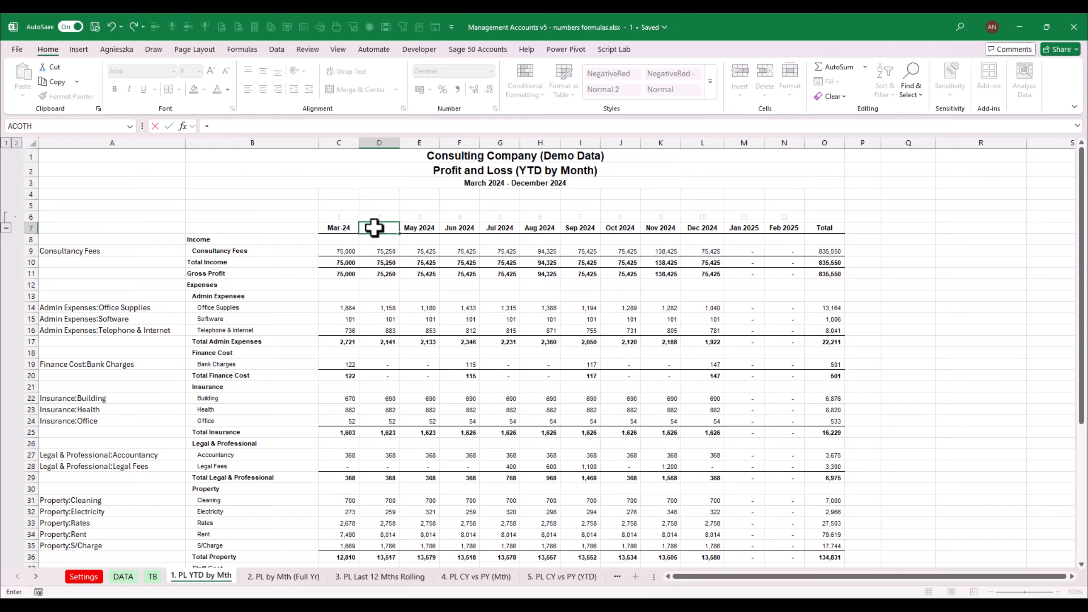
{"action": "type", "text": "EOMONTH("}
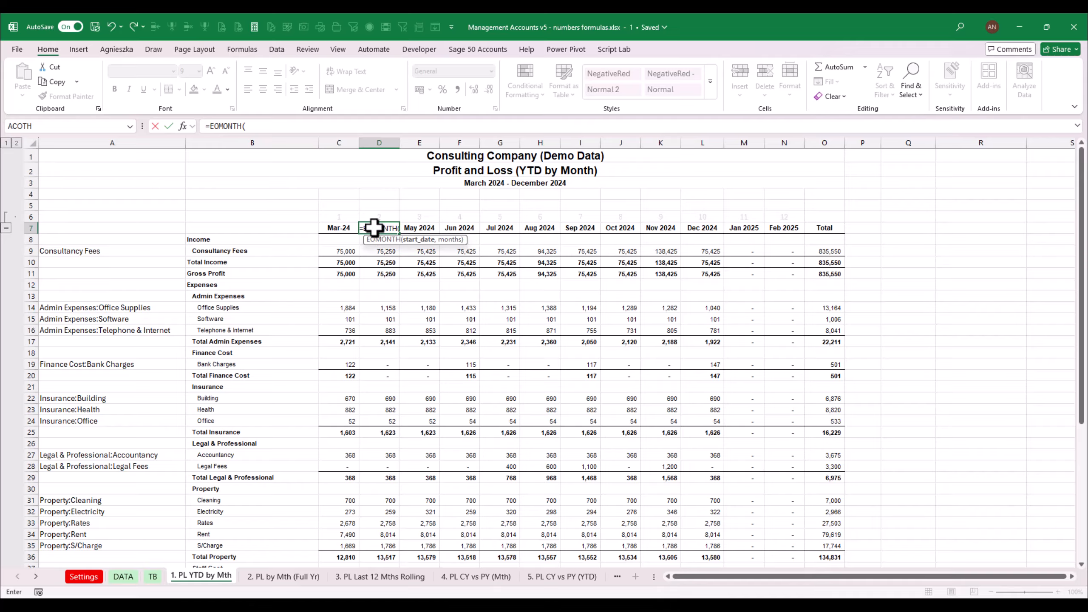
{"action": "key", "text": "Left"}
{"action": "type", "text": ",1"}
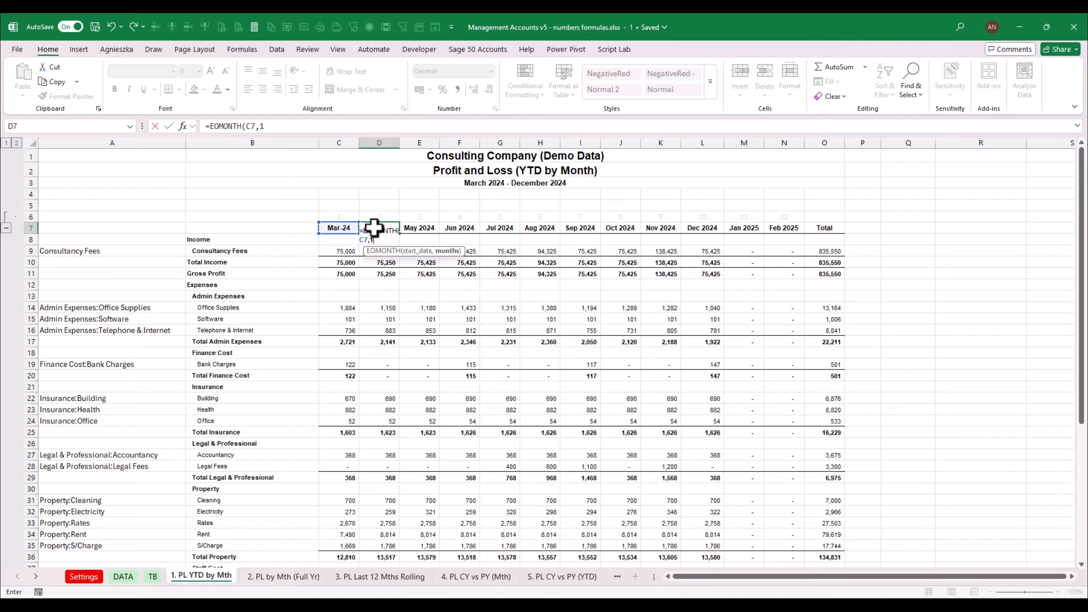
{"action": "type", "text": ")"}
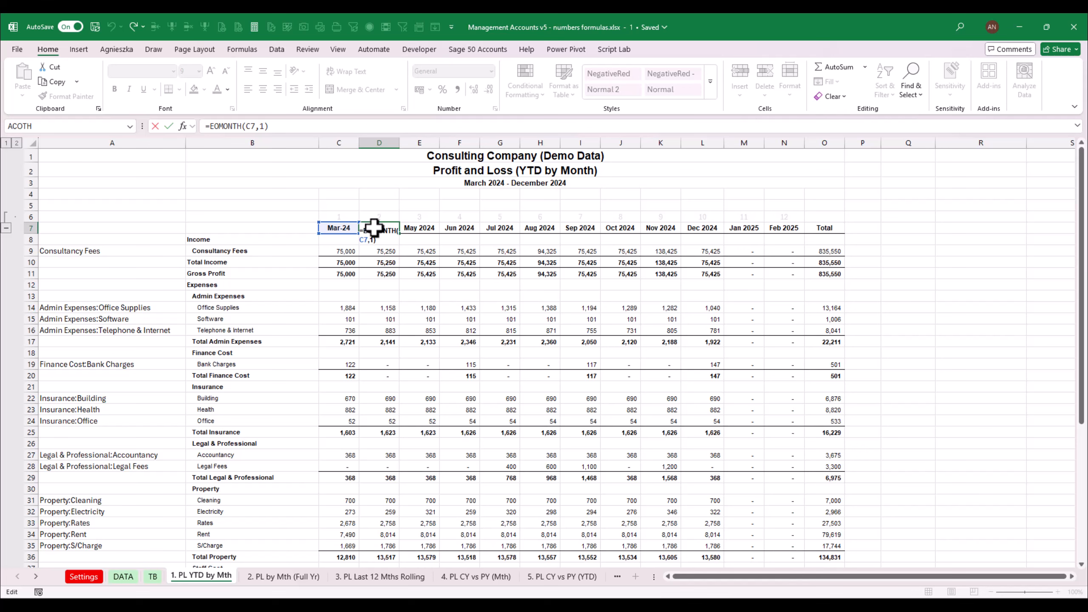
{"action": "type", "text": "text("}
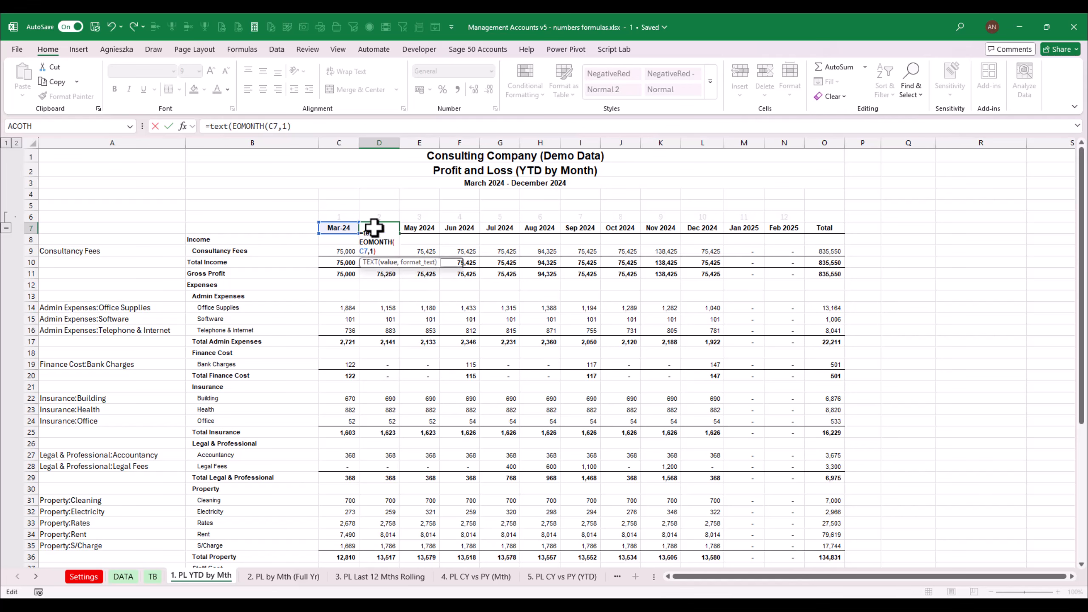
{"action": "type", "text": ","}
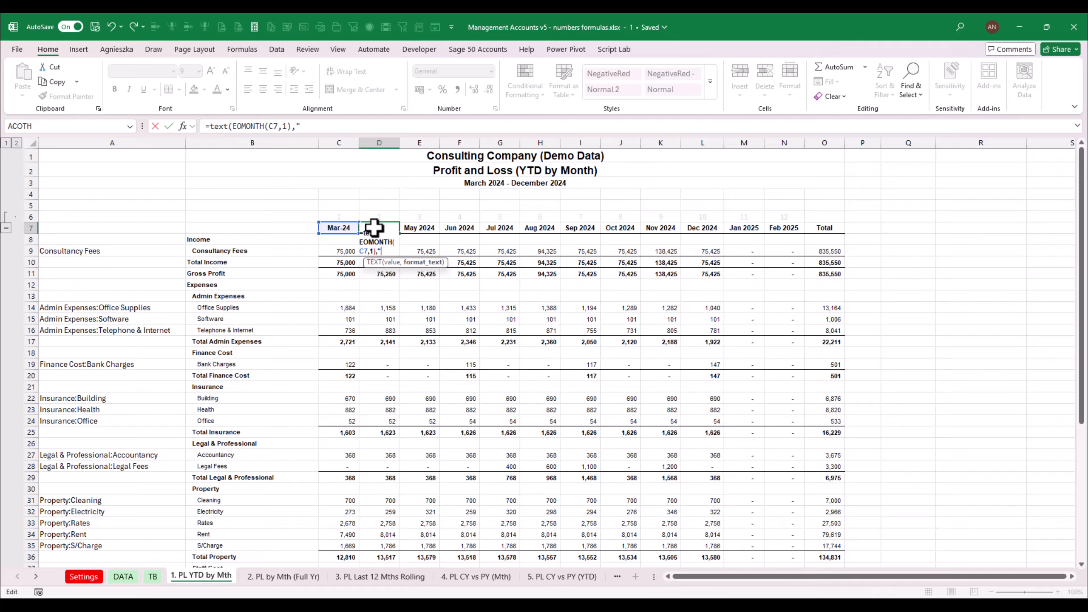
{"action": "type", "text": "\"MMM-YY\""}
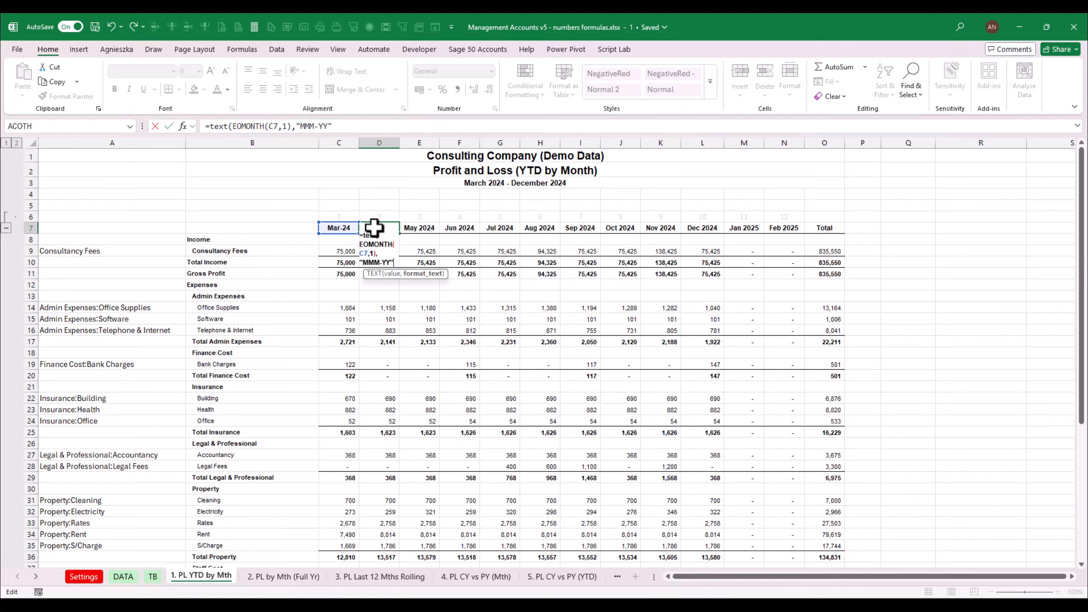
{"action": "type", "text": ")"}
{"action": "key", "text": "ctrl+Return"}
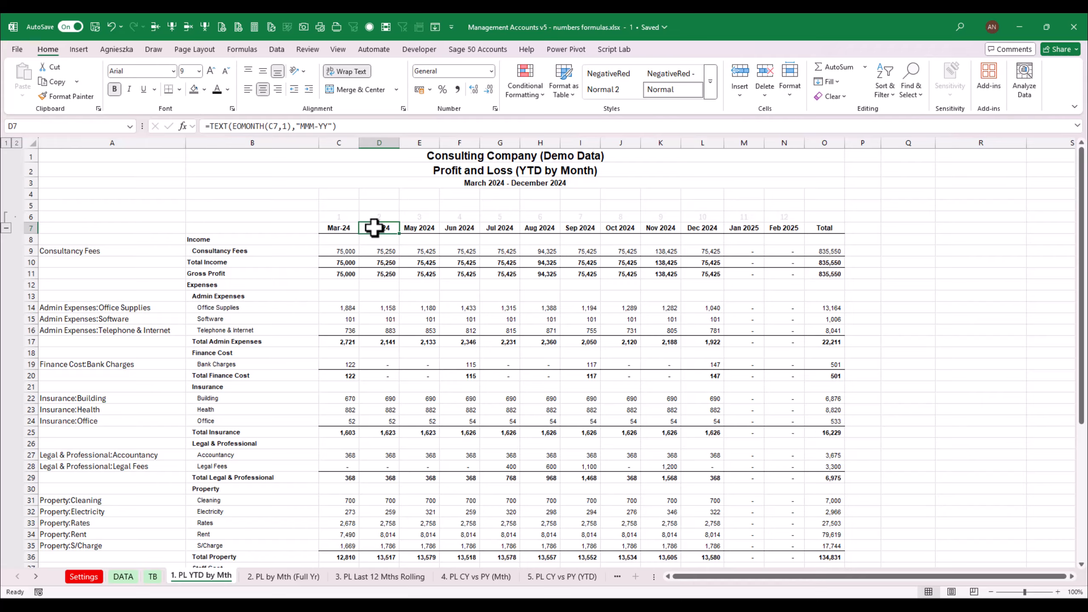
- Copy the D7 heading formula across E7:N7 for the remaining months of the year
{"action": "key", "text": "ctrl+c"}
{"action": "key", "text": "Right"}
{"action": "key", "text": "shift+Right"}
{"action": "key", "text": "shift+Right"}
{"action": "key", "text": "shift+Right"}
{"action": "key", "text": "shift+Right"}
{"action": "key", "text": "shift+Right"}
{"action": "key", "text": "shift+Right"}
{"action": "key", "text": "shift+Right"}
{"action": "key", "text": "shift+Right"}
{"action": "key", "text": "shift+Right"}
{"action": "key", "text": "ctrl+v"}
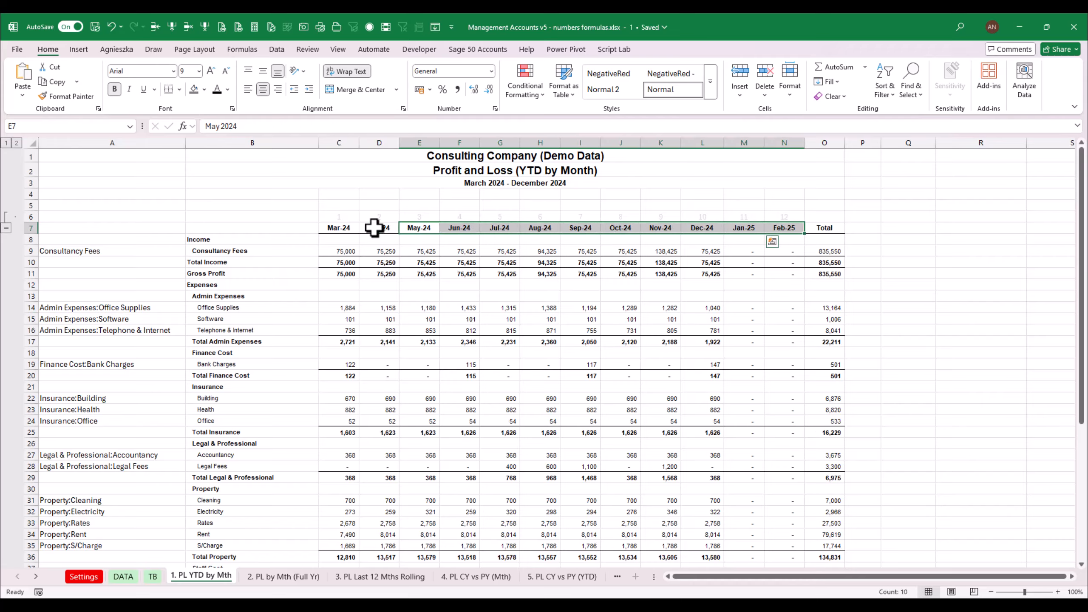
{"action": "key", "text": "Right"}
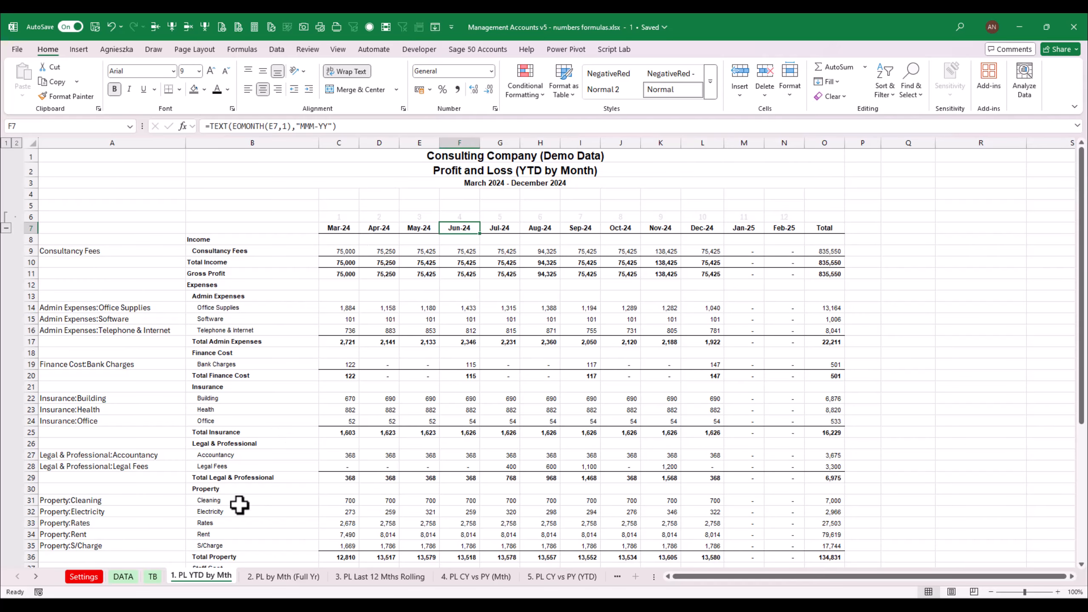
- Set the Current Year Start in B1 of the Settings sheet to 01/03/2025
{"action": "left_click", "coordinate": [123, 579]}
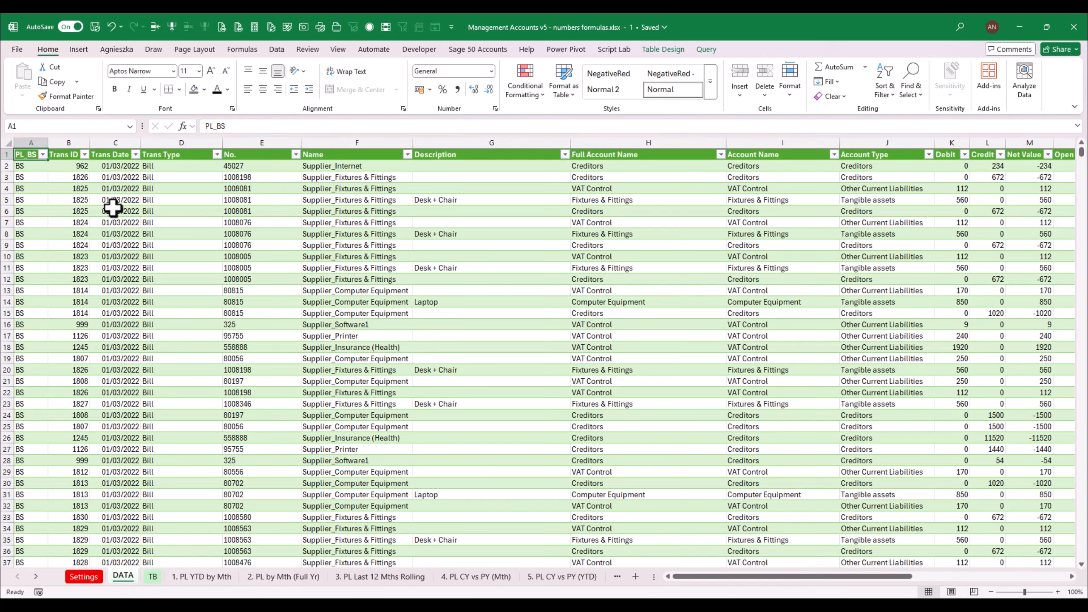
{"action": "left_click", "coordinate": [86, 576]}
{"action": "left_click", "coordinate": [108, 155]}
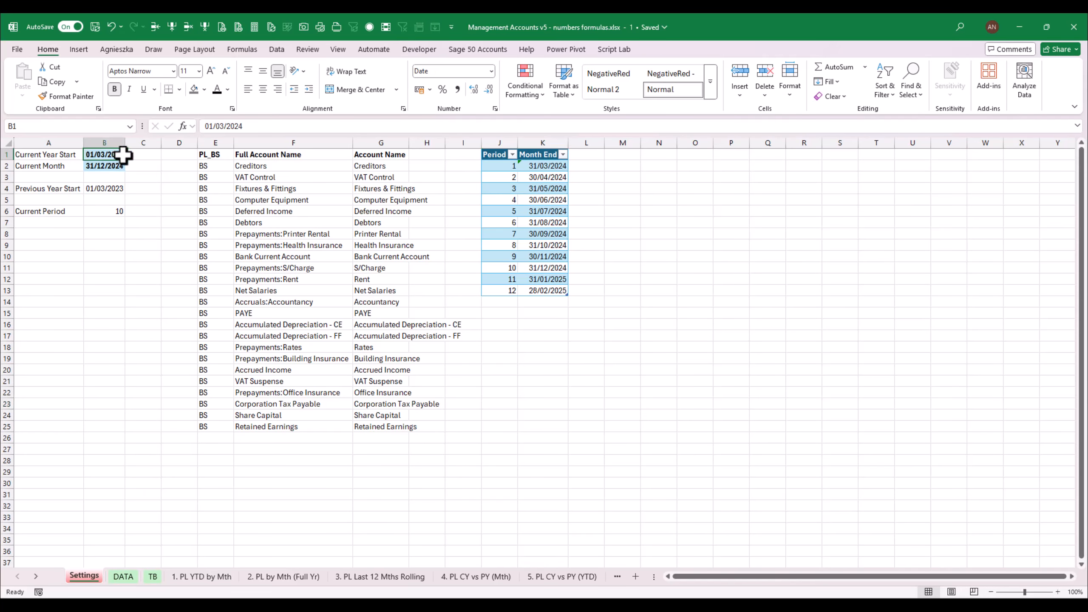
{"action": "left_click", "coordinate": [252, 126]}
{"action": "key", "text": "BackSpace"}
{"action": "type", "text": "5"}
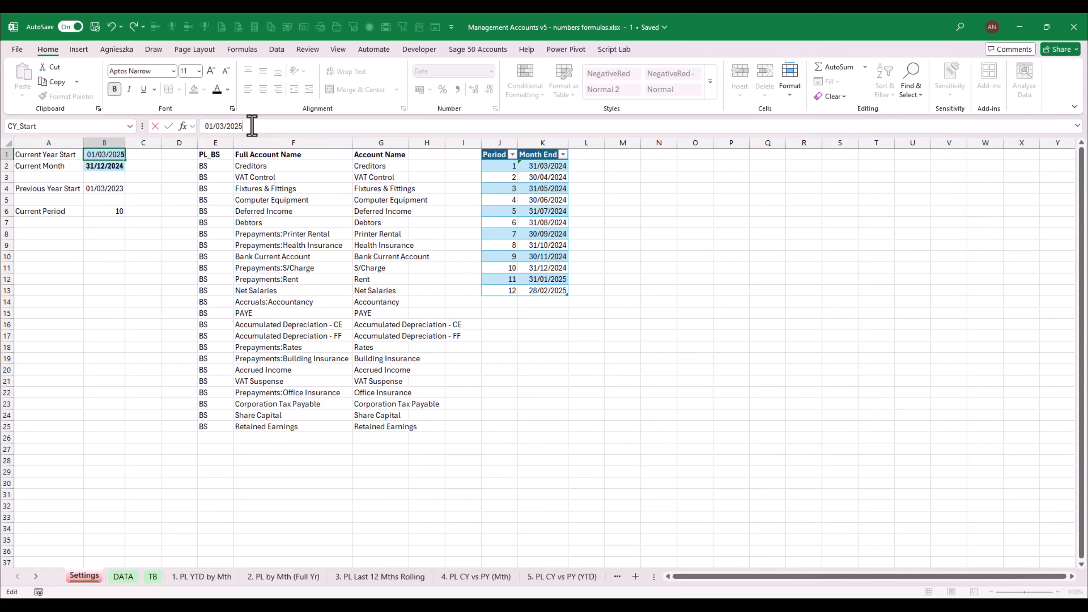
{"action": "key", "text": "ctrl+Return"}
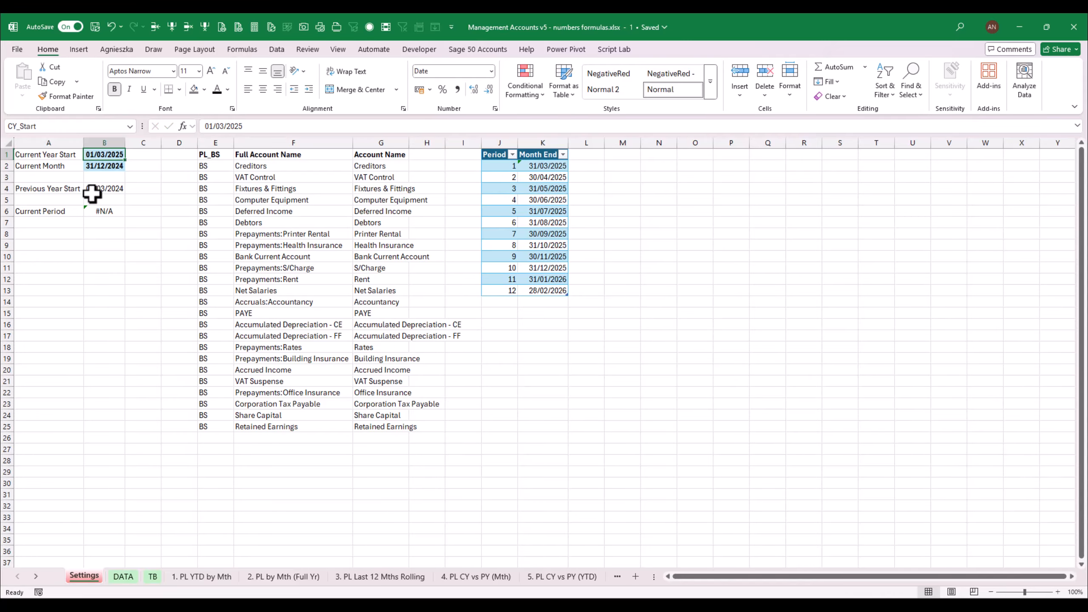
- Inspect the Current Period formula in B6 and choose 31/01/2026 as the Current Month
{"action": "left_click", "coordinate": [96, 210]}
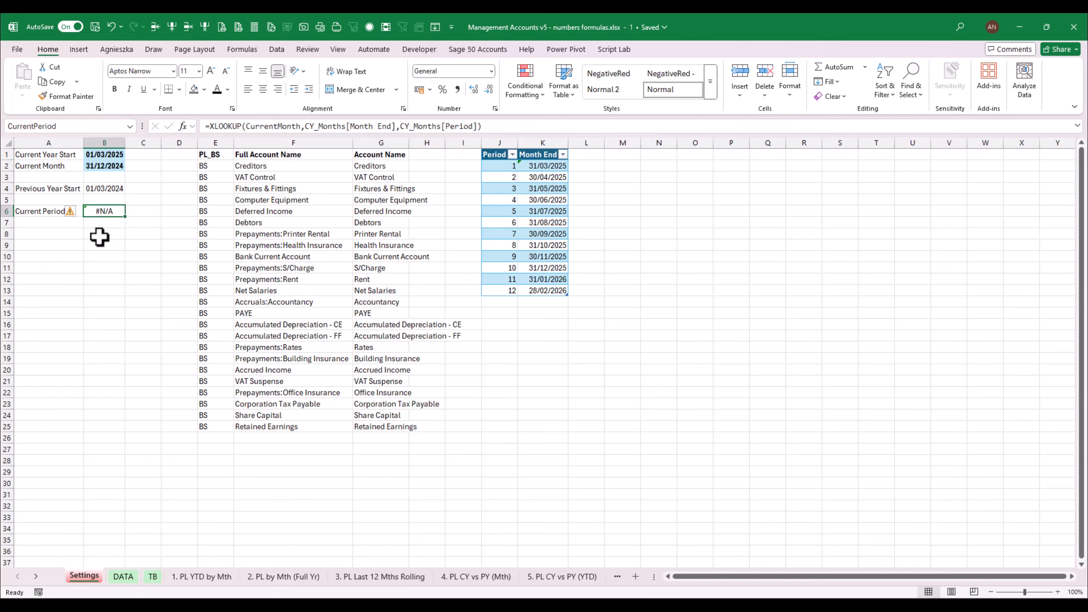
{"action": "left_click", "coordinate": [109, 165]}
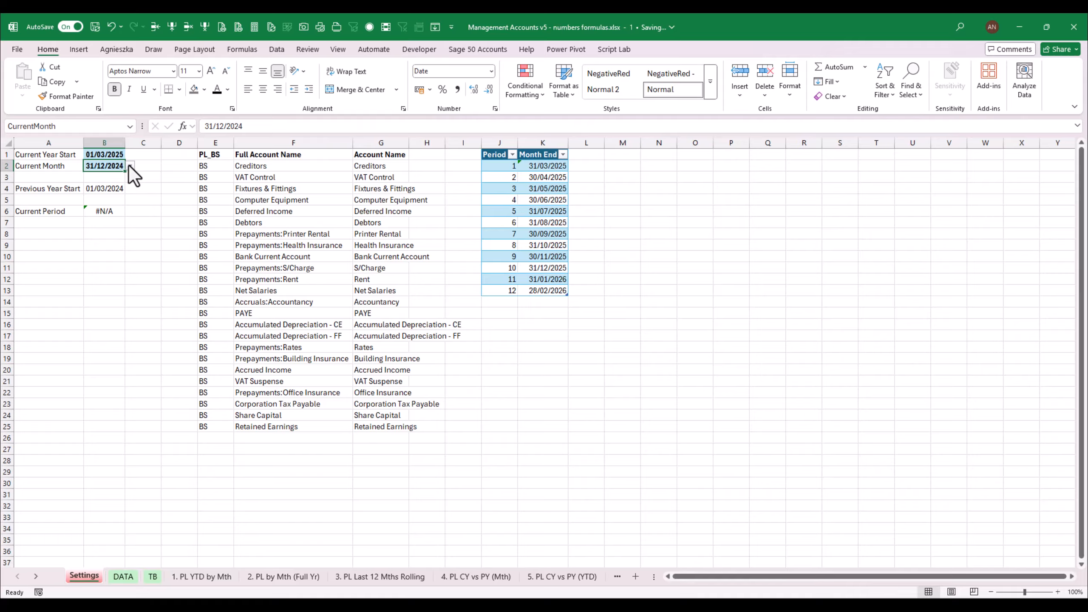
{"action": "left_click", "coordinate": [130, 166]}
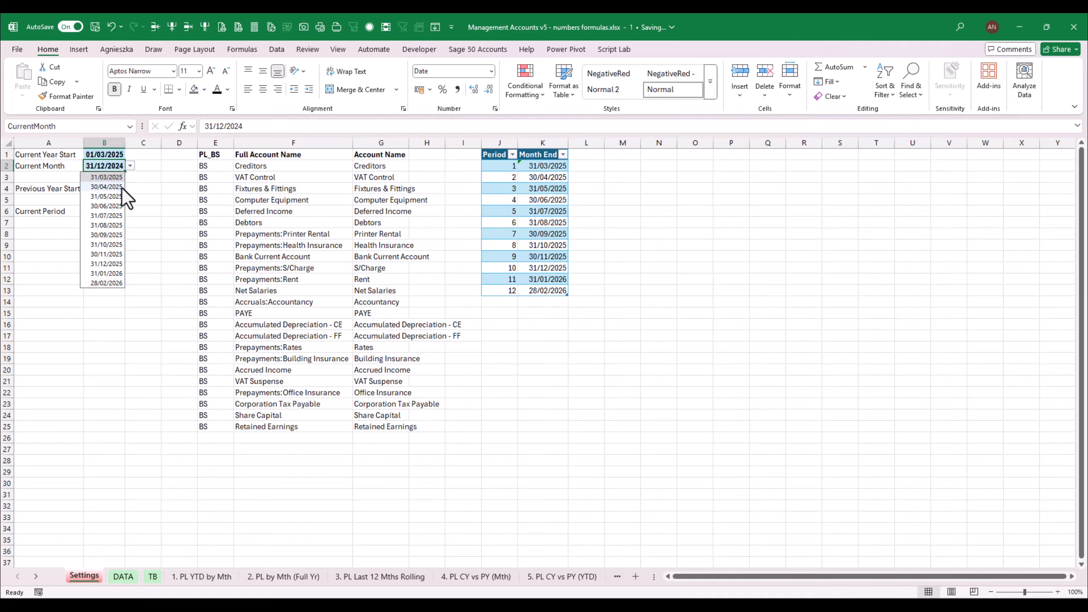
{"action": "left_click", "coordinate": [108, 275]}
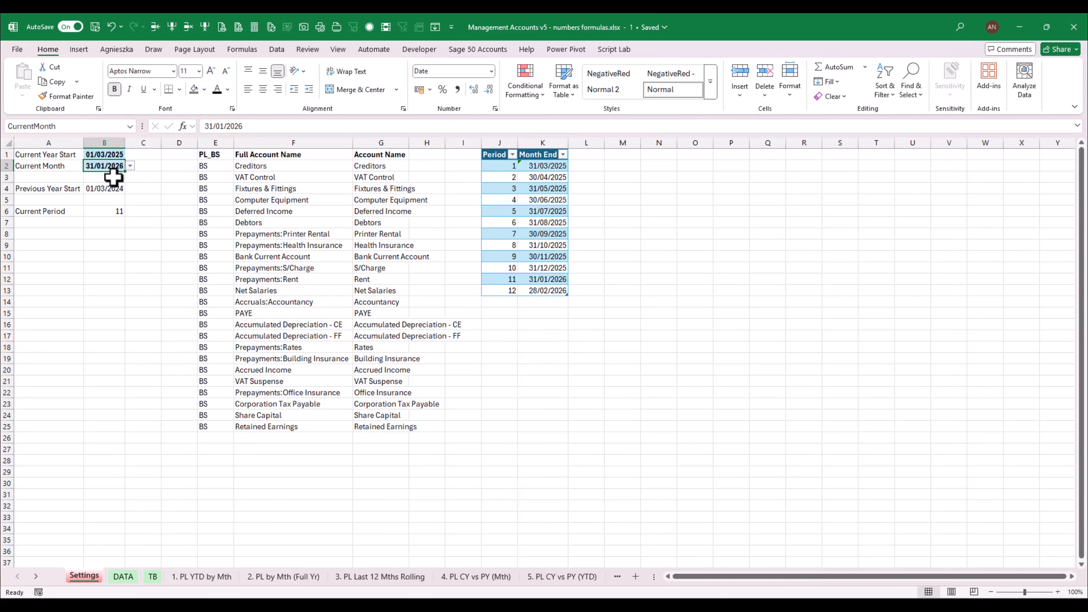
- Check the subtitle and month headings of the YTD report against the new year start and Current Month
{"action": "left_click", "coordinate": [238, 578]}
{"action": "left_click", "coordinate": [342, 229]}
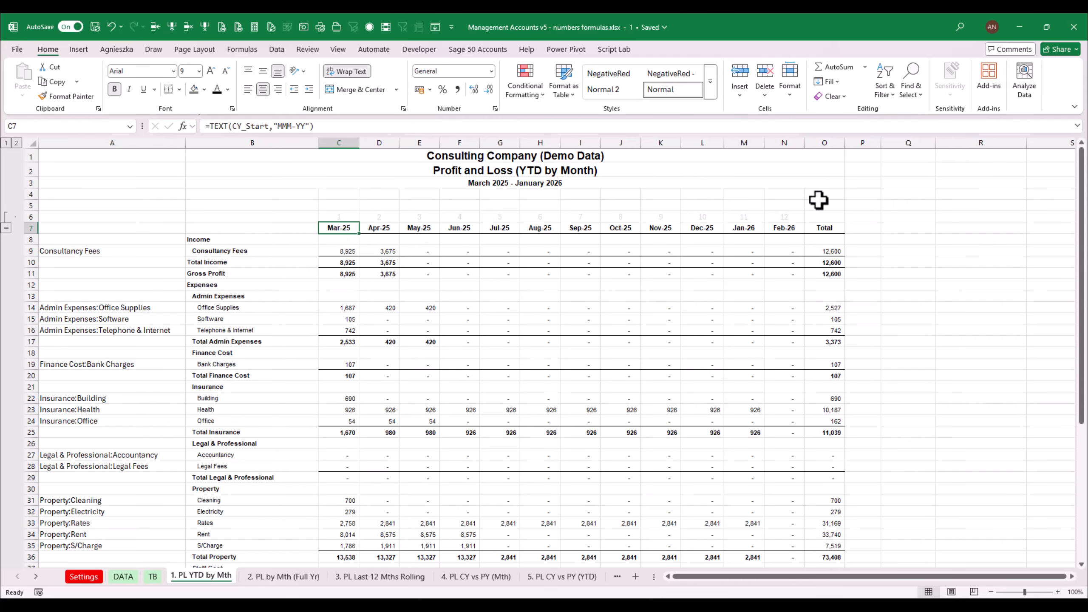
{"action": "left_click", "coordinate": [780, 227]}
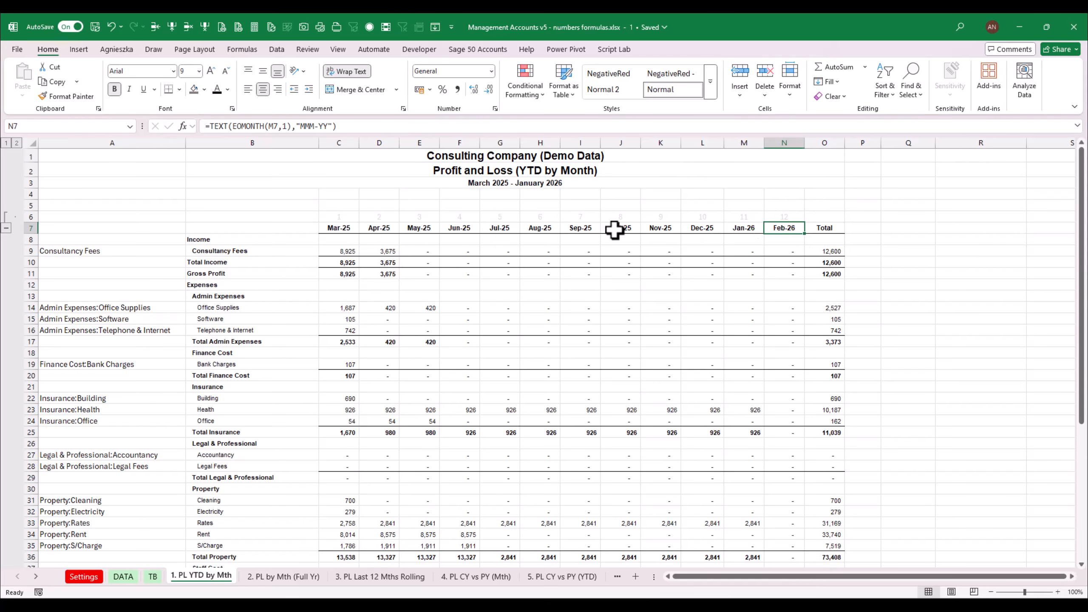
{"action": "left_click", "coordinate": [123, 576]}
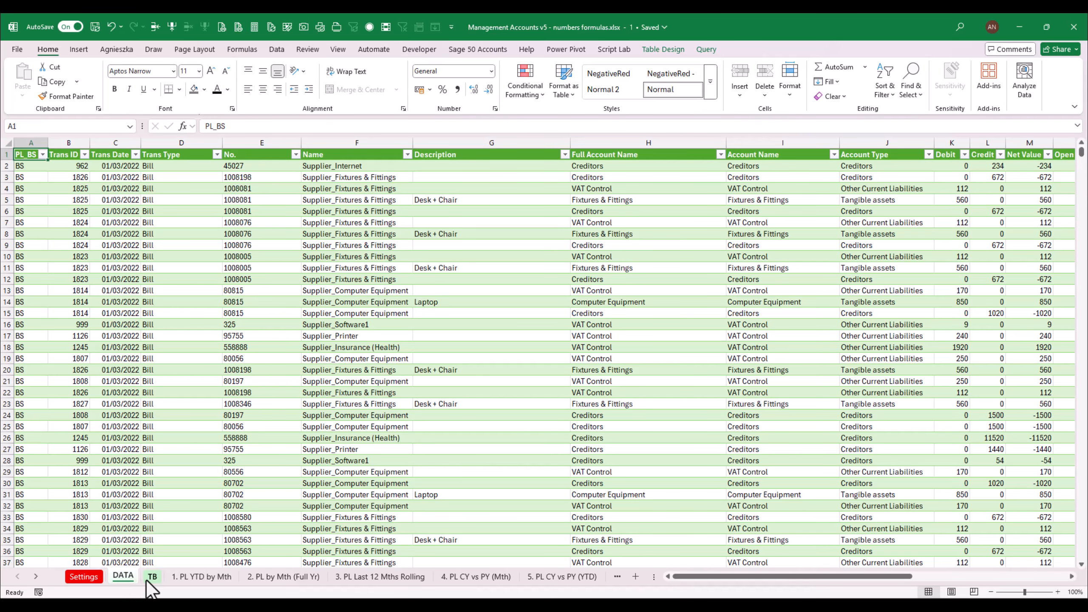
{"action": "left_click", "coordinate": [201, 576]}
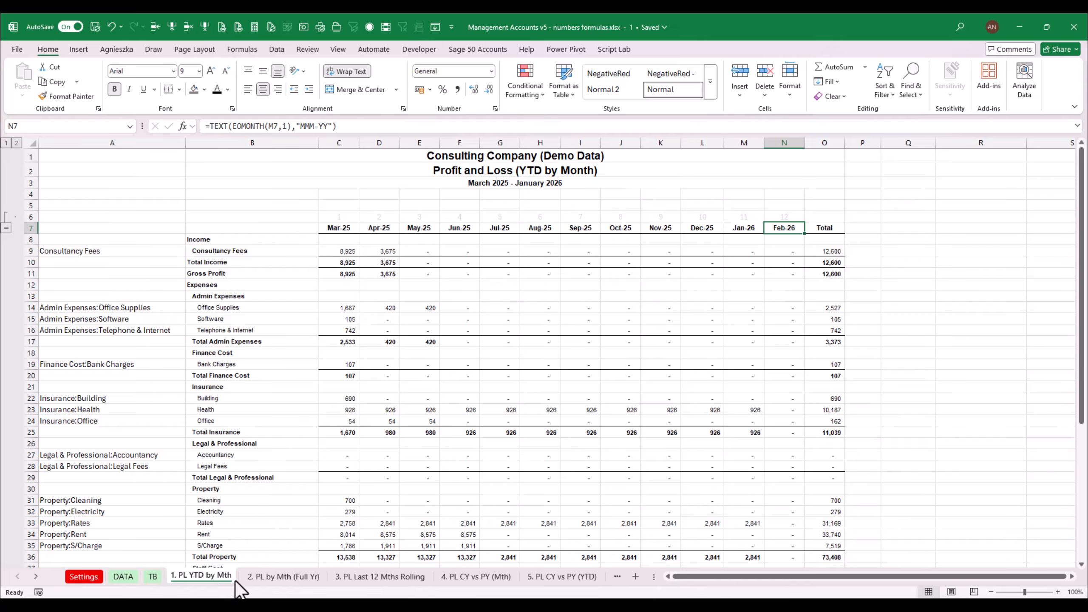
- Set the Current Year Start in B1 of the Settings sheet to 01/03/2024 and choose 31/12/2024 as the Current Month
{"action": "left_click", "coordinate": [113, 577]}
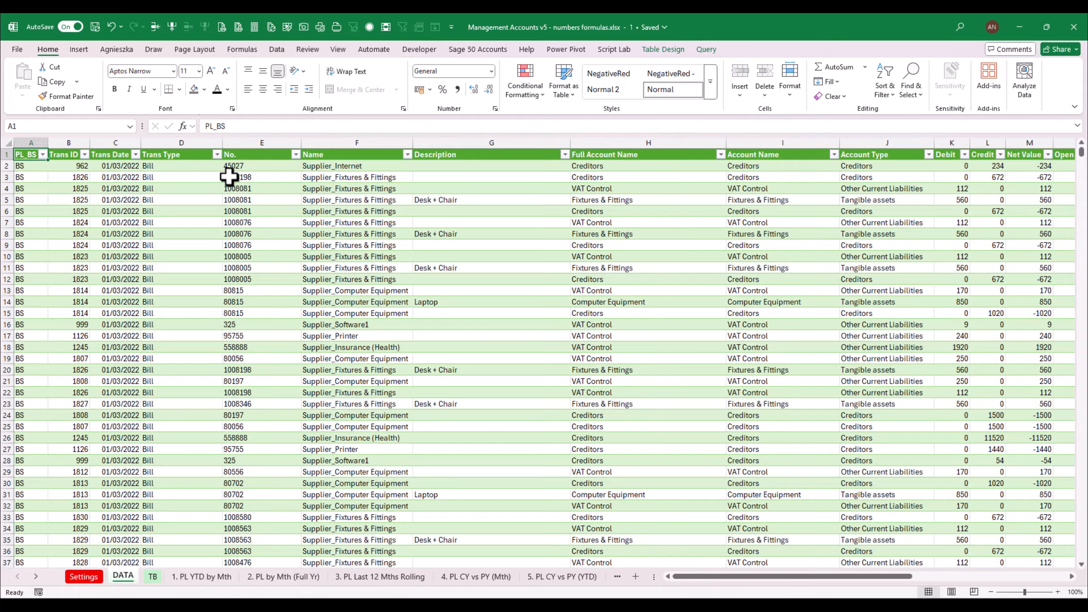
{"action": "left_click", "coordinate": [84, 576]}
{"action": "left_click", "coordinate": [111, 153]}
{"action": "left_click", "coordinate": [250, 126]}
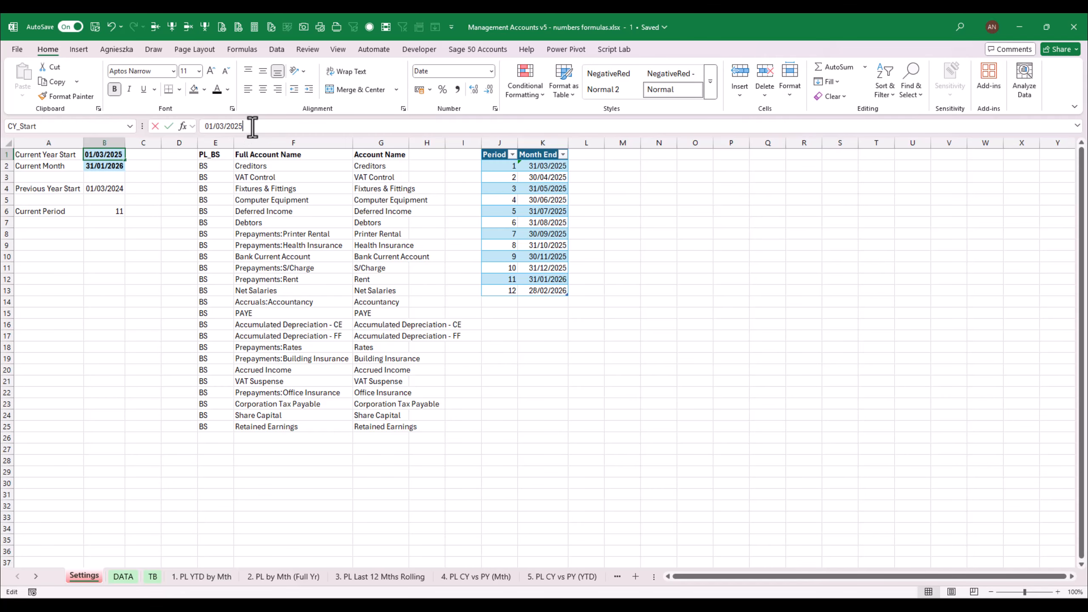
{"action": "key", "text": "BackSpace"}
{"action": "type", "text": "4"}
{"action": "key", "text": "Return"}
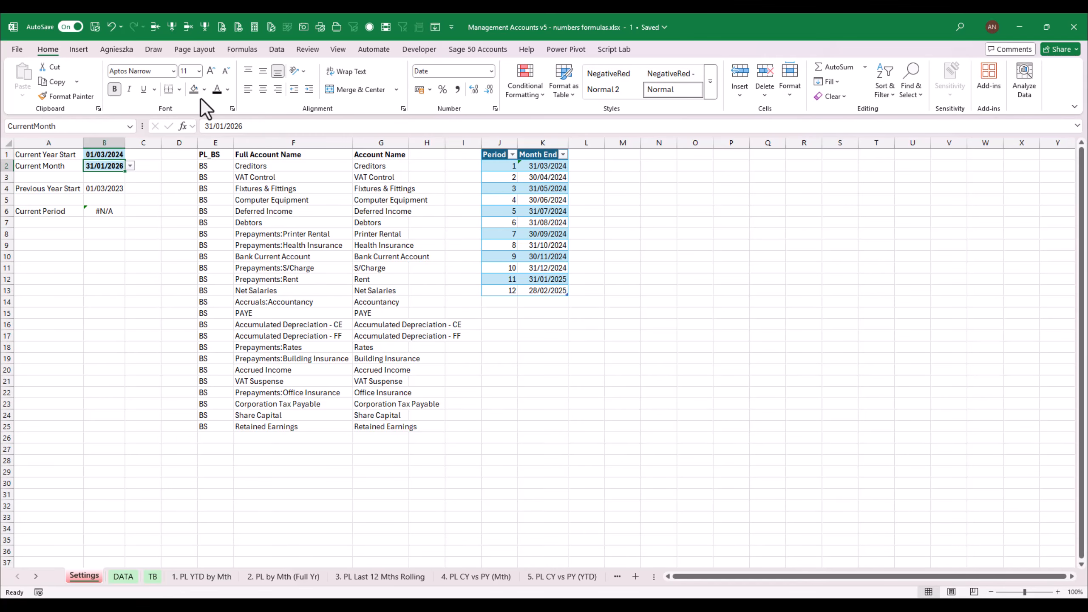
{"action": "left_click", "coordinate": [129, 165]}
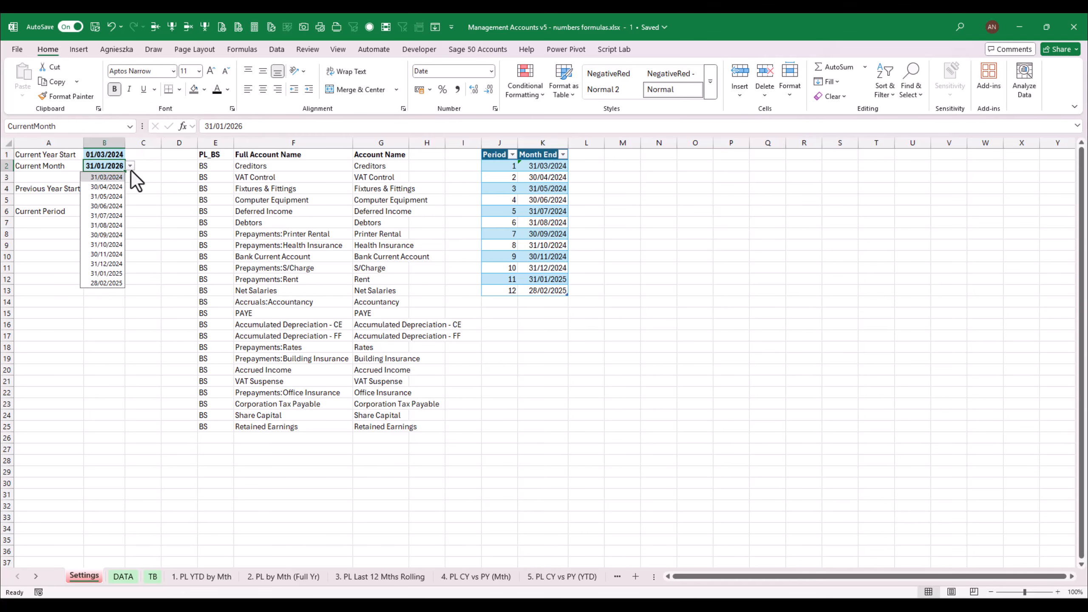
{"action": "left_click", "coordinate": [107, 263]}
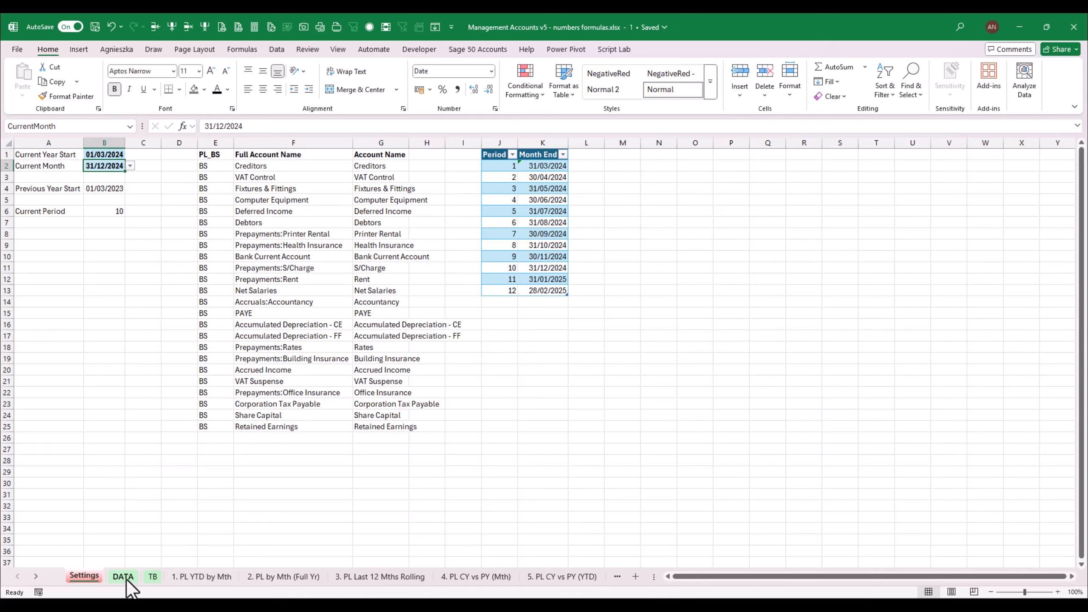
- Check the YTD report against the new settings and inspect the January Consultancy Fees formula in M9
{"action": "left_click", "coordinate": [204, 577]}
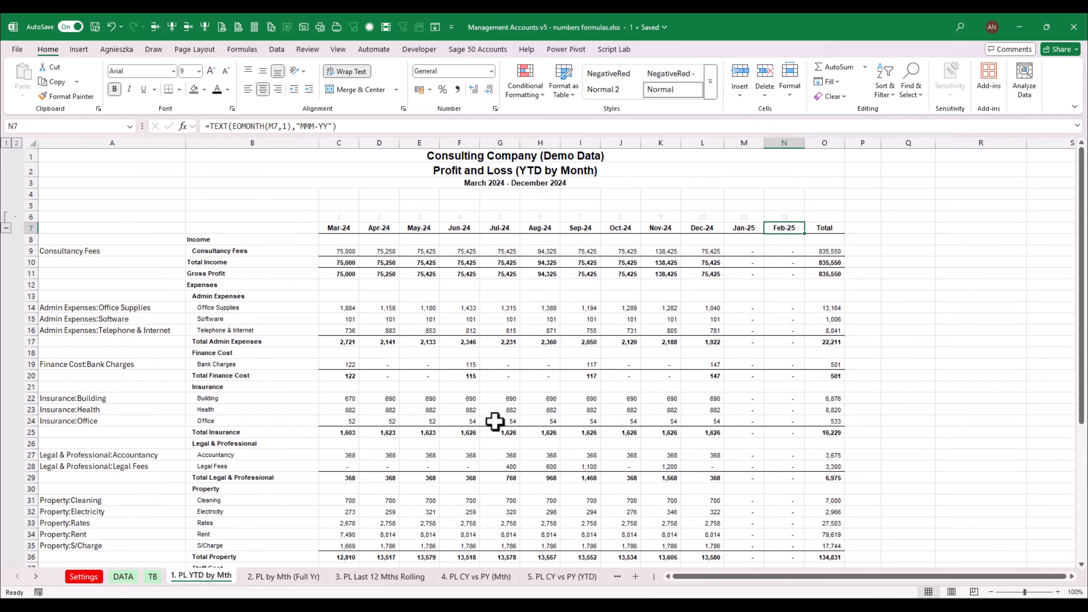
{"action": "left_click", "coordinate": [746, 295]}
{"action": "left_click", "coordinate": [746, 251]}
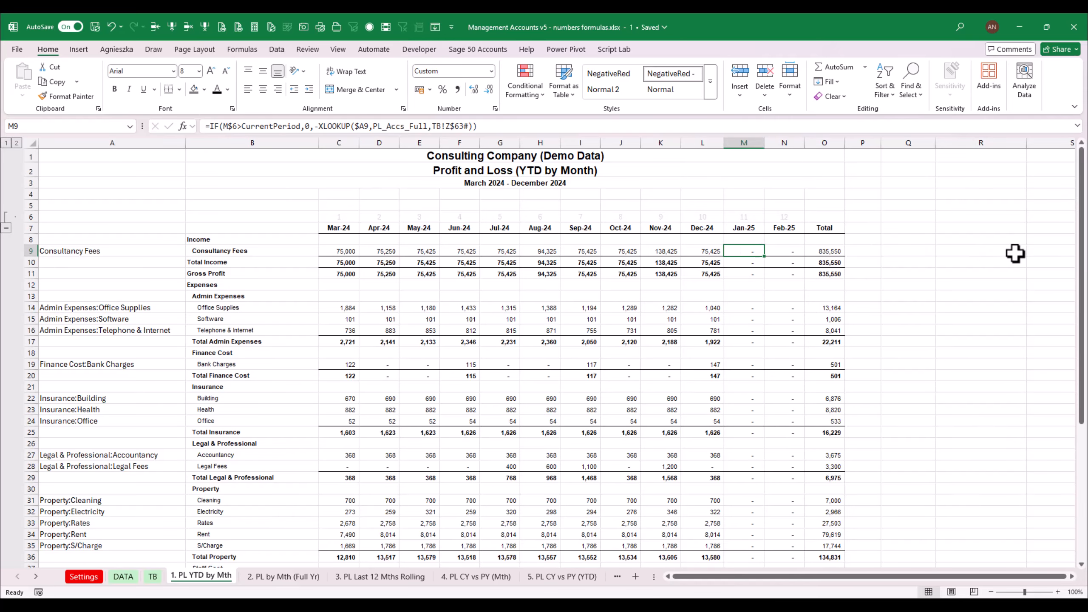
{"action": "left_click_drag", "start_coordinate": [1082, 214], "coordinate": [1024, 214]}
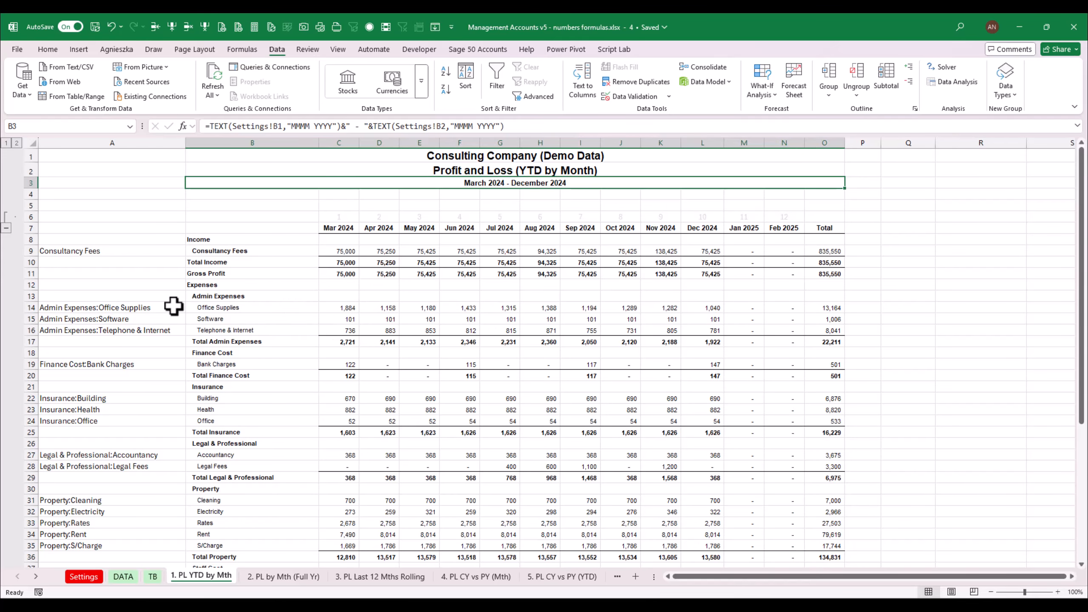
- Inspect the account name lookup formulas for Office Supplies and Software in B14 and B15 of the YTD report
{"action": "left_click", "coordinate": [231, 307]}
{"action": "left_click", "coordinate": [274, 319]}
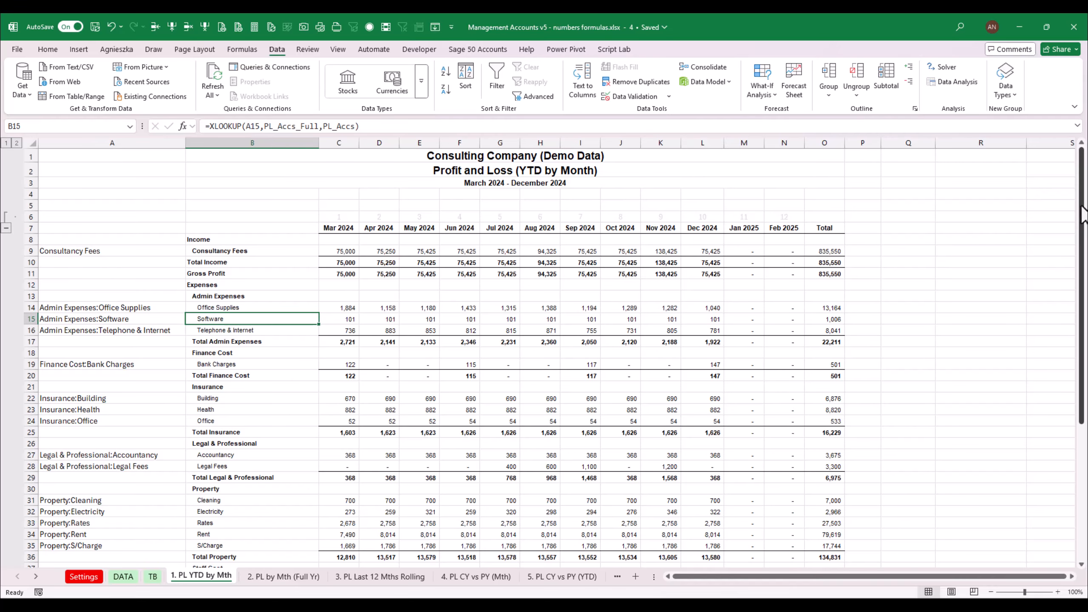
{"action": "left_click_drag", "start_coordinate": [1083, 214], "coordinate": [1082, 249]}
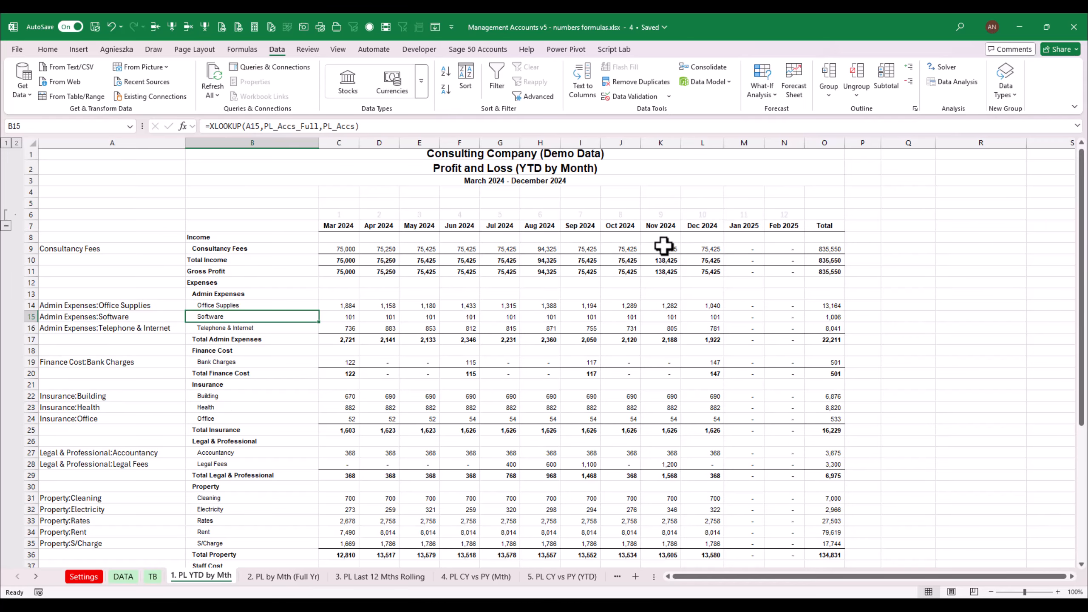
- Choose 30/06/2024 as the Current Month on the Settings sheet
{"action": "left_click", "coordinate": [152, 577]}
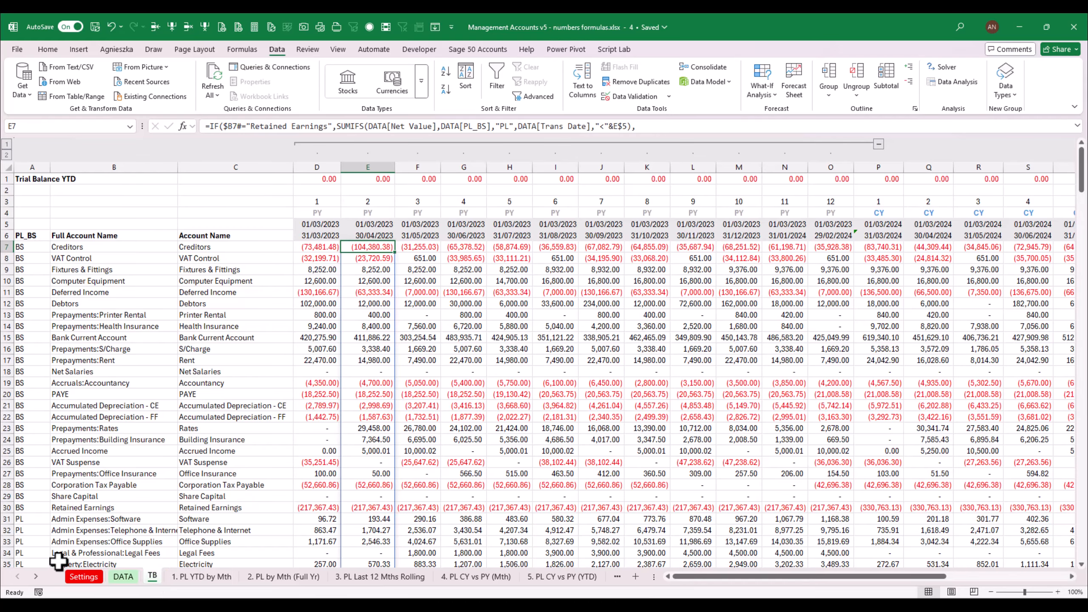
{"action": "left_click", "coordinate": [84, 577]}
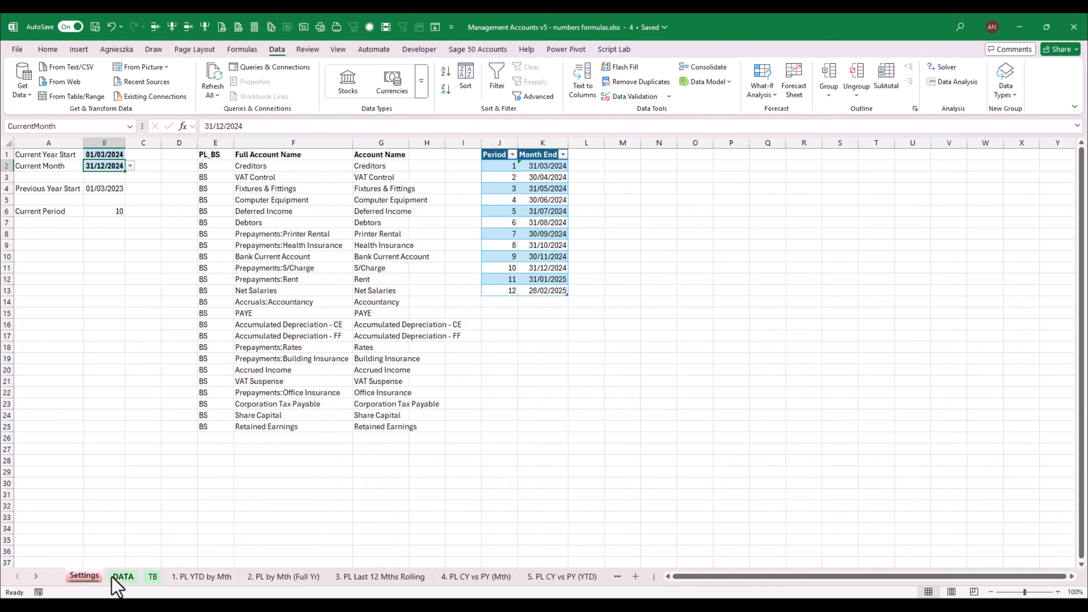
{"action": "left_click", "coordinate": [129, 165]}
{"action": "left_click", "coordinate": [103, 206]}
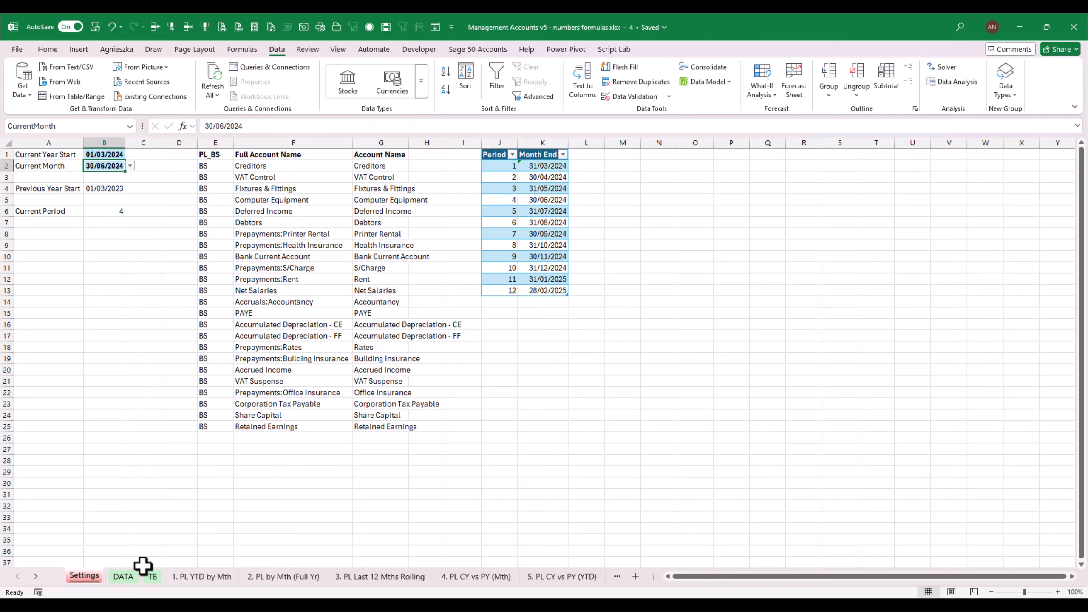
- Review the YTD report's subtitle, the March to June Consultancy Fees formulas and the rows down to Check to TB
{"action": "left_click", "coordinate": [187, 577]}
{"action": "left_click", "coordinate": [502, 181]}
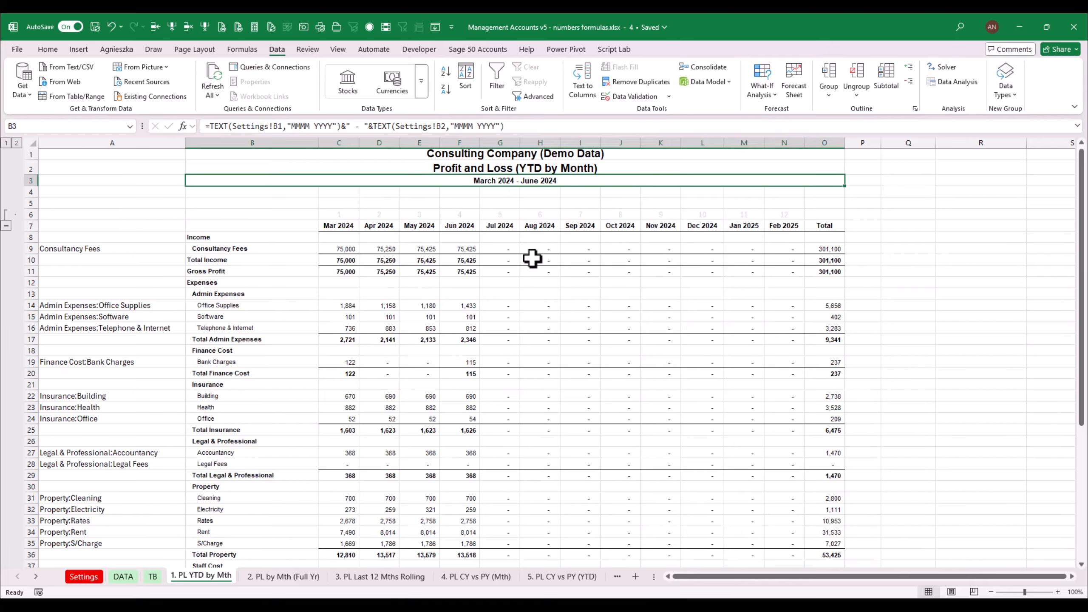
{"action": "left_click", "coordinate": [339, 249]}
{"action": "left_click", "coordinate": [459, 252]}
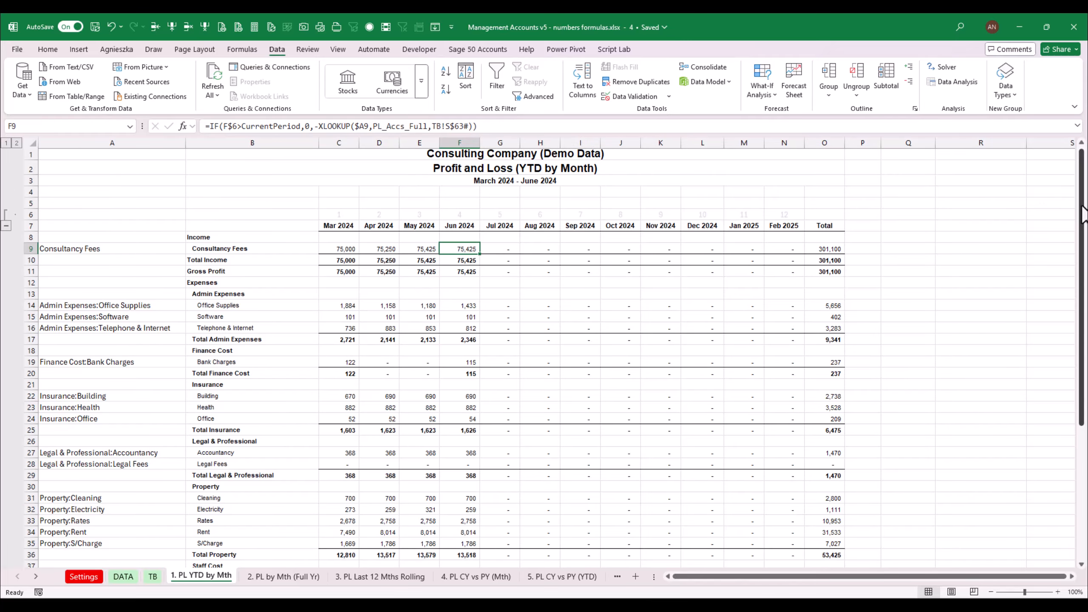
{"action": "left_click_drag", "start_coordinate": [1082, 214], "coordinate": [1086, 379]}
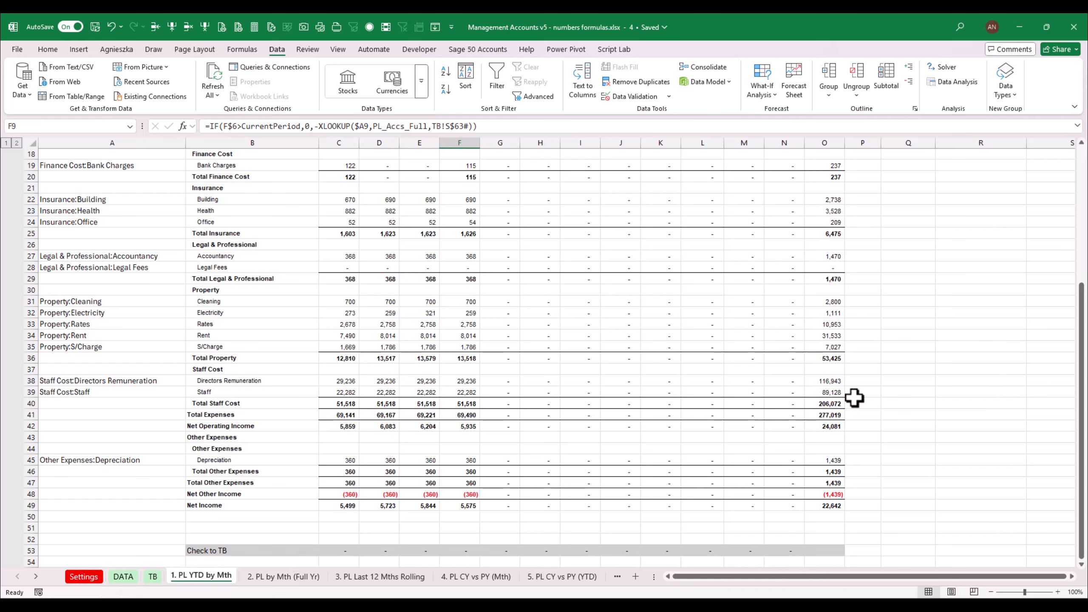
{"action": "left_click_drag", "start_coordinate": [1080, 386], "coordinate": [1082, 216]}
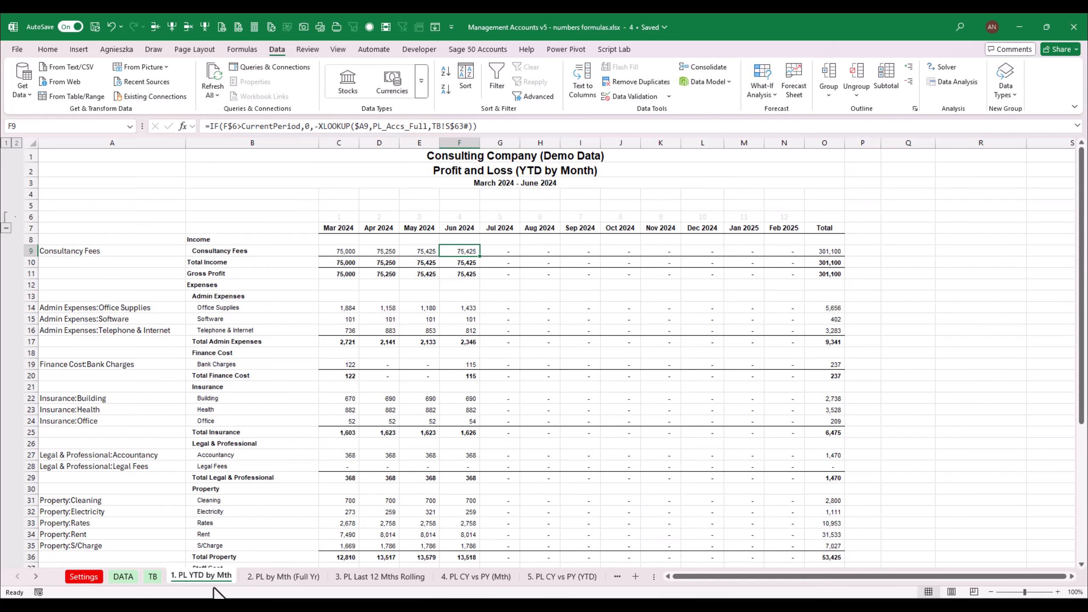
- Look through the other Profit and Loss sheets: full year, rolling 12 months, prior-year comparisons and the monthly budget comparison
{"action": "left_click", "coordinate": [284, 578]}
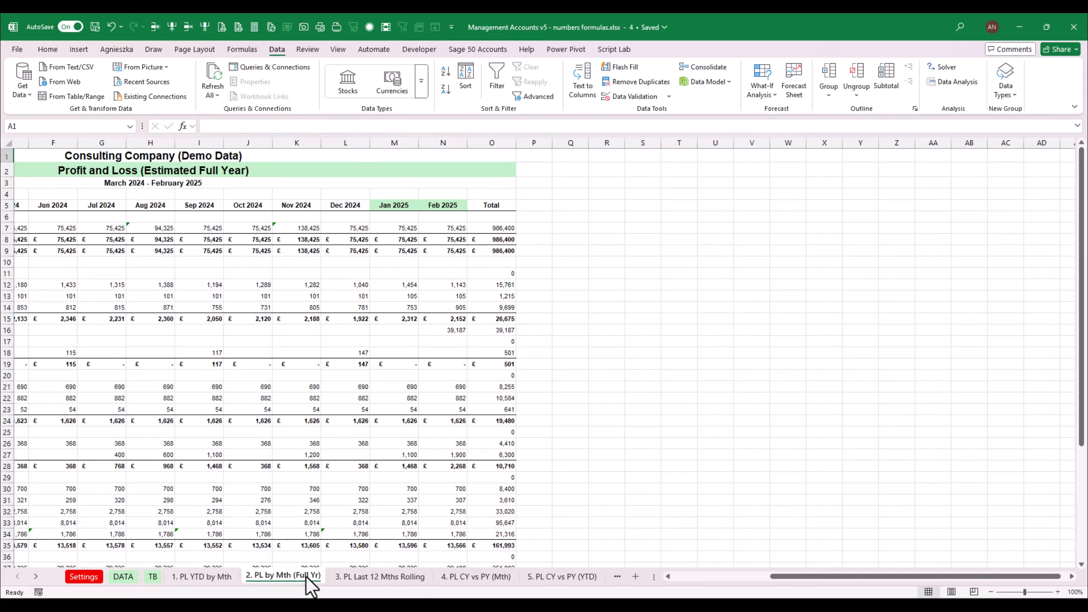
{"action": "left_click_drag", "start_coordinate": [790, 588], "coordinate": [702, 593]}
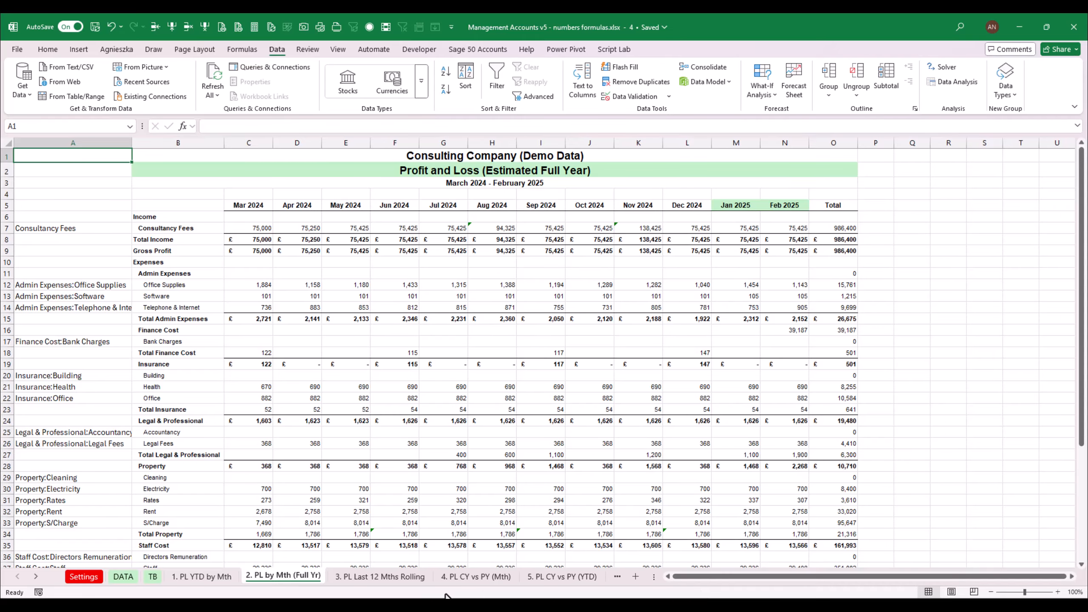
{"action": "left_click", "coordinate": [398, 577]}
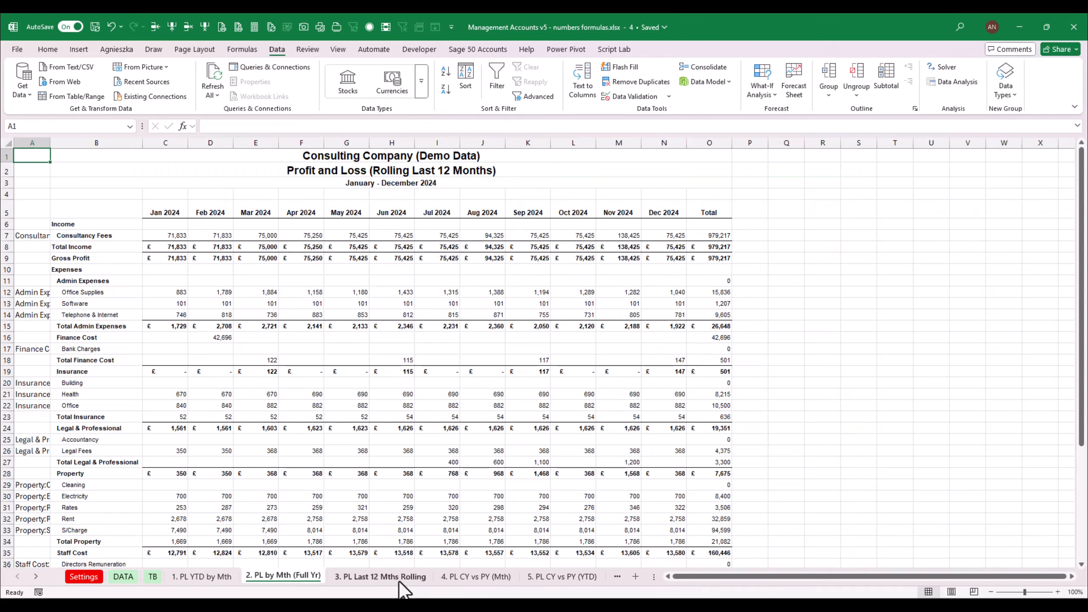
{"action": "left_click", "coordinate": [476, 577]}
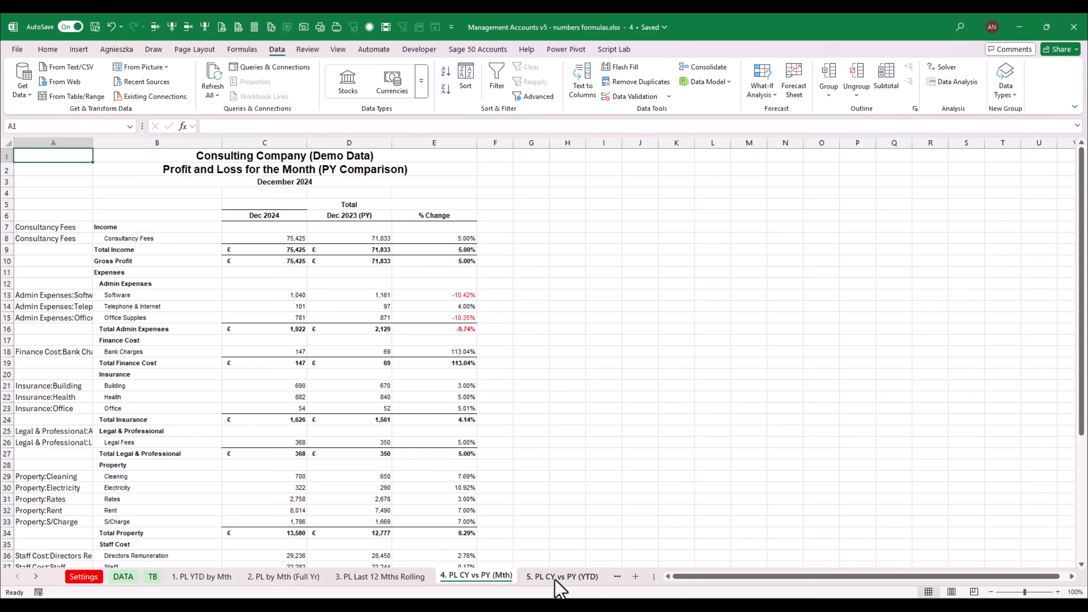
{"action": "left_click", "coordinate": [555, 578]}
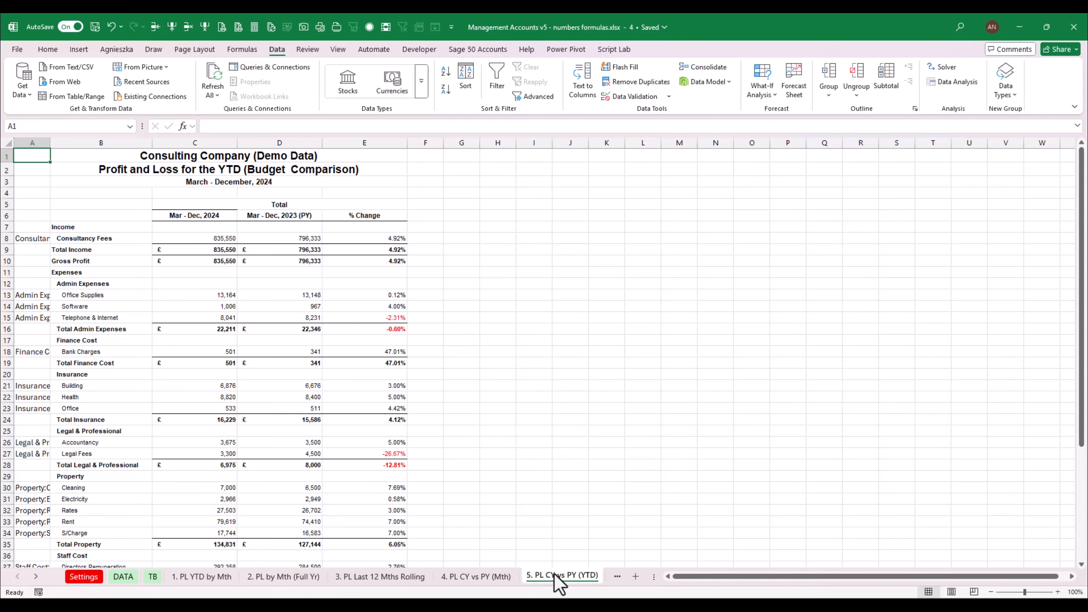
{"action": "left_click_drag", "start_coordinate": [655, 577], "coordinate": [831, 577]}
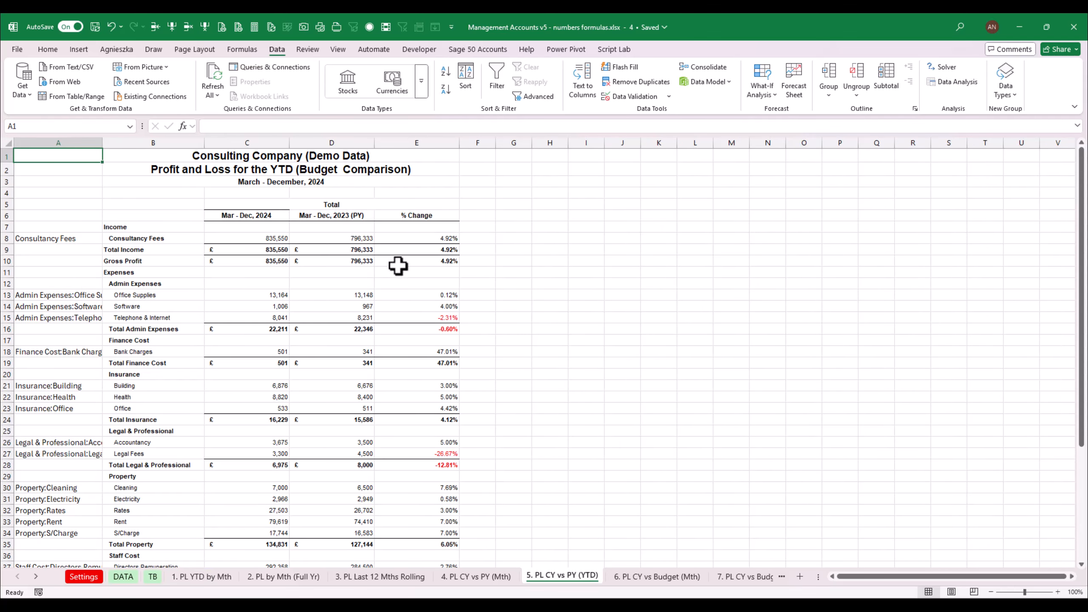
{"action": "left_click", "coordinate": [678, 584]}
{"action": "left_click", "coordinate": [493, 581]}
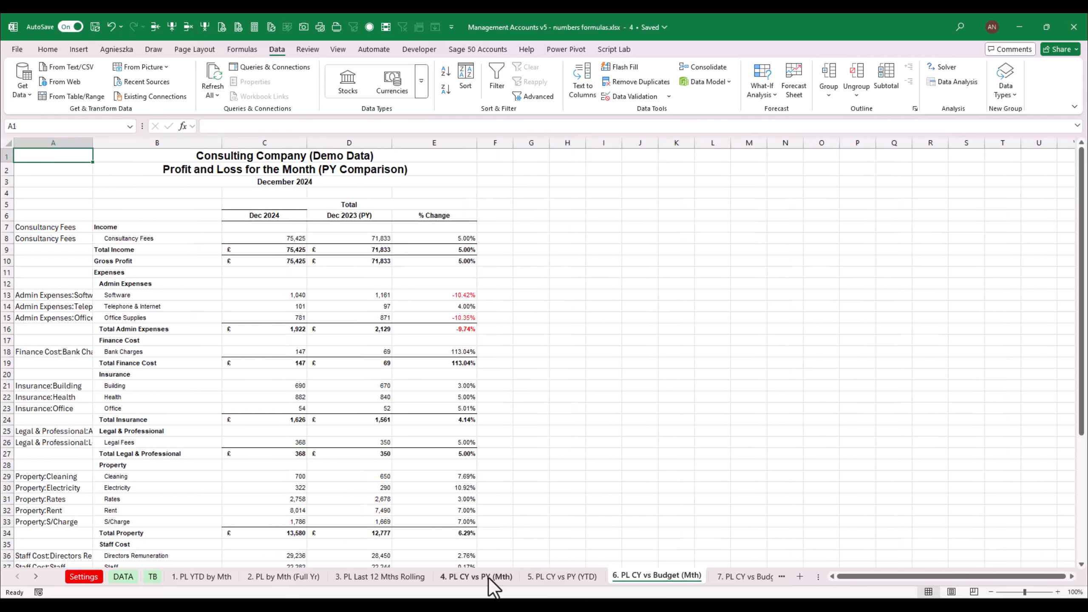
{"action": "left_click", "coordinate": [391, 577]}
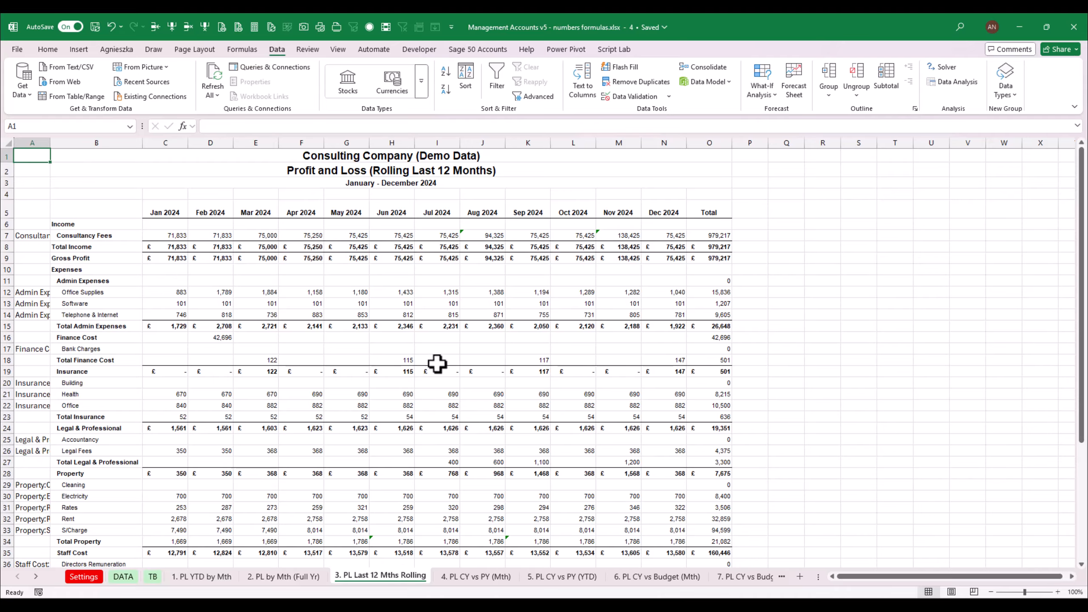